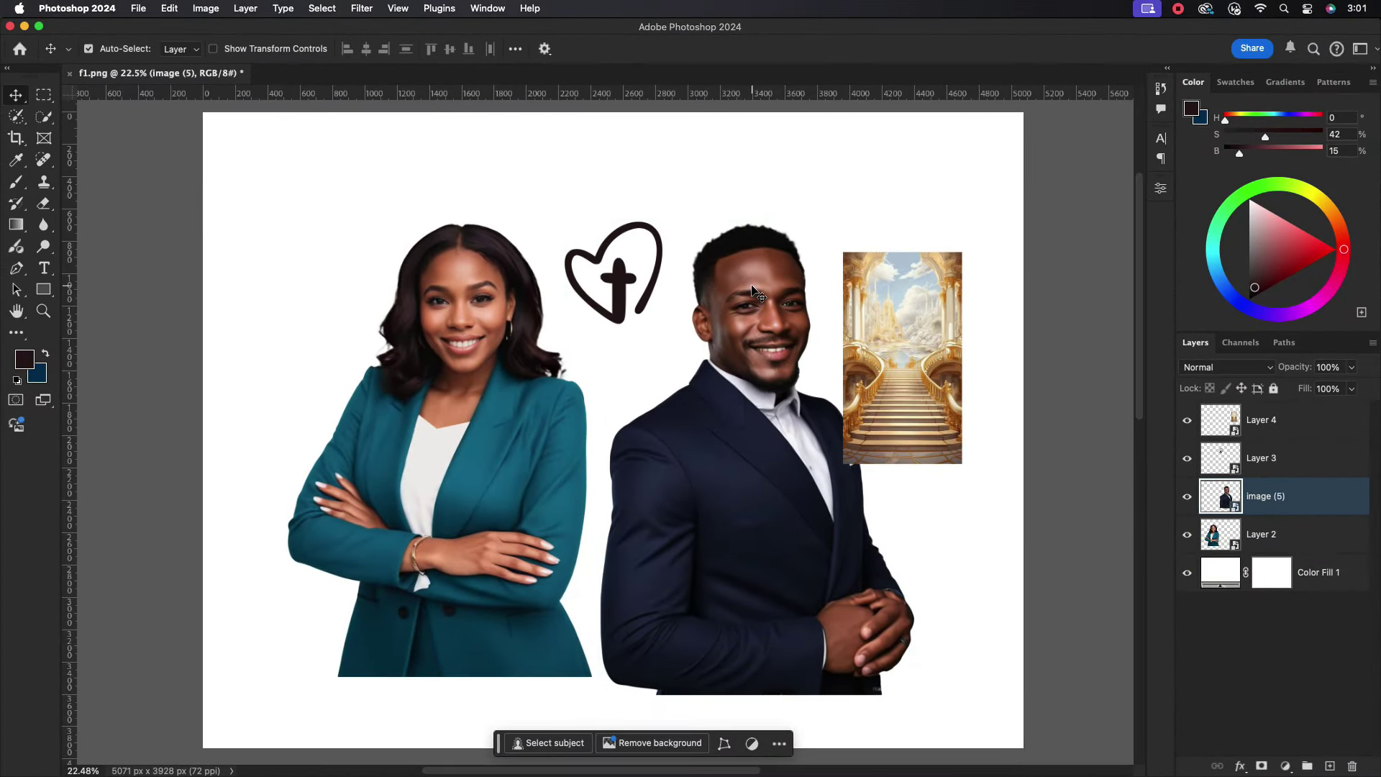
Drag the staircase image (Layer 4) up and to the right in f1.png.
drag(892, 338, 912, 282)
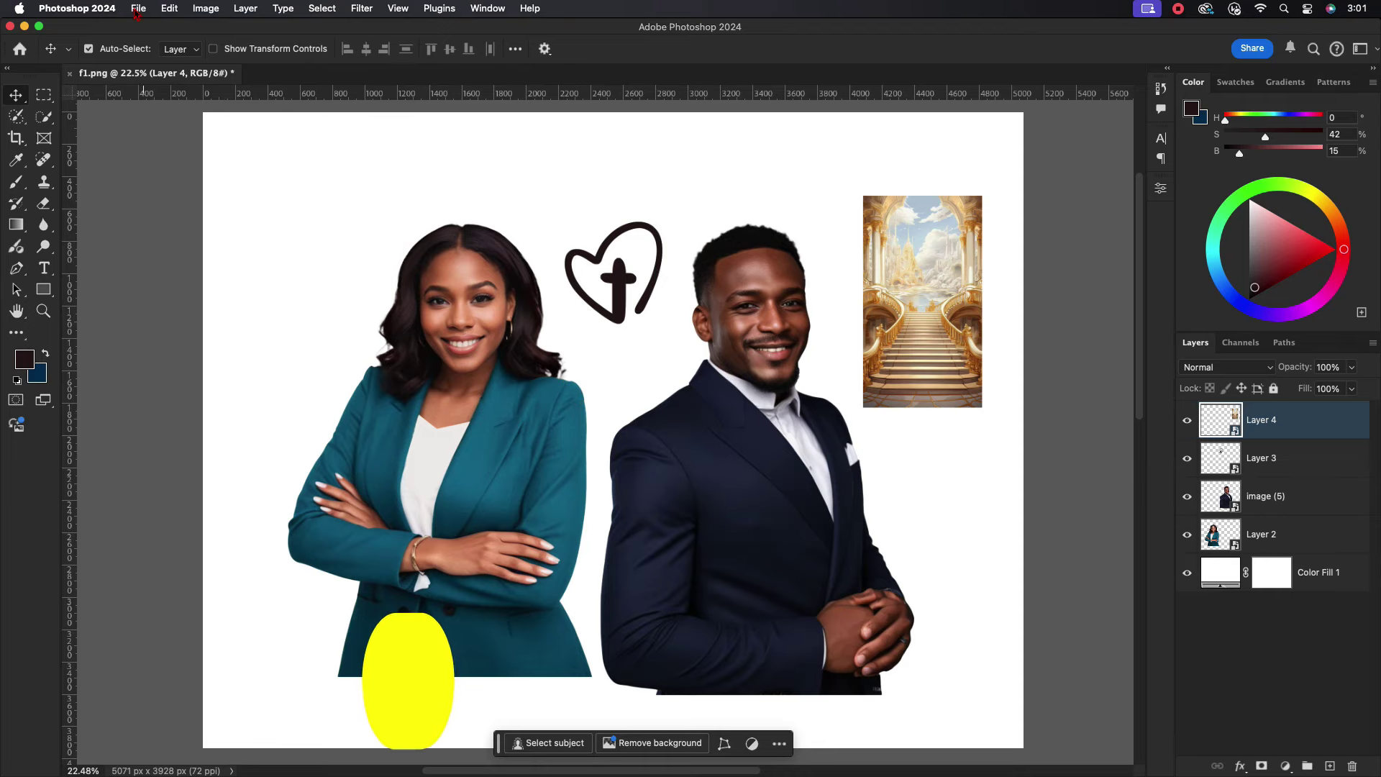
click(138, 8)
Create a new transparent 4 x 5 in, 300 ppi document.
click(147, 29)
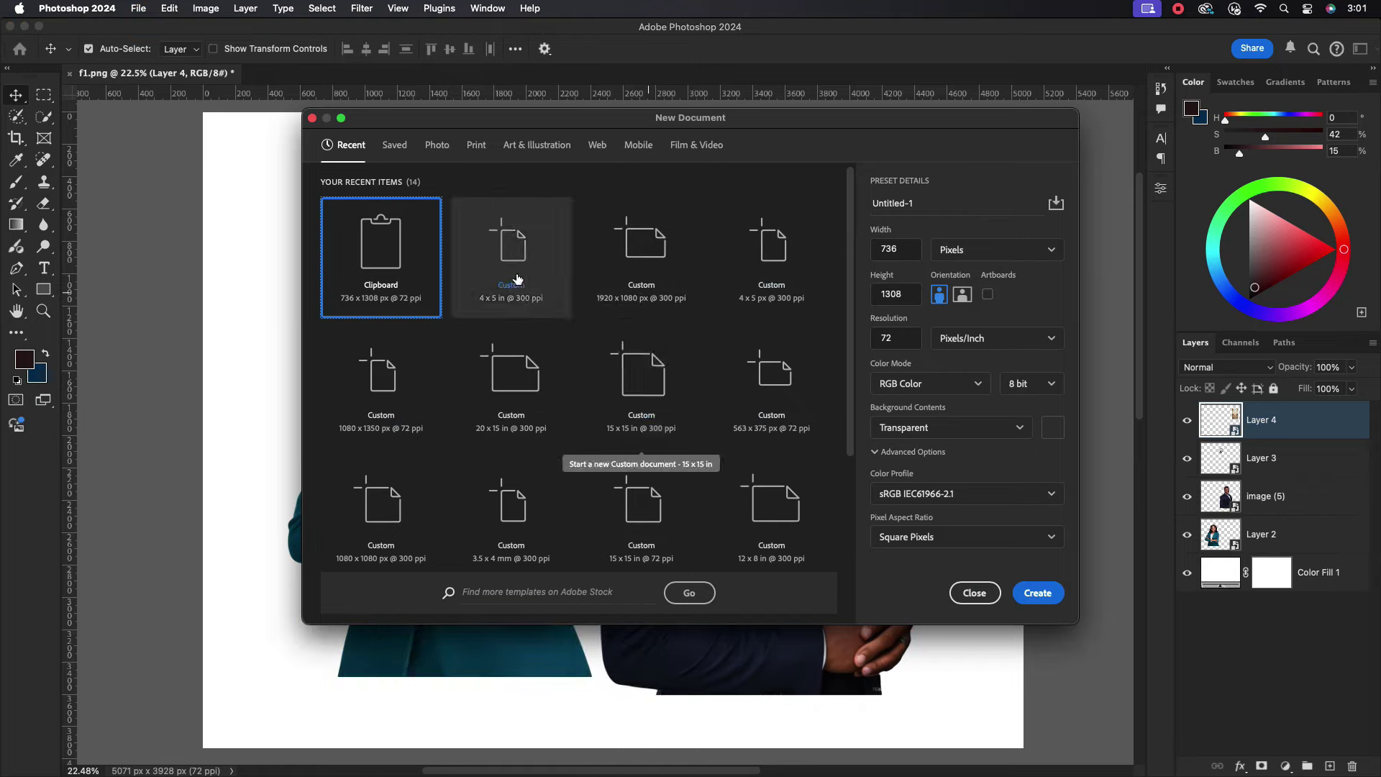
click(510, 253)
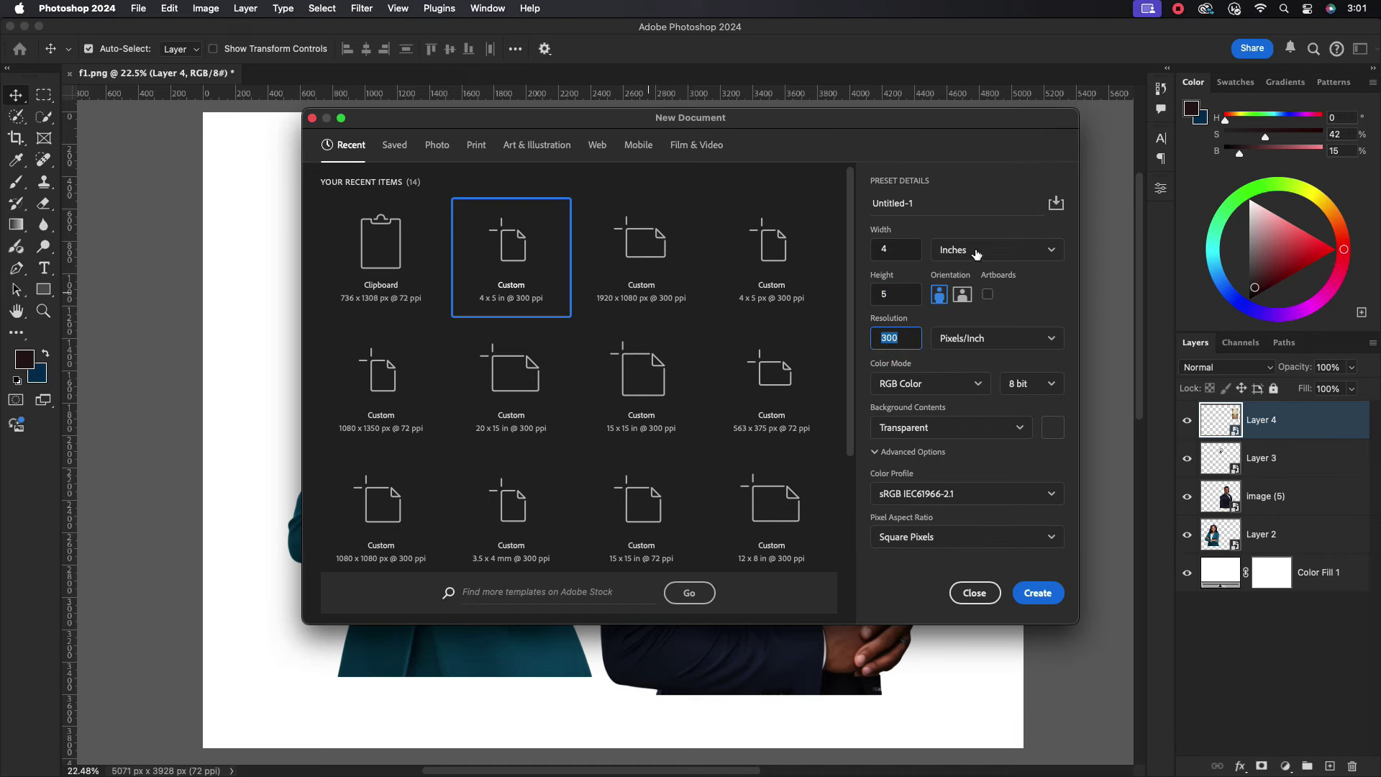
click(1035, 592)
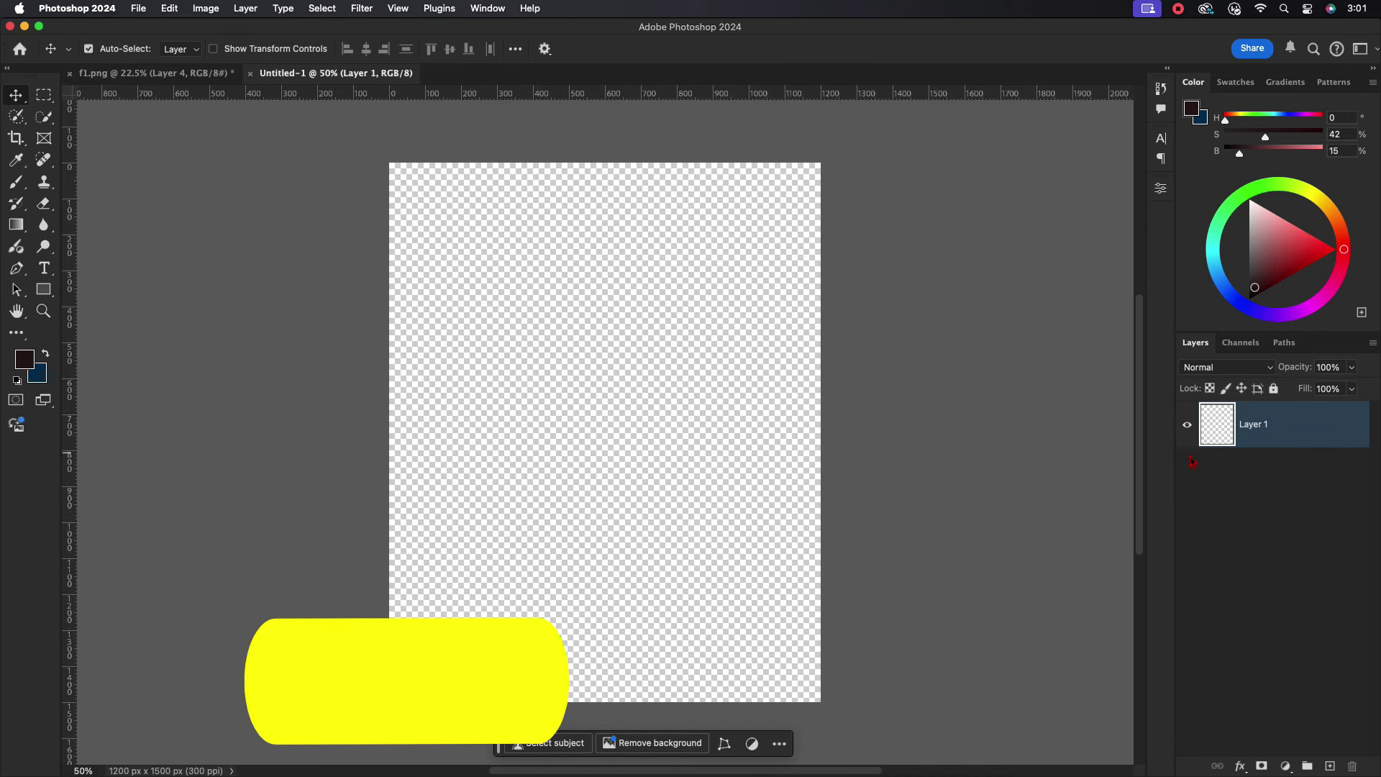
Add a dark navy Solid Color fill layer and drag the staircase image into the new document.
right_click(1292, 434)
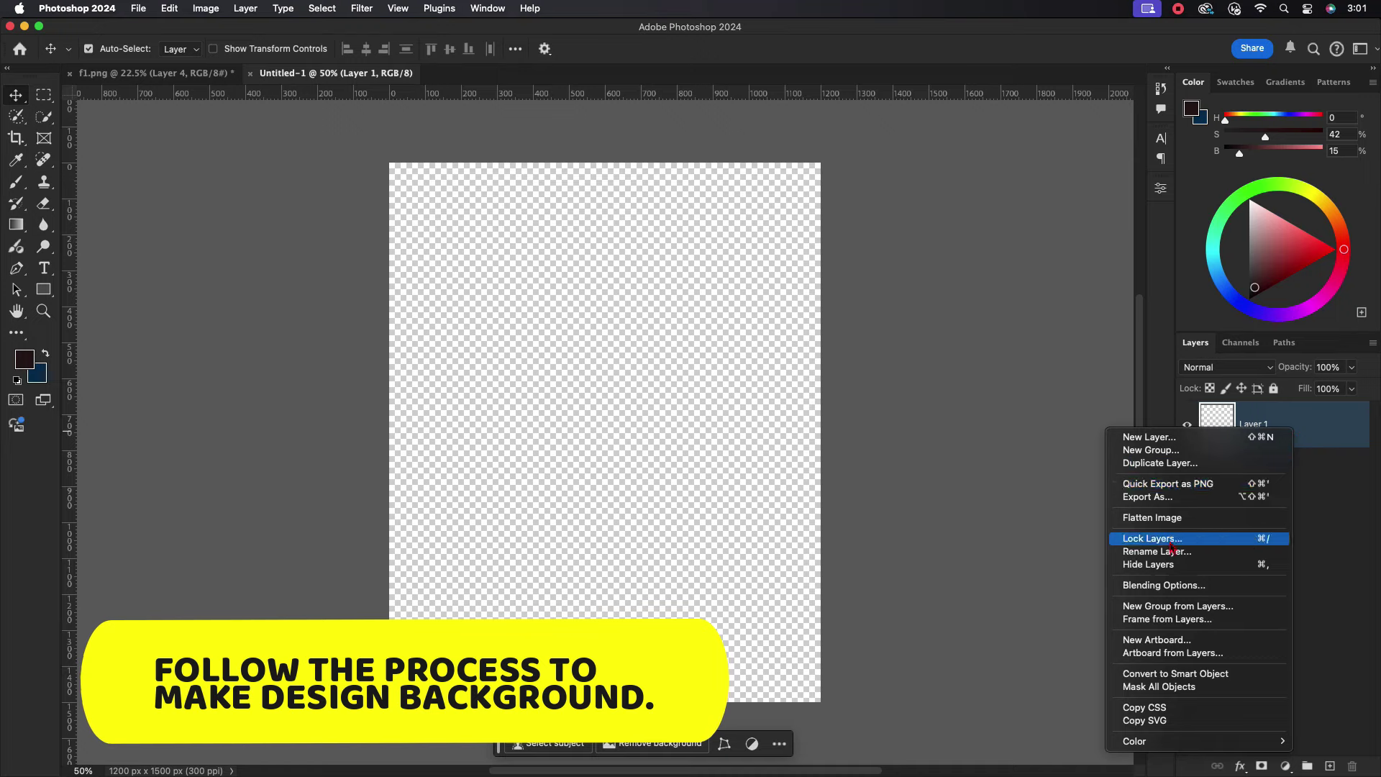
click(1355, 554)
click(1285, 765)
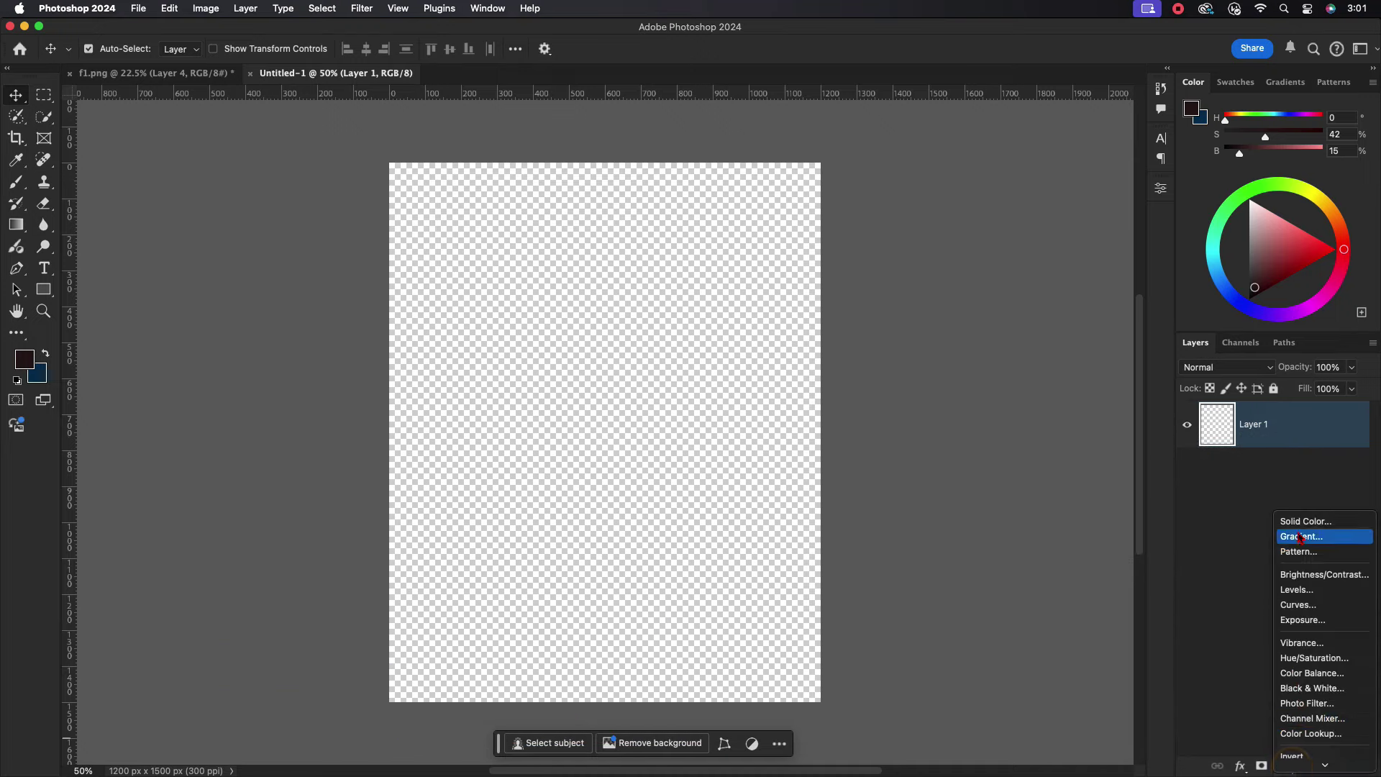
click(1302, 536)
mouse_move(1029, 432)
mouse_down()
mouse_move(1029, 393)
mouse_move(1001, 429)
mouse_up()
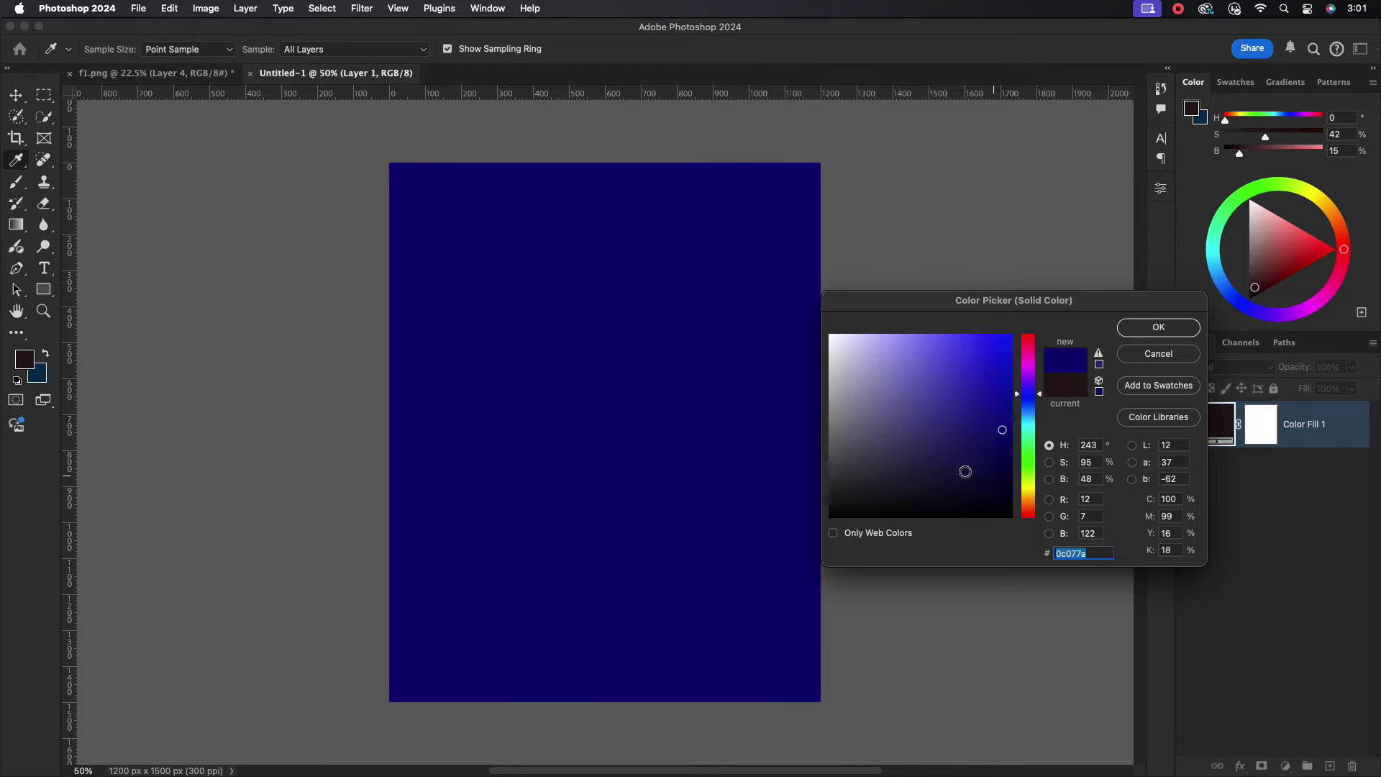
click(1146, 328)
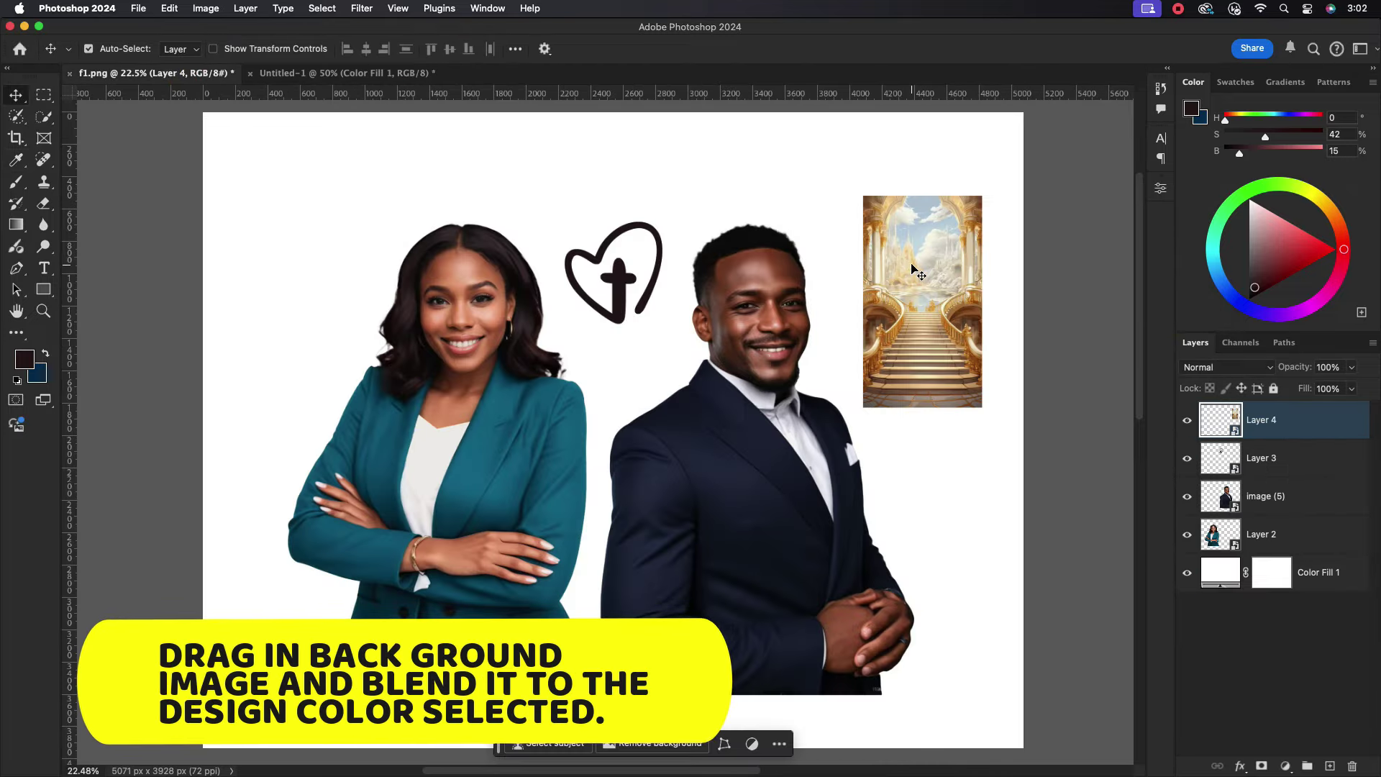
drag(913, 270, 612, 450)
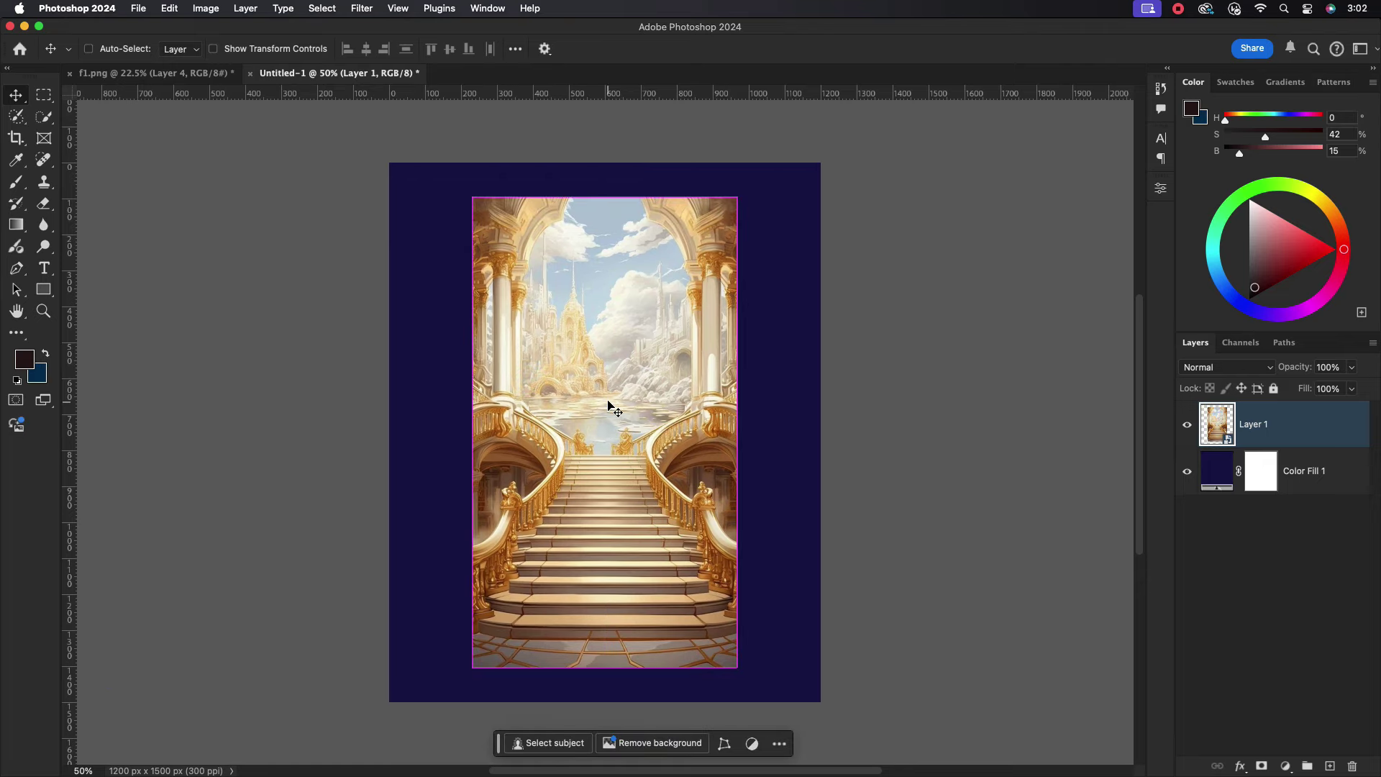
Scale the staircase image up to cover the canvas and shift it down.
key(ctrl+t)
drag(735, 432, 843, 431)
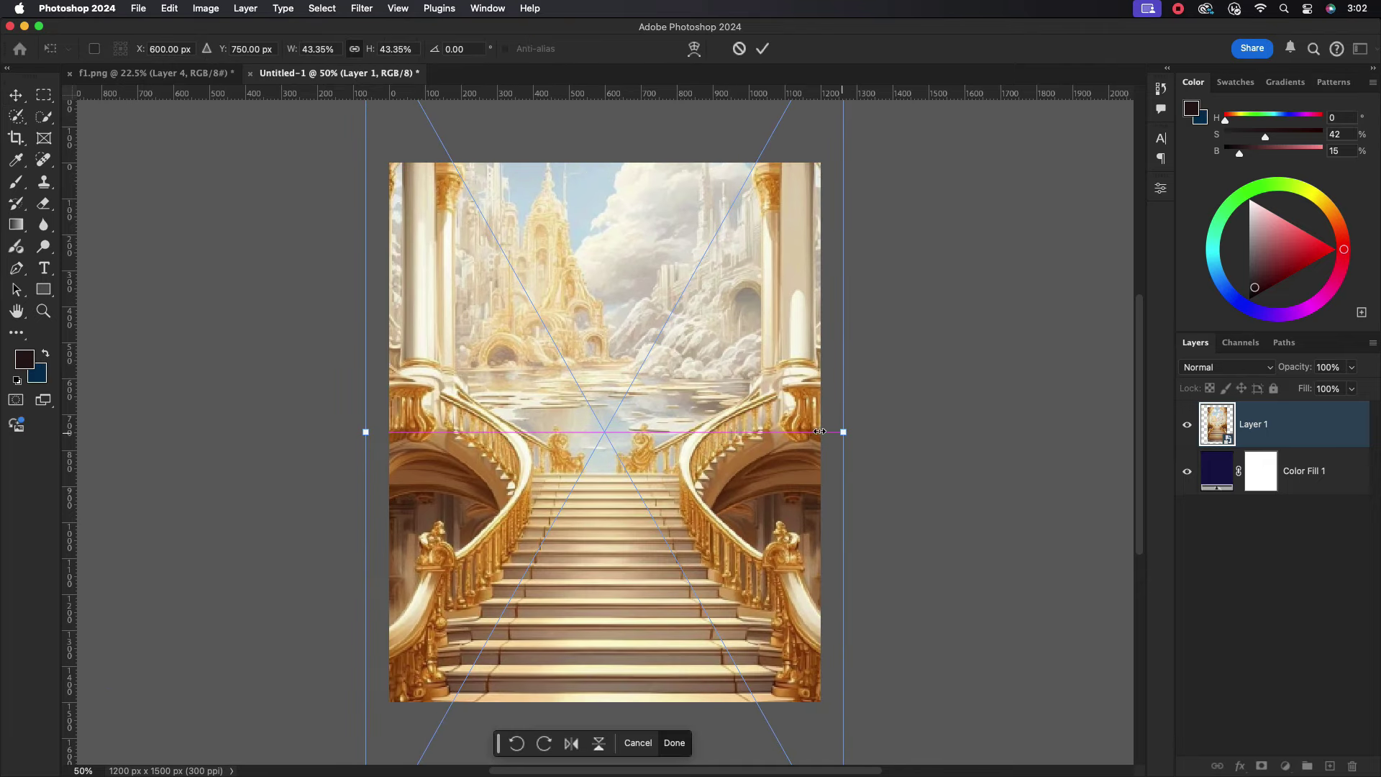
mouse_move(675, 358)
mouse_down()
mouse_move(675, 492)
mouse_move(677, 416)
mouse_up()
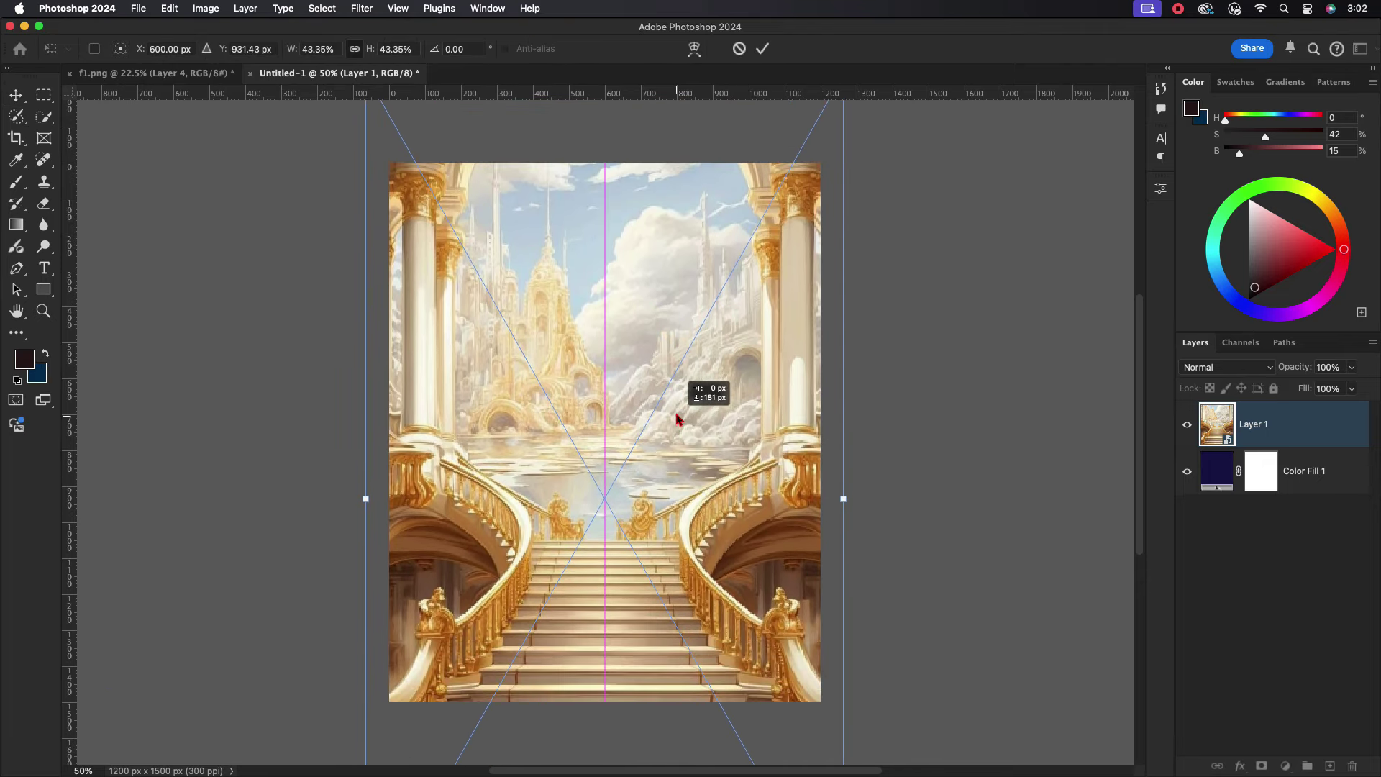
click(760, 50)
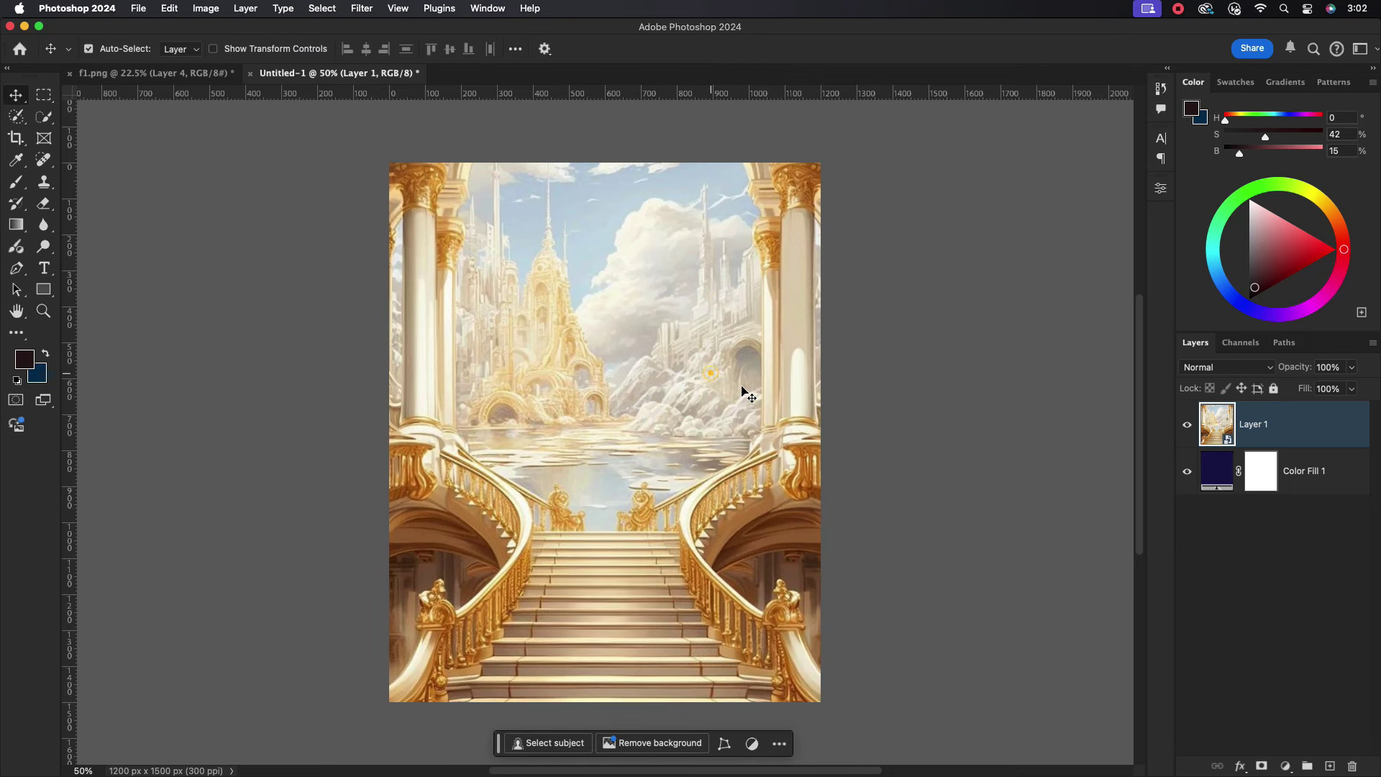
Mask the staircase layer, paint black with a 1000 px brush to fade the stairs, then nudge it.
click(1261, 766)
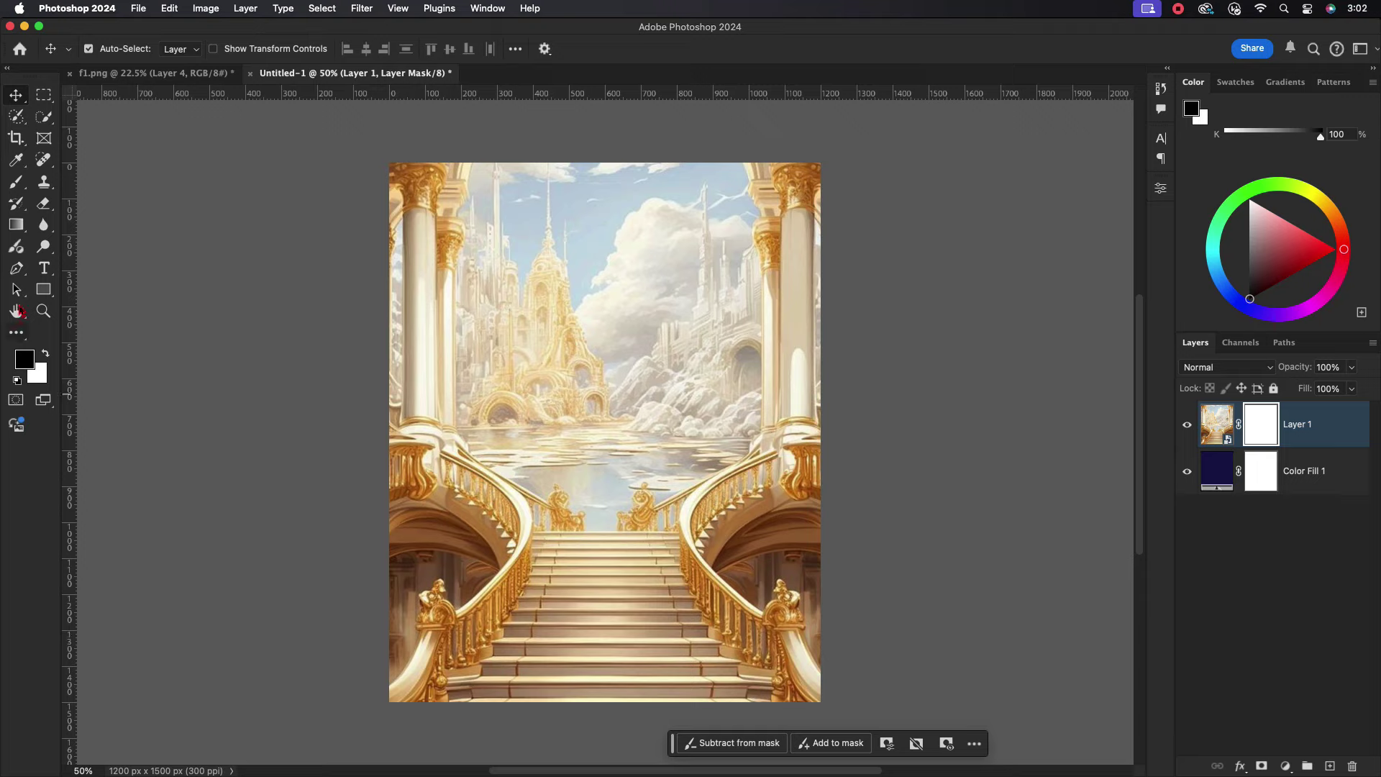
click(14, 181)
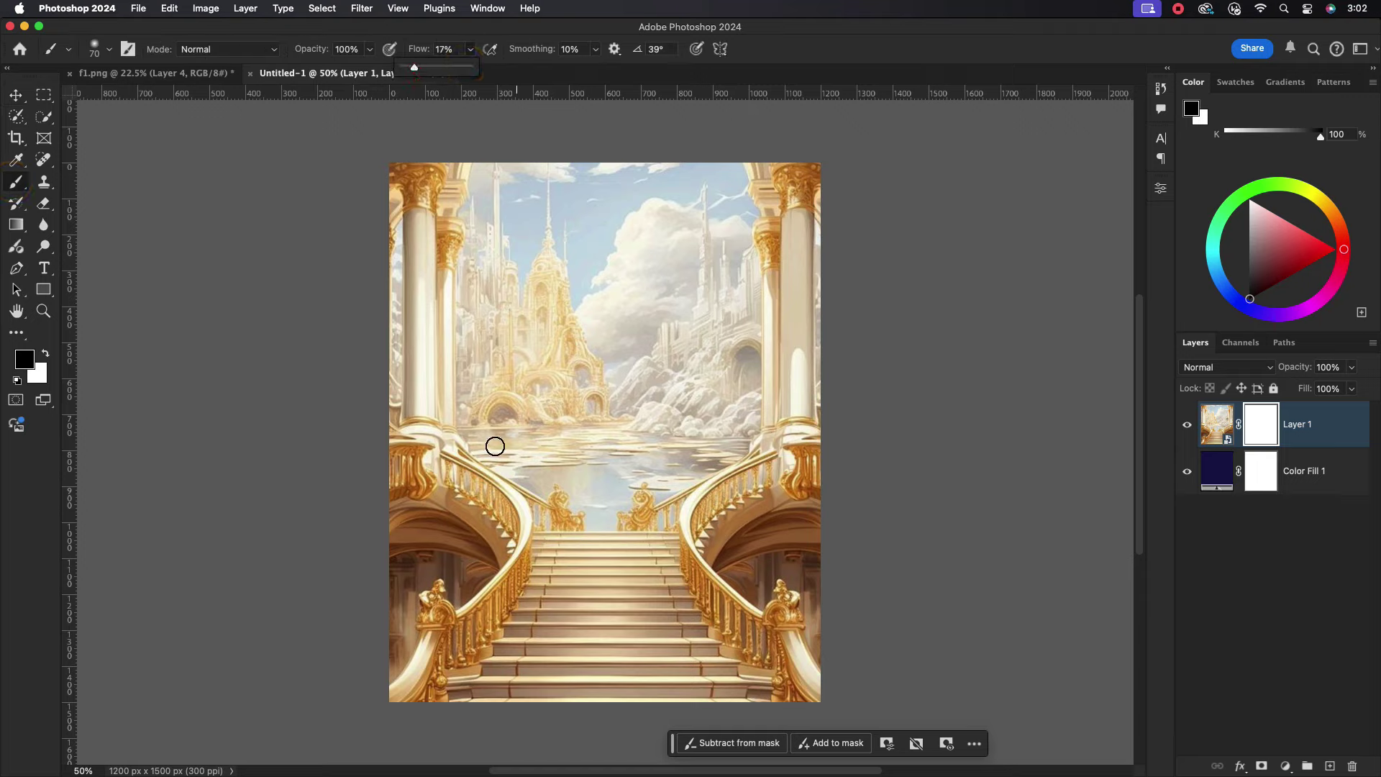
key(bracketright)
key(bracketright)
key(bracketright)
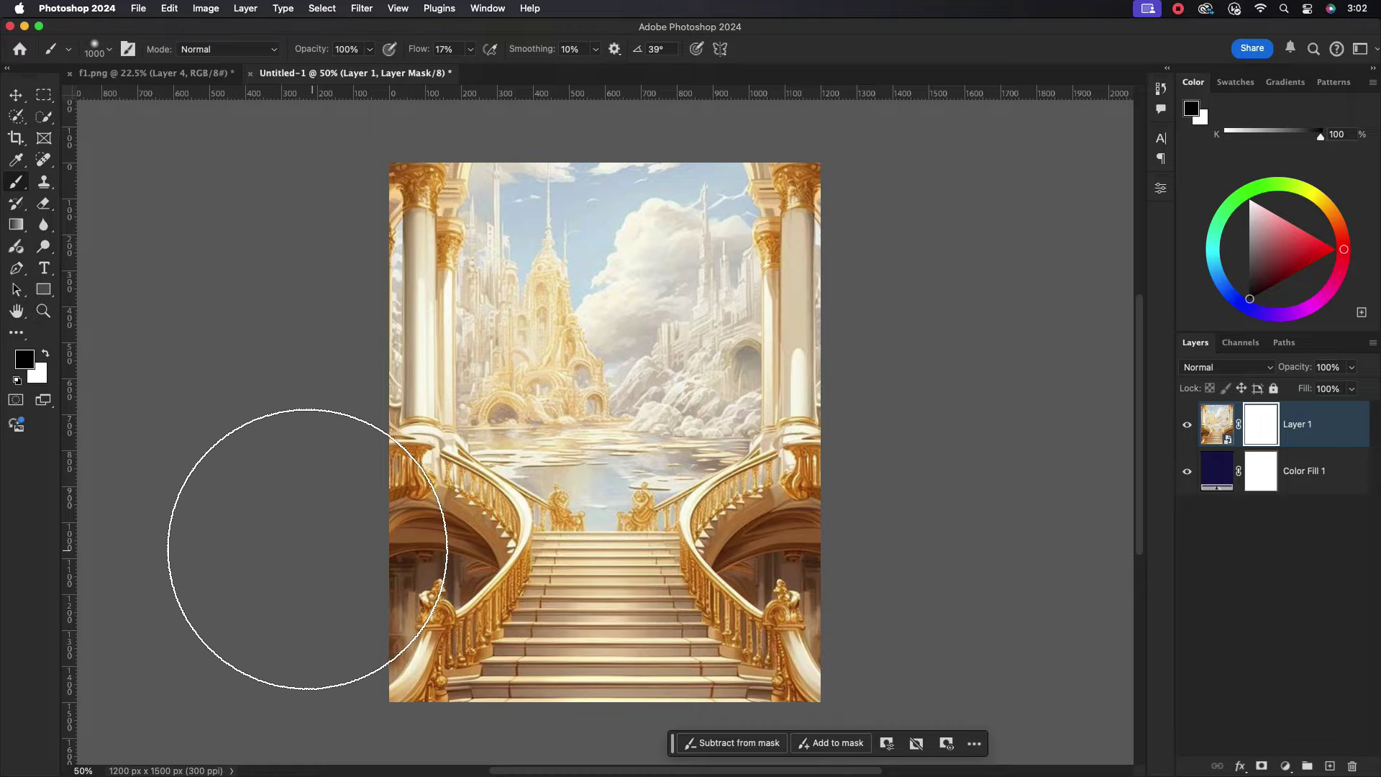
mouse_move(302, 548)
mouse_down()
mouse_move(834, 563)
mouse_move(586, 585)
mouse_move(786, 585)
mouse_move(767, 576)
mouse_move(486, 639)
mouse_move(388, 542)
mouse_move(724, 604)
mouse_move(863, 487)
mouse_move(446, 587)
mouse_up()
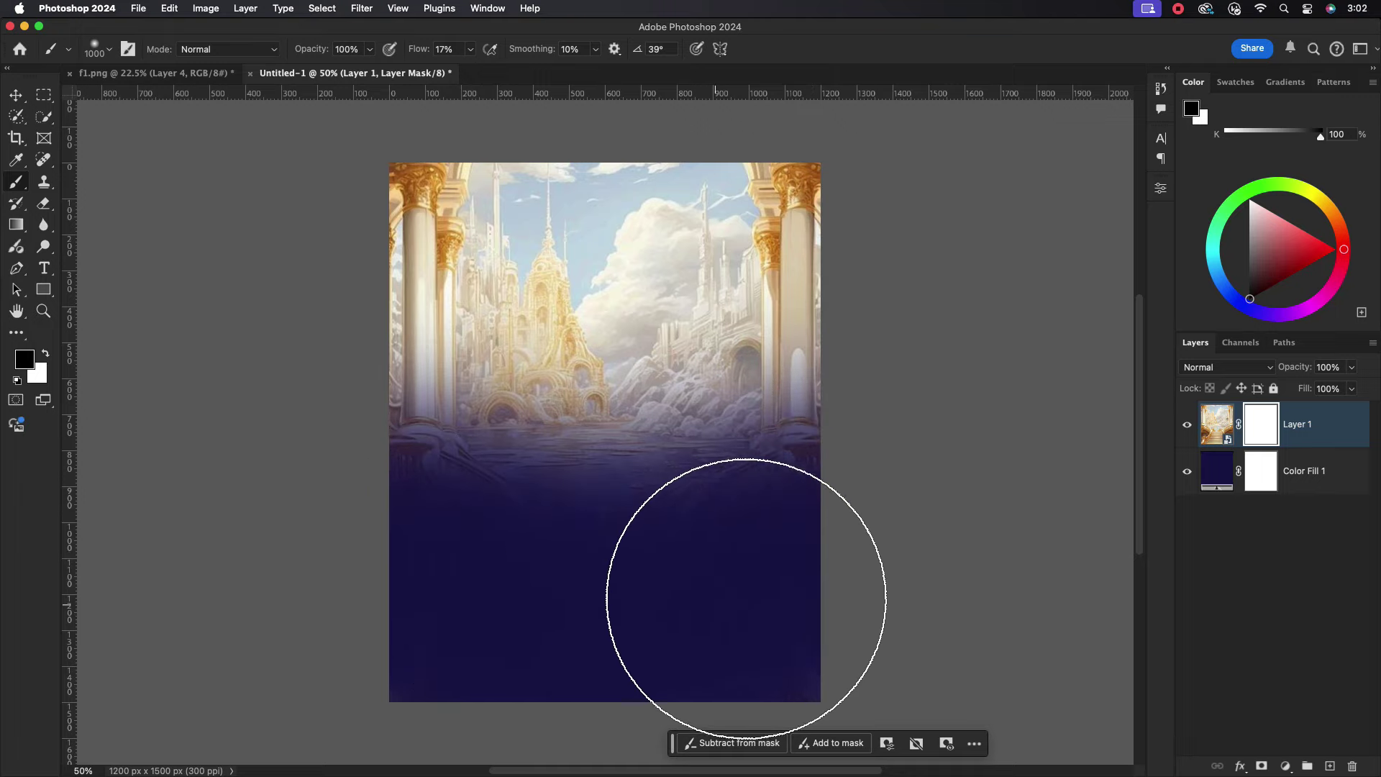
click(1318, 430)
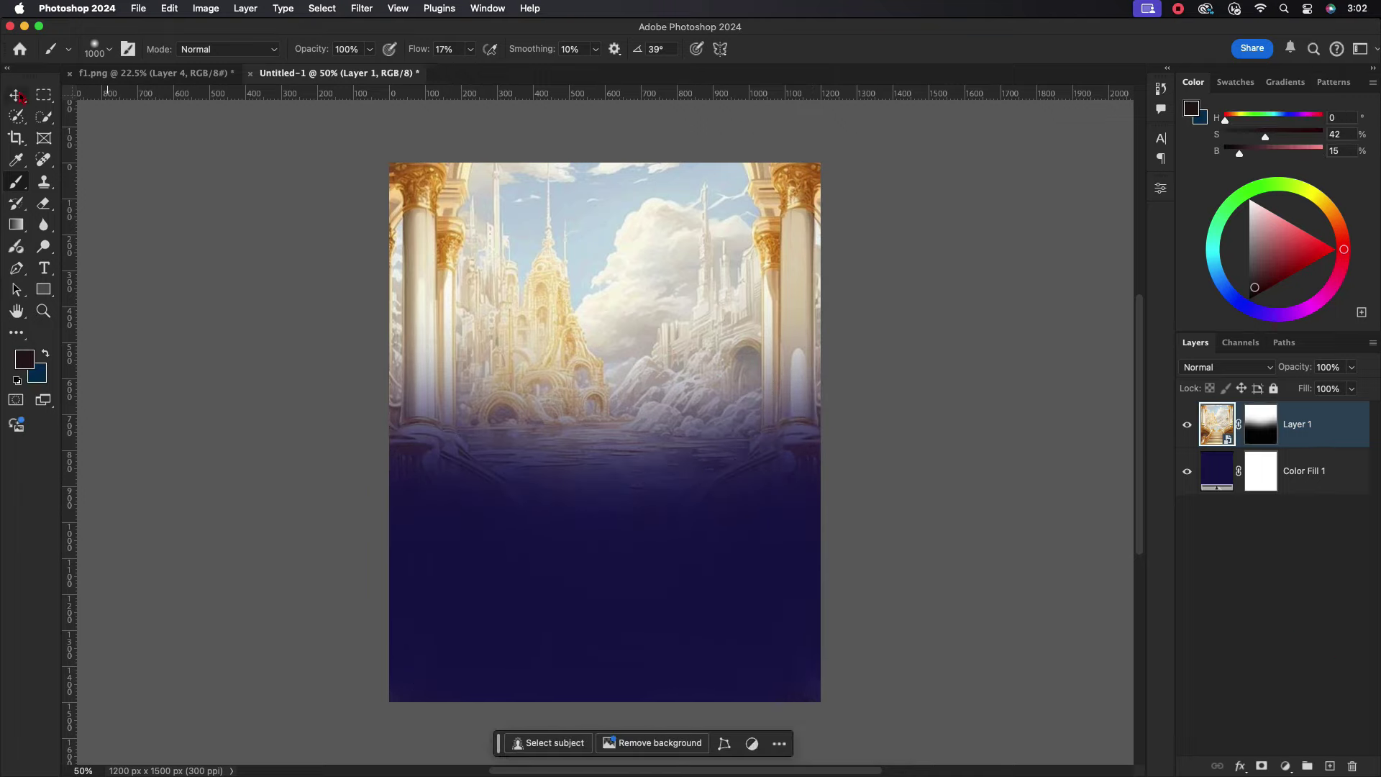
key(v)
drag(798, 275, 792, 283)
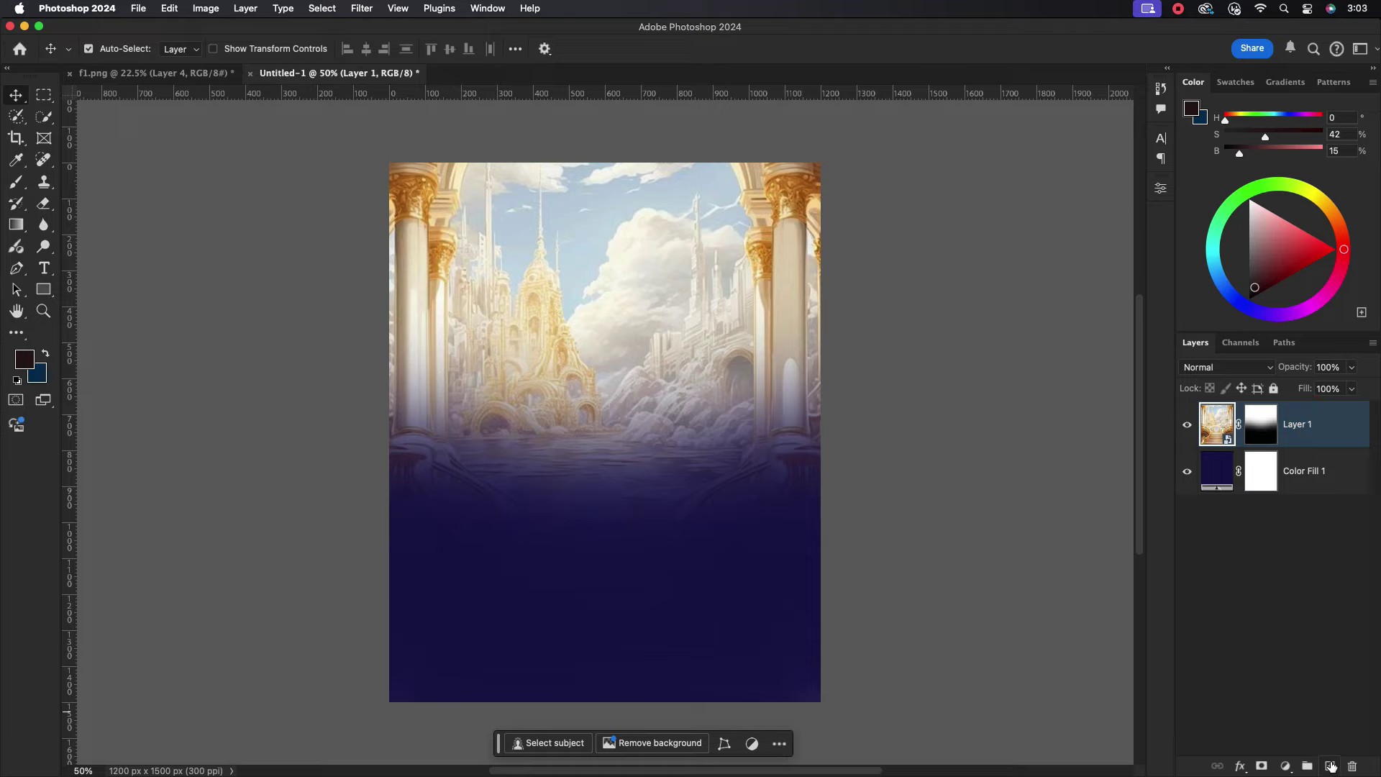
Set the castle layer to Luminosity blending at 100% opacity.
click(1234, 367)
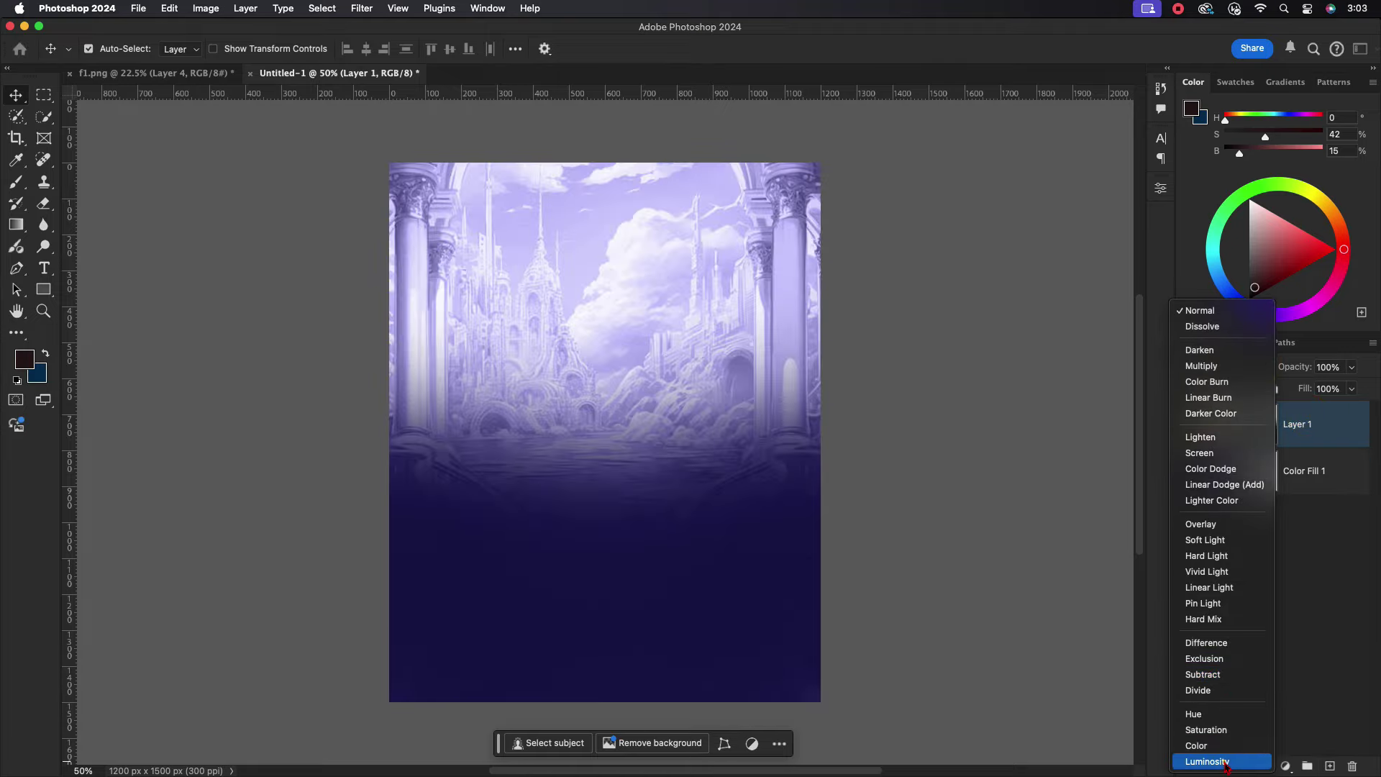
click(1226, 763)
click(653, 291)
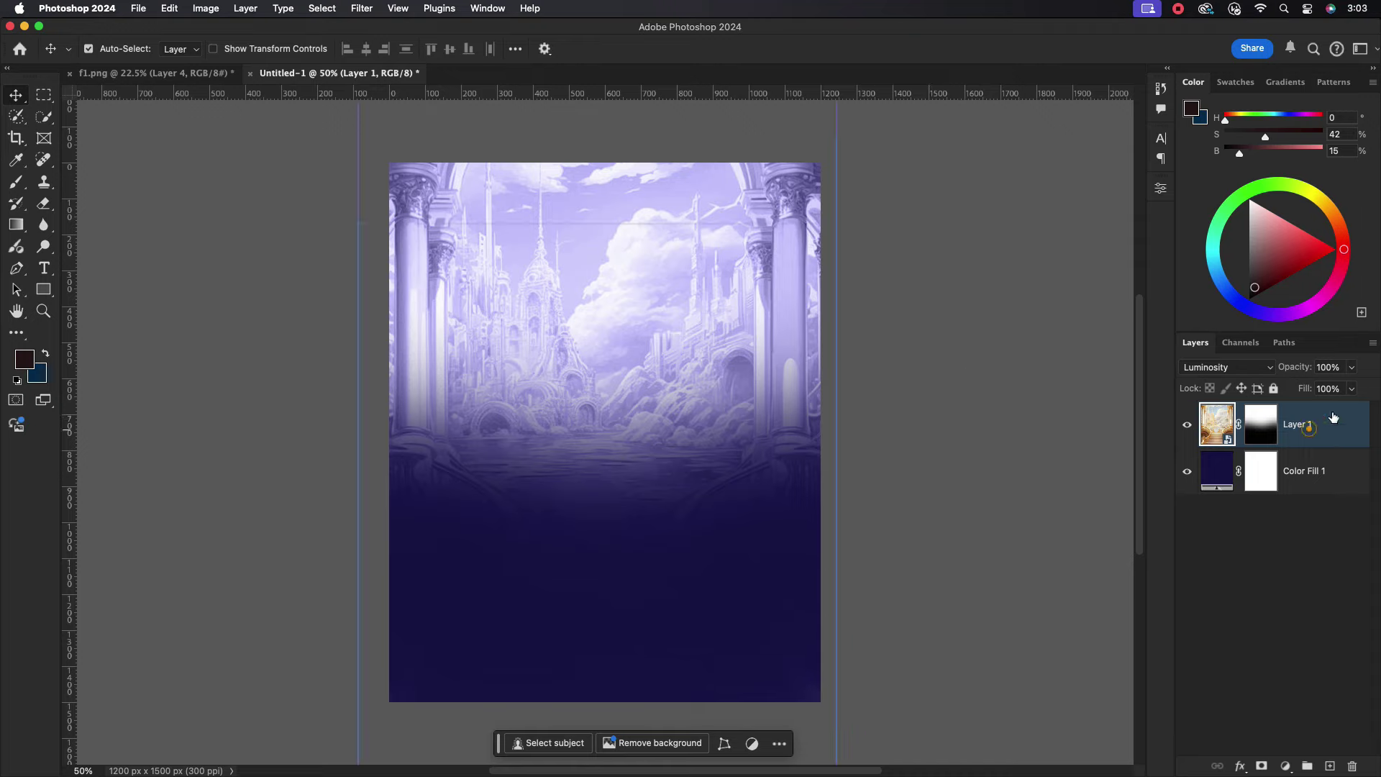
drag(1331, 386, 1377, 383)
Paint sampled lavender on a new layer with a 1600 px, 100% flow brush, at 75% opacity.
click(1329, 766)
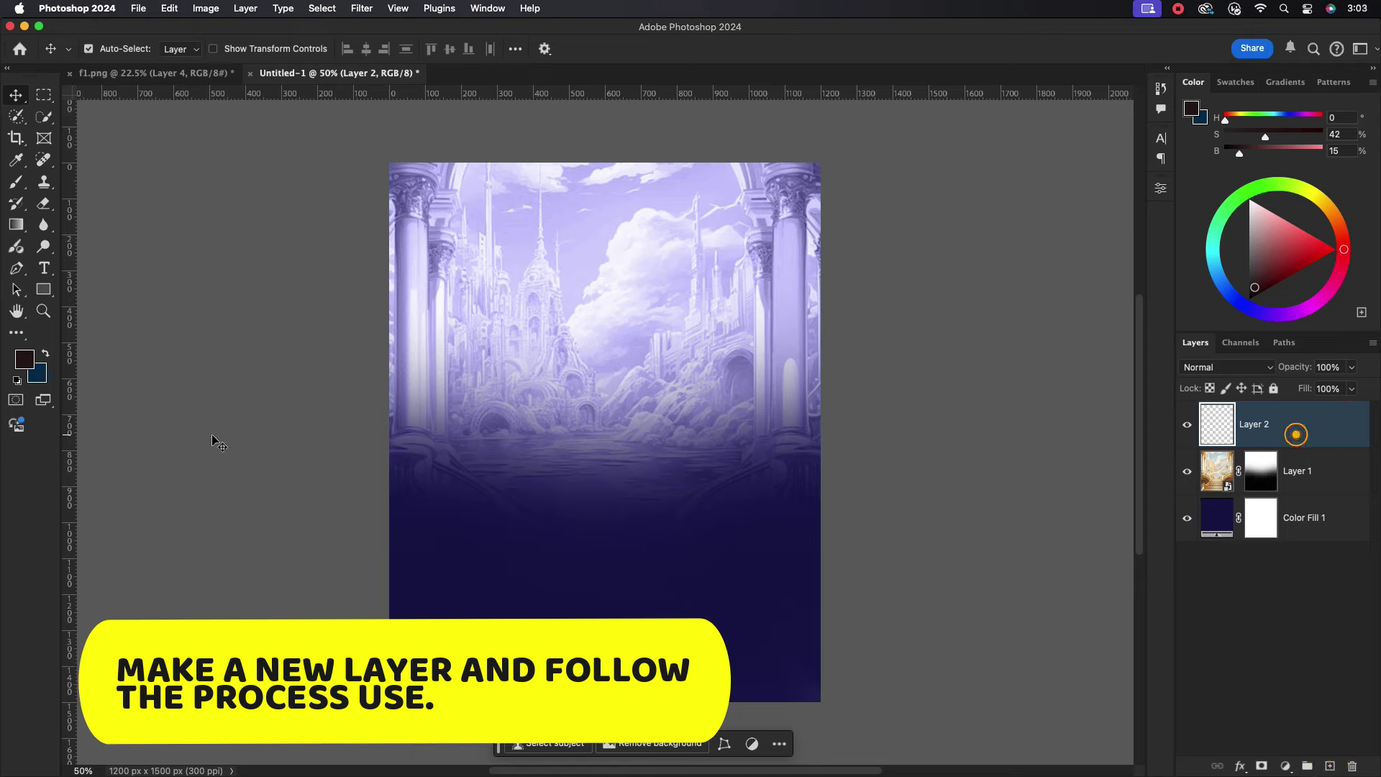
click(24, 359)
click(625, 240)
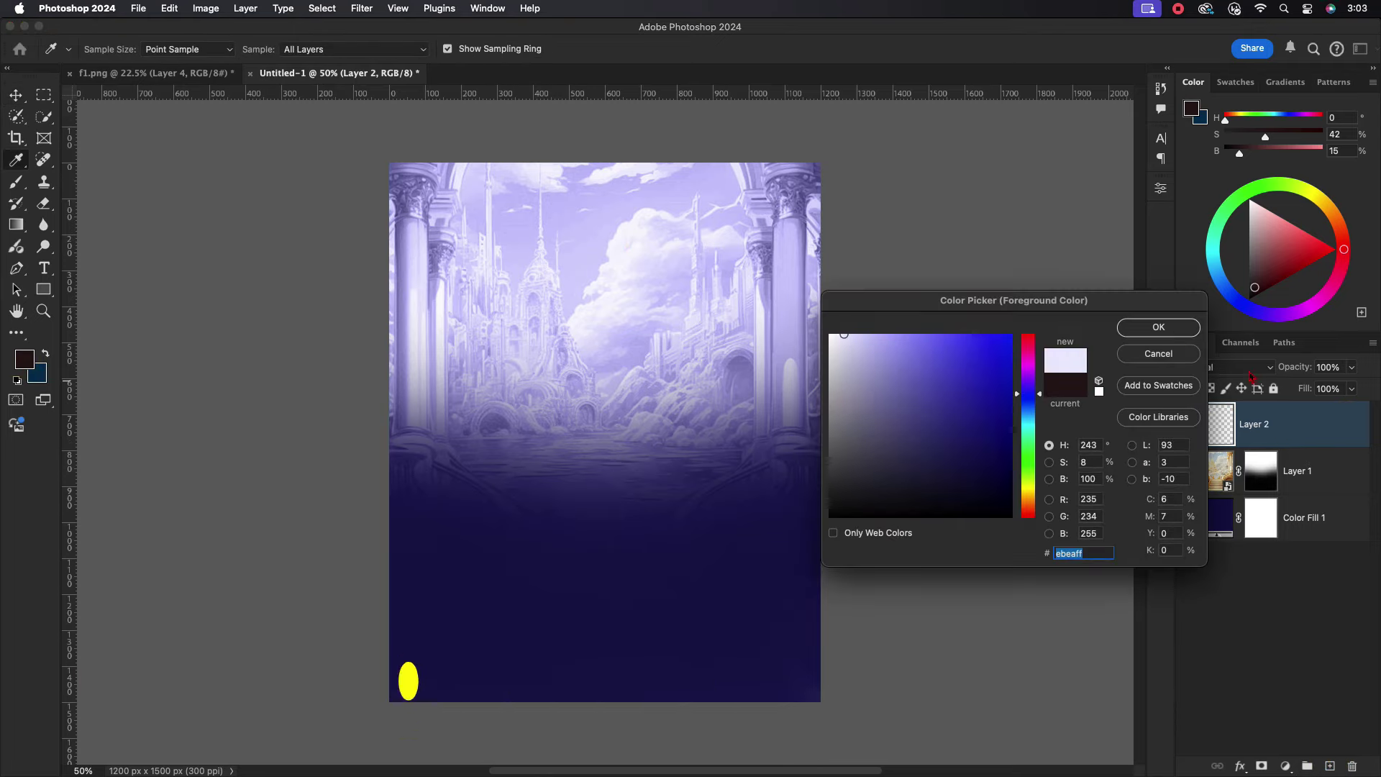
key(Return)
click(20, 185)
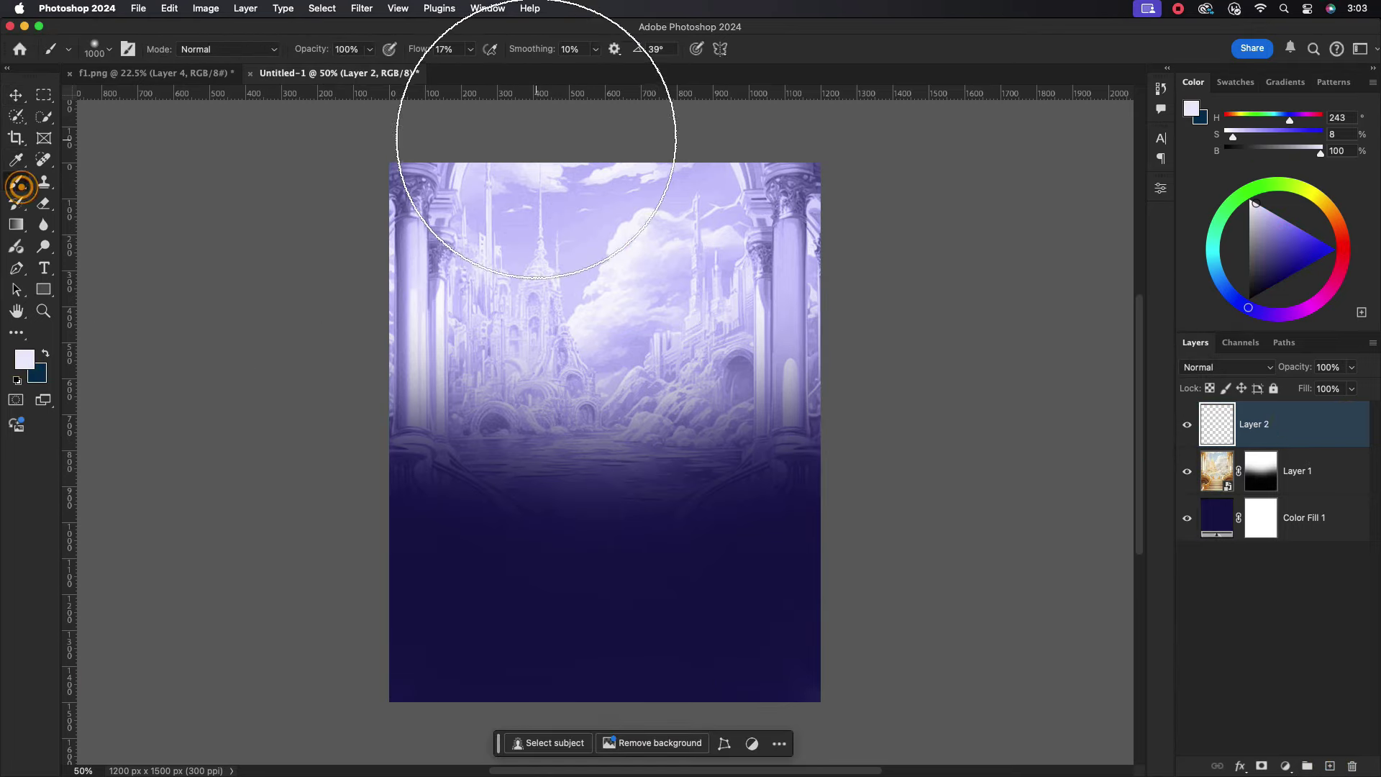
drag(468, 68, 523, 67)
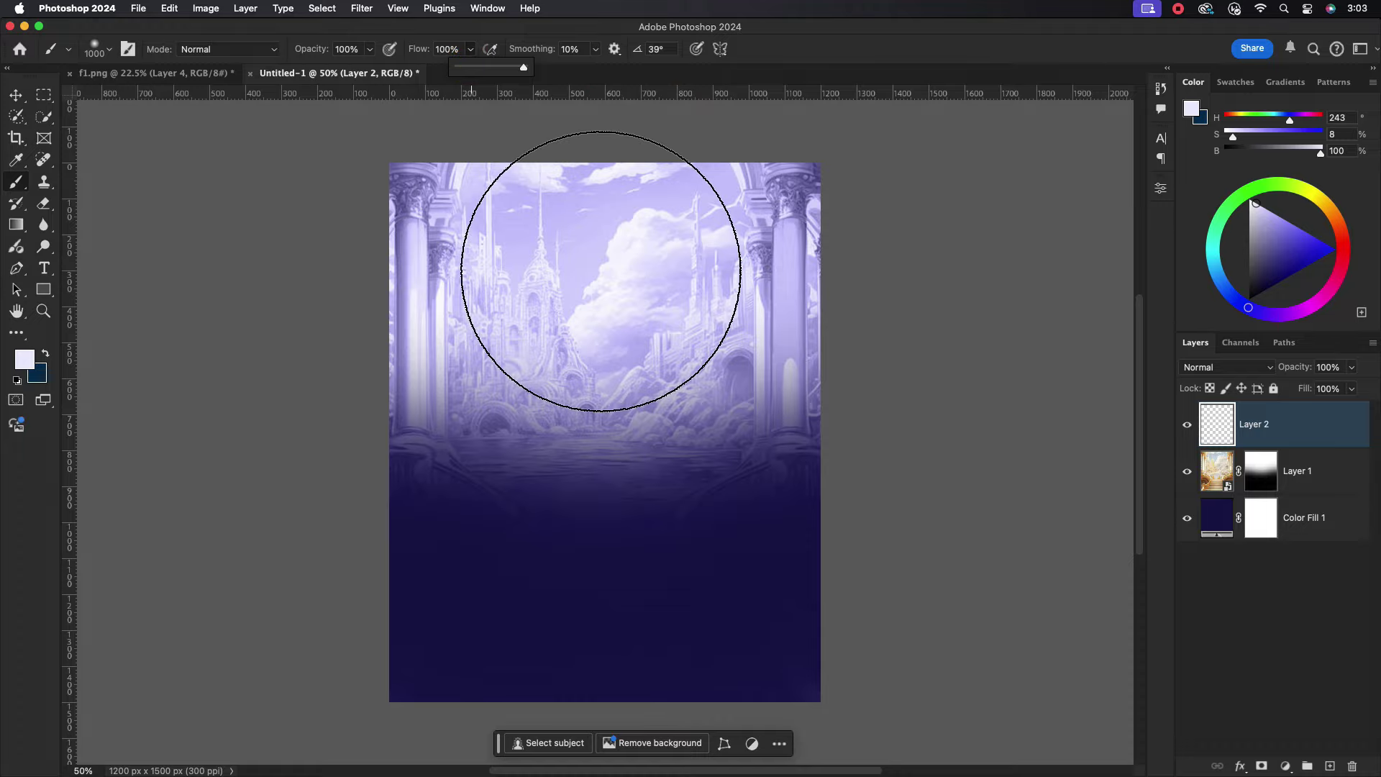
key(bracketright)
key(bracketright)
key(bracketright)
click(588, 262)
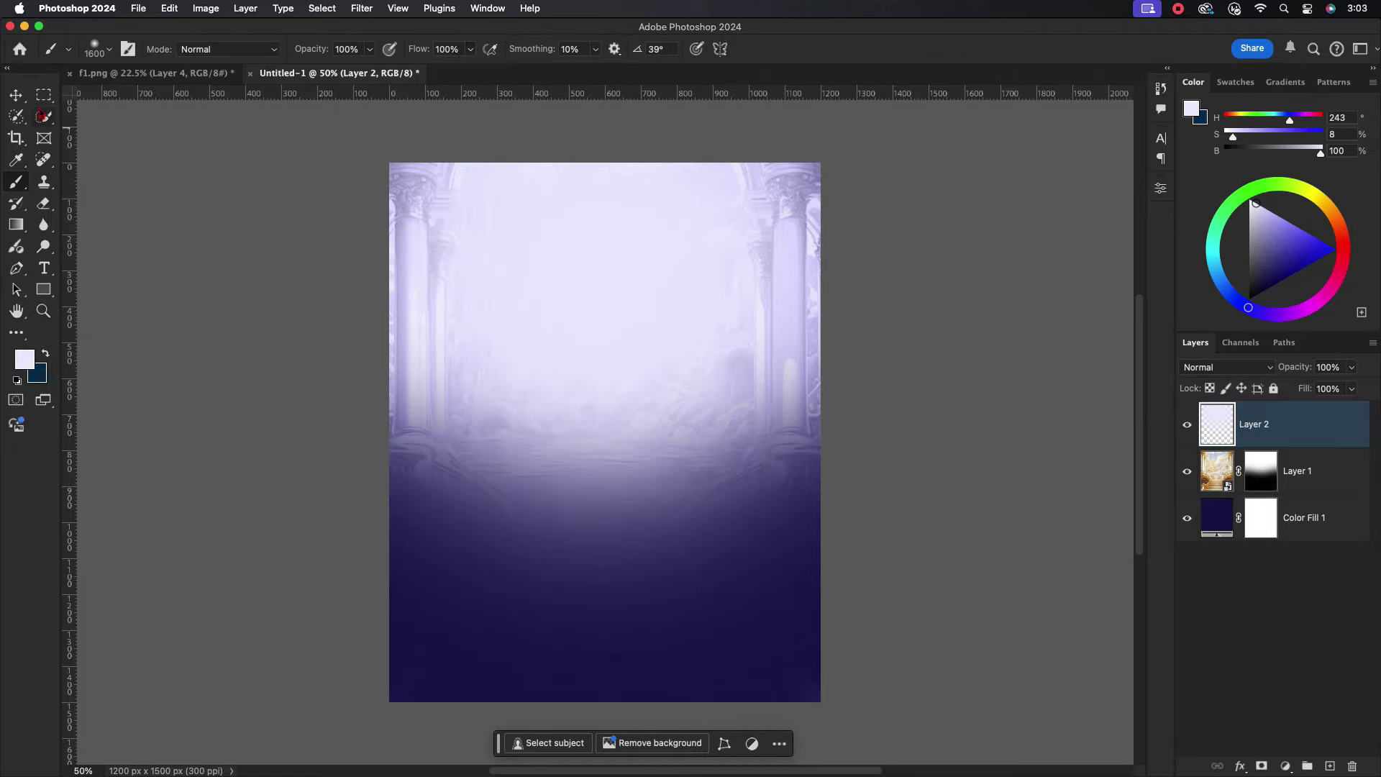
key(v)
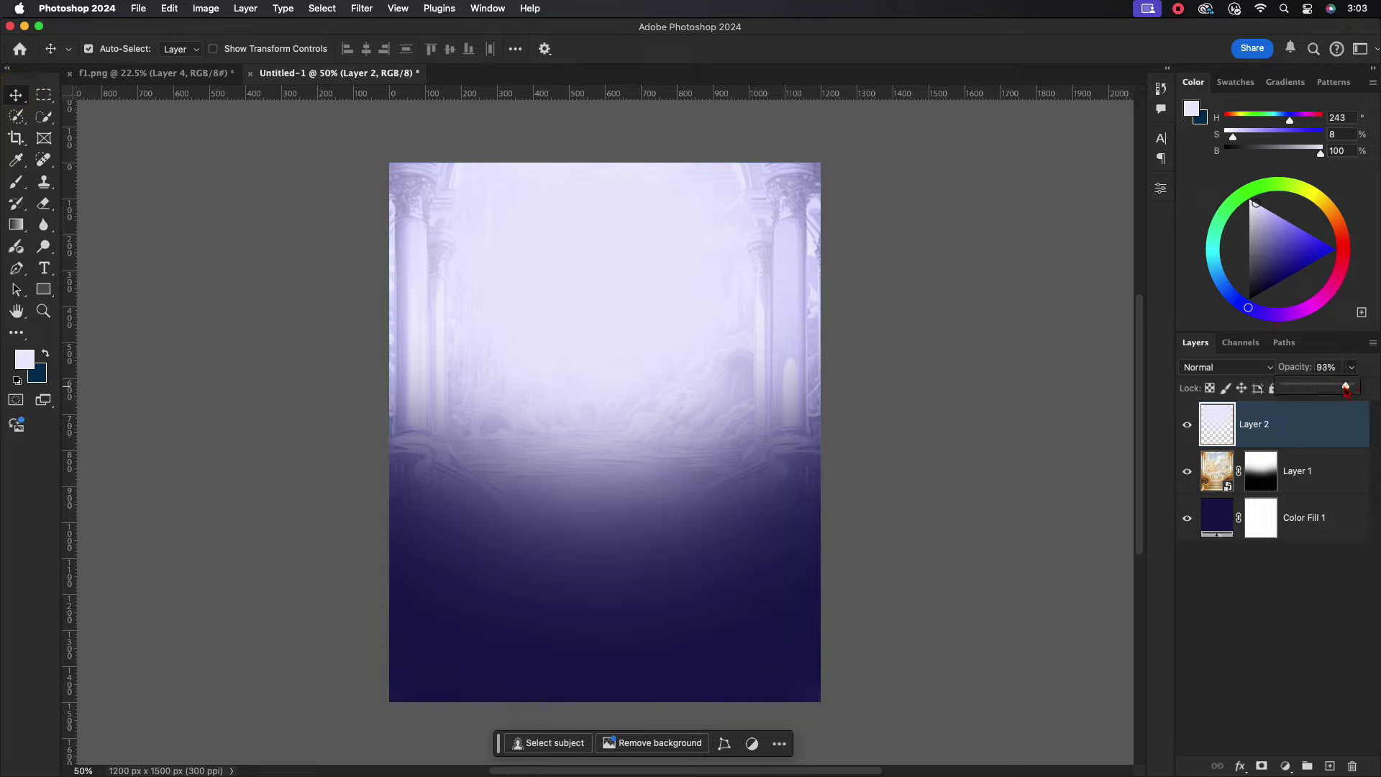
drag(1346, 389, 1335, 391)
click(1328, 423)
Mask the lavender layer and paint black over the lower canvas to remove the fog.
click(1326, 466)
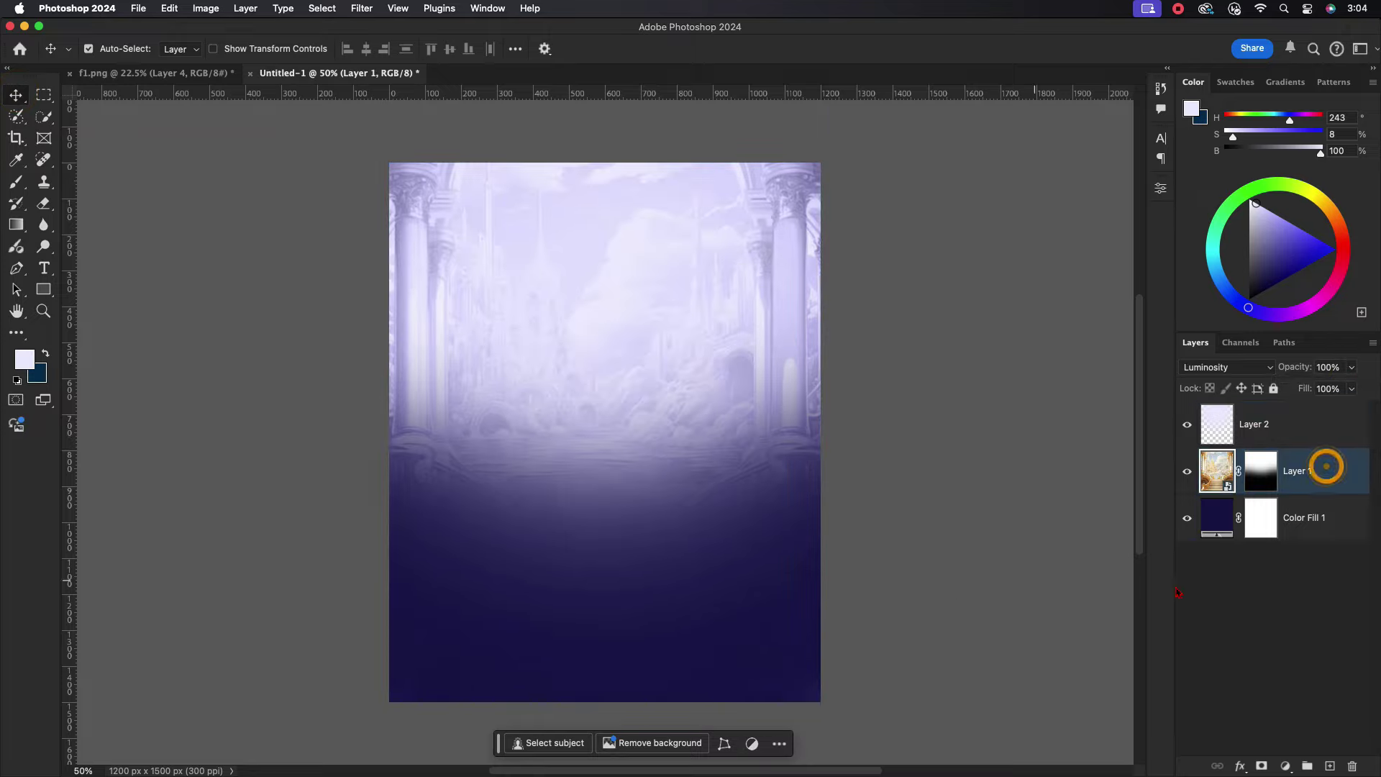
click(1294, 425)
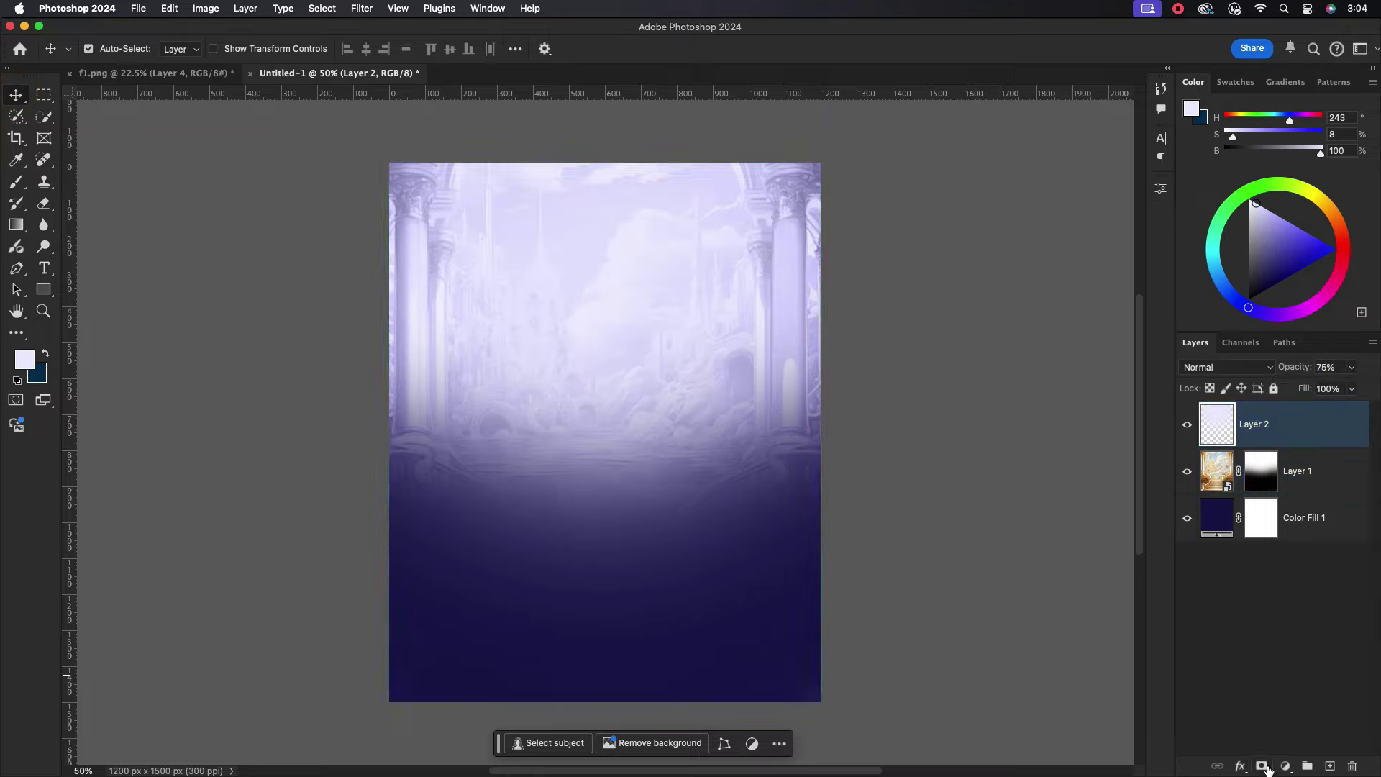
click(1298, 619)
click(185, 75)
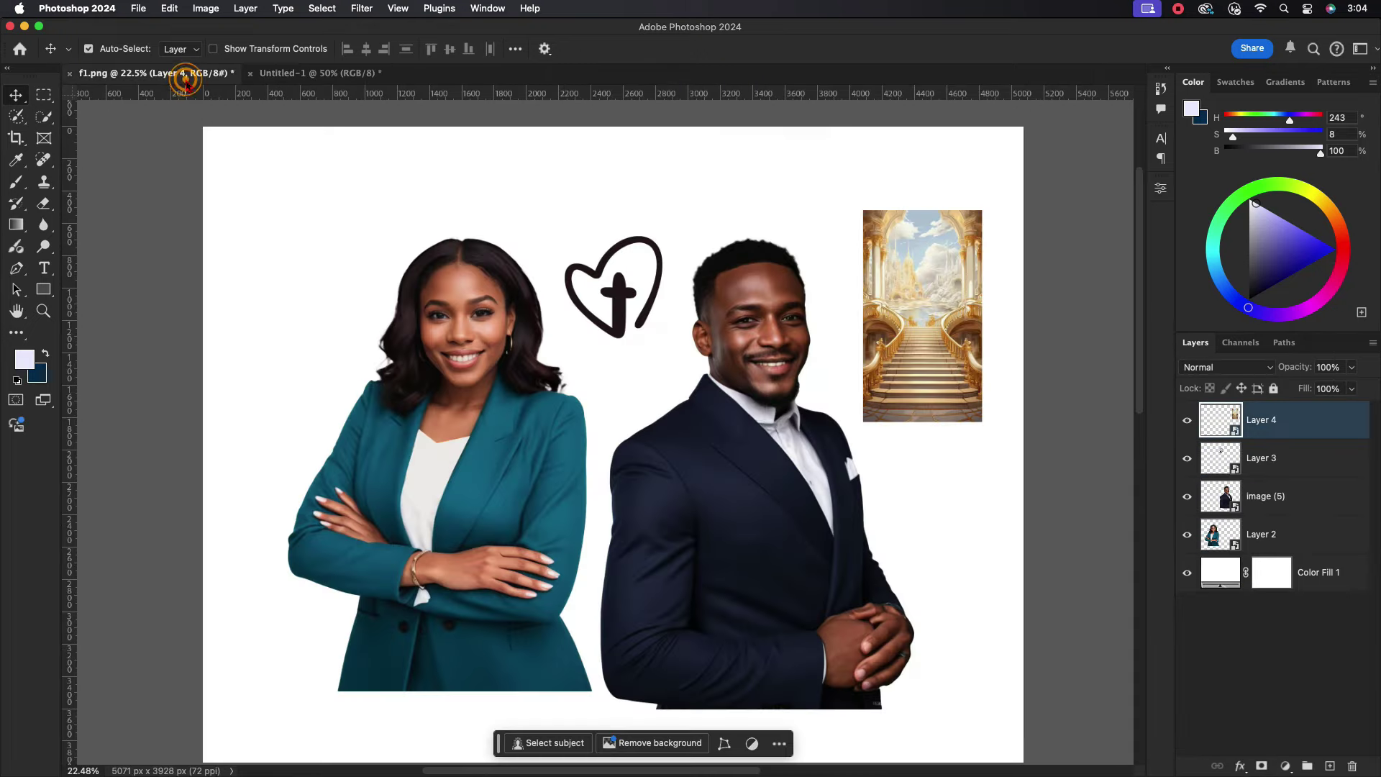
click(327, 74)
click(1290, 428)
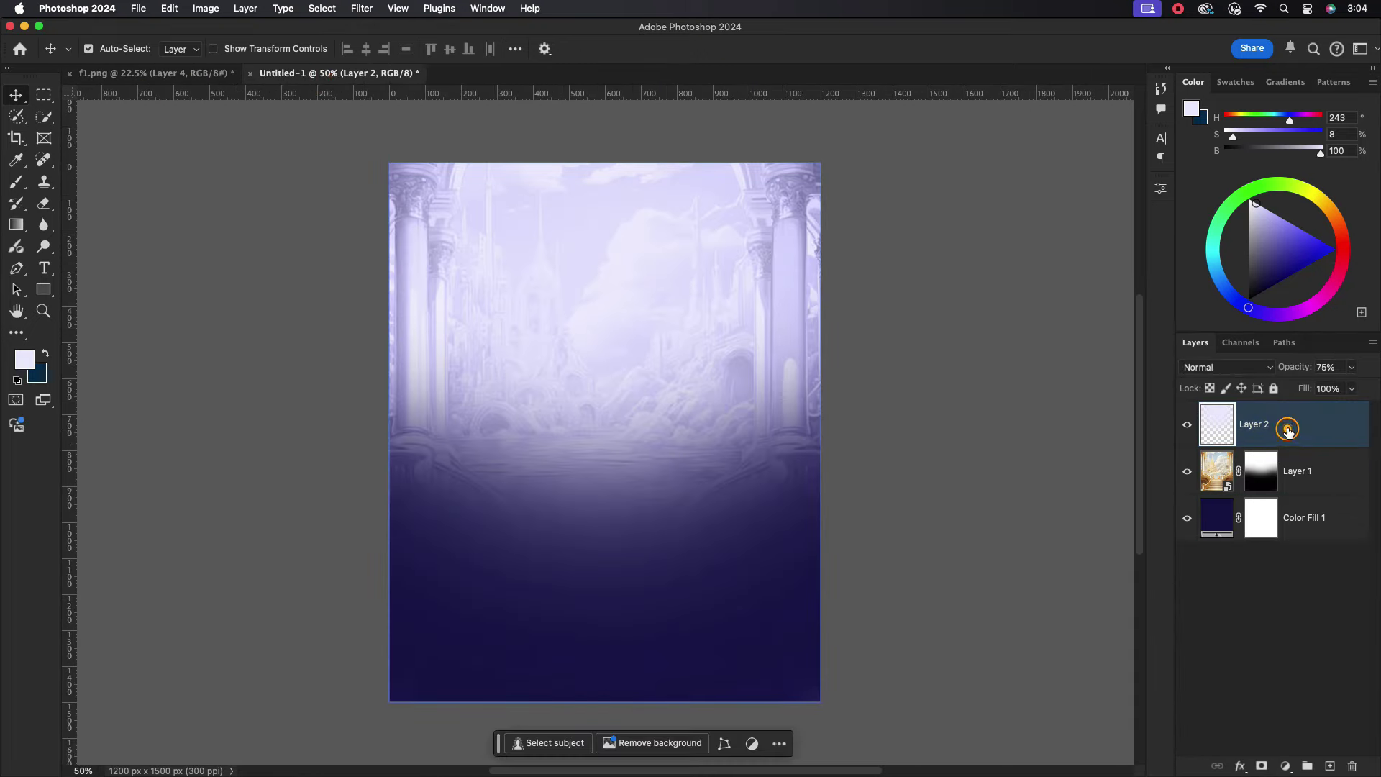
click(1262, 767)
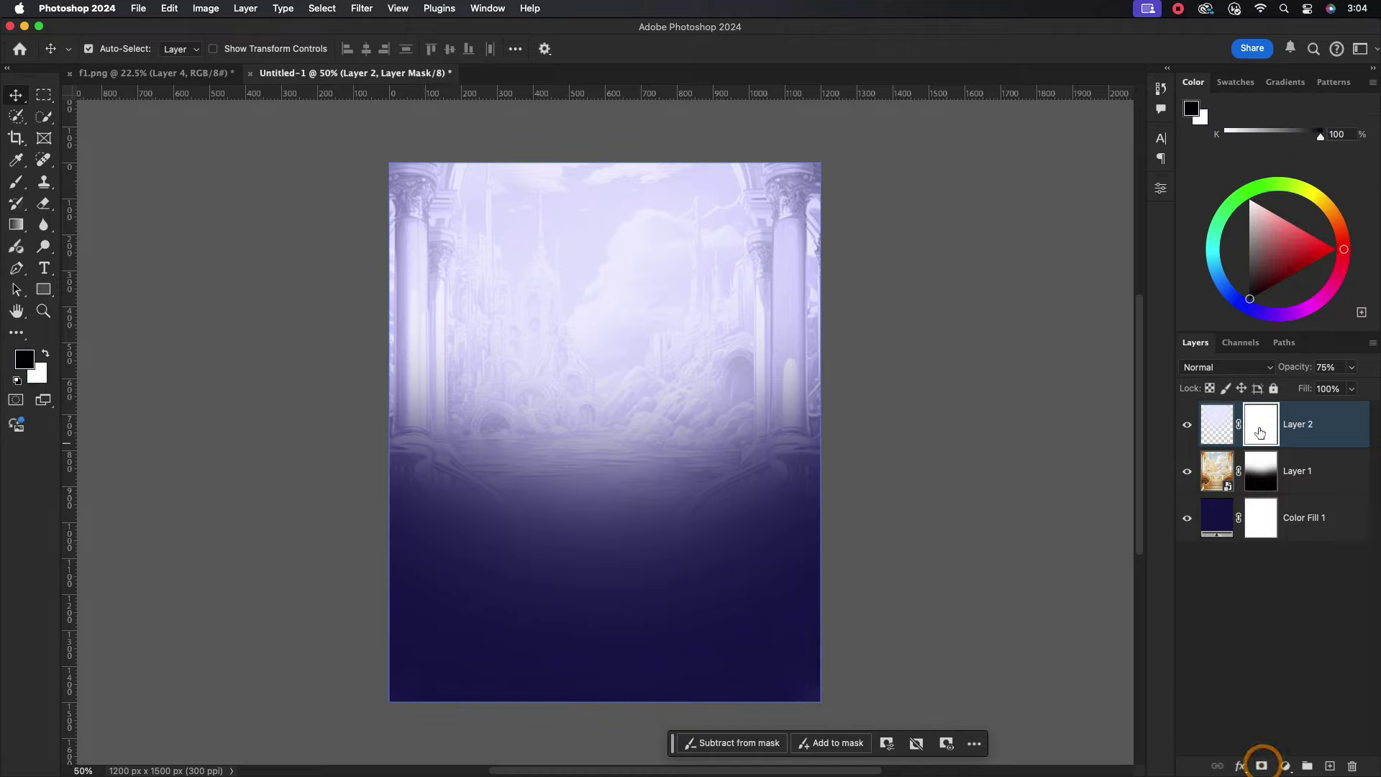
click(16, 182)
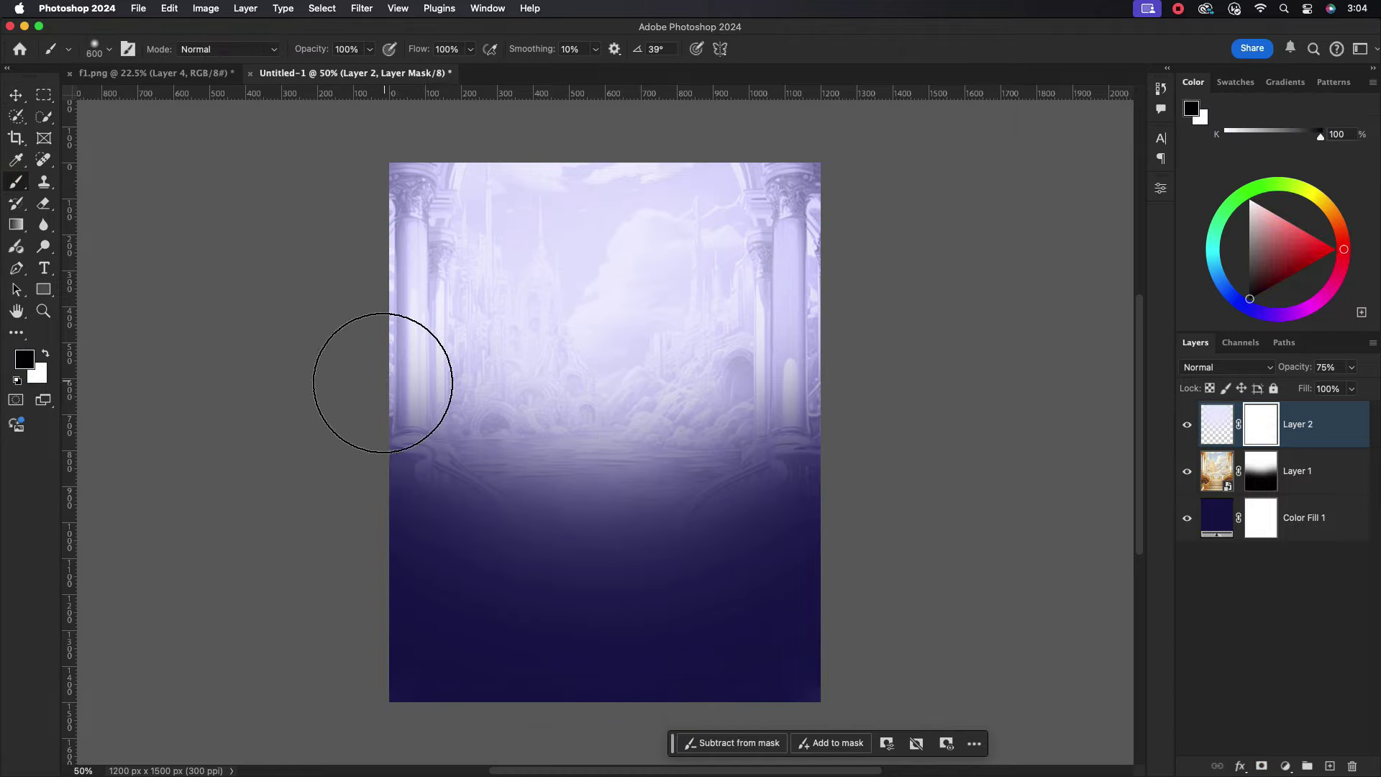
mouse_move(358, 508)
mouse_down()
mouse_move(919, 580)
mouse_move(216, 564)
mouse_move(904, 531)
mouse_move(478, 580)
mouse_move(697, 529)
mouse_move(693, 601)
mouse_up()
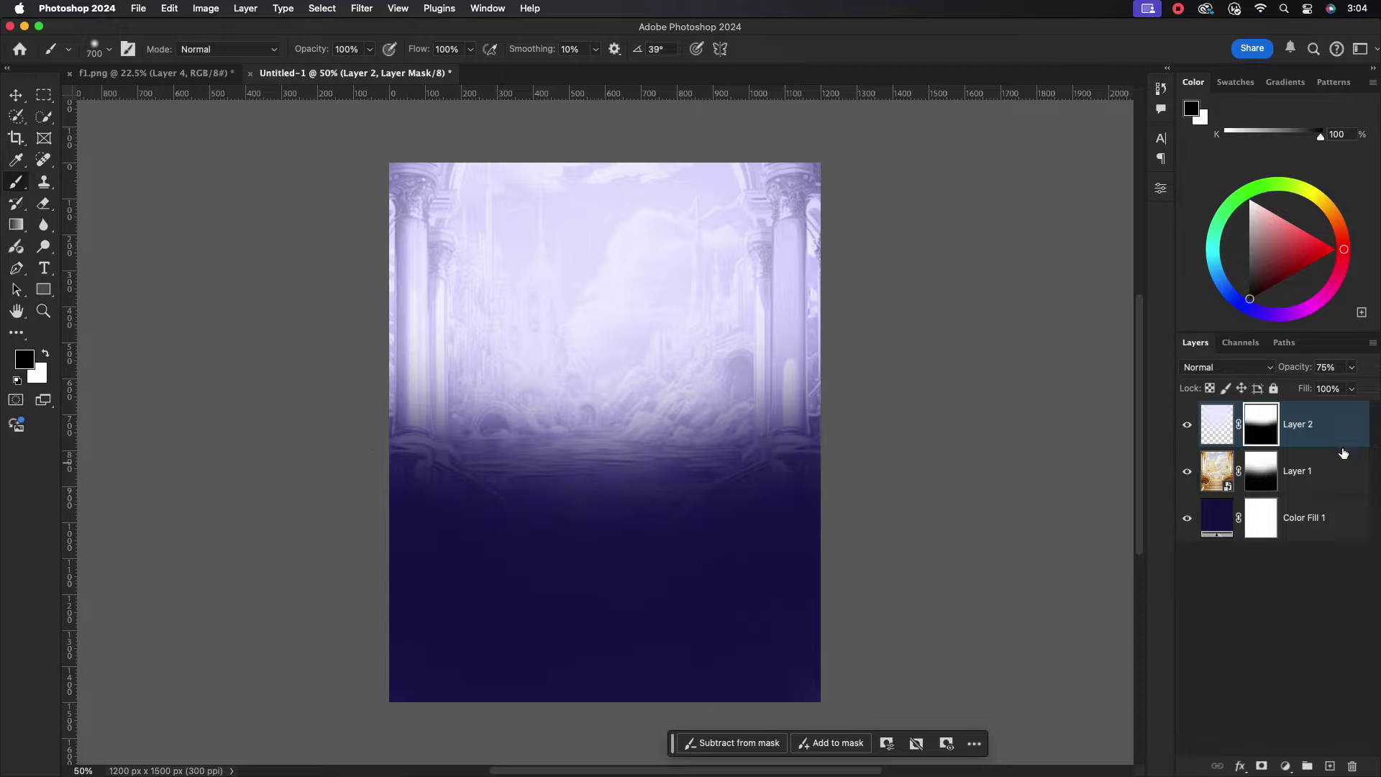
click(1330, 432)
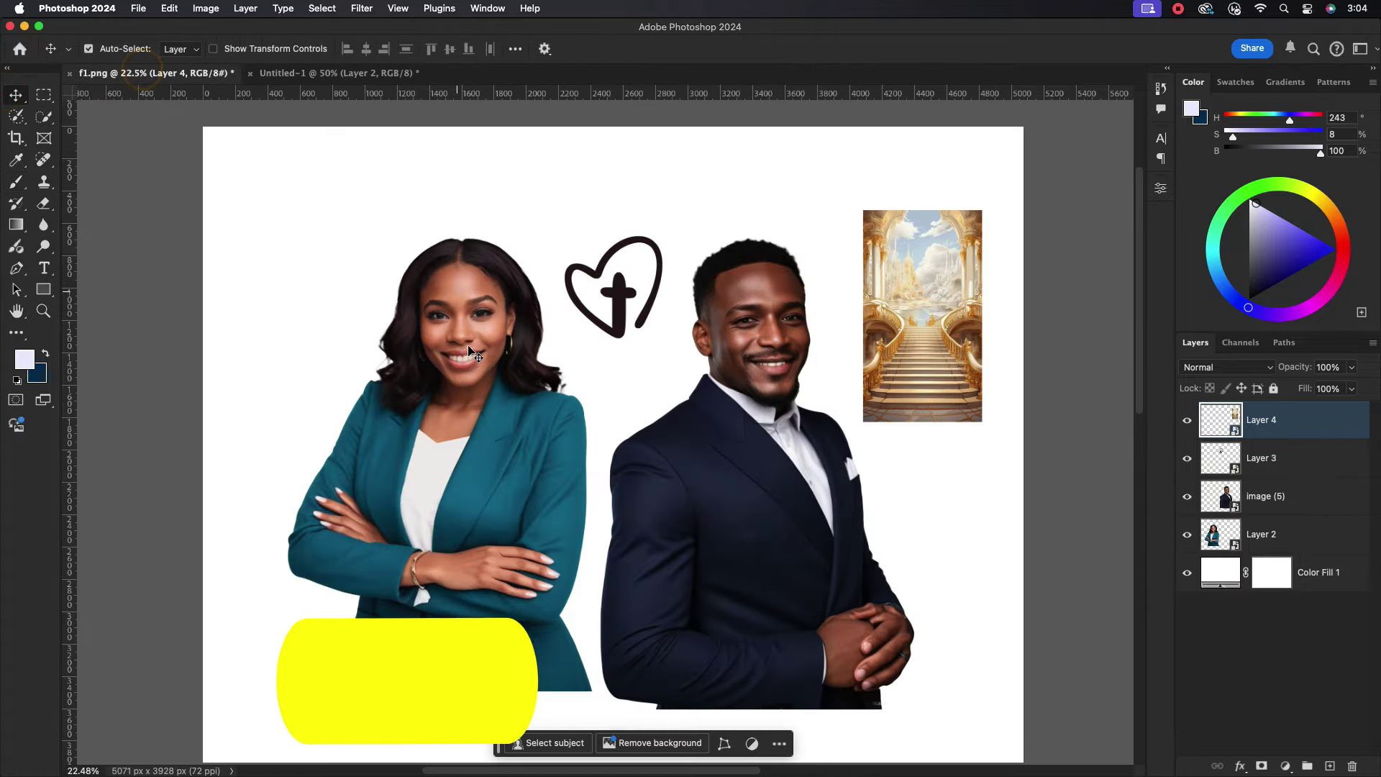
Scale the woman's portrait down and move her lower on the flyer.
key(ctrl+t)
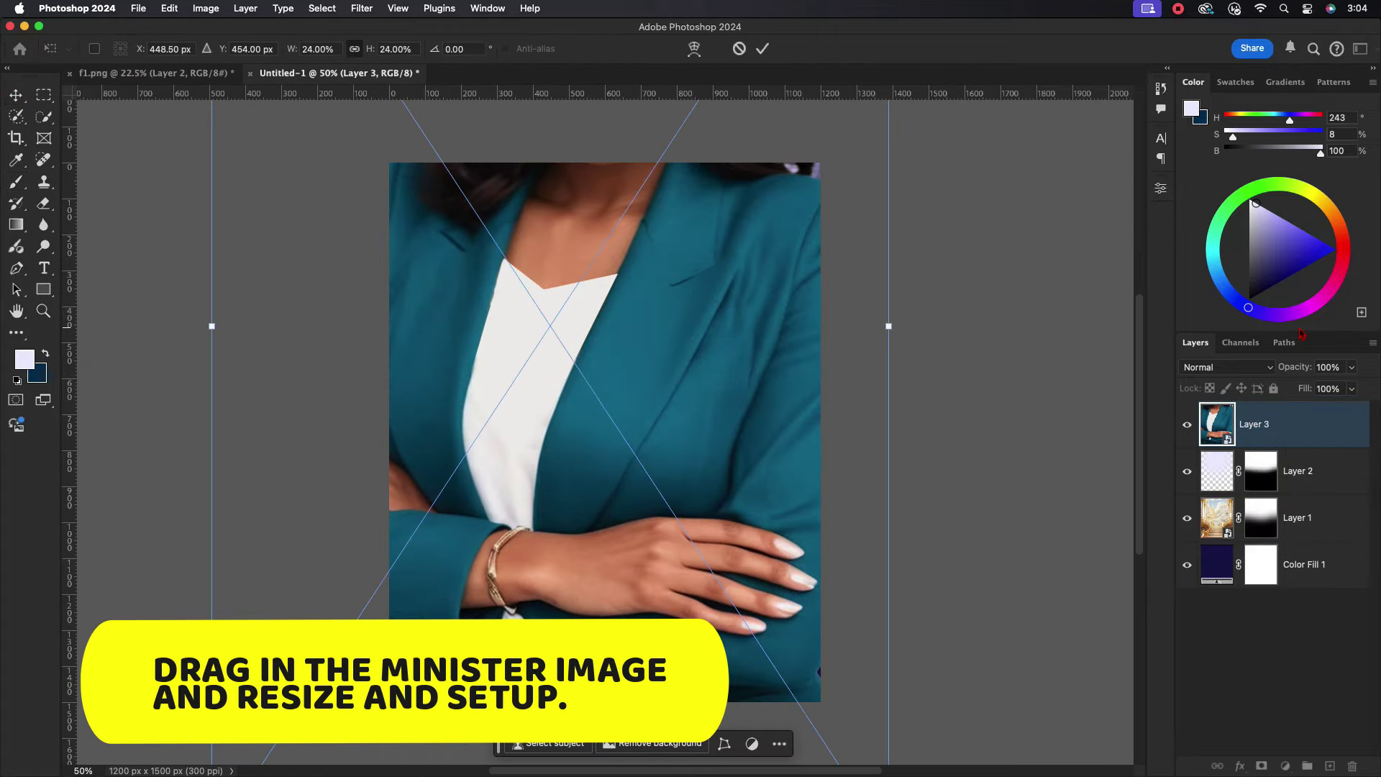
mouse_move(888, 325)
mouse_down()
mouse_move(770, 331)
mouse_move(669, 302)
mouse_move(640, 385)
mouse_up()
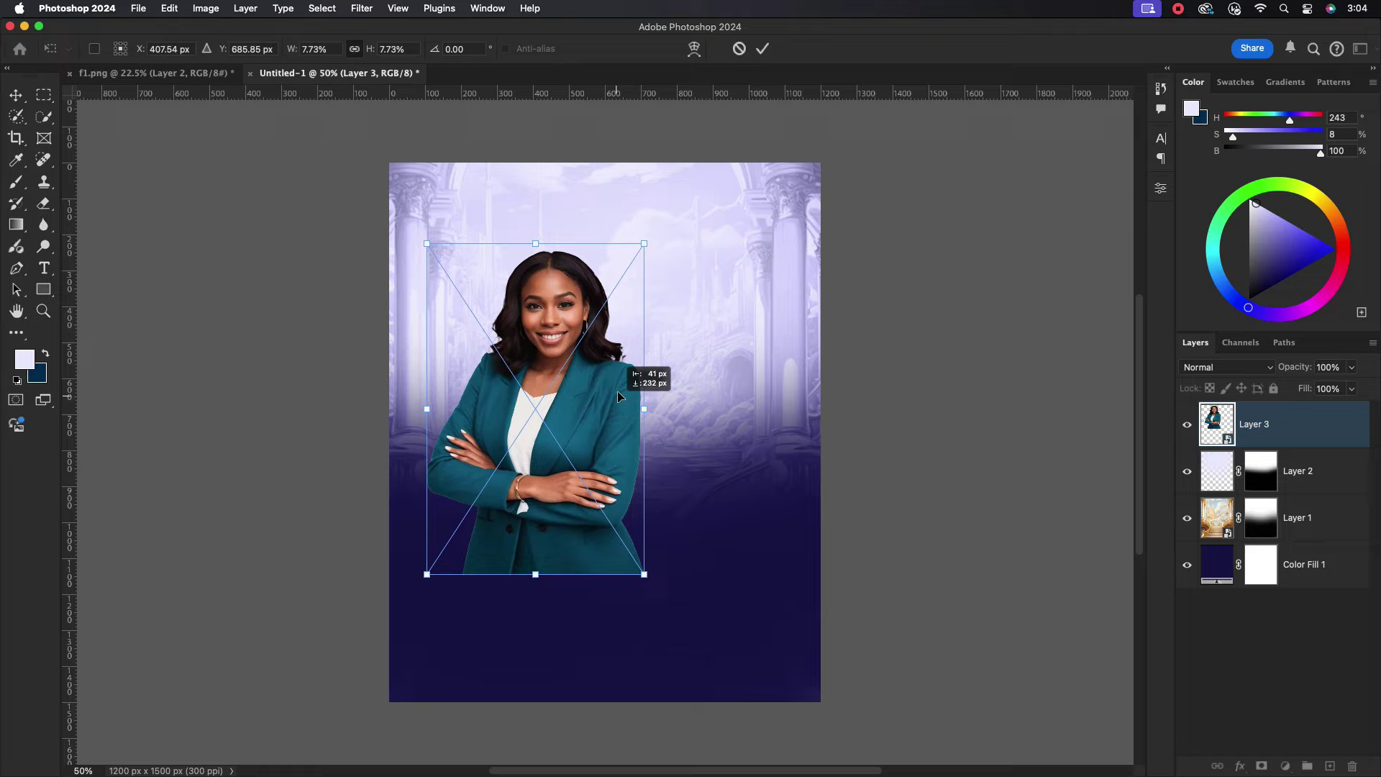
key(Return)
drag(552, 361, 554, 368)
Bring the man in the suit from f1.png, scale him down and move him right.
click(151, 73)
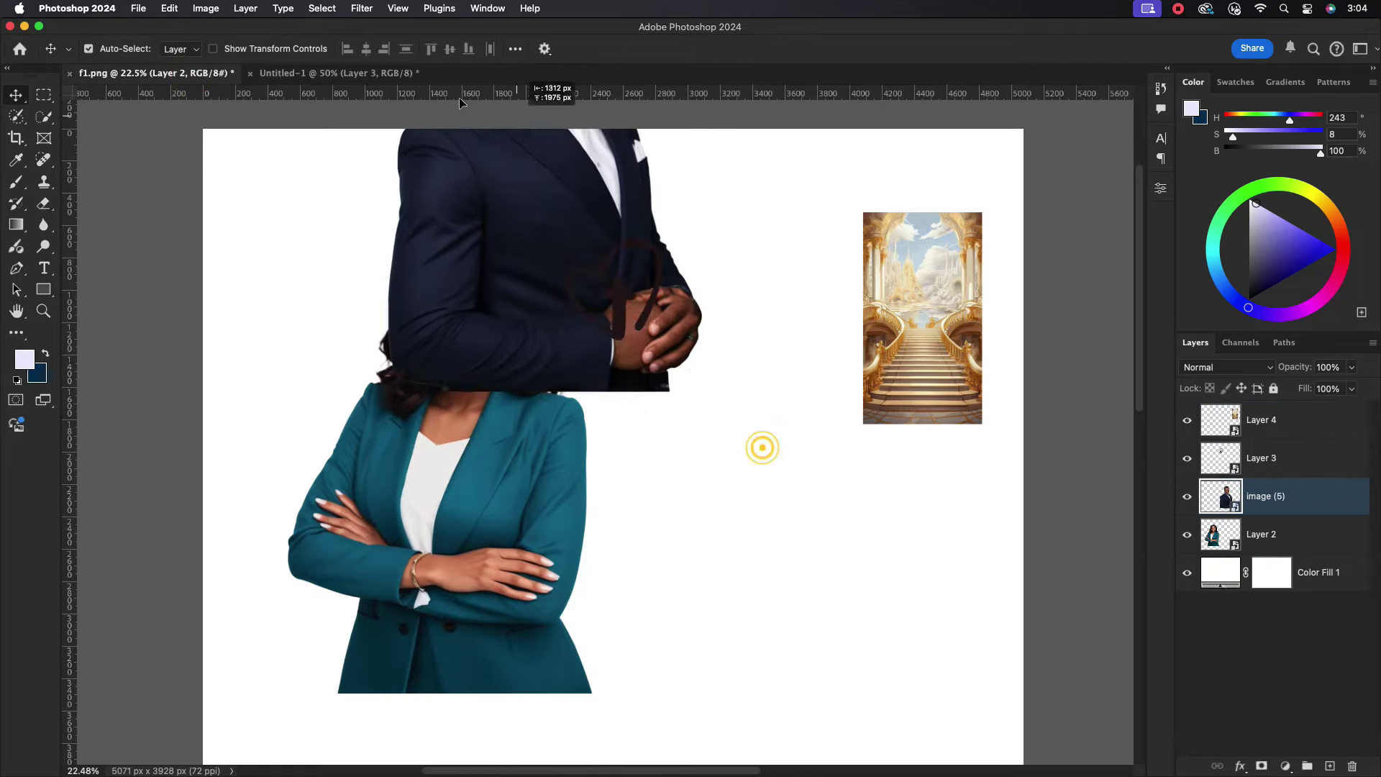
drag(762, 447, 676, 386)
key(ctrl+t)
drag(884, 348, 669, 347)
drag(552, 341, 690, 426)
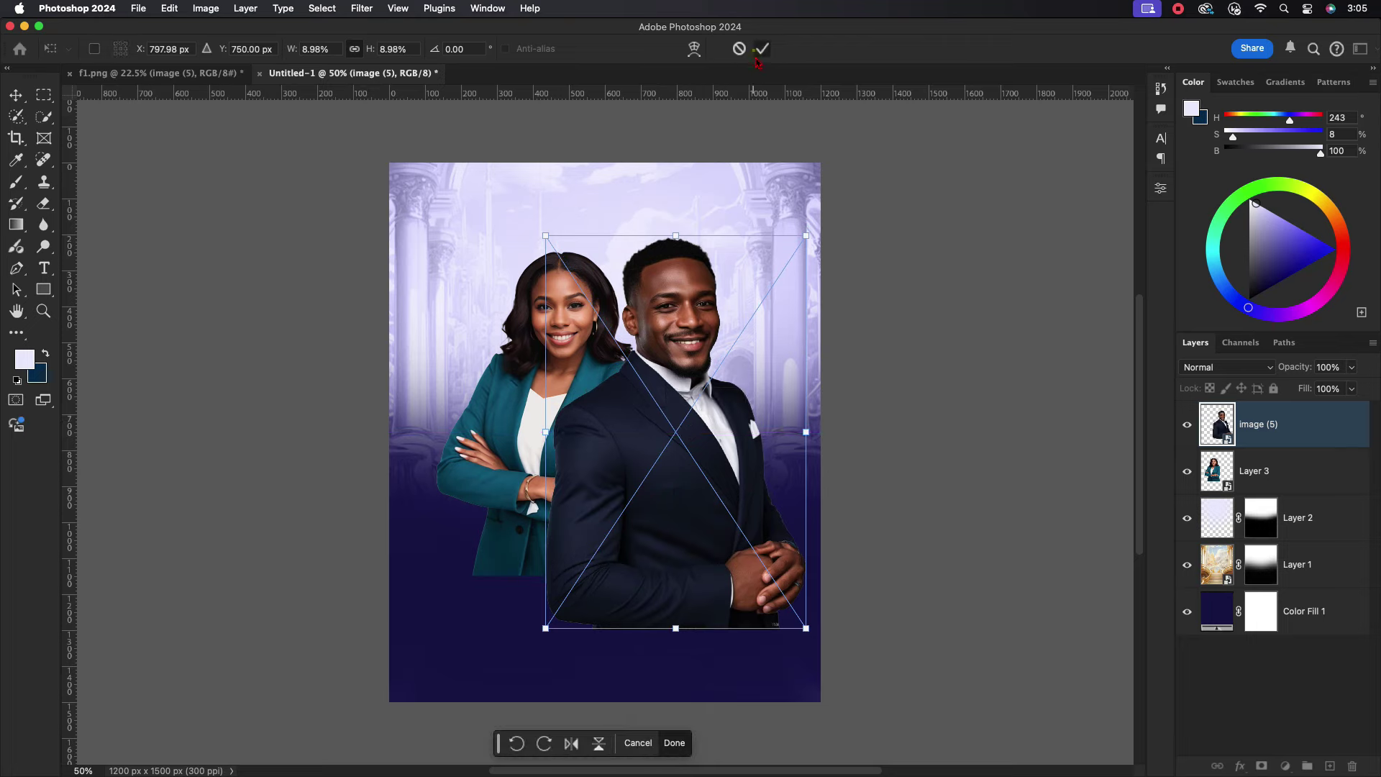
click(761, 49)
Reposition the woman to stand beside the man.
drag(582, 375, 523, 395)
click(618, 408)
click(1254, 471)
drag(647, 433, 643, 432)
drag(509, 337, 515, 348)
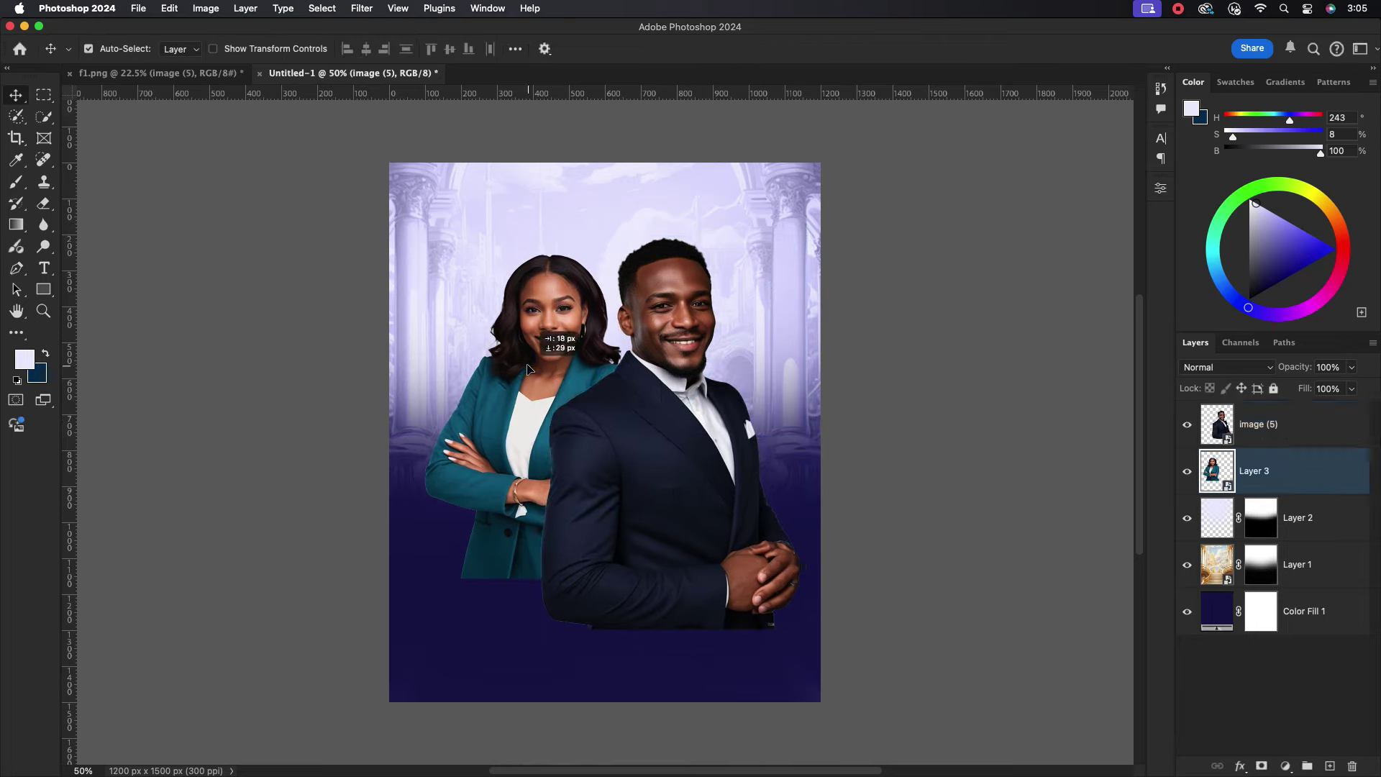
Make both the man and the woman slightly smaller.
click(679, 425)
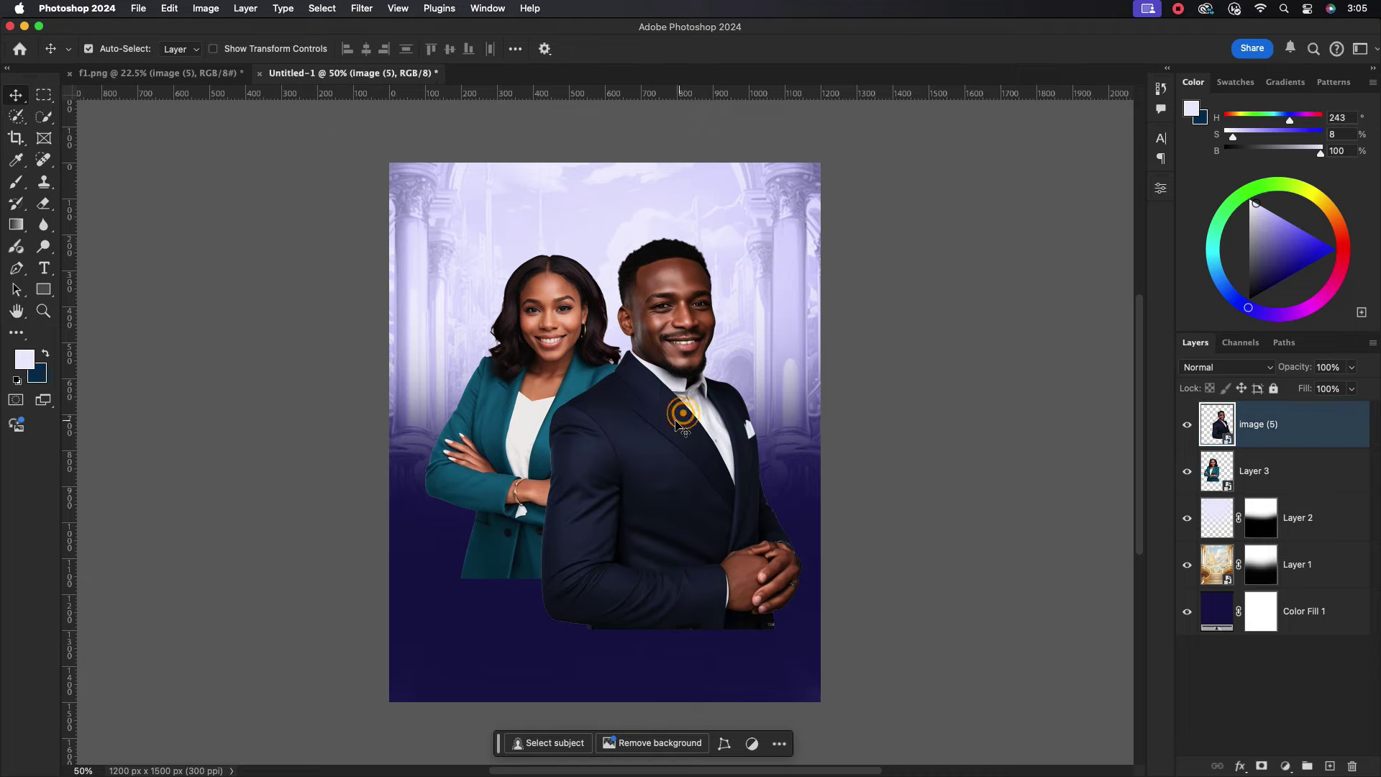
key(ctrl+t)
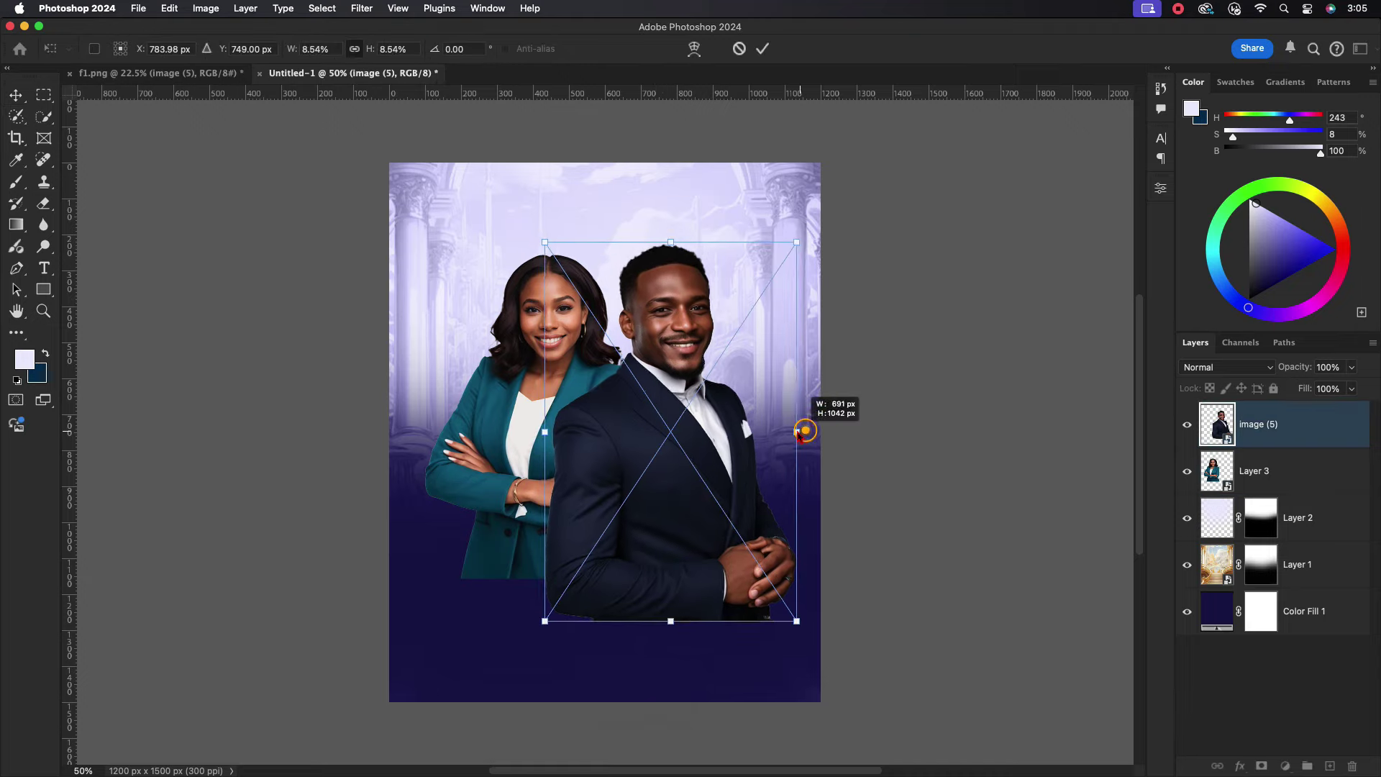
drag(802, 432, 786, 432)
click(754, 49)
click(487, 384)
key(ctrl+t)
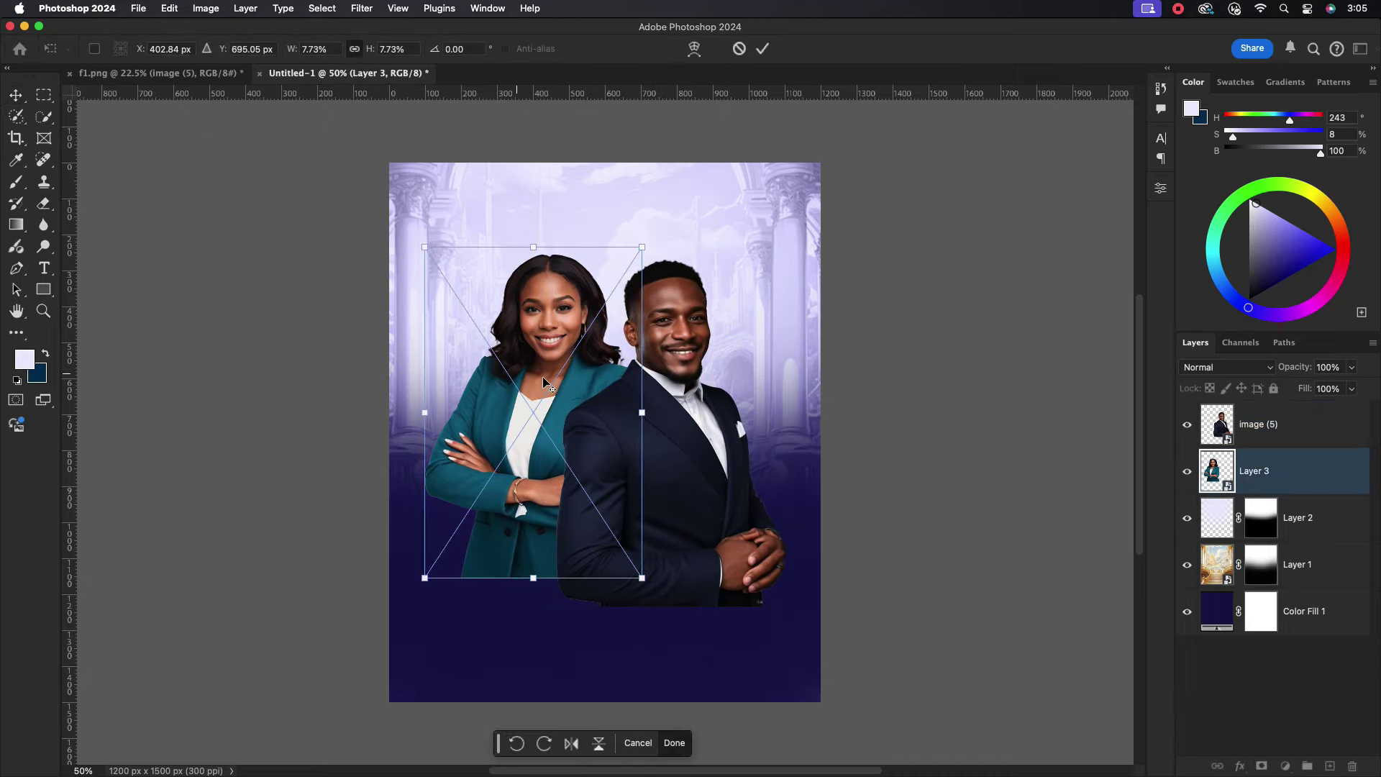
drag(640, 411, 647, 417)
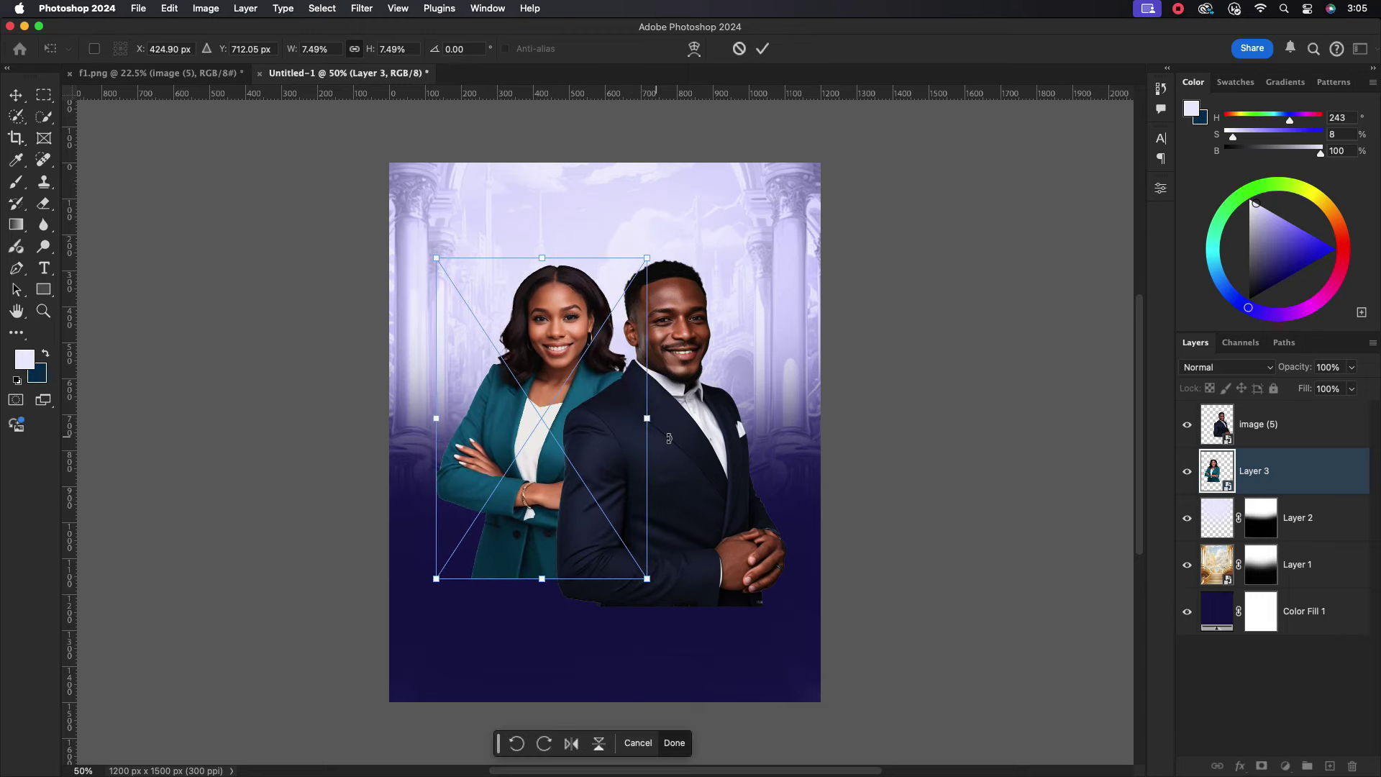
click(762, 48)
Tilt the man about 3 degrees and realign both ministers side by side.
key(alt+bracketright)
key(ctrl+t)
drag(803, 249, 809, 240)
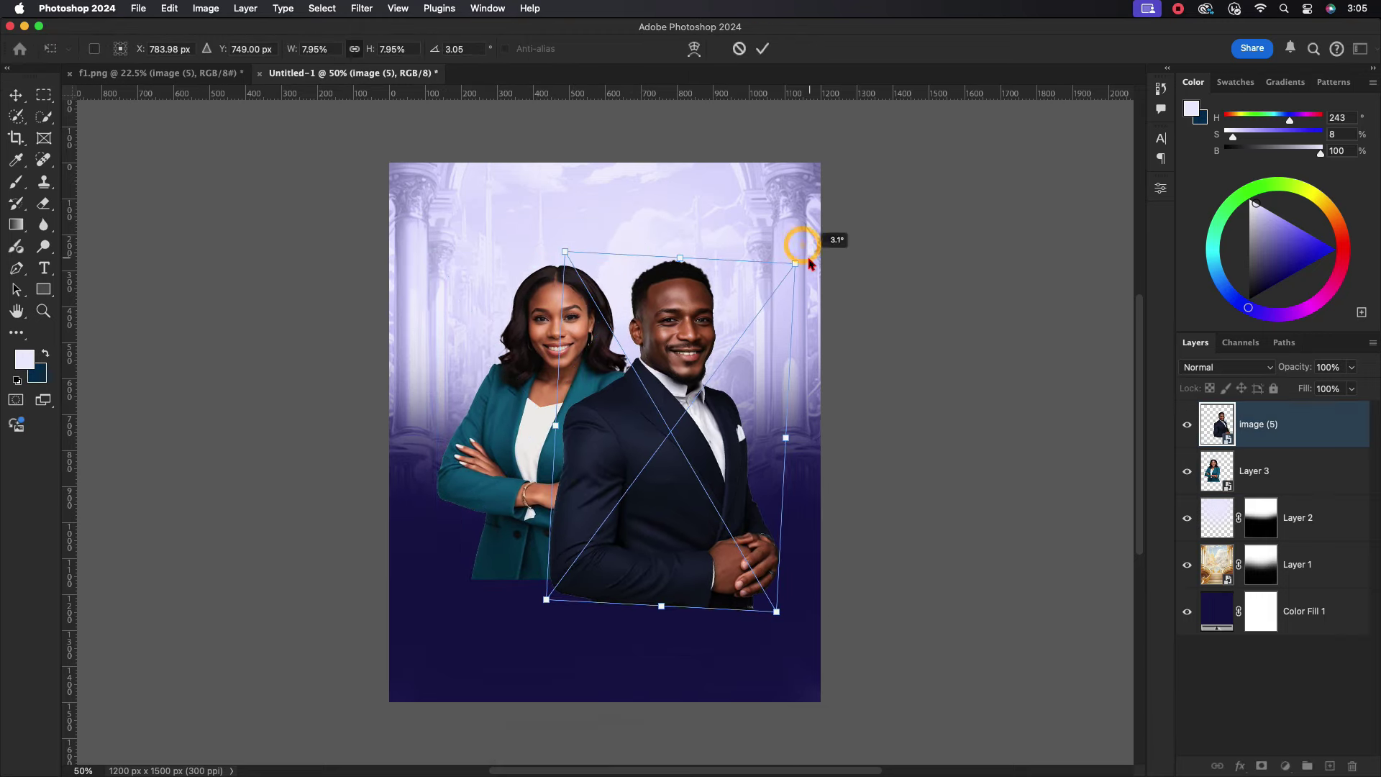
click(763, 49)
drag(571, 345, 568, 346)
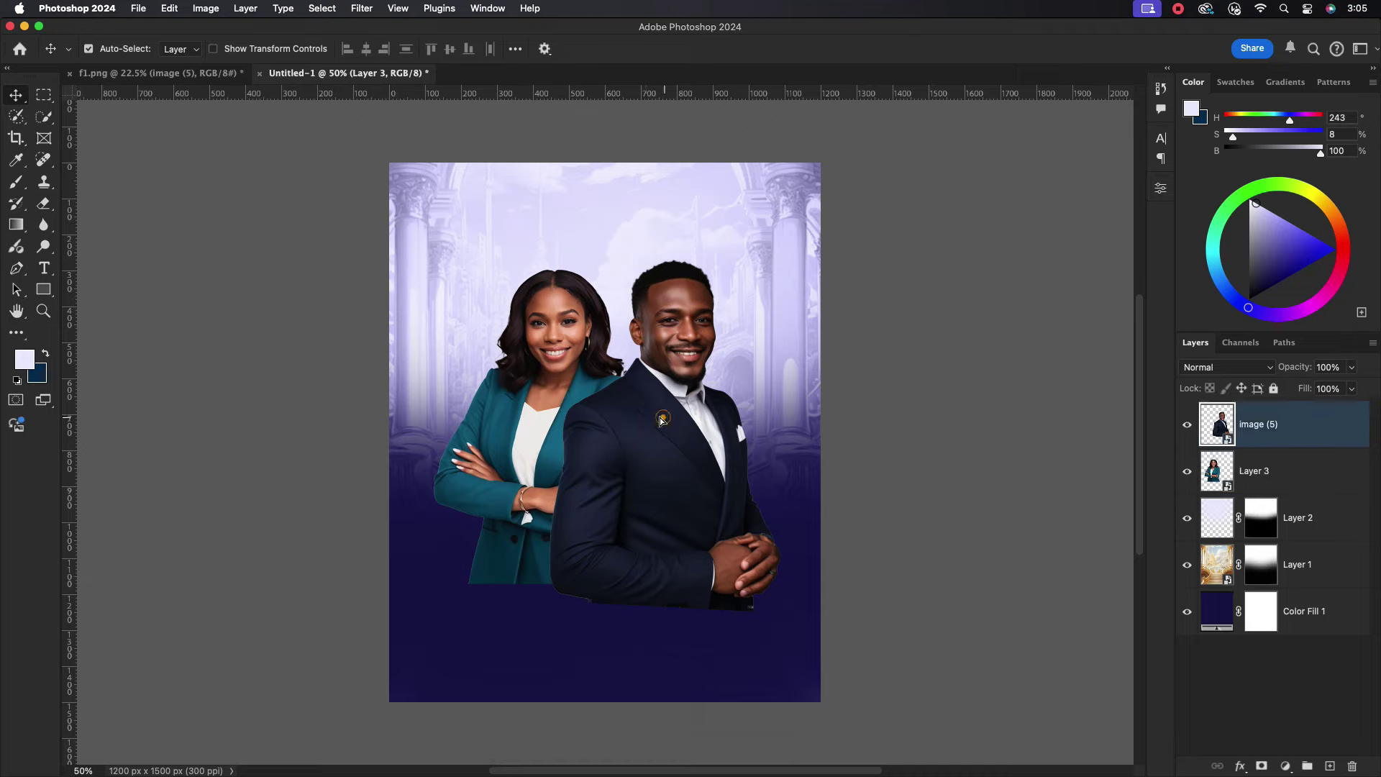
drag(666, 423, 657, 421)
Select both ministers' layers and group them into Group 1.
click(1280, 471)
click(1309, 431)
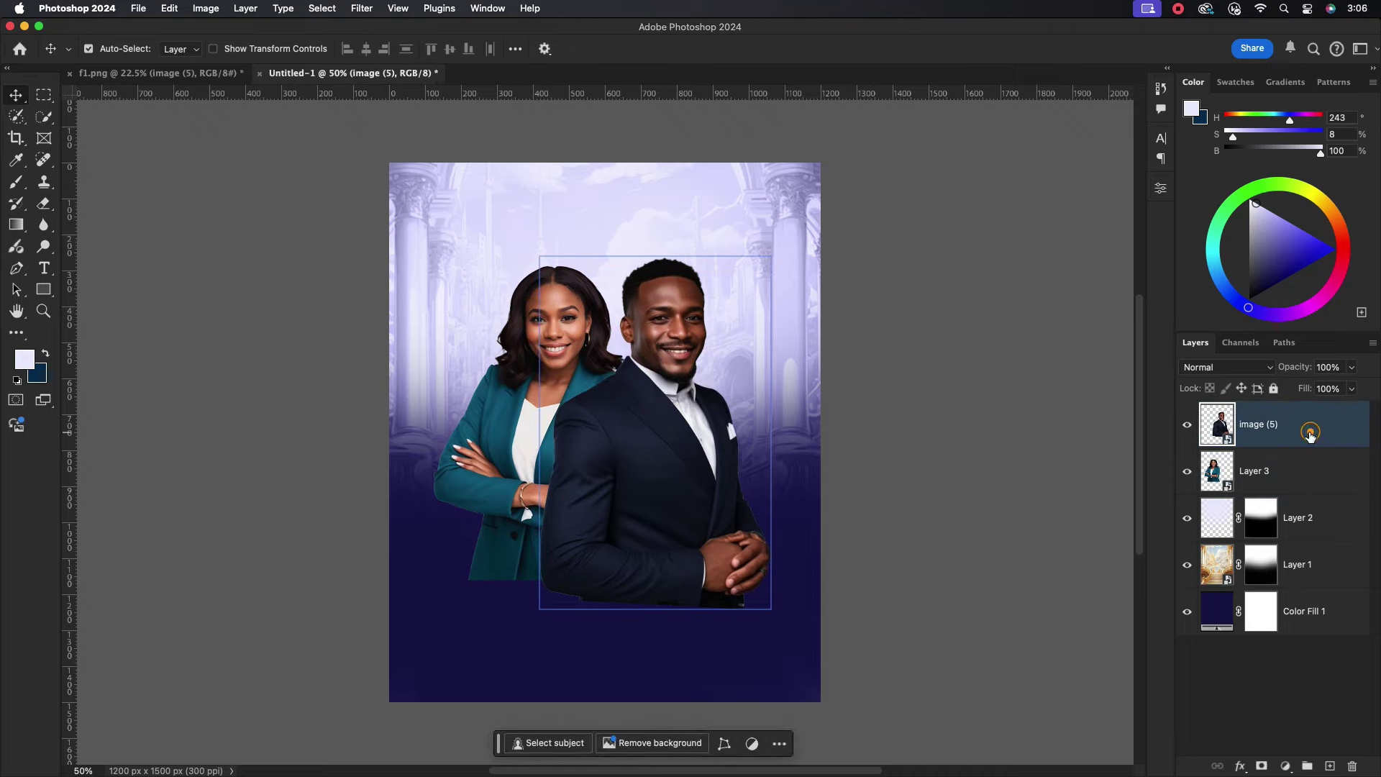
shift+click(1287, 460)
key(ctrl+g)
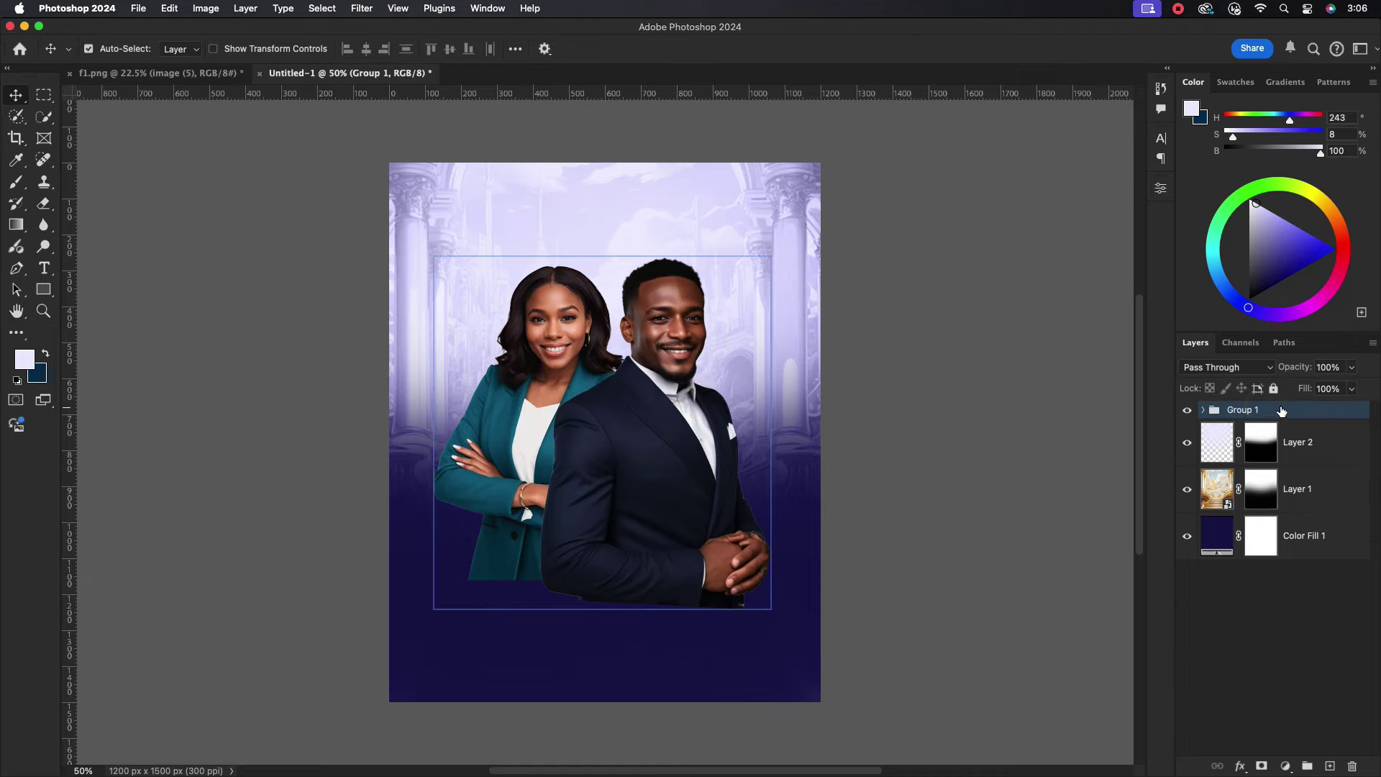
click(16, 223)
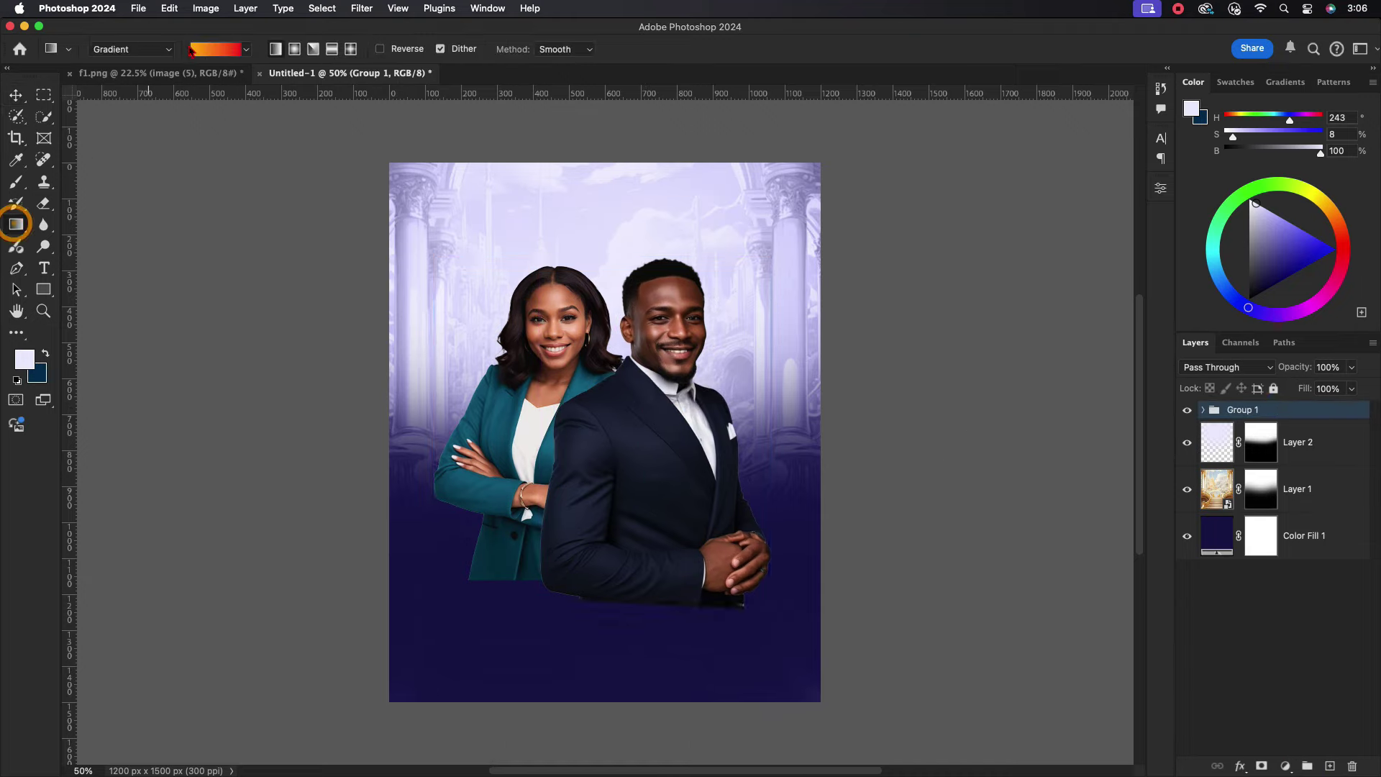
Mask Group 1 with an upward black-to-white gradient so the ministers' lower bodies fade to navy.
click(248, 49)
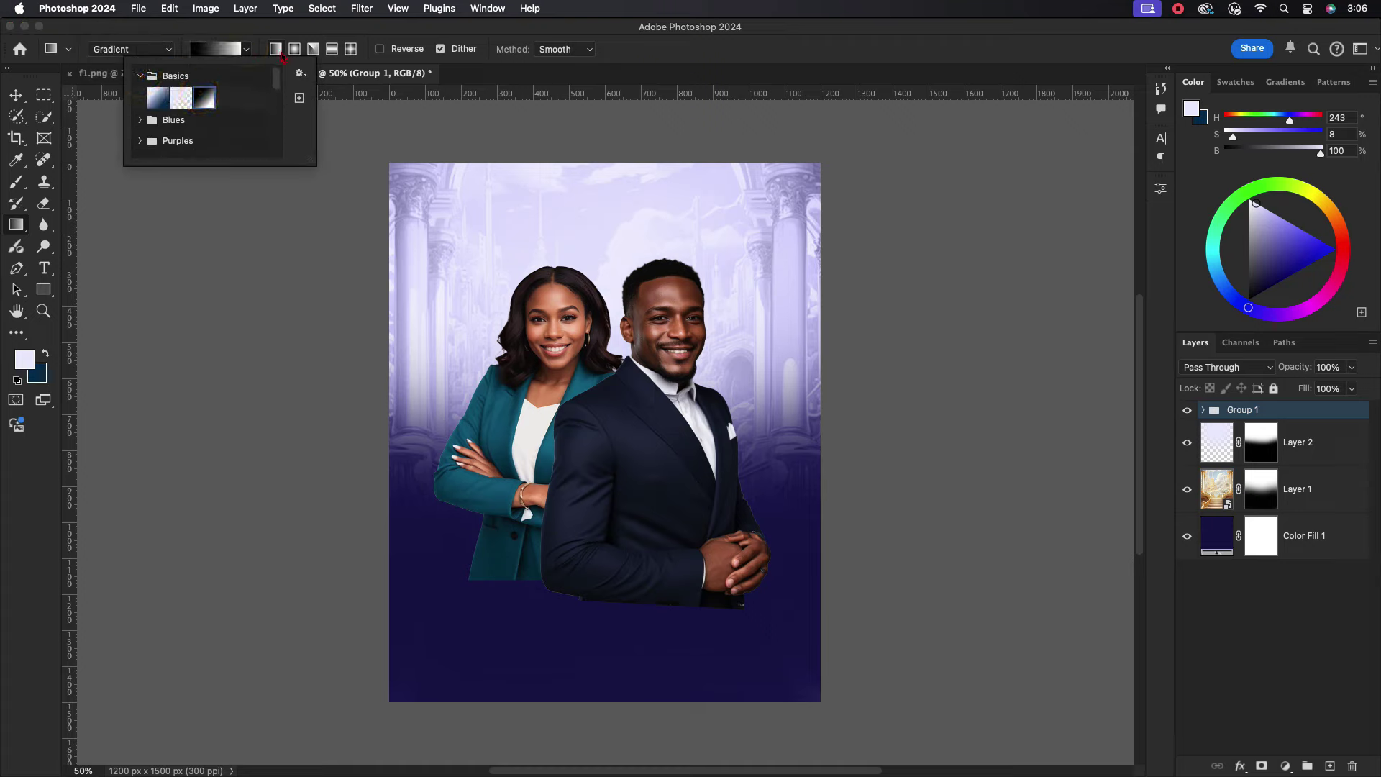
click(1250, 409)
click(1249, 409)
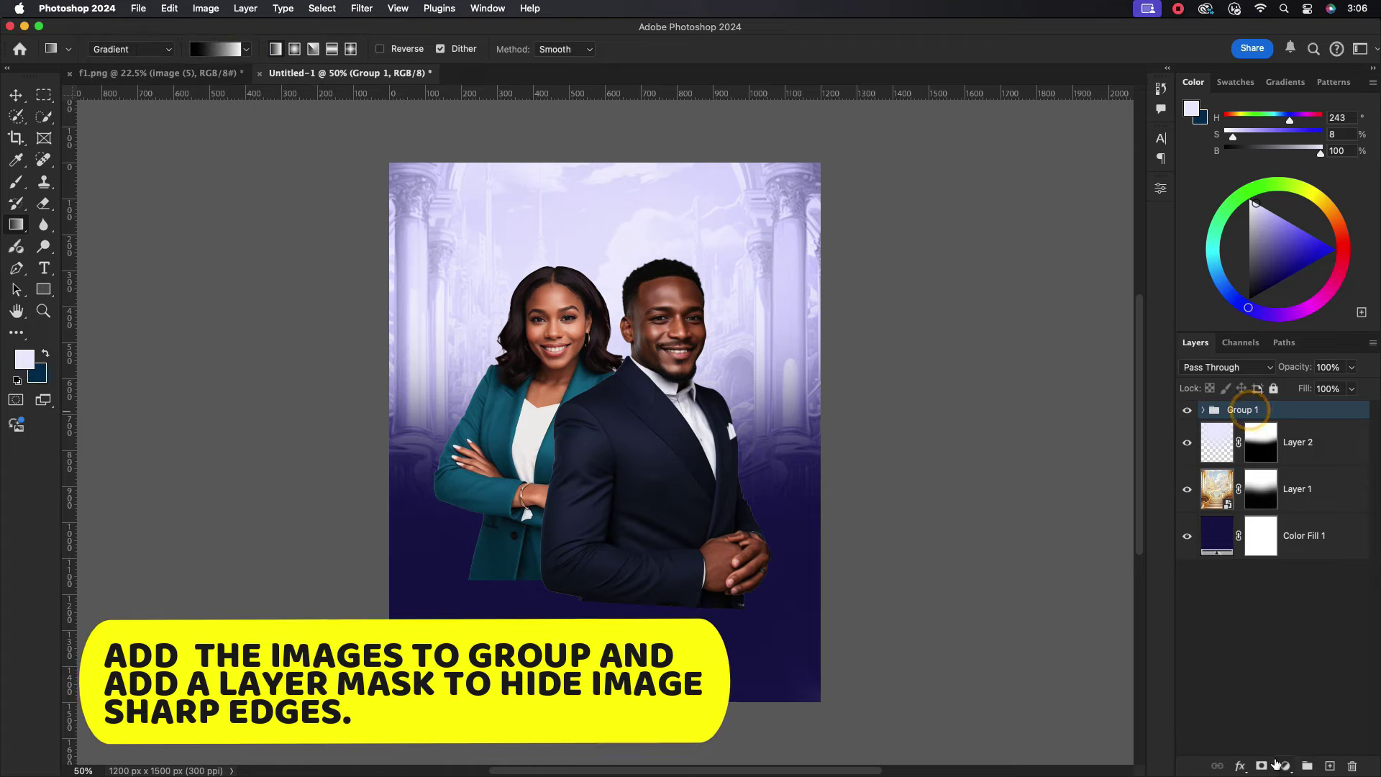
click(1262, 766)
key(d)
drag(612, 655, 613, 462)
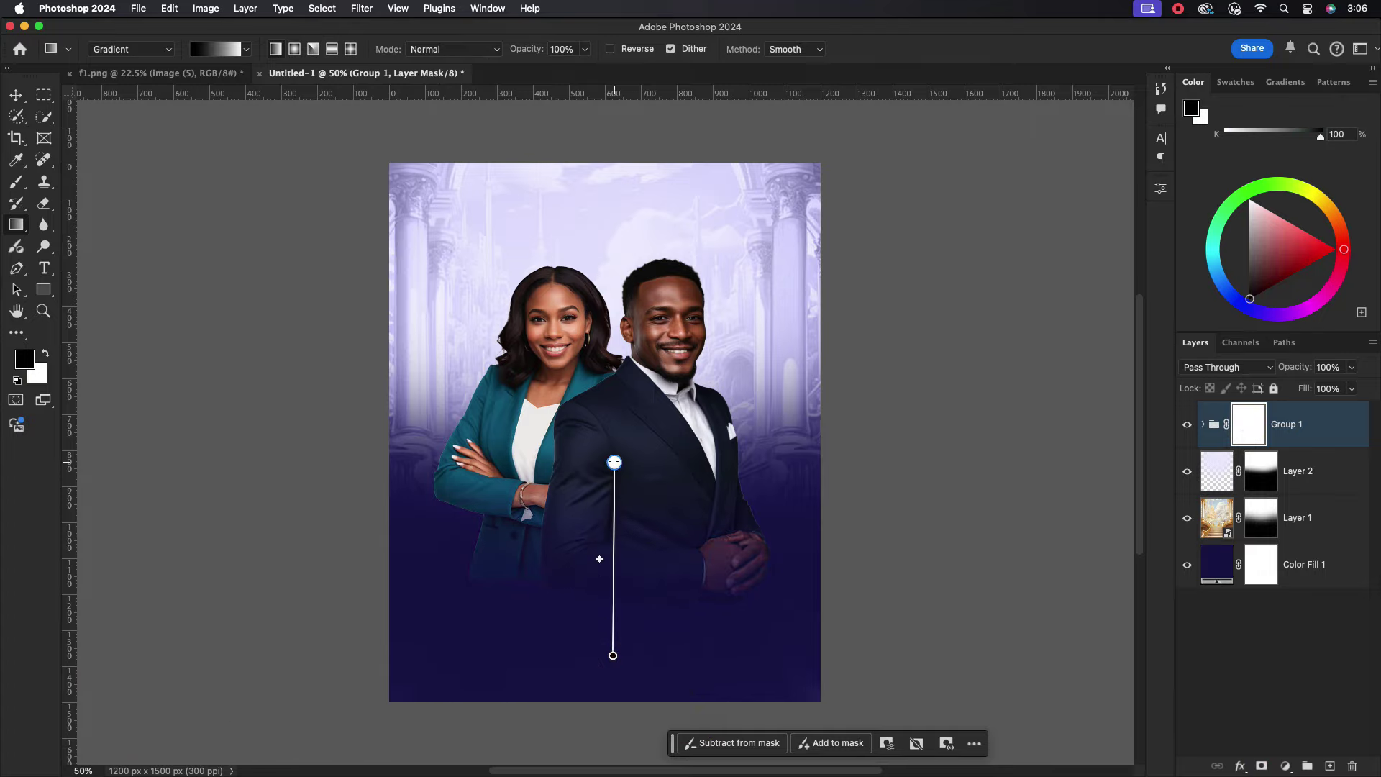
drag(612, 655, 614, 550)
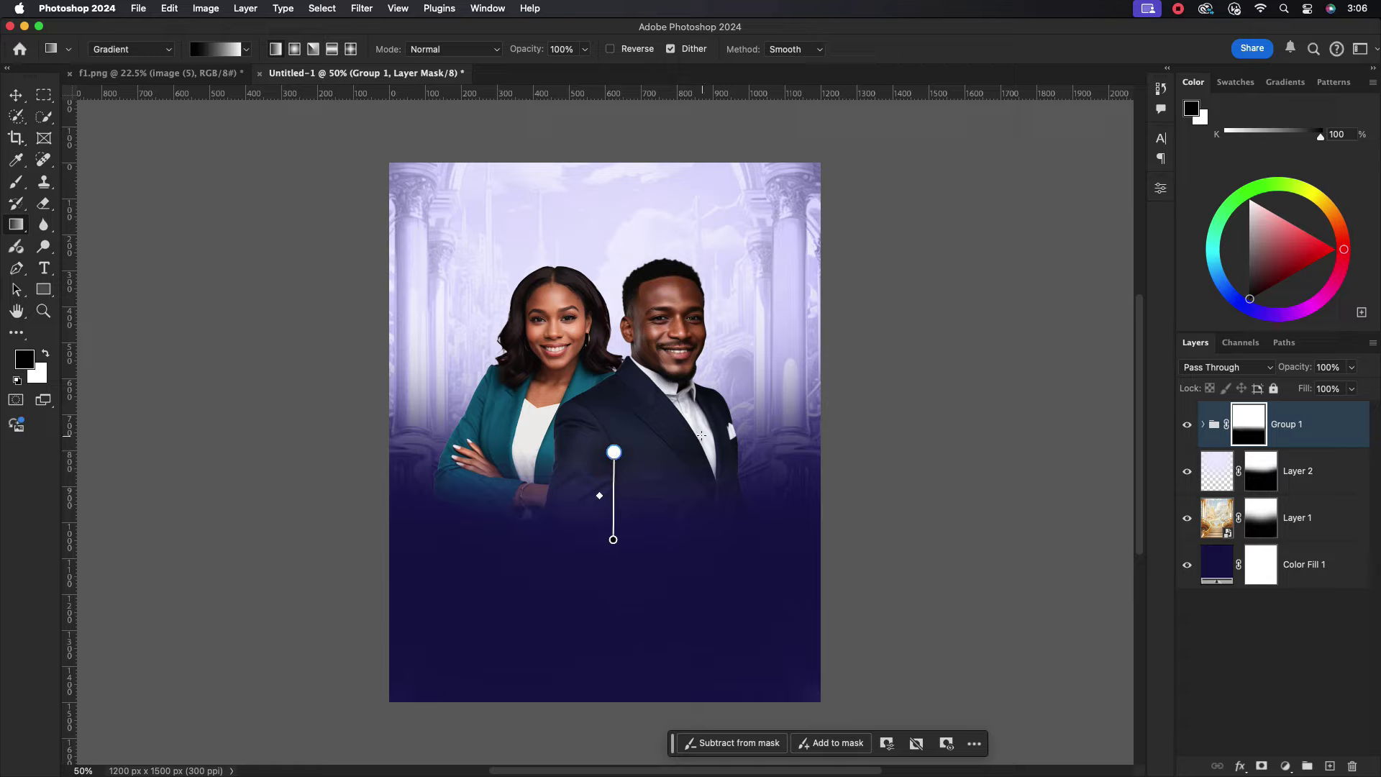
click(15, 94)
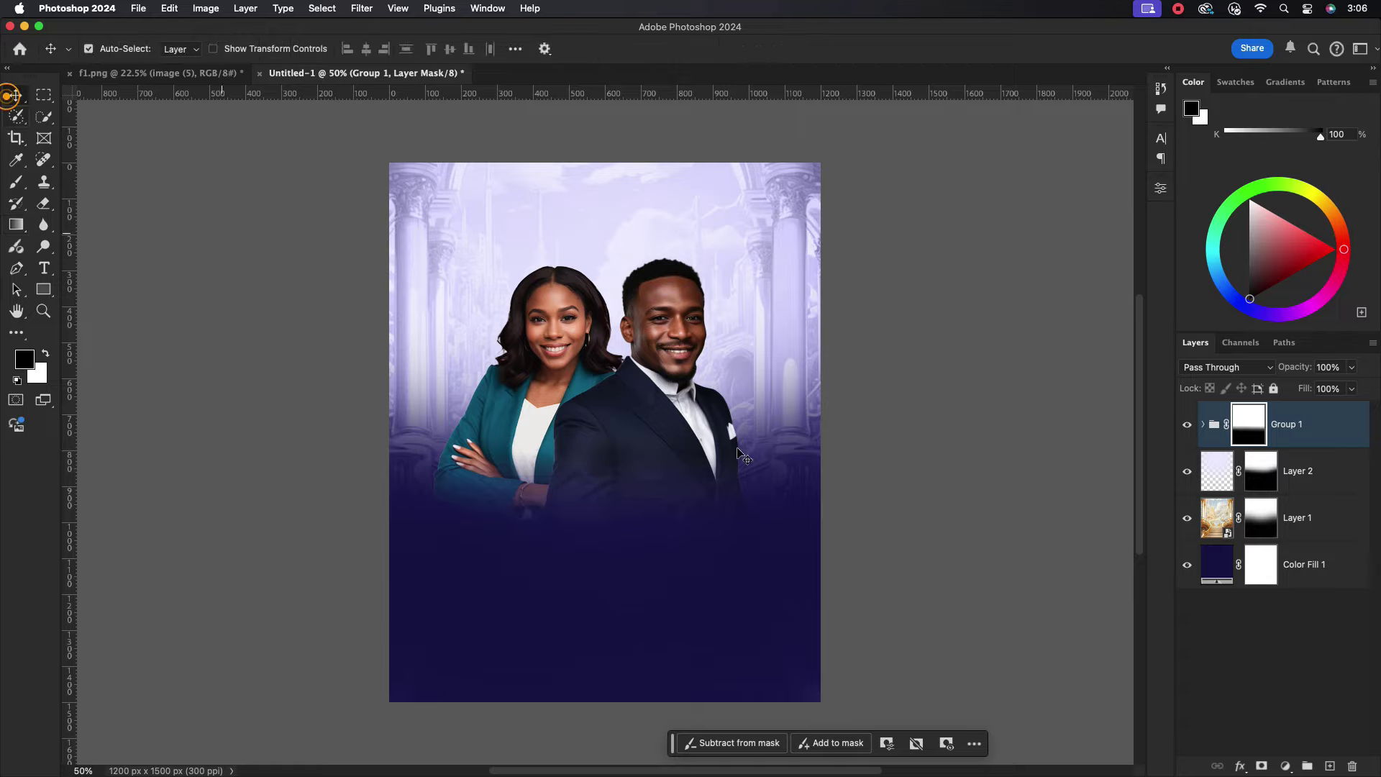
click(1312, 423)
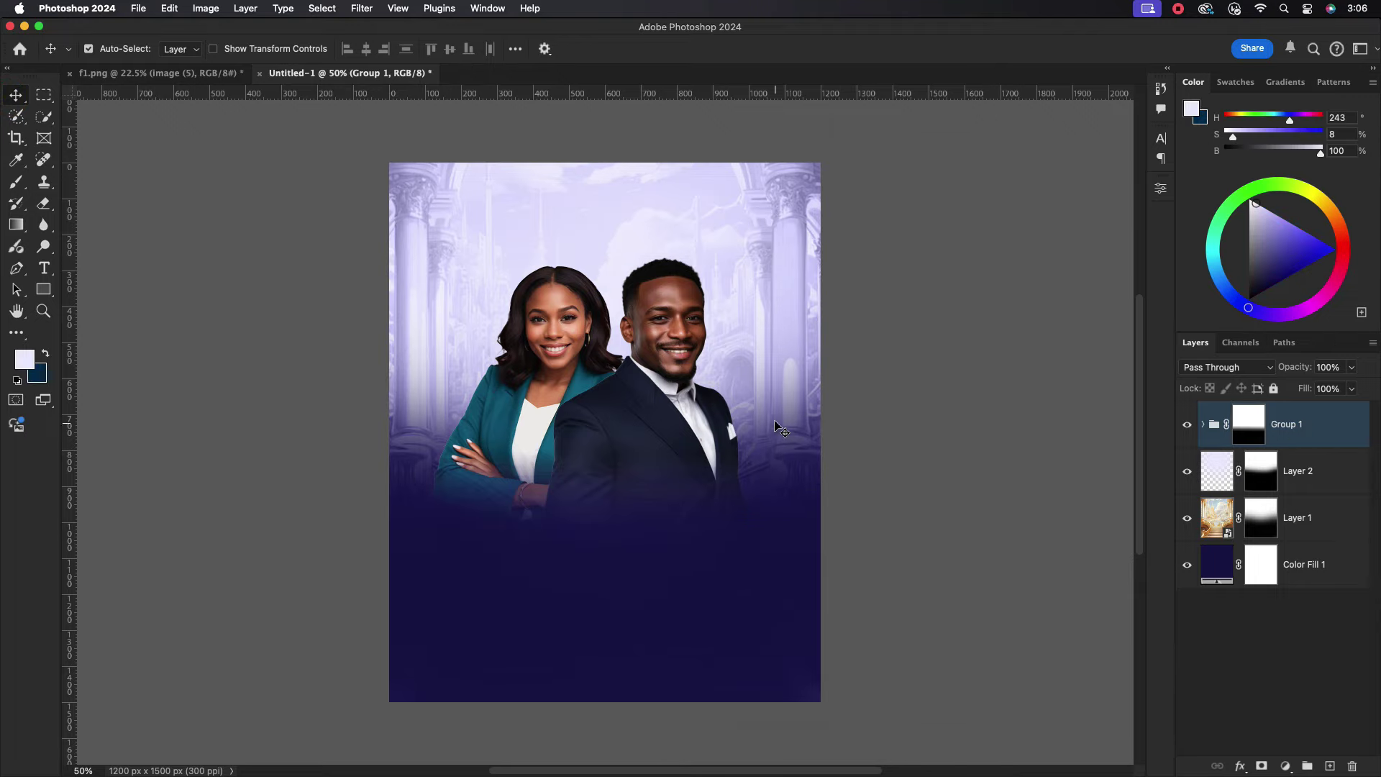
Bring the heart-and-cross logo from f1.png and shrink it near the top centre.
click(158, 72)
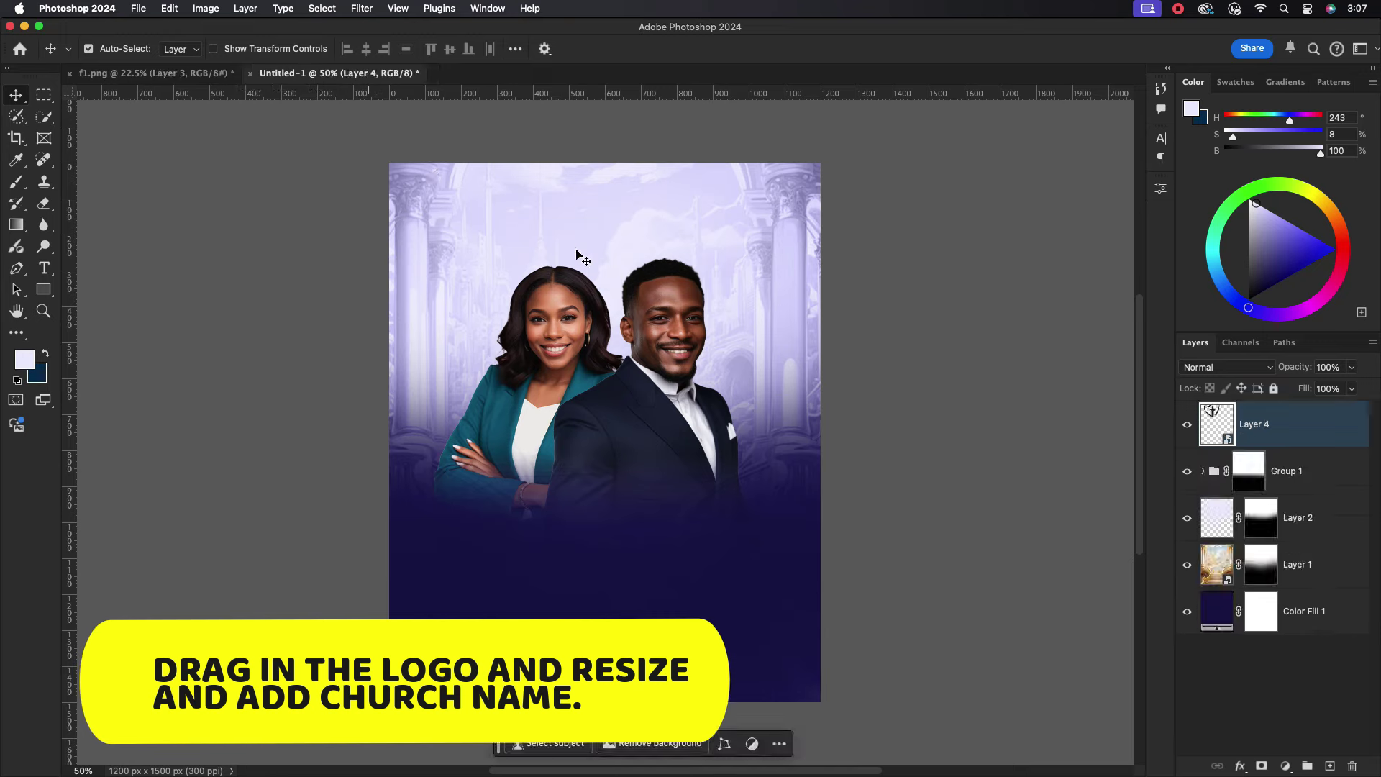
drag(373, 97, 576, 259)
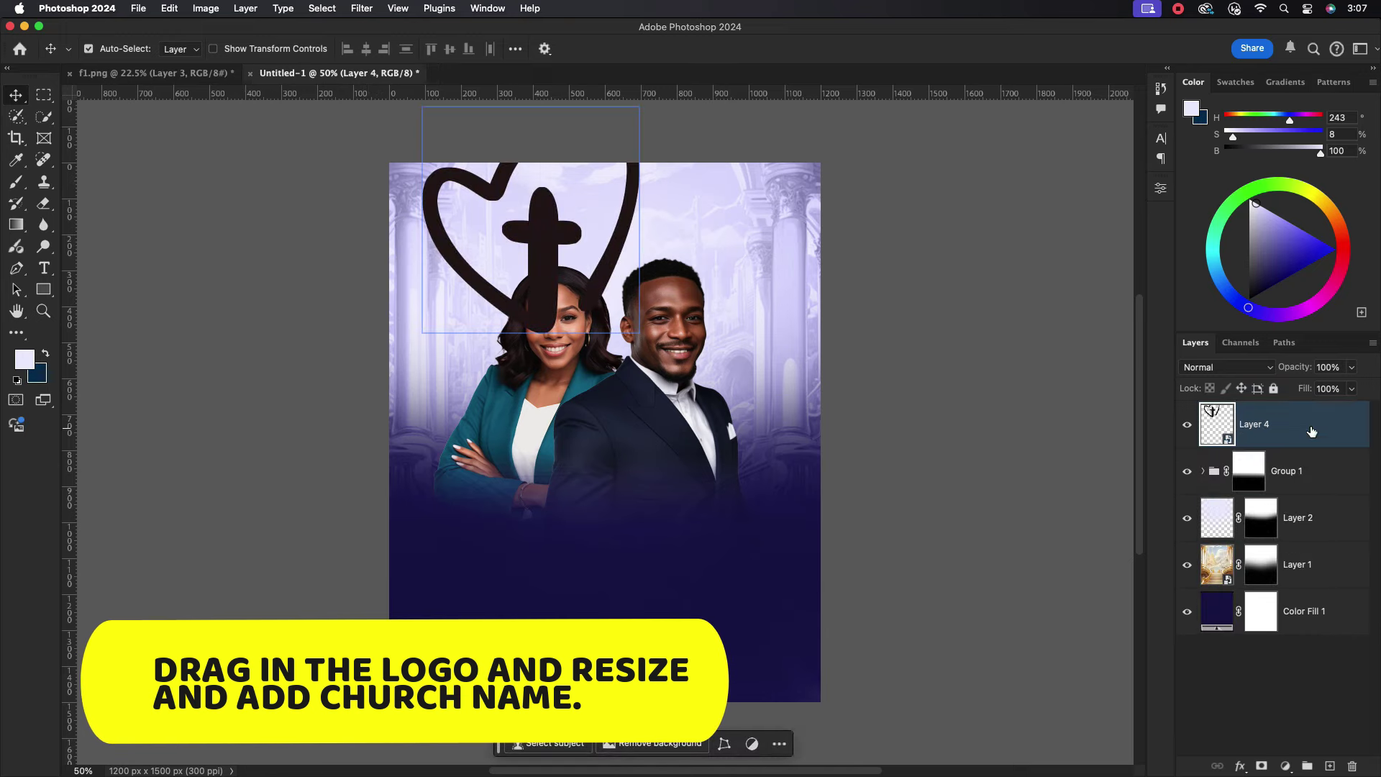
key(ctrl+t)
drag(639, 220, 558, 218)
key(Return)
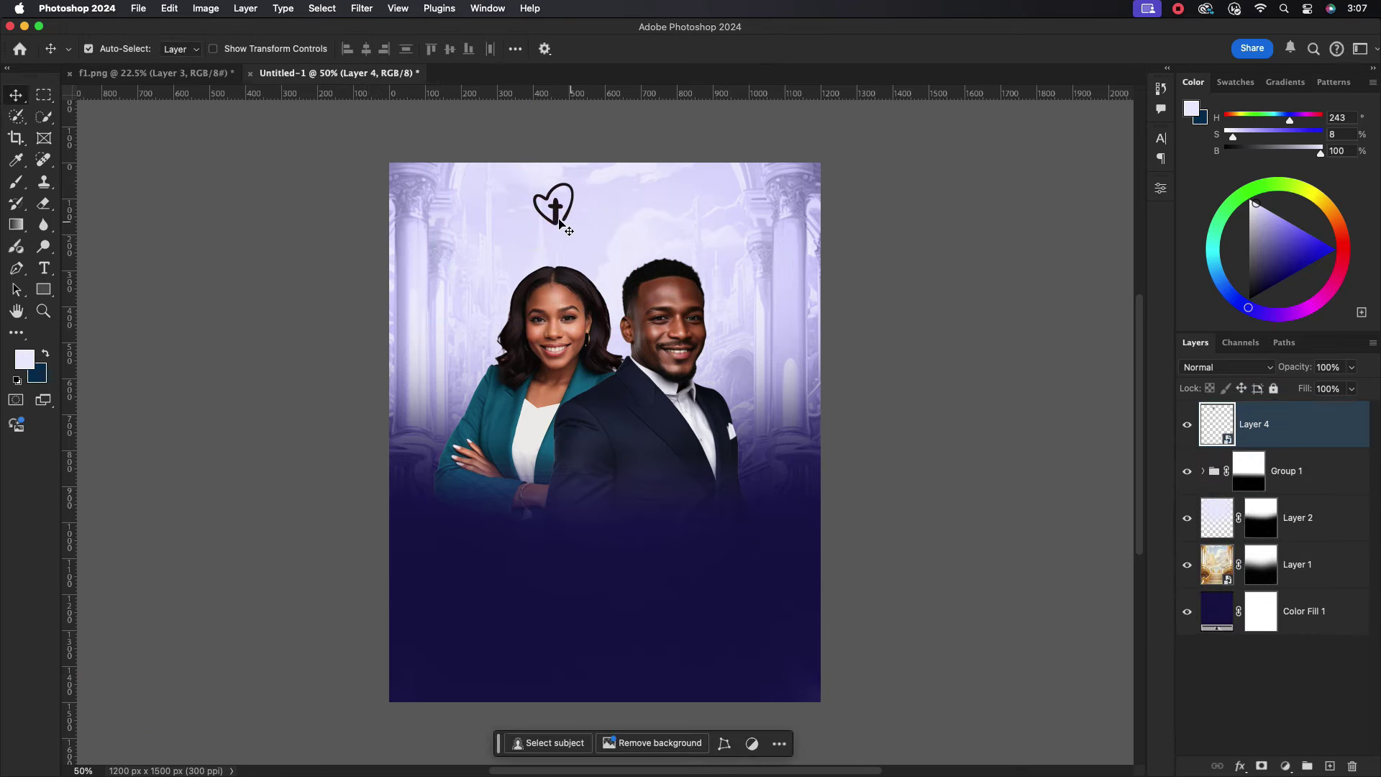
Give the logo a Color Overlay using the background's sampled dark purple.
double_click(1320, 423)
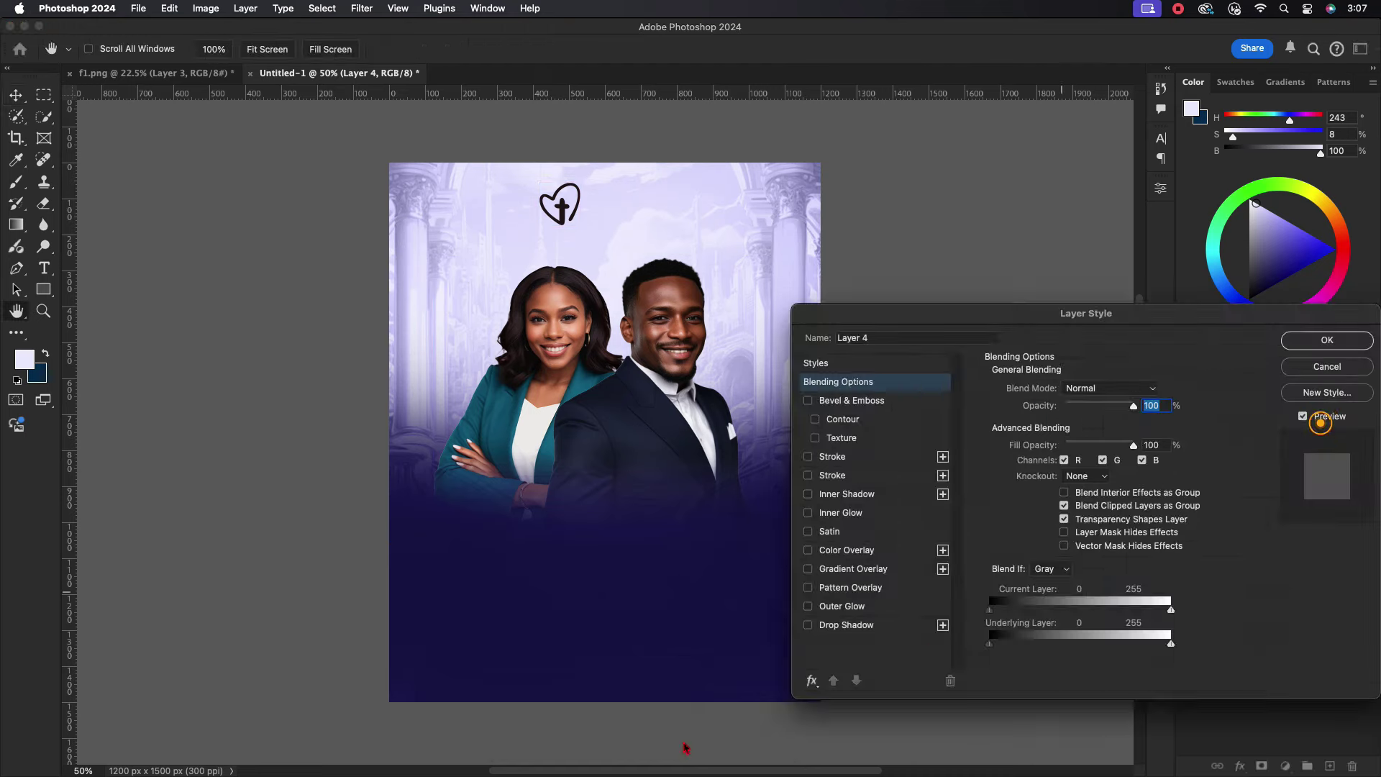
click(854, 551)
click(1146, 391)
click(558, 675)
click(1158, 327)
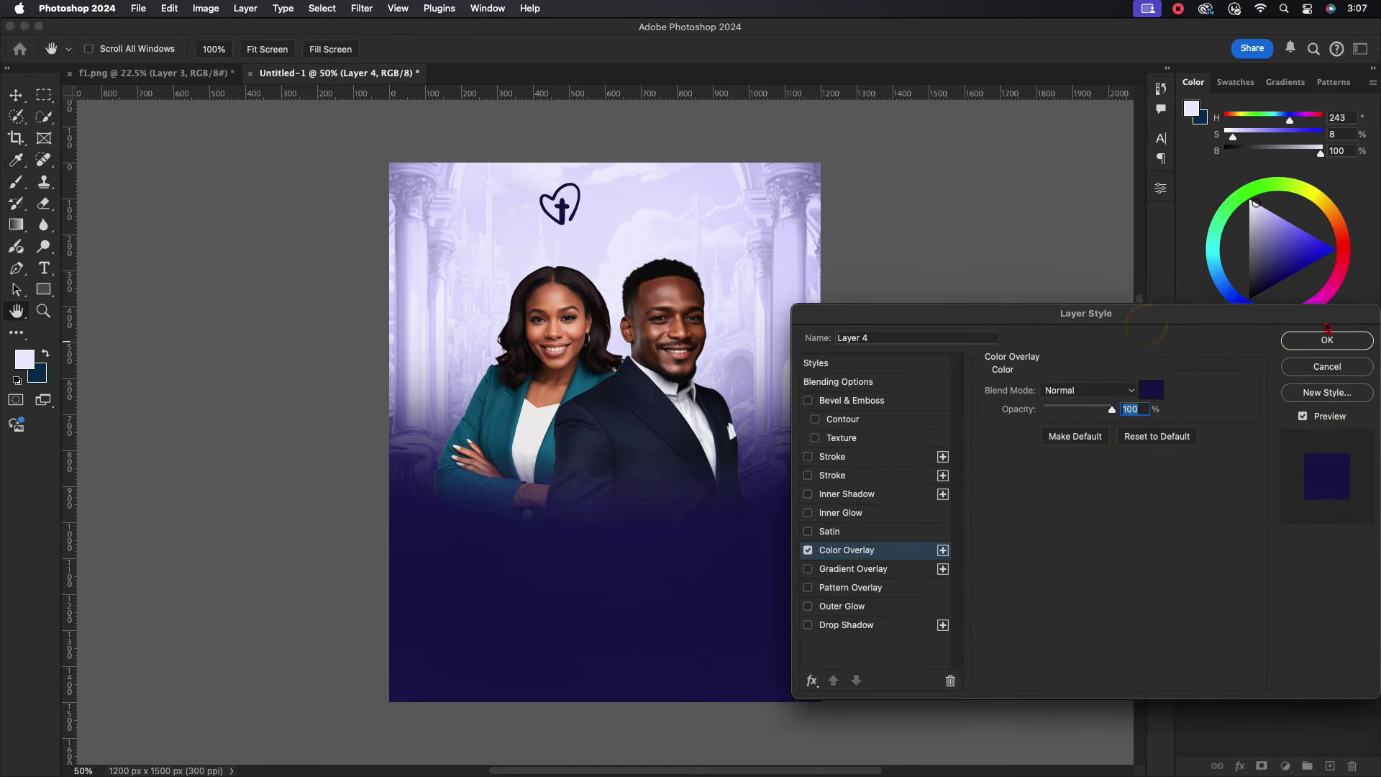
click(1327, 339)
scroll(668, 323, up, 1)
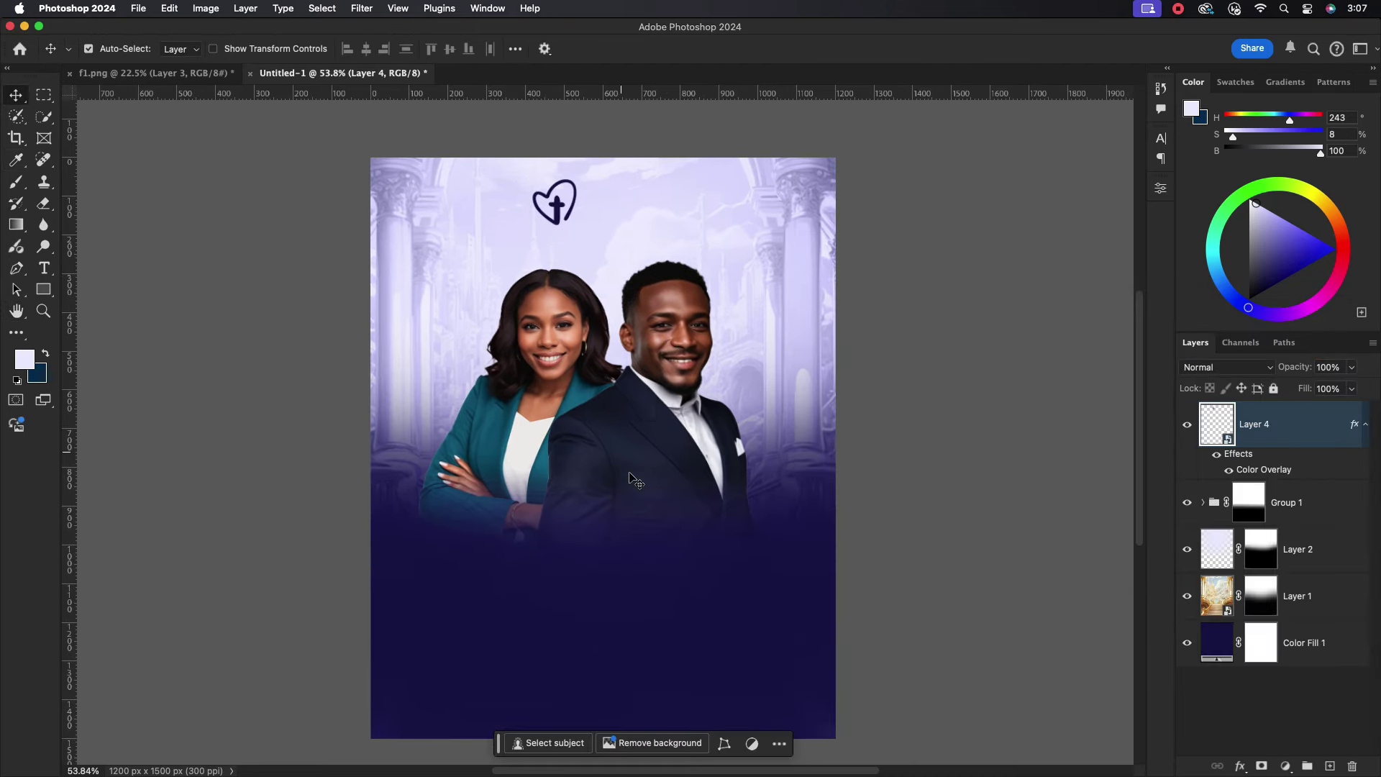
Add the church name as a new text layer coloured dark navy.
click(44, 268)
click(632, 211)
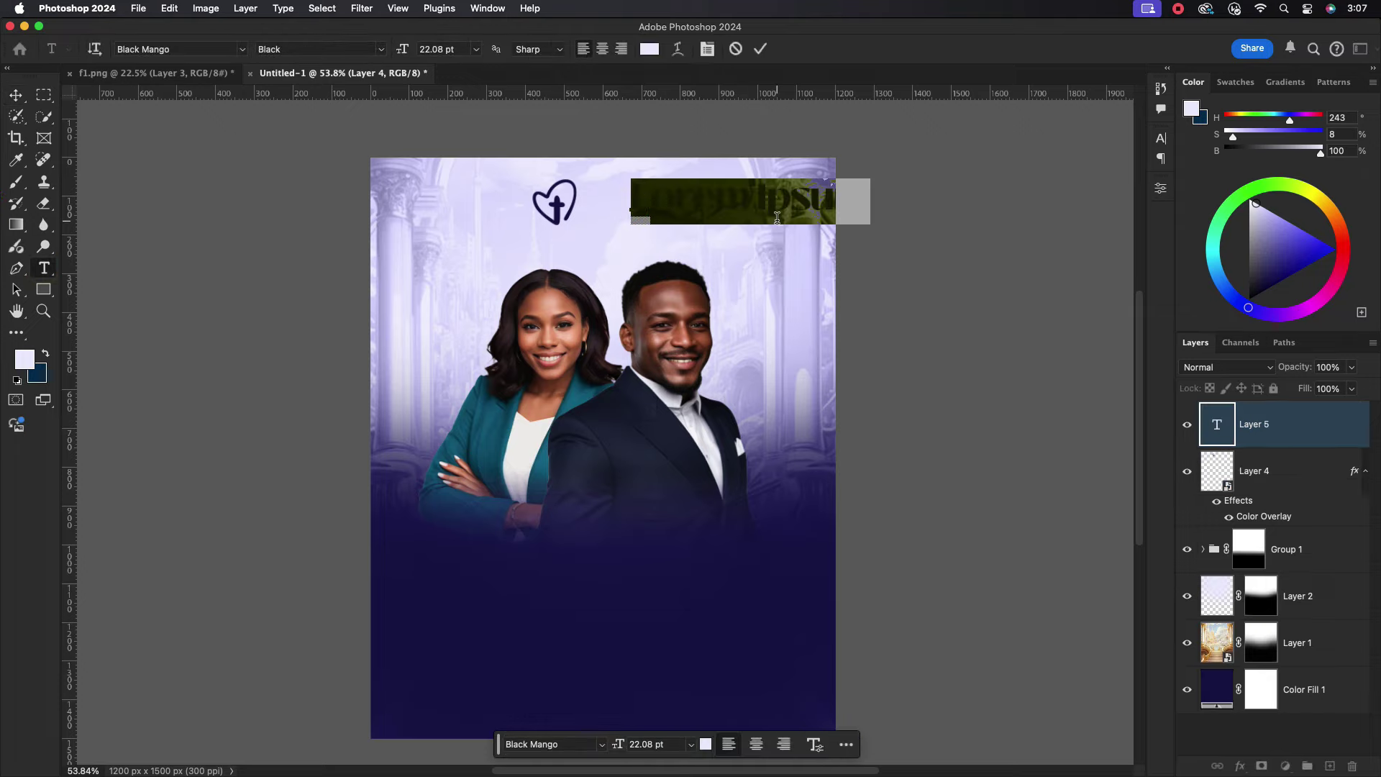
key(BackSpace)
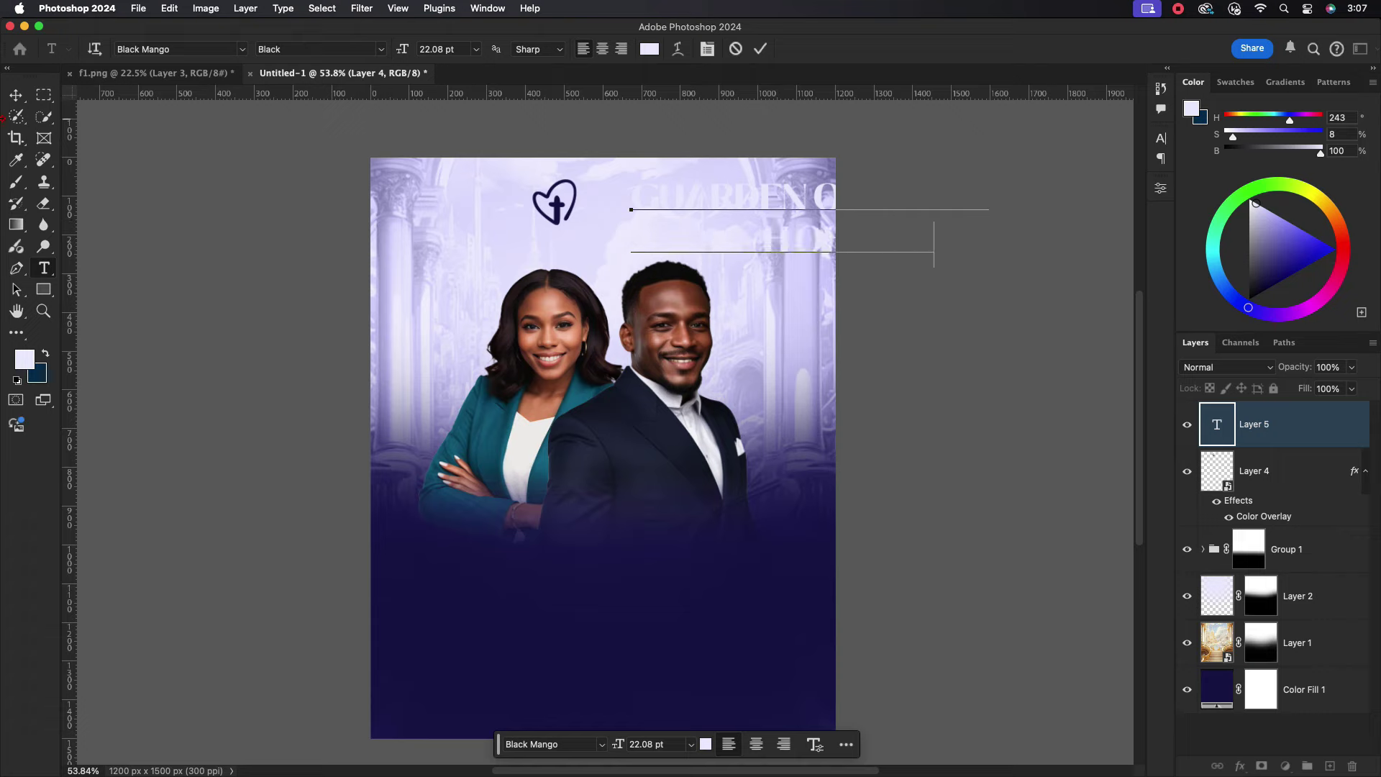
key(ctrl+Return)
key(v)
click(1160, 137)
click(1121, 231)
click(684, 638)
click(1148, 323)
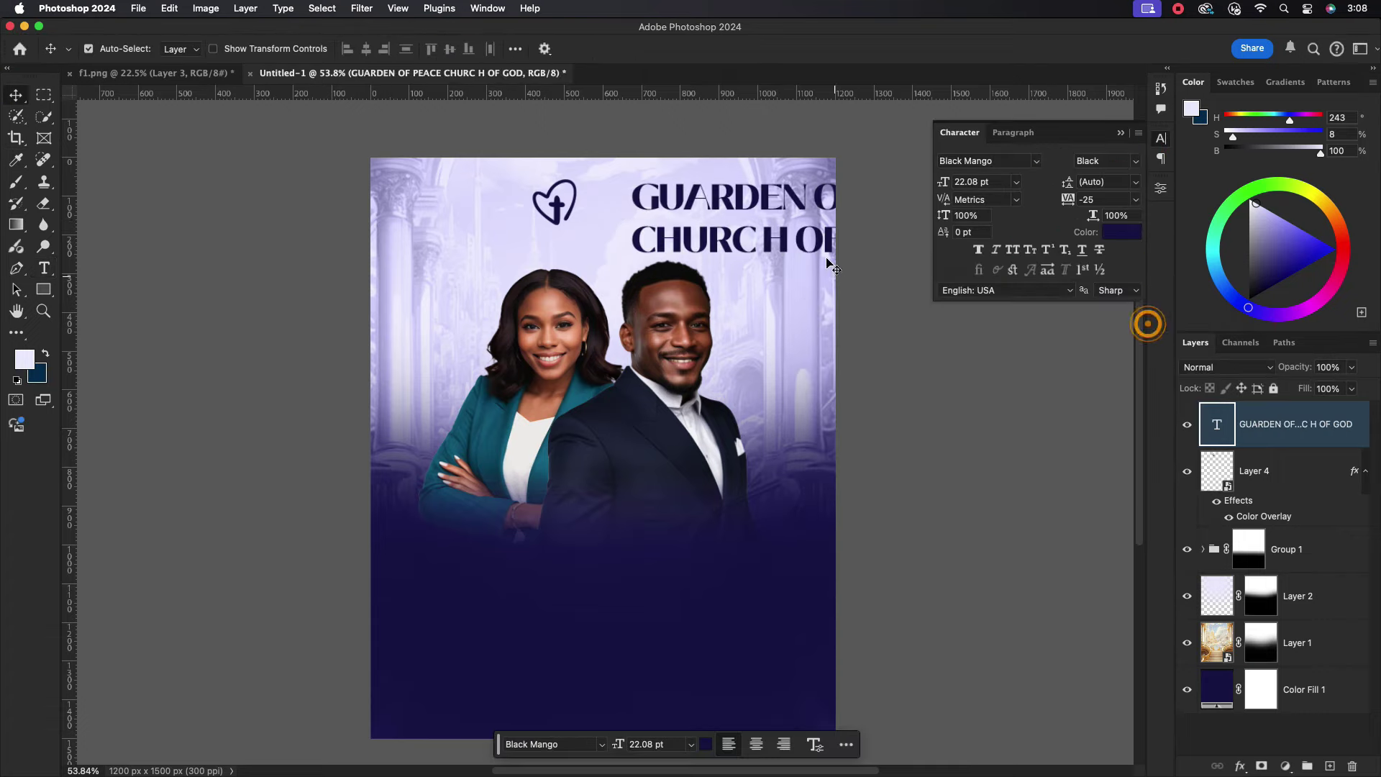
Scale the title beside the heart logo and set it to Montserrat SemiBold.
drag(832, 266, 777, 261)
key(ctrl+t)
mouse_move(576, 174)
mouse_down()
mouse_move(812, 216)
mouse_move(666, 209)
mouse_up()
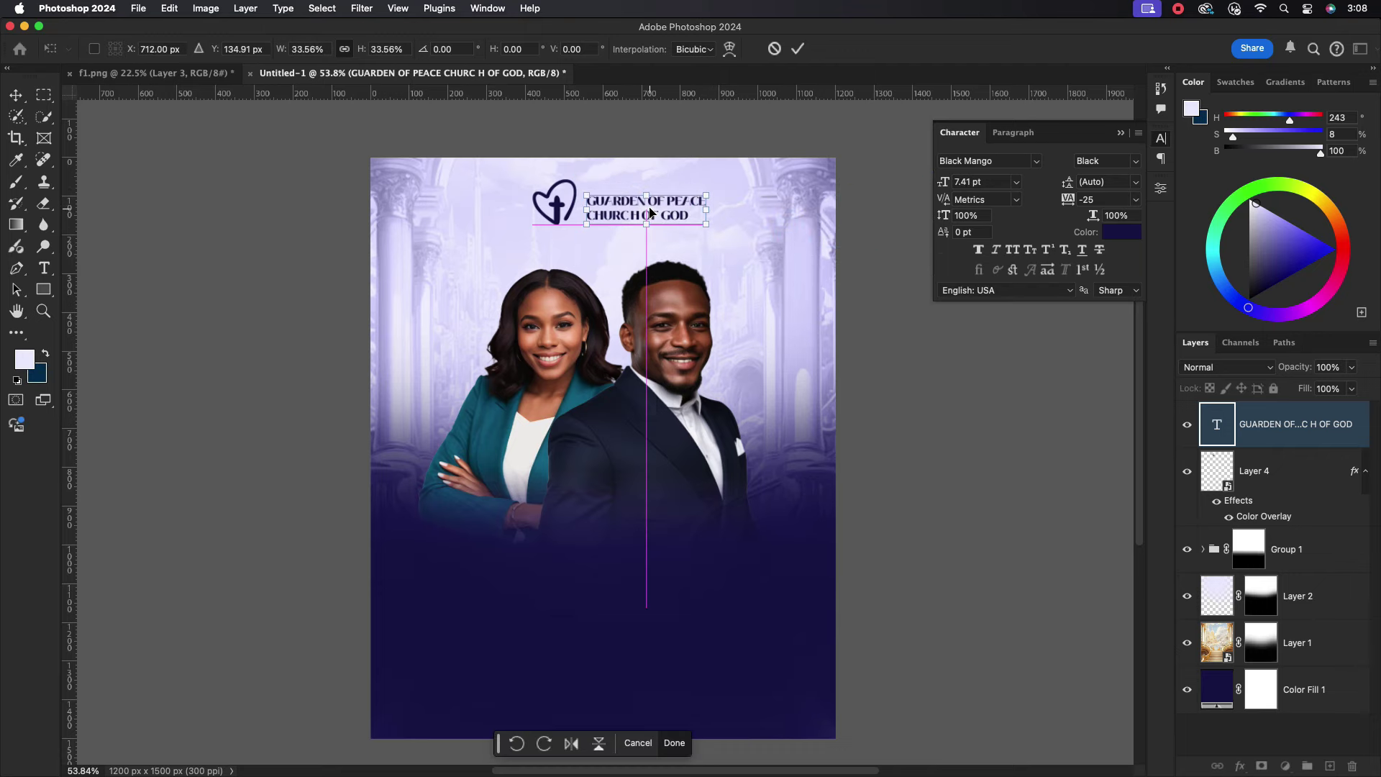
click(797, 48)
scroll(647, 212, up, 5)
click(1014, 160)
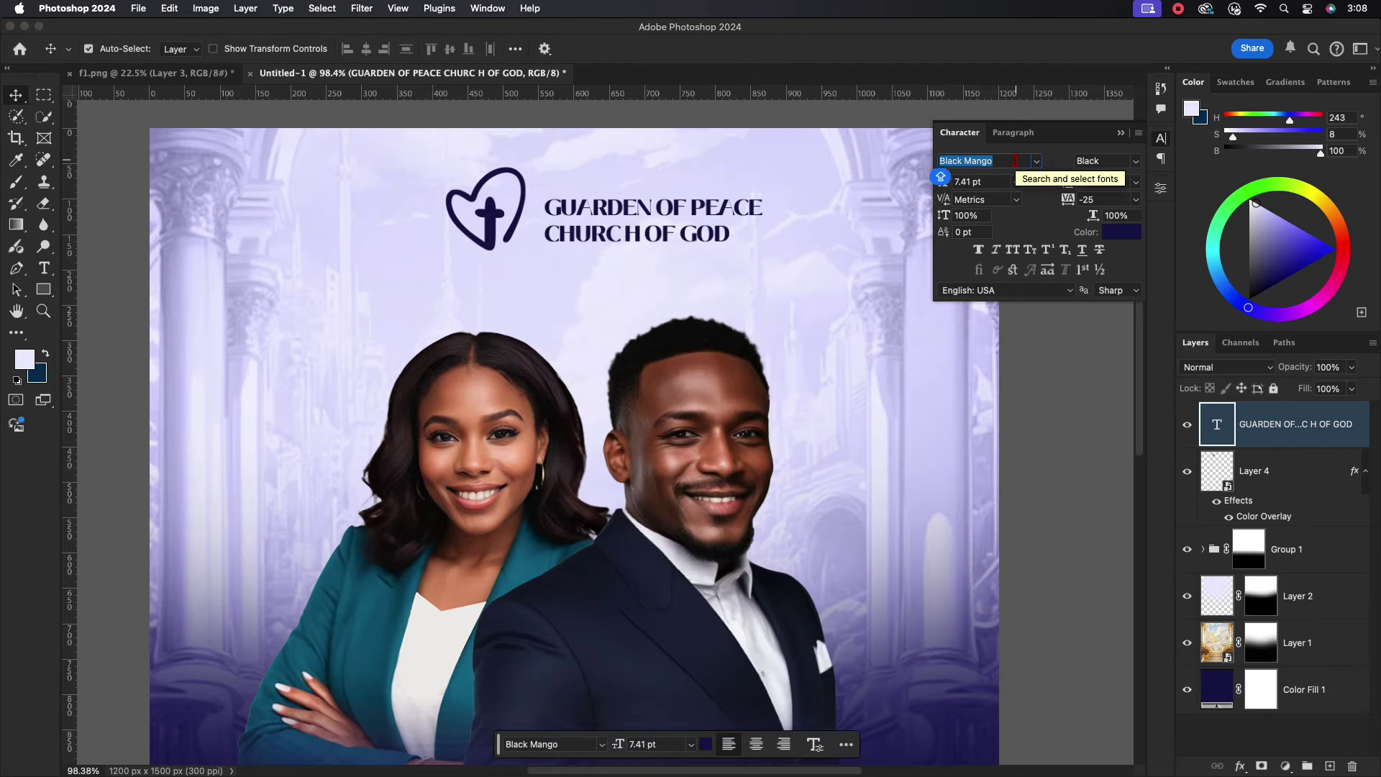
text(Montserrat)
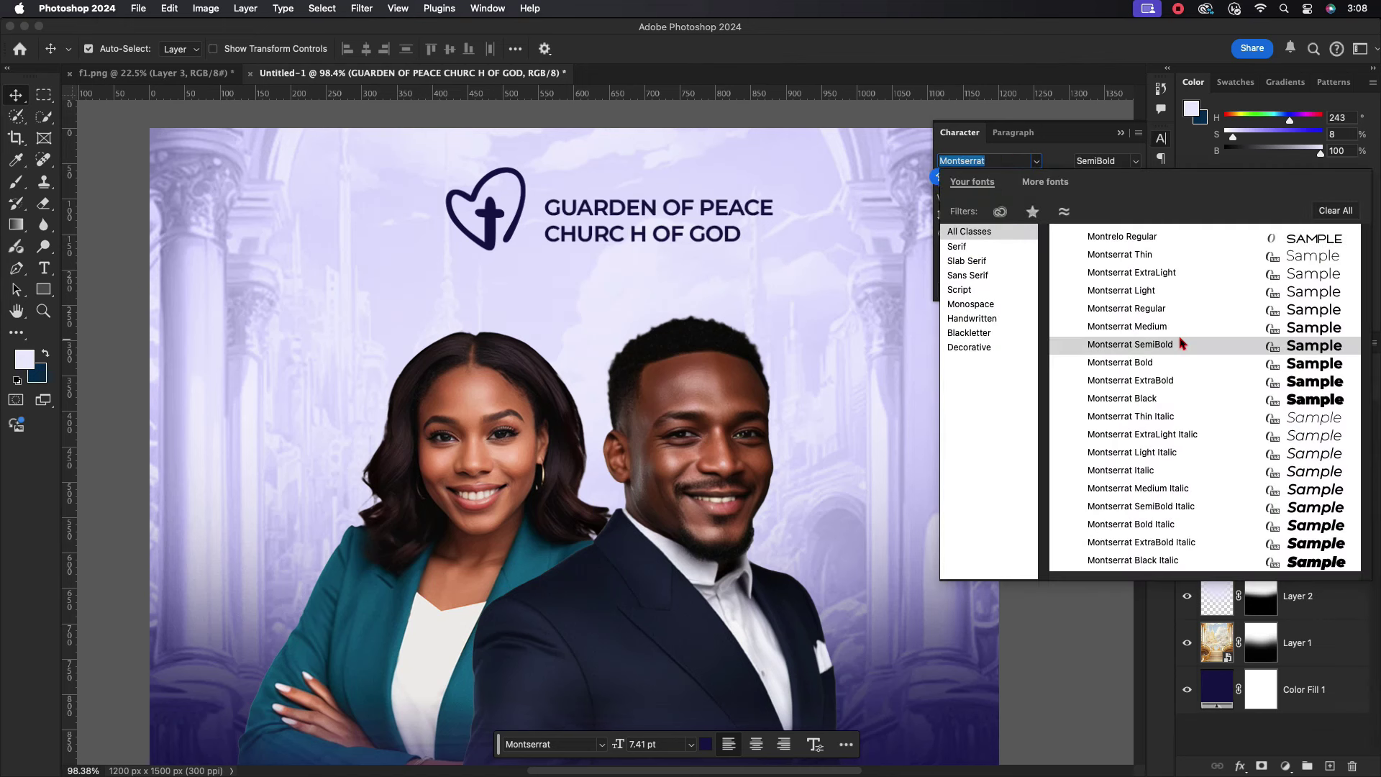
click(1174, 345)
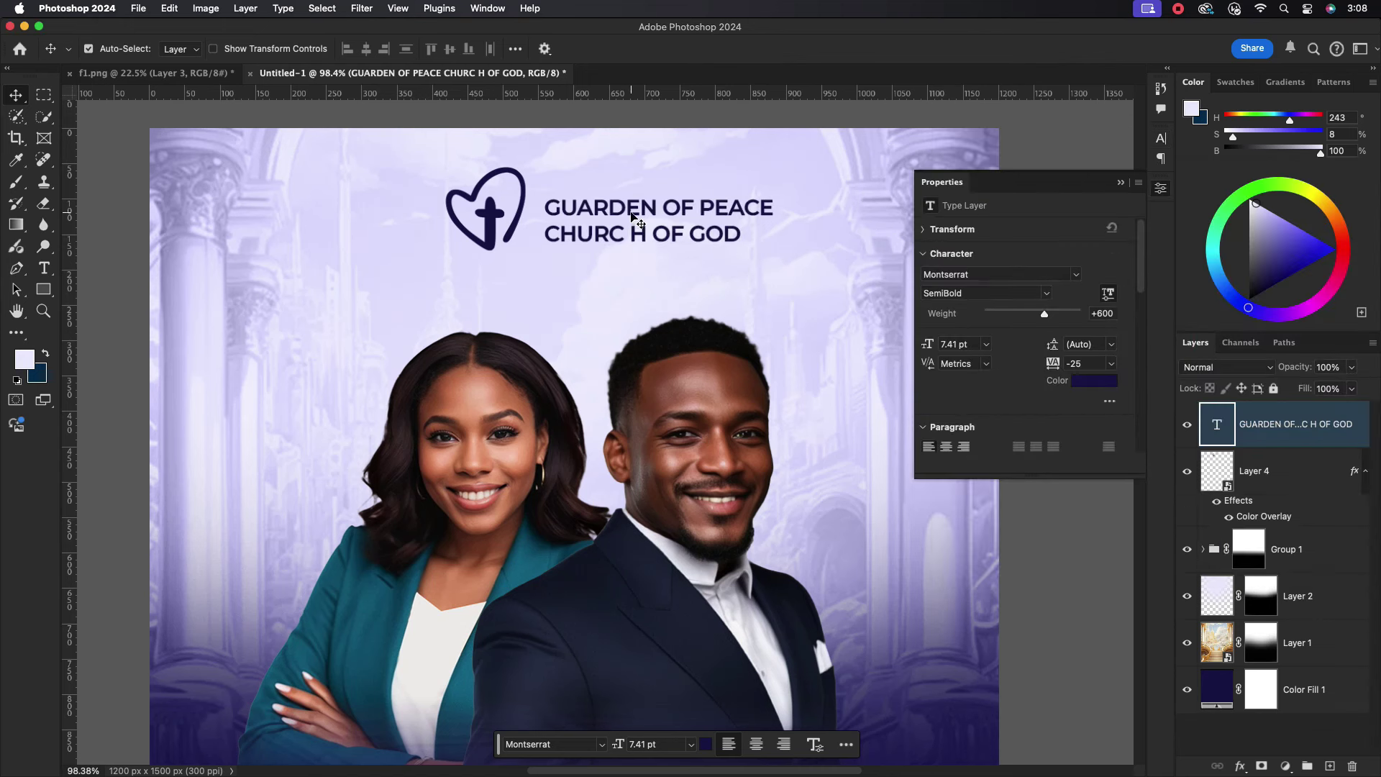
Make the CHURCH OF GOD line larger and in Montserrat Black weight.
double_click(642, 228)
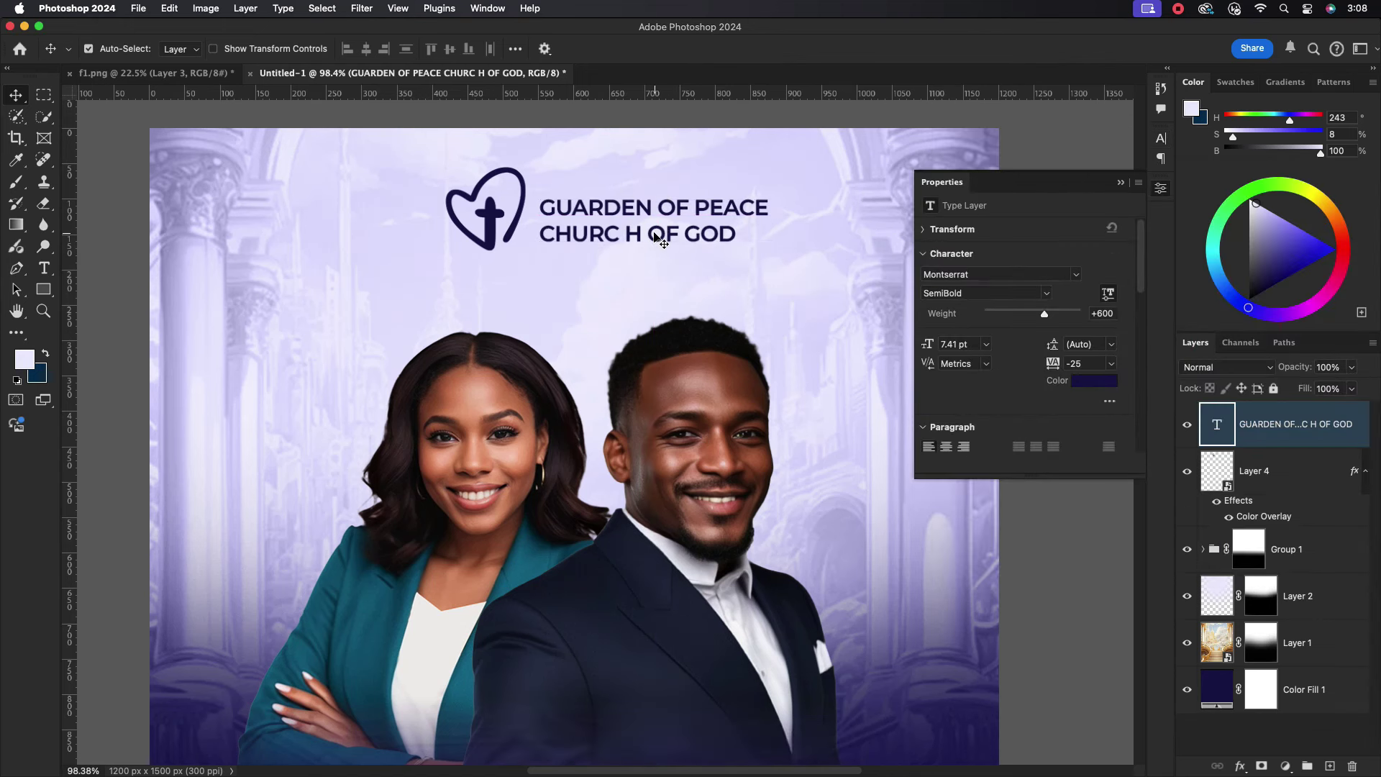
drag(737, 234, 539, 224)
click(1161, 138)
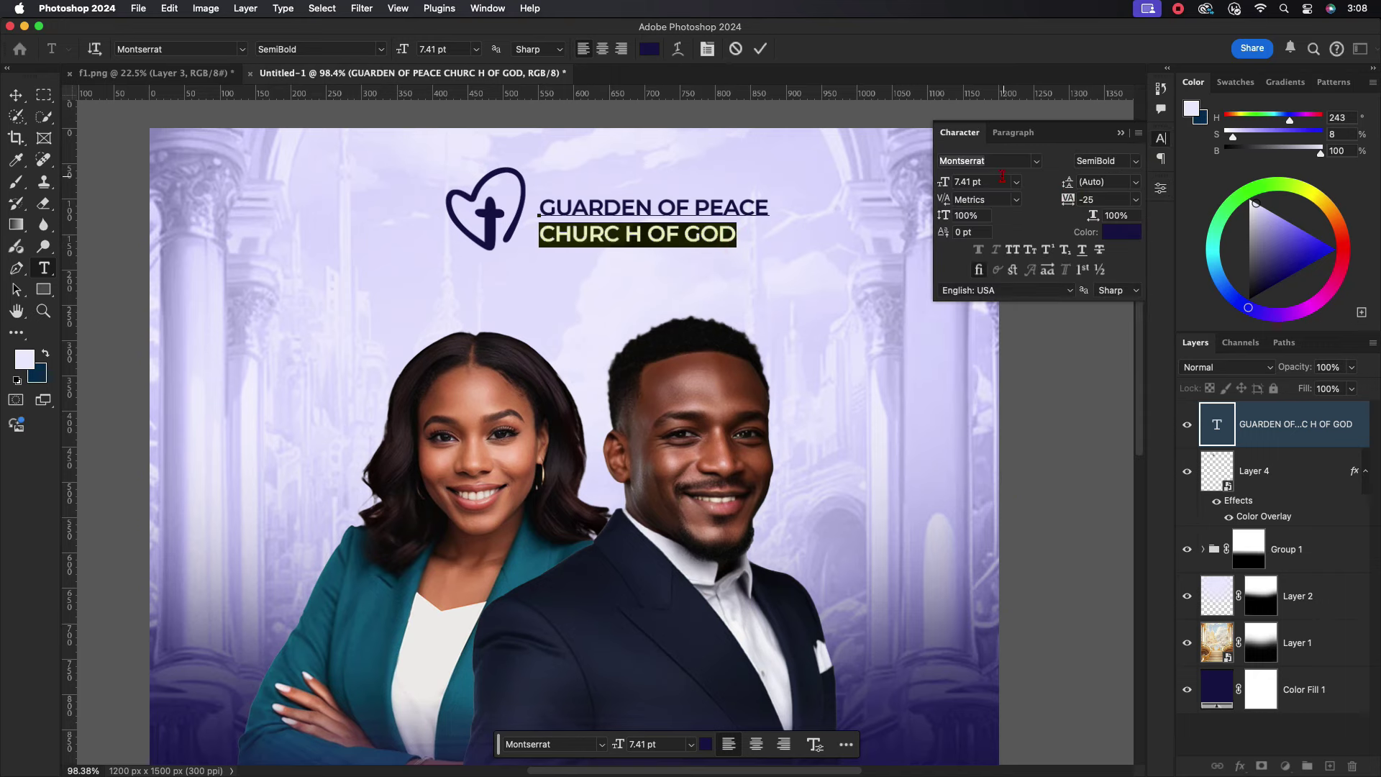
click(994, 182)
text(8)
key(Return)
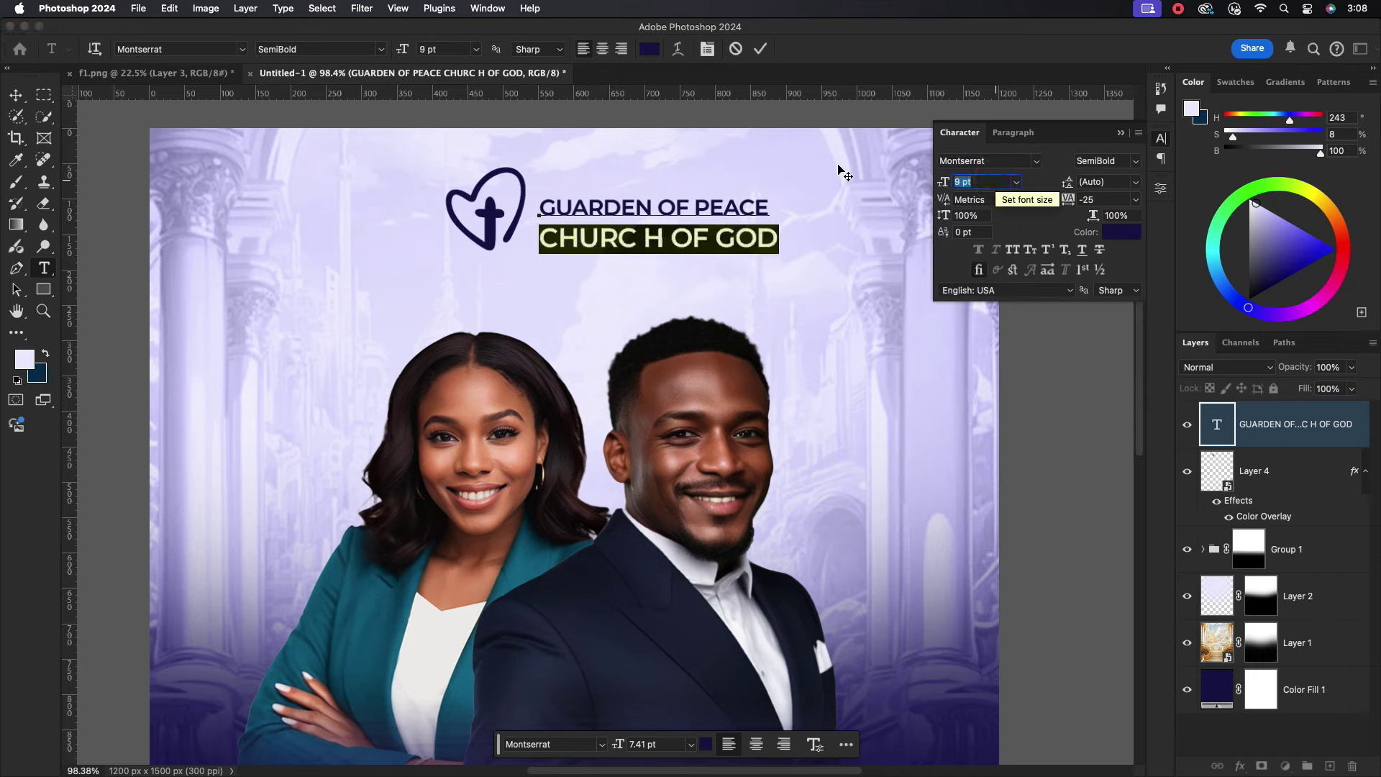
click(760, 49)
double_click(767, 239)
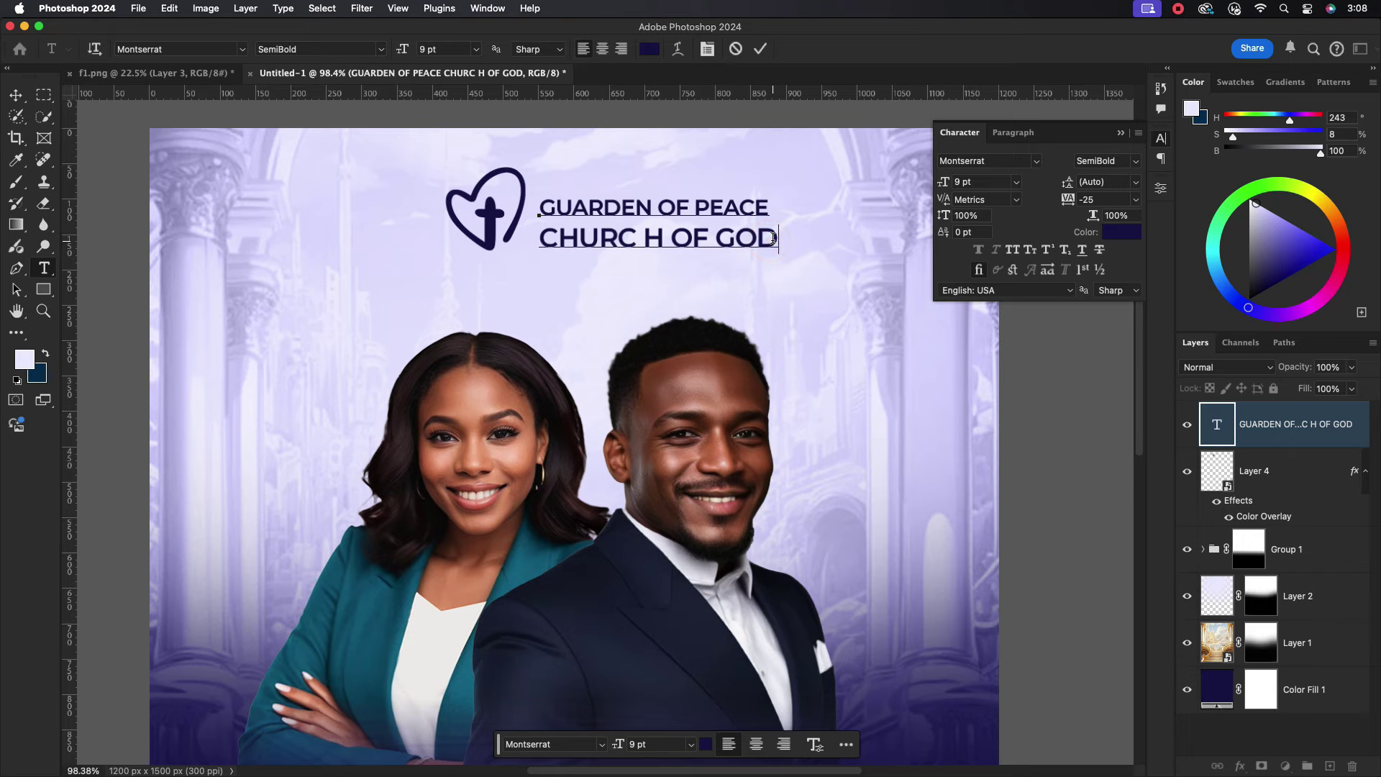
drag(767, 239, 506, 237)
click(1134, 162)
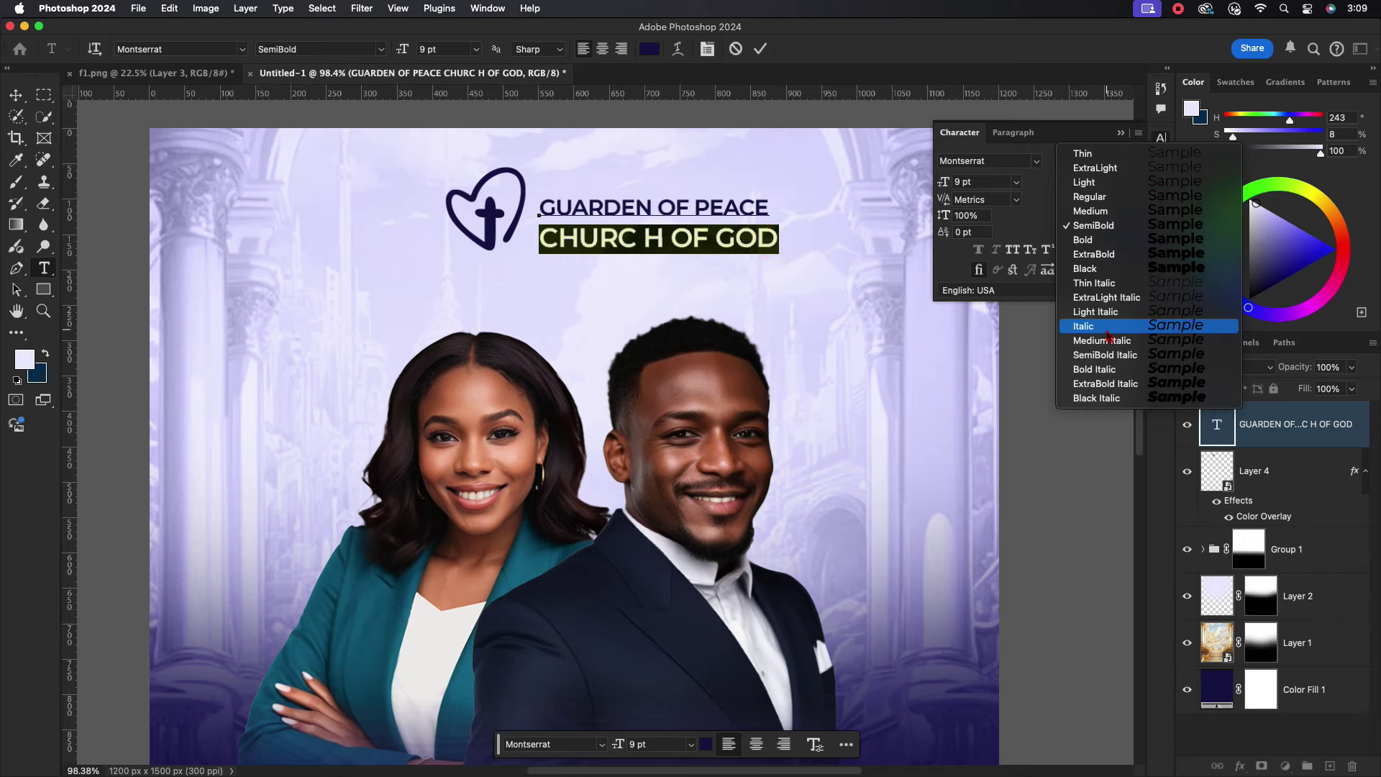
click(1082, 283)
click(760, 48)
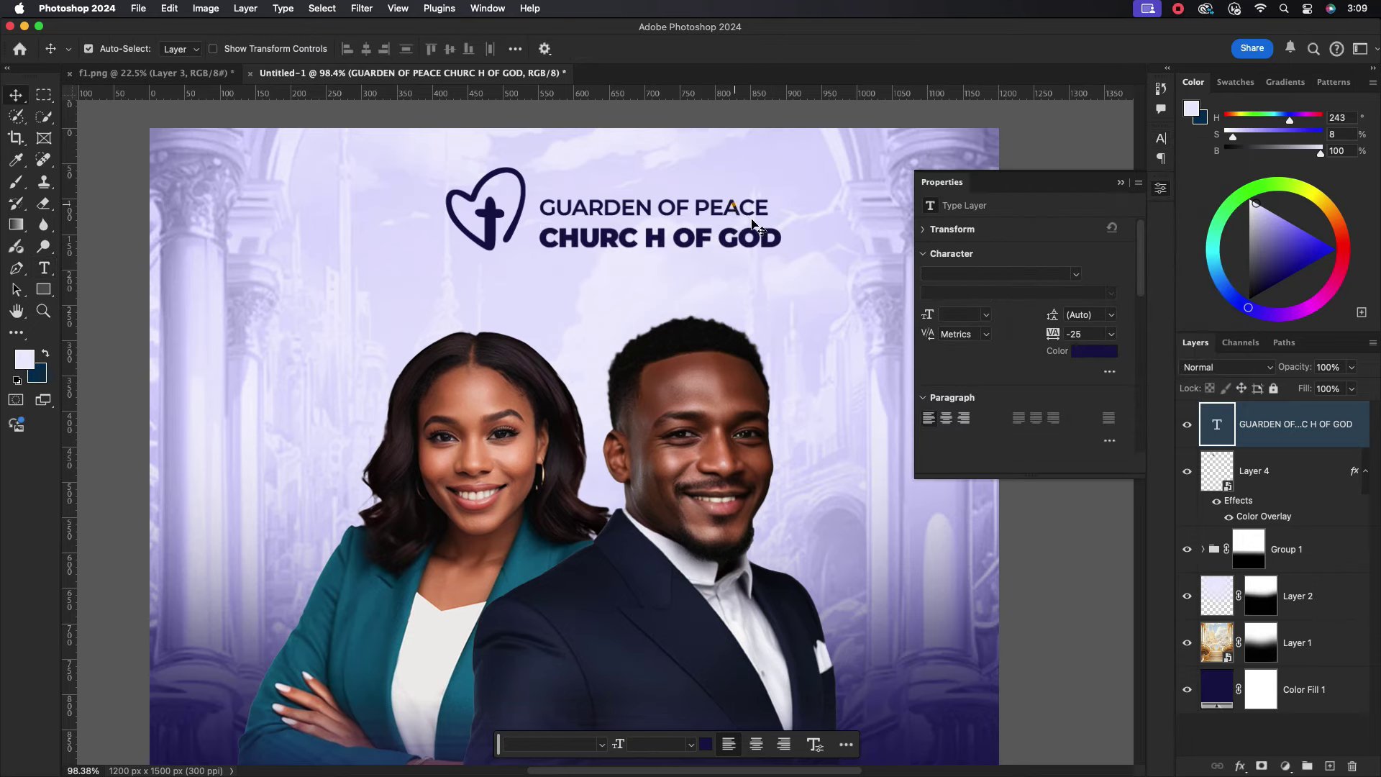
Set GUARDEN OF PEACE tracking to 0 and the title leading to 8 pt.
double_click(768, 208)
drag(768, 208, 539, 208)
click(1160, 138)
click(1135, 199)
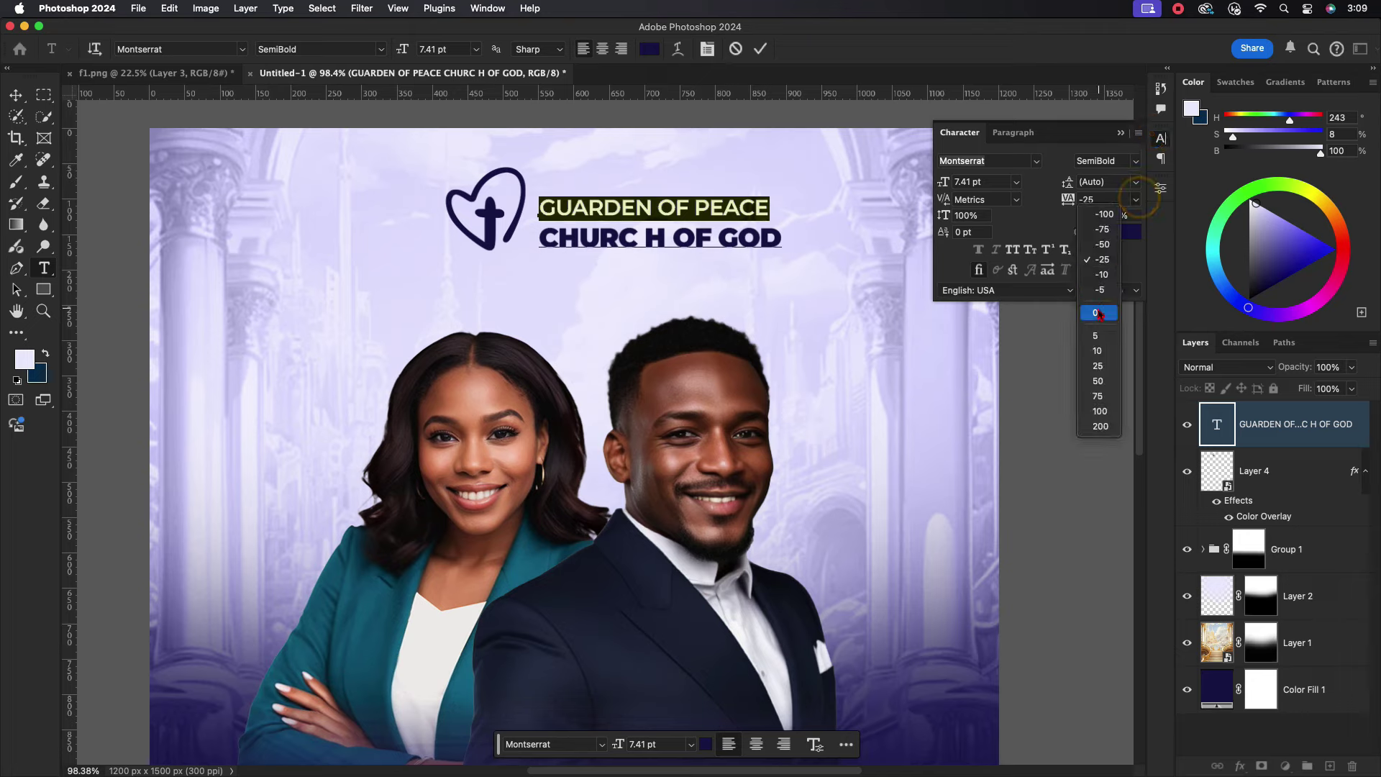
click(1101, 274)
click(1135, 199)
click(1095, 312)
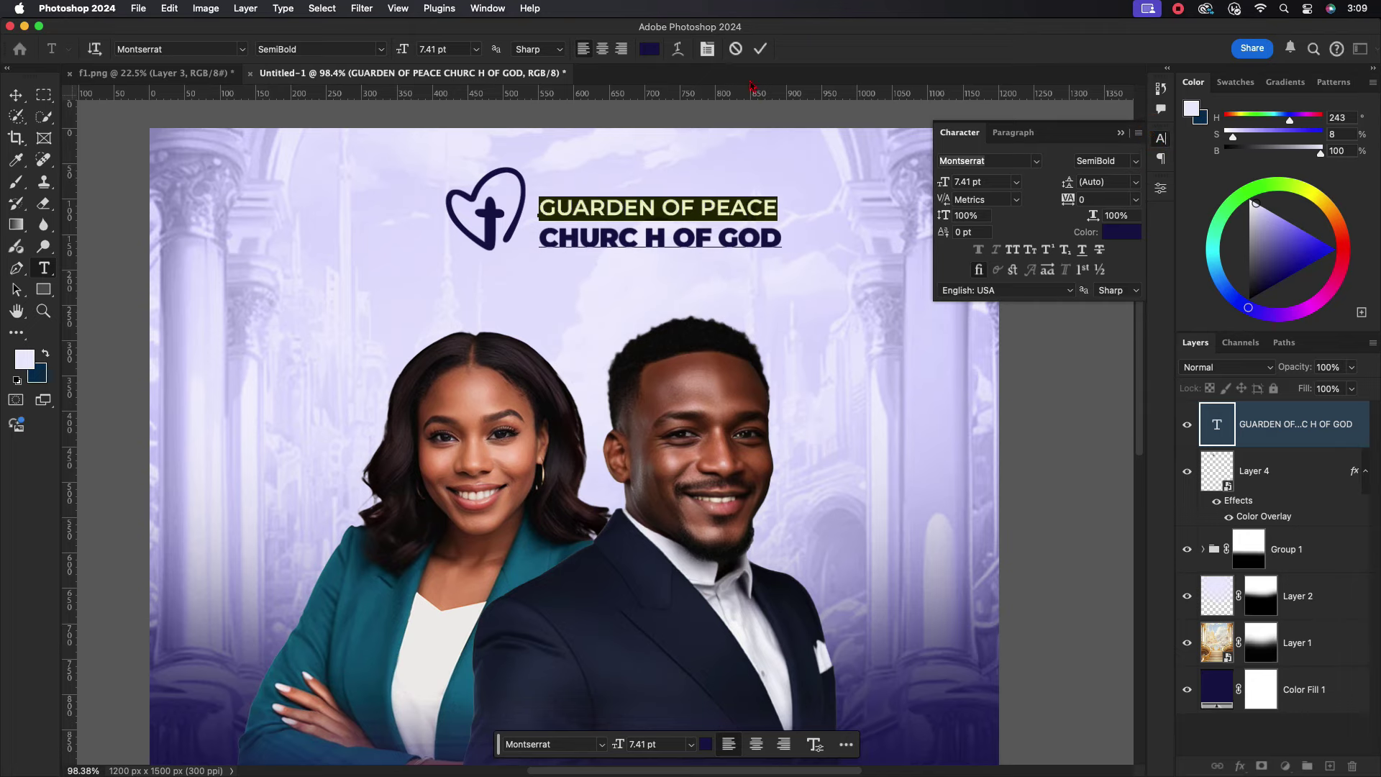
key(Escape)
key(v)
click(1100, 182)
text(8)
key(Return)
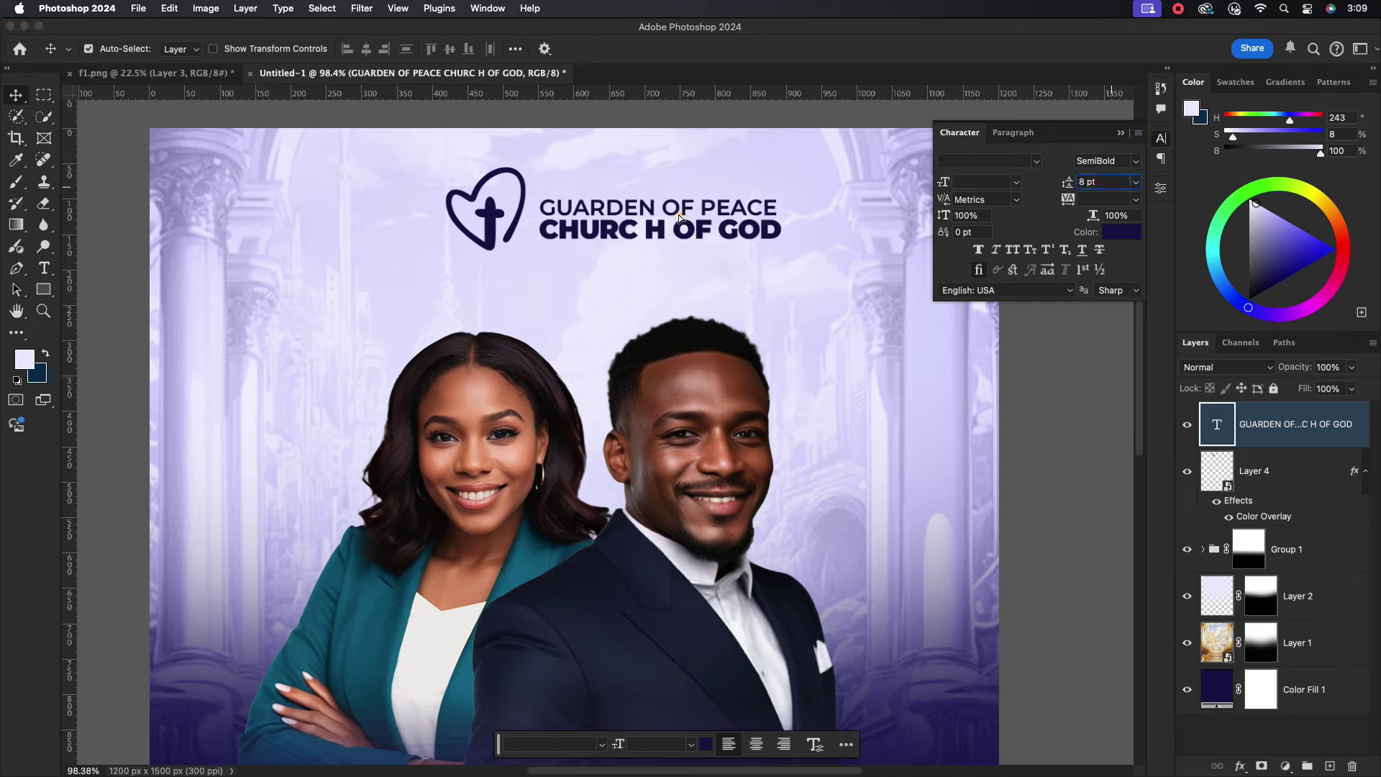
Reposition logo and title, delete the stray space in CHURCH, and retrack CHURCH OF GOD.
drag(489, 216, 456, 216)
drag(620, 228, 604, 218)
double_click(613, 221)
key(BackSpace)
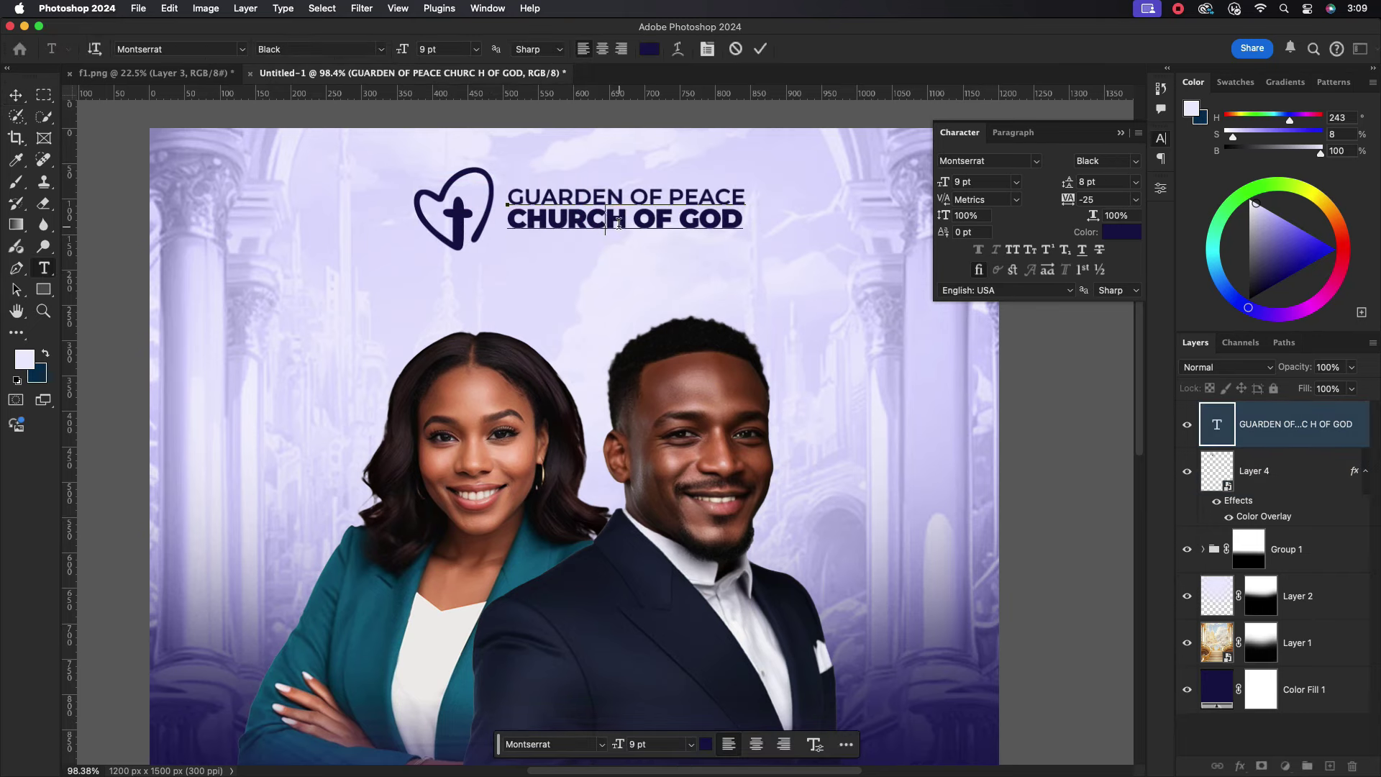
triple_click(624, 219)
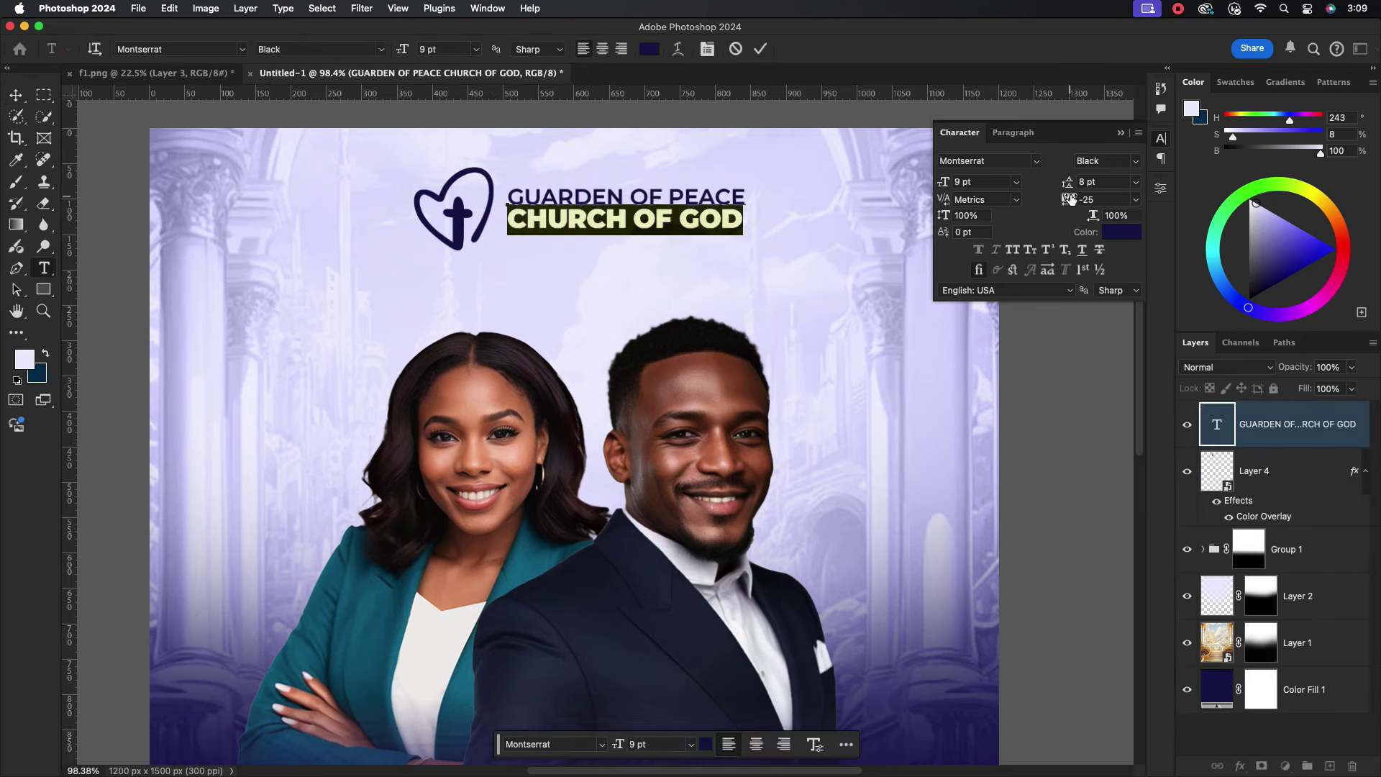
click(1134, 199)
click(1101, 274)
key(Escape)
key(v)
scroll(748, 277, down, 5)
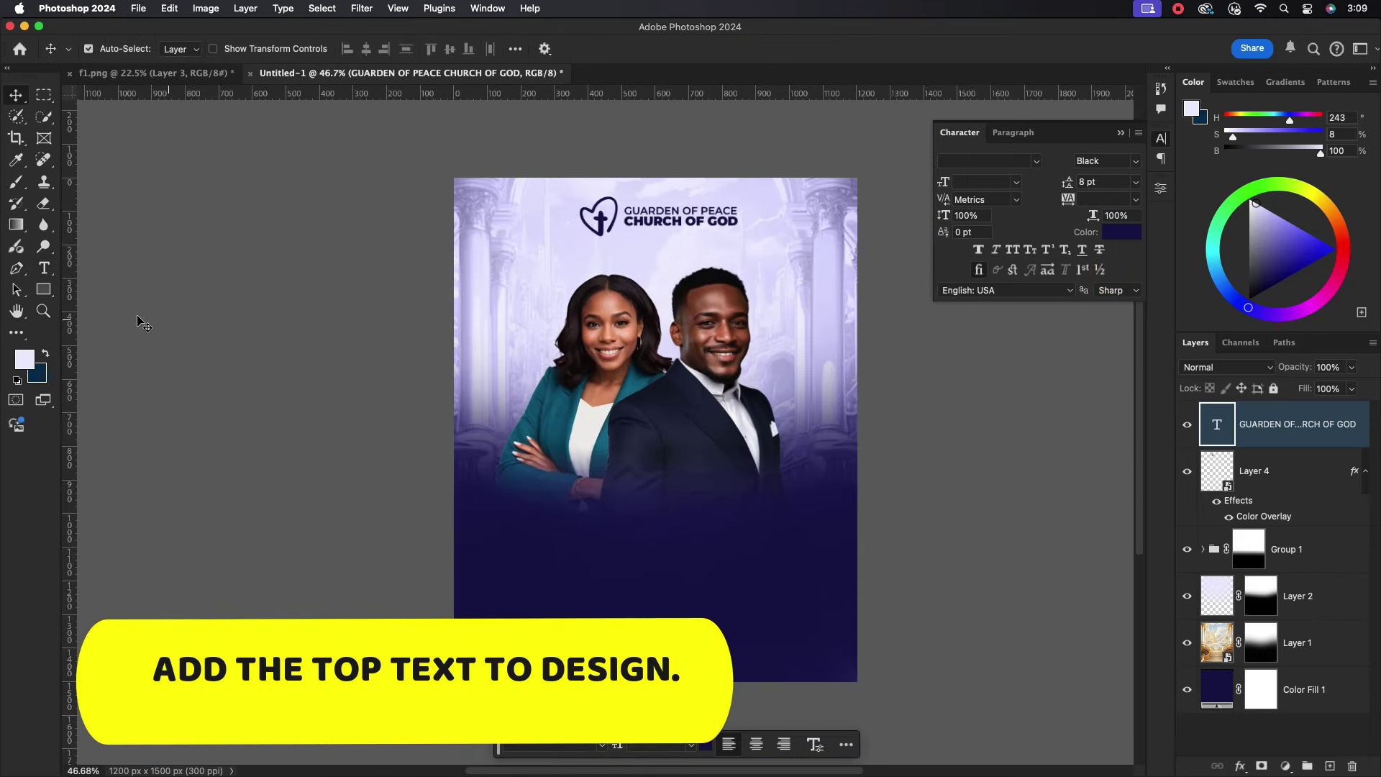
Add a 'Spiritual' text line in light lavender Black Mango.
click(41, 270)
click(575, 568)
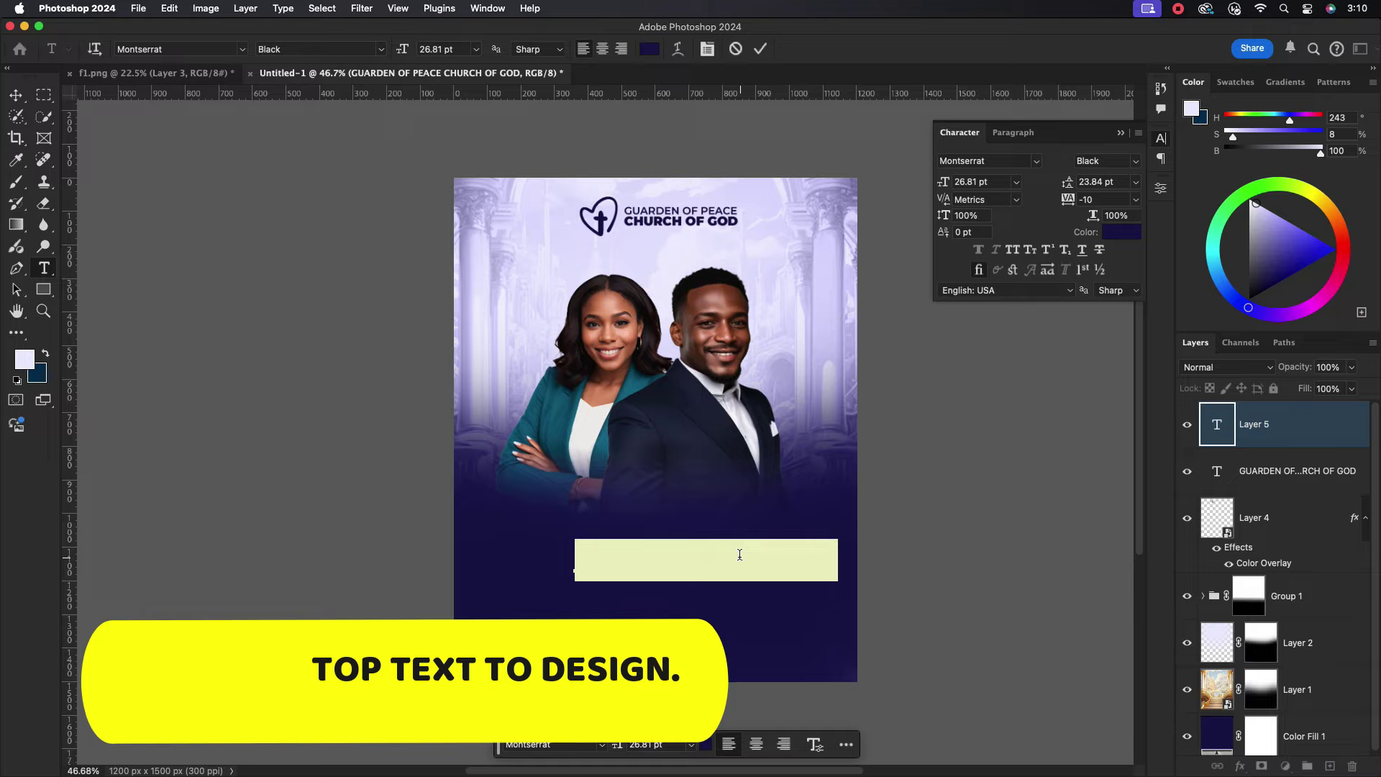
text(Spiritual)
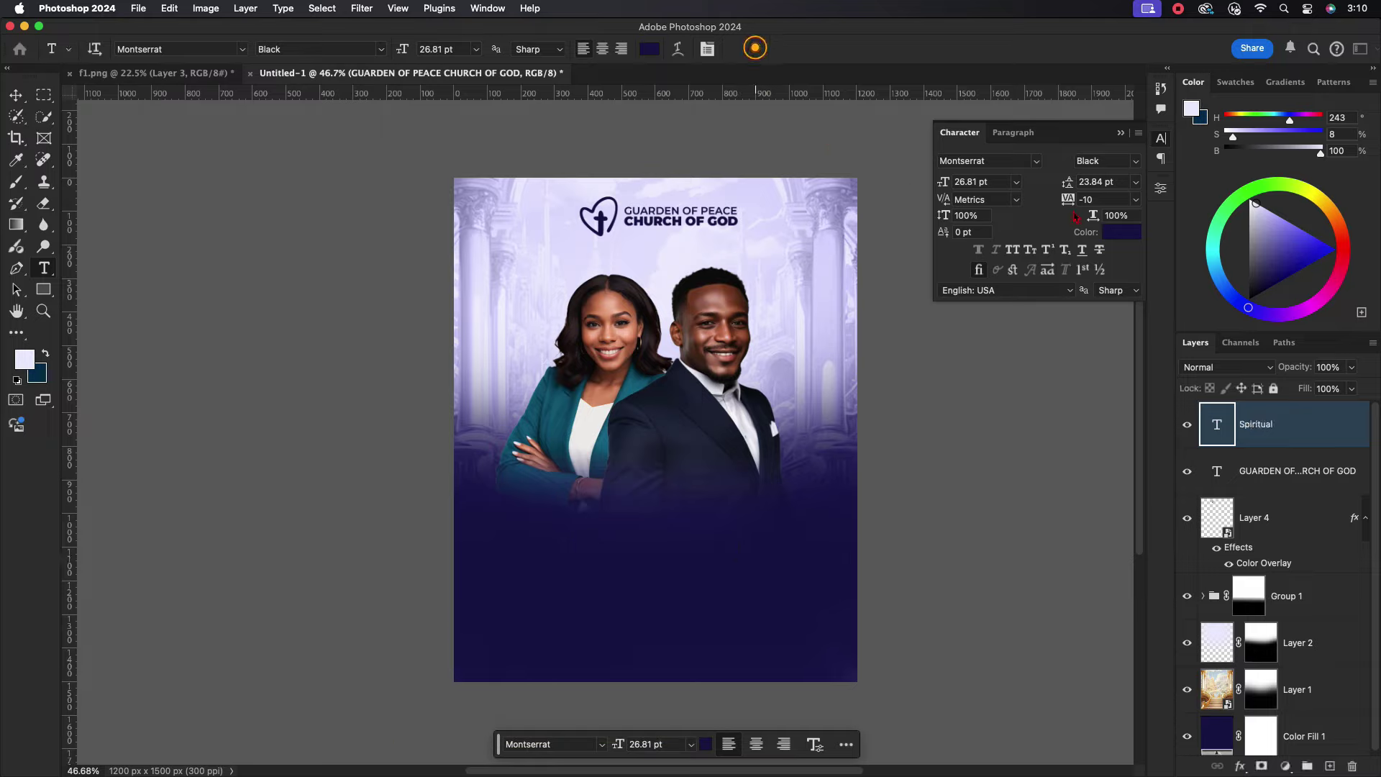
click(760, 48)
click(1121, 232)
click(540, 364)
key(Return)
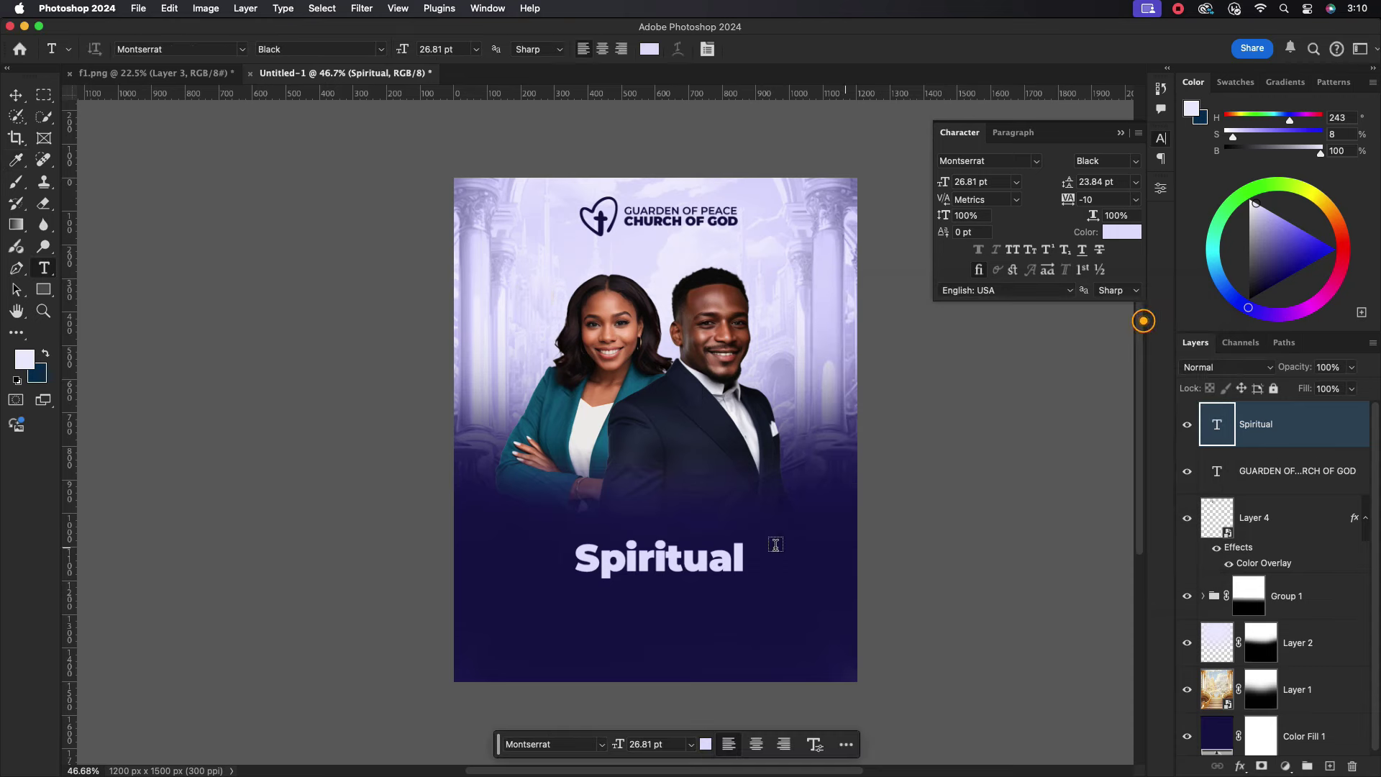
click(998, 161)
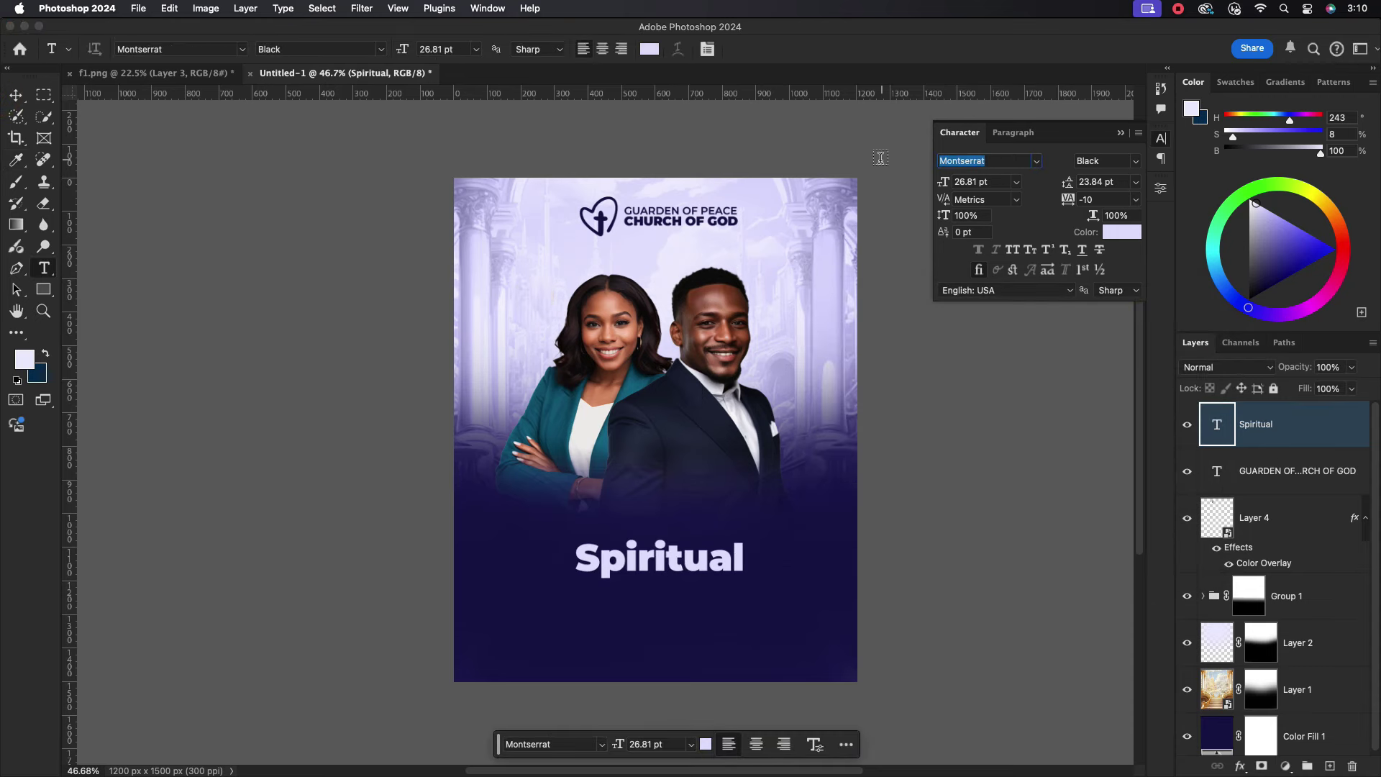
text(mango)
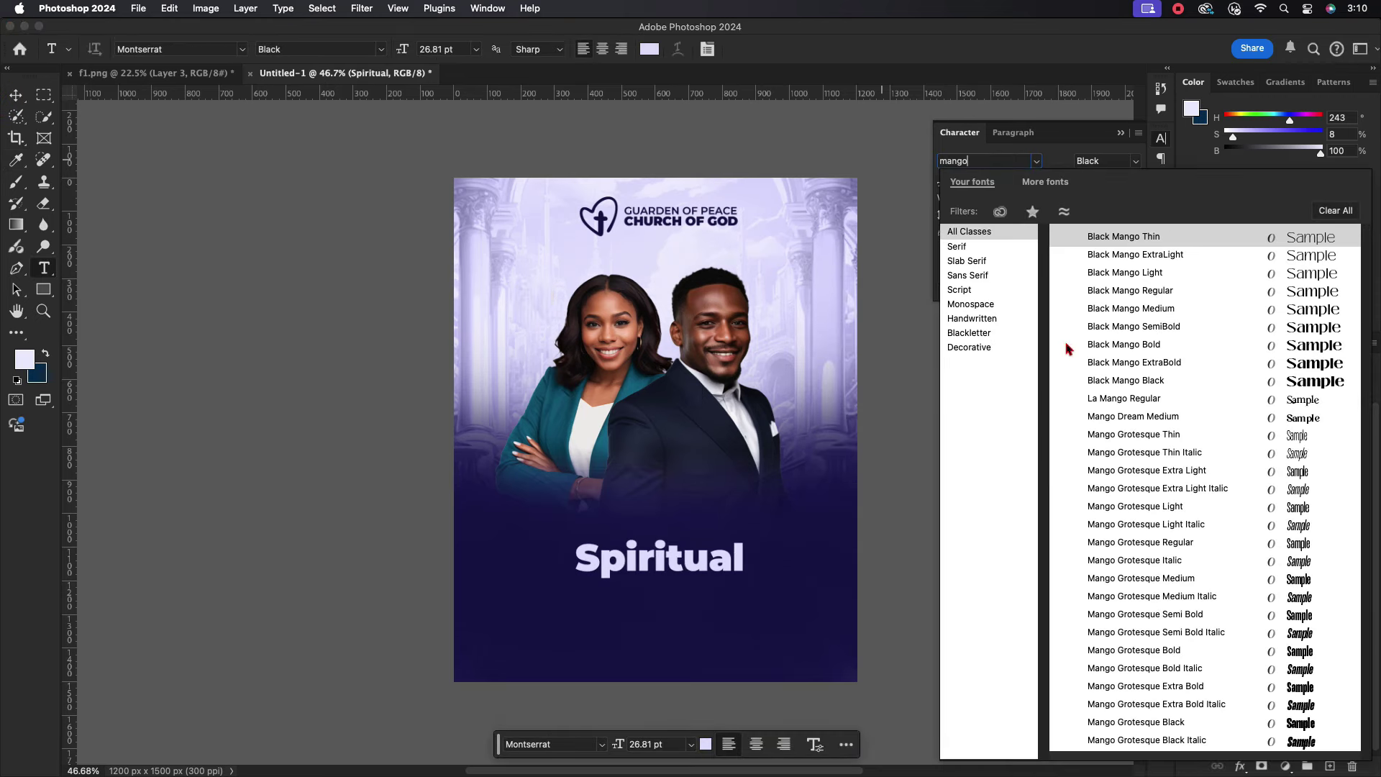
key(Return)
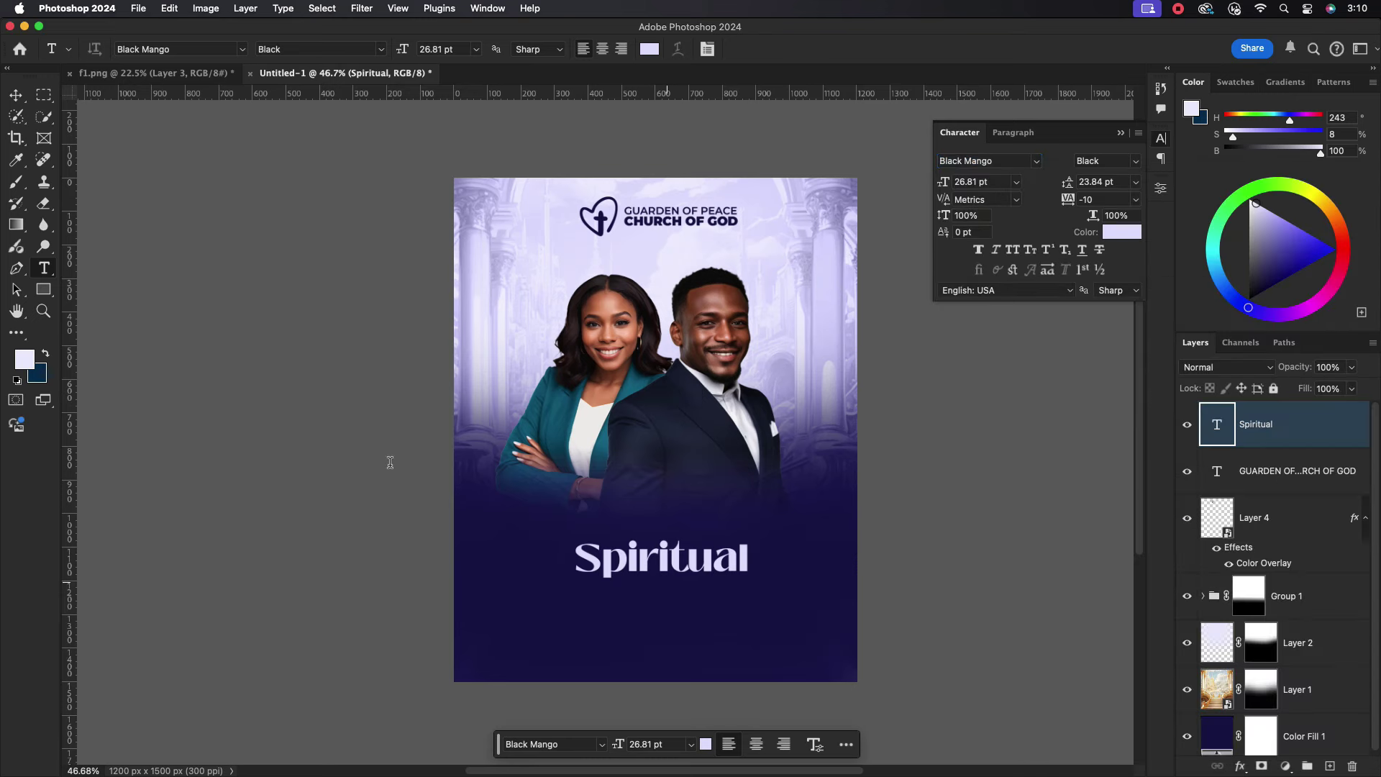
Move Spiritual up below the couple and enlarge it.
click(15, 95)
mouse_move(661, 562)
mouse_down()
mouse_move(649, 522)
mouse_move(775, 519)
mouse_up()
key(ctrl+t)
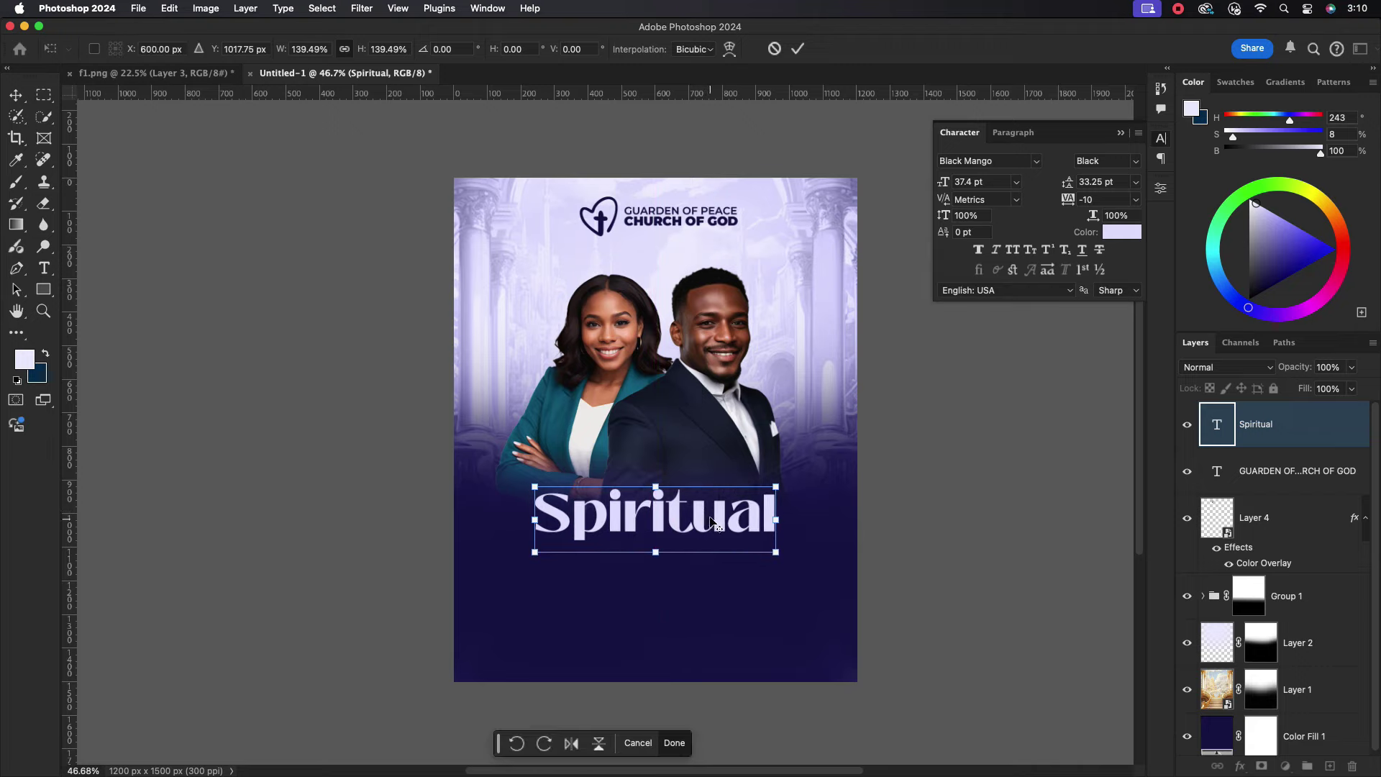
key(Return)
Duplicate Spiritual as a second line reading 'Elevation'.
drag(710, 521, 704, 558)
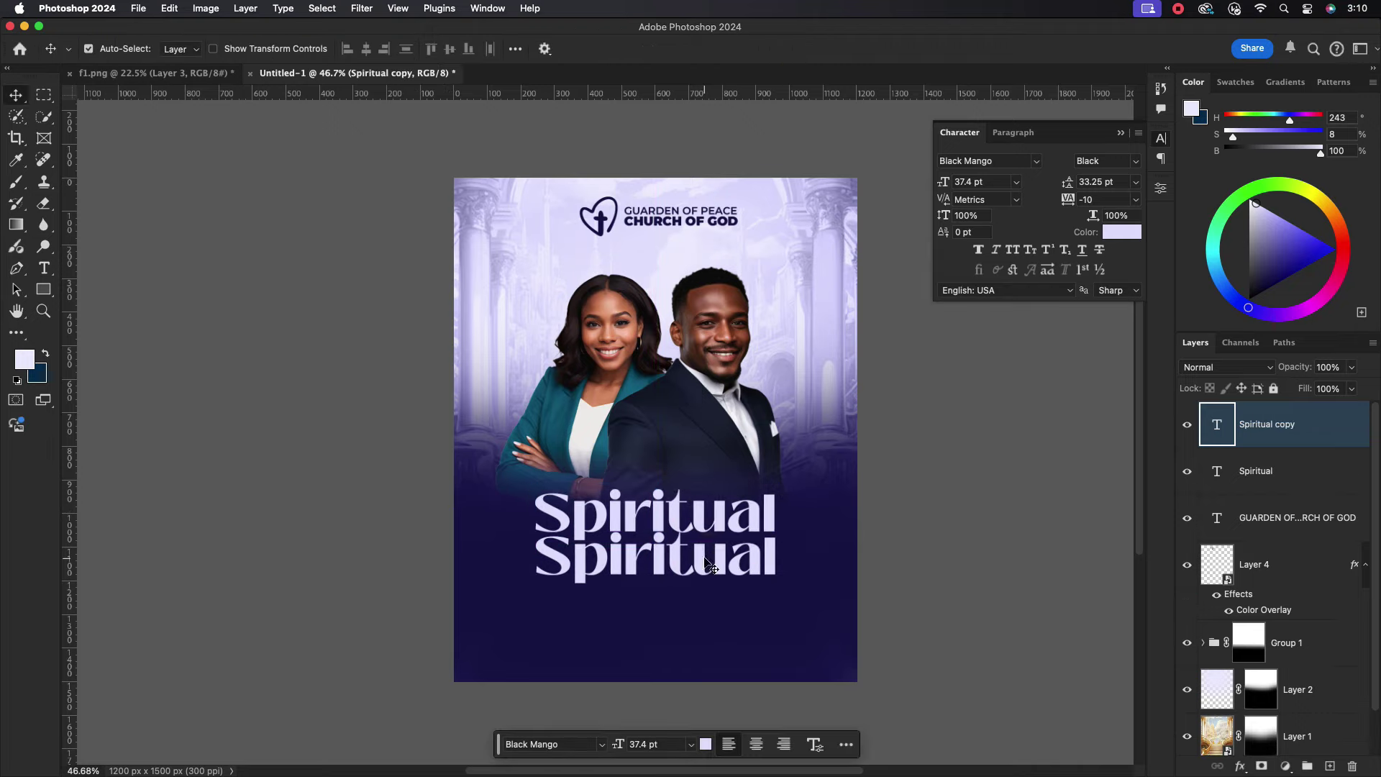
double_click(705, 563)
text(El)
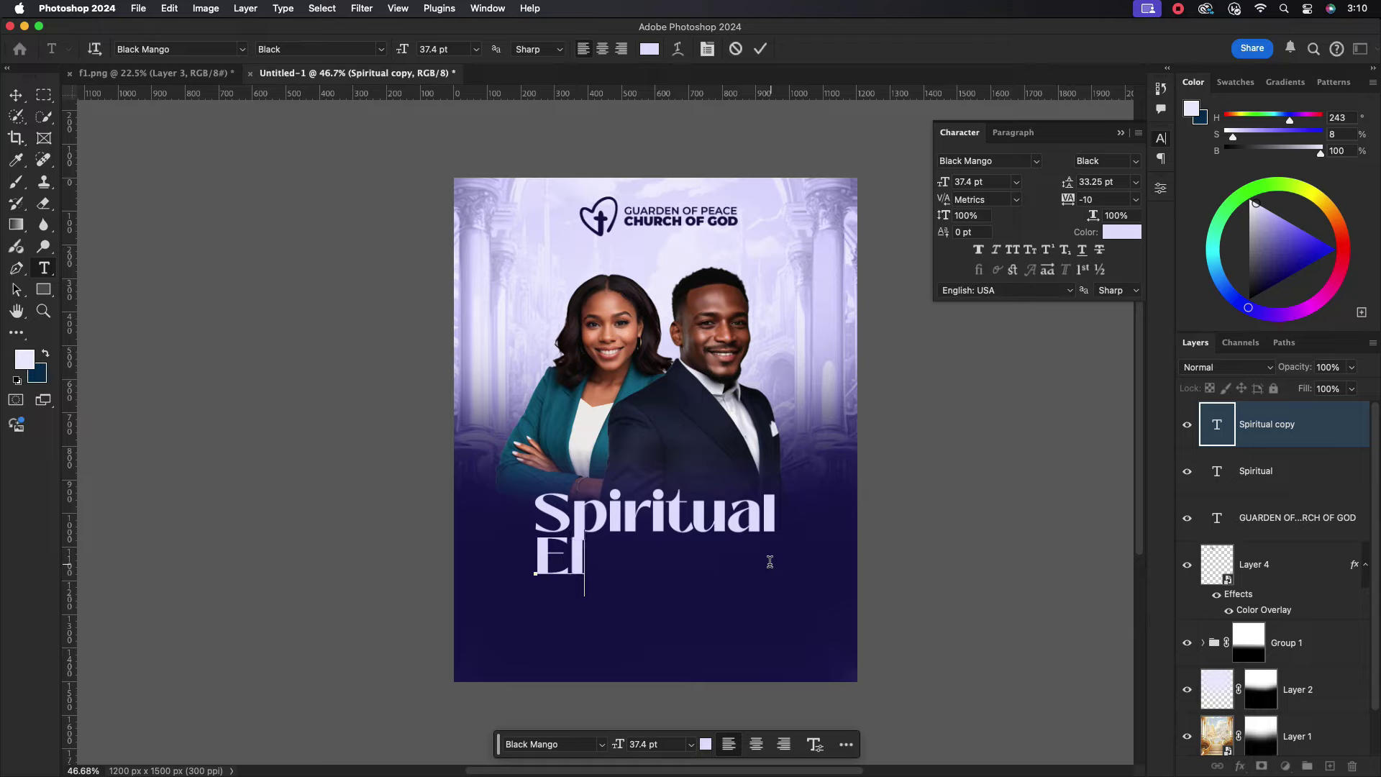
text(evaTI)
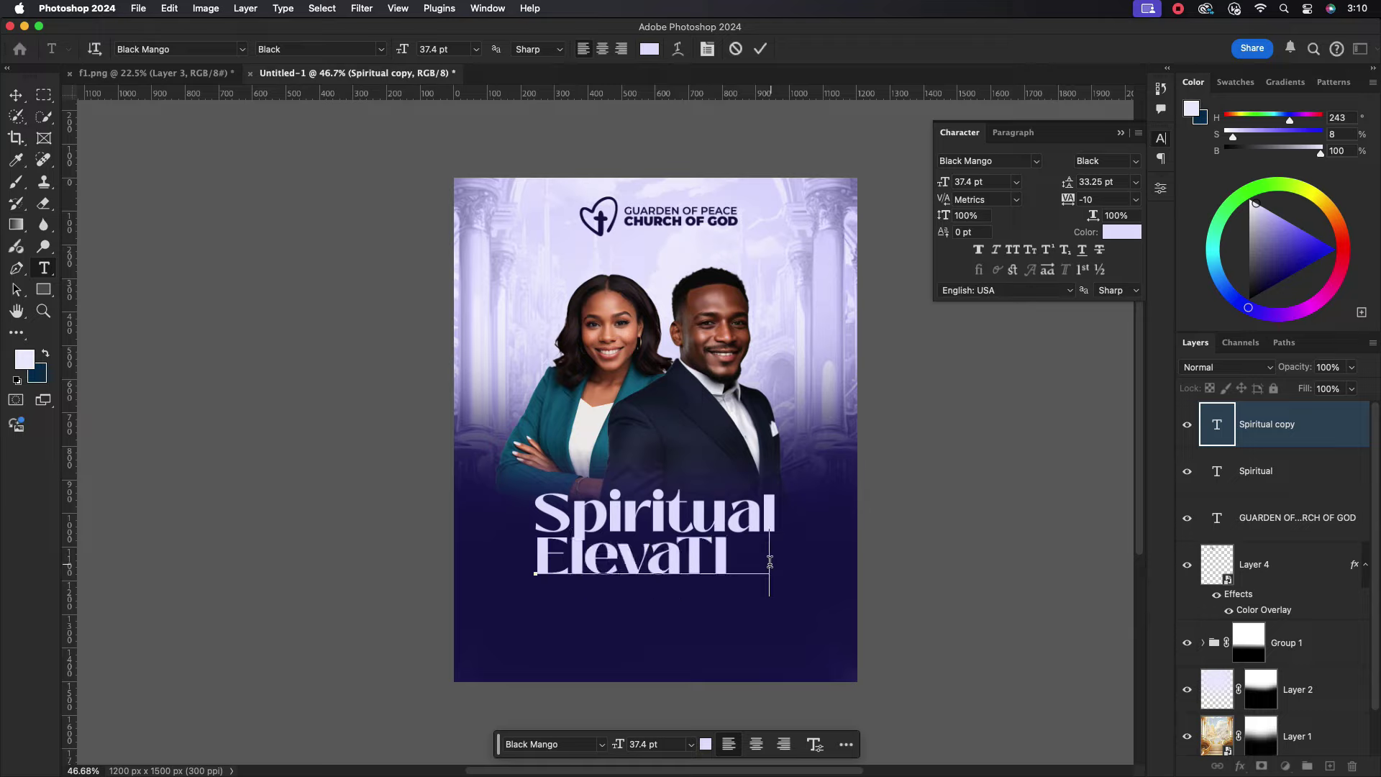
text(ON)
key(BackSpace)
key(BackSpace)
key(BackSpace)
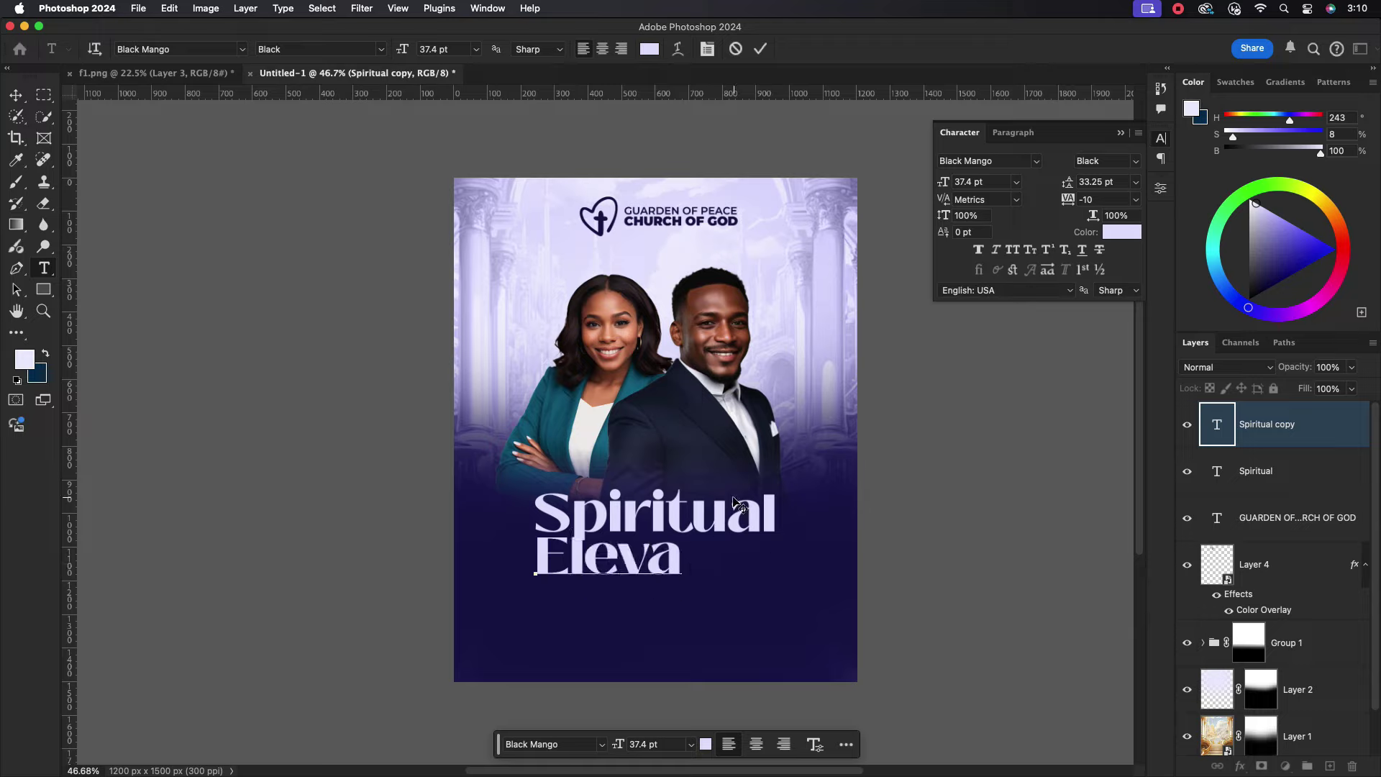
text(tion)
click(760, 48)
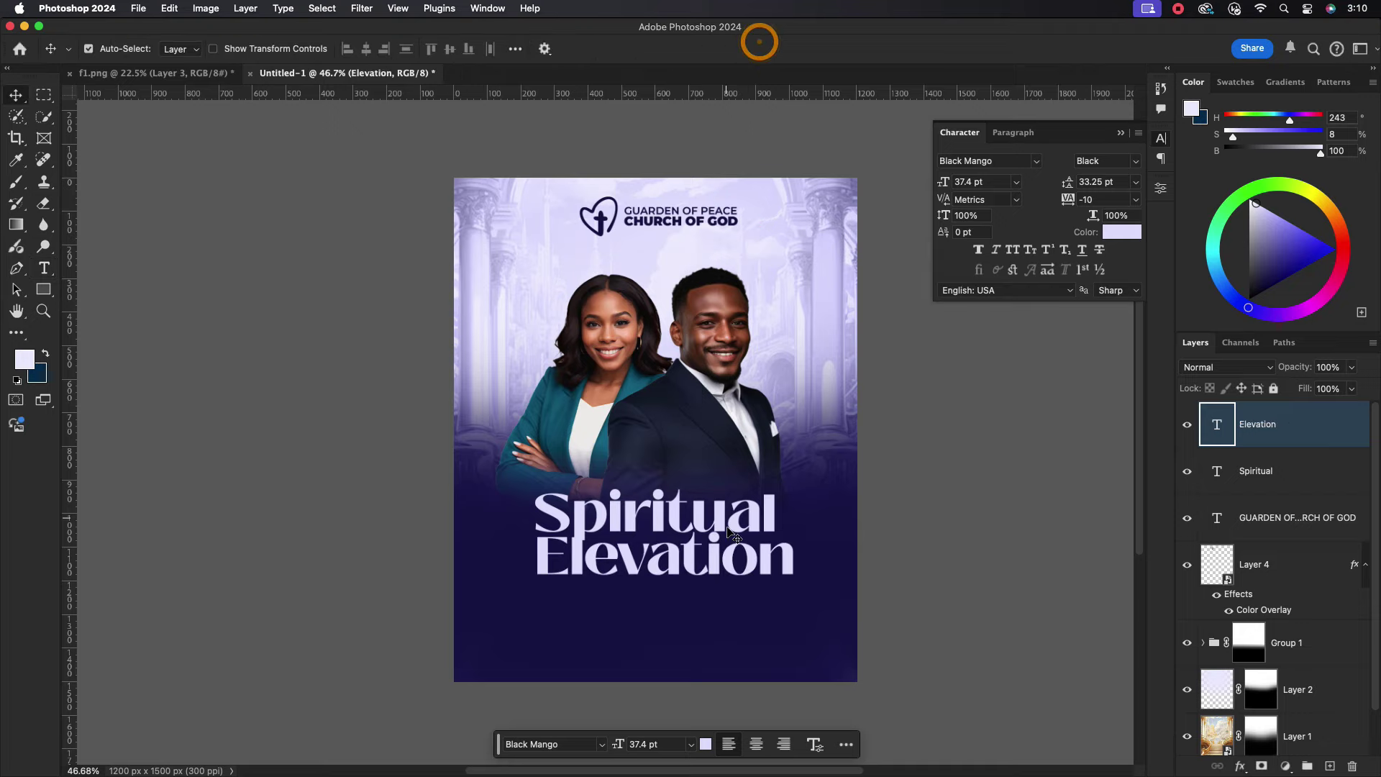
Shrink Elevation to about 94% and centre it under Spiritual.
key(ctrl+t)
drag(793, 561, 768, 561)
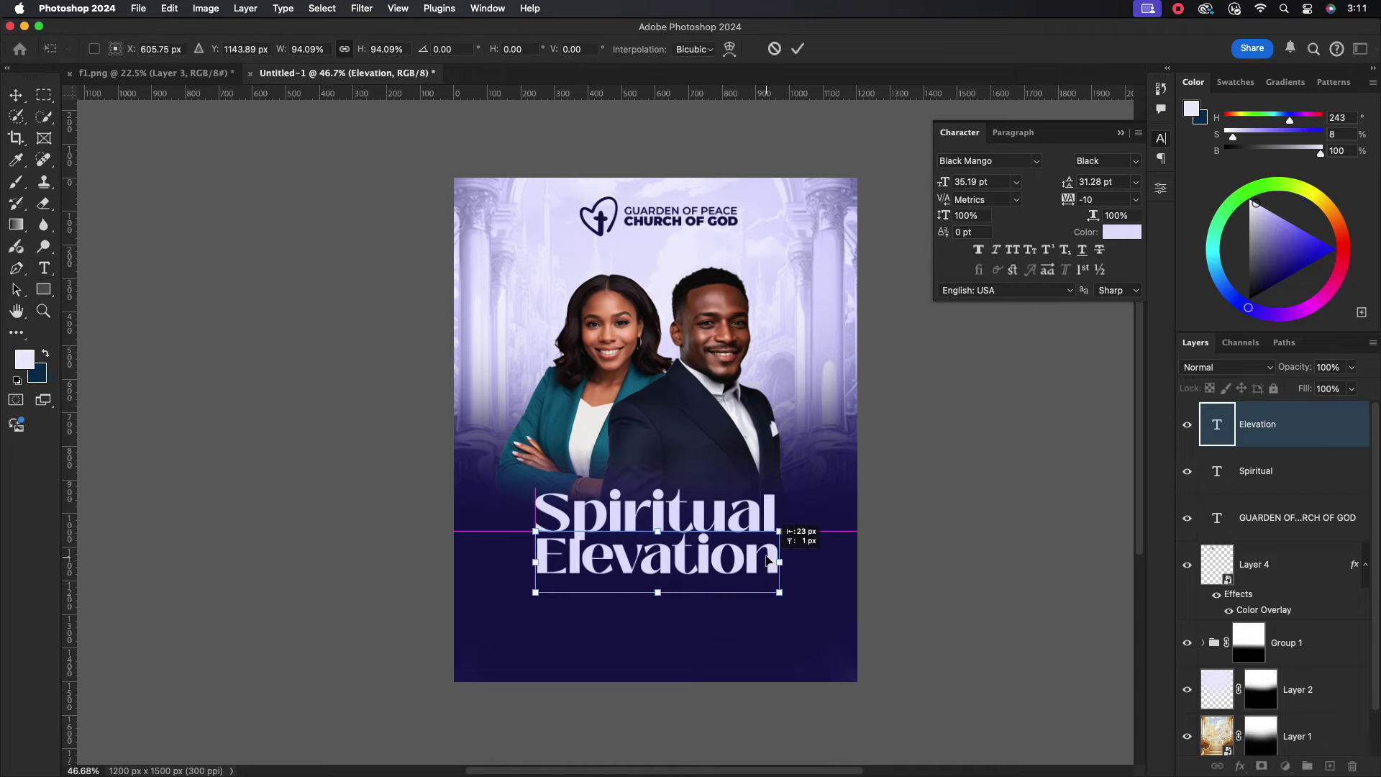
drag(768, 558, 769, 560)
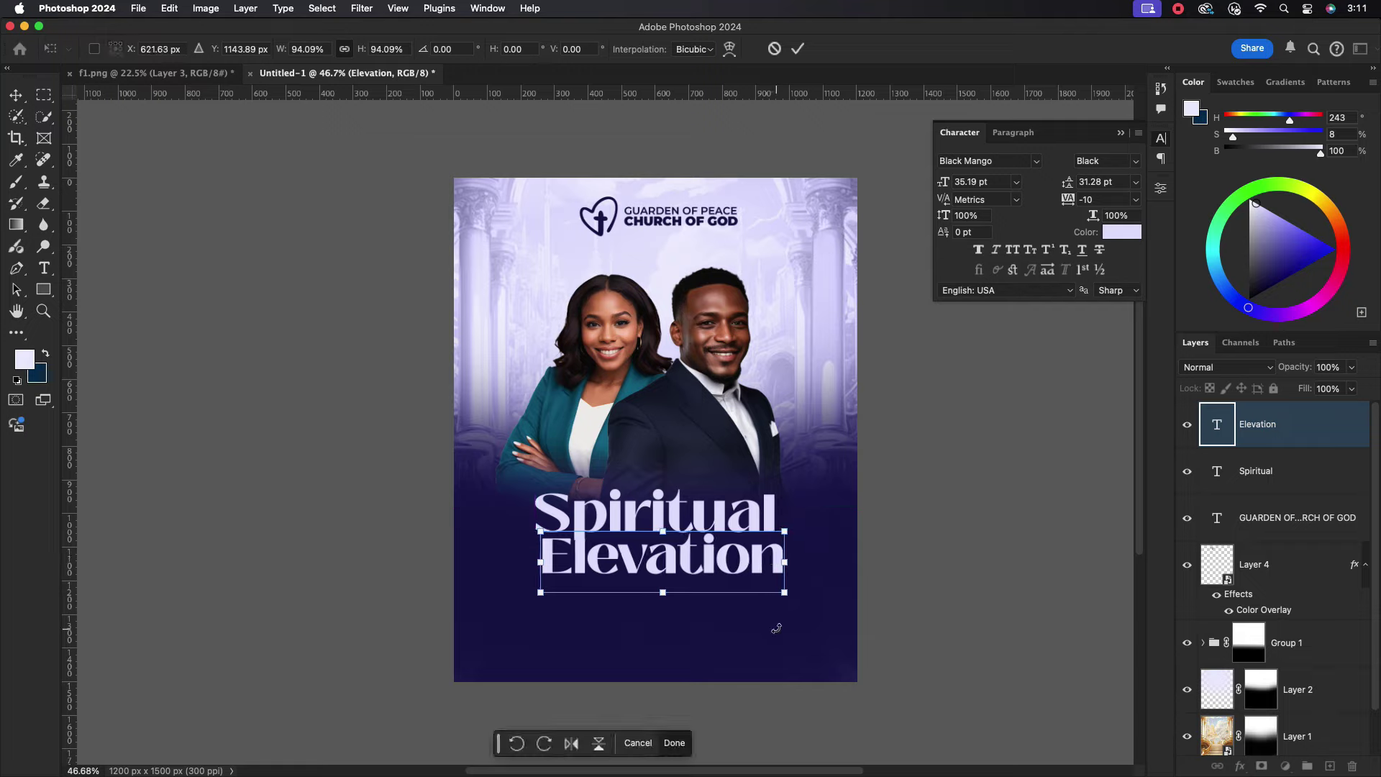
key(Up)
key(Up)
key(Up)
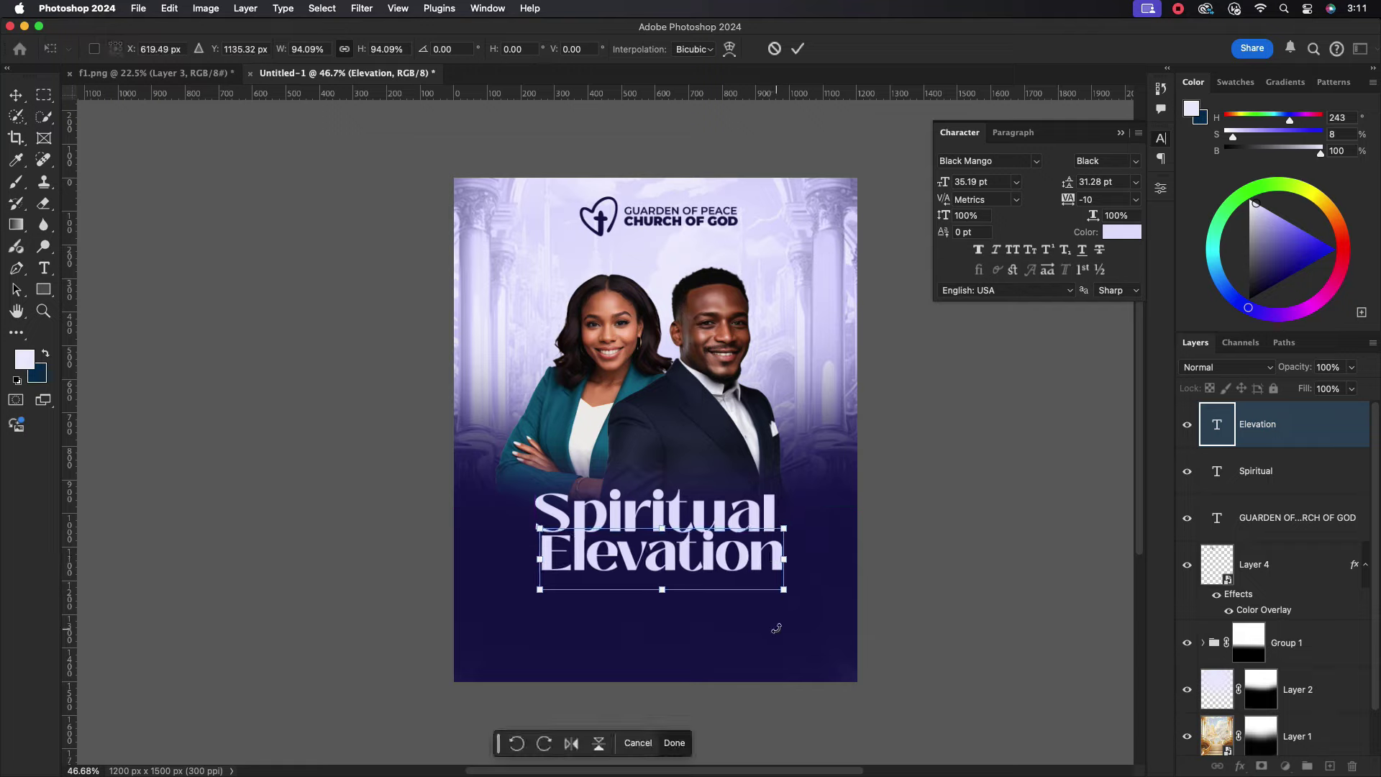
key(Up)
key(Up)
click(797, 48)
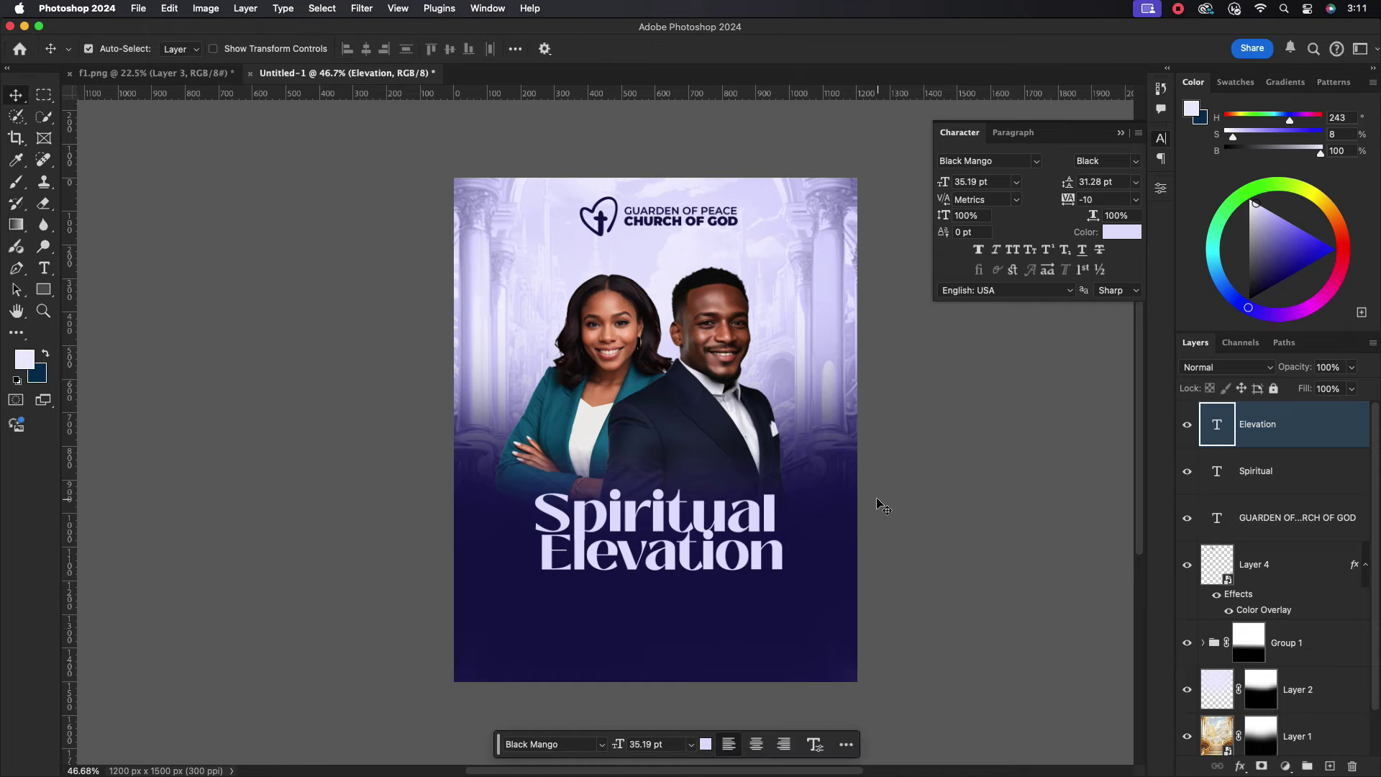
Scale both title lines down together and centre them on the flyer.
scroll(710, 586, up, 1)
click(717, 495)
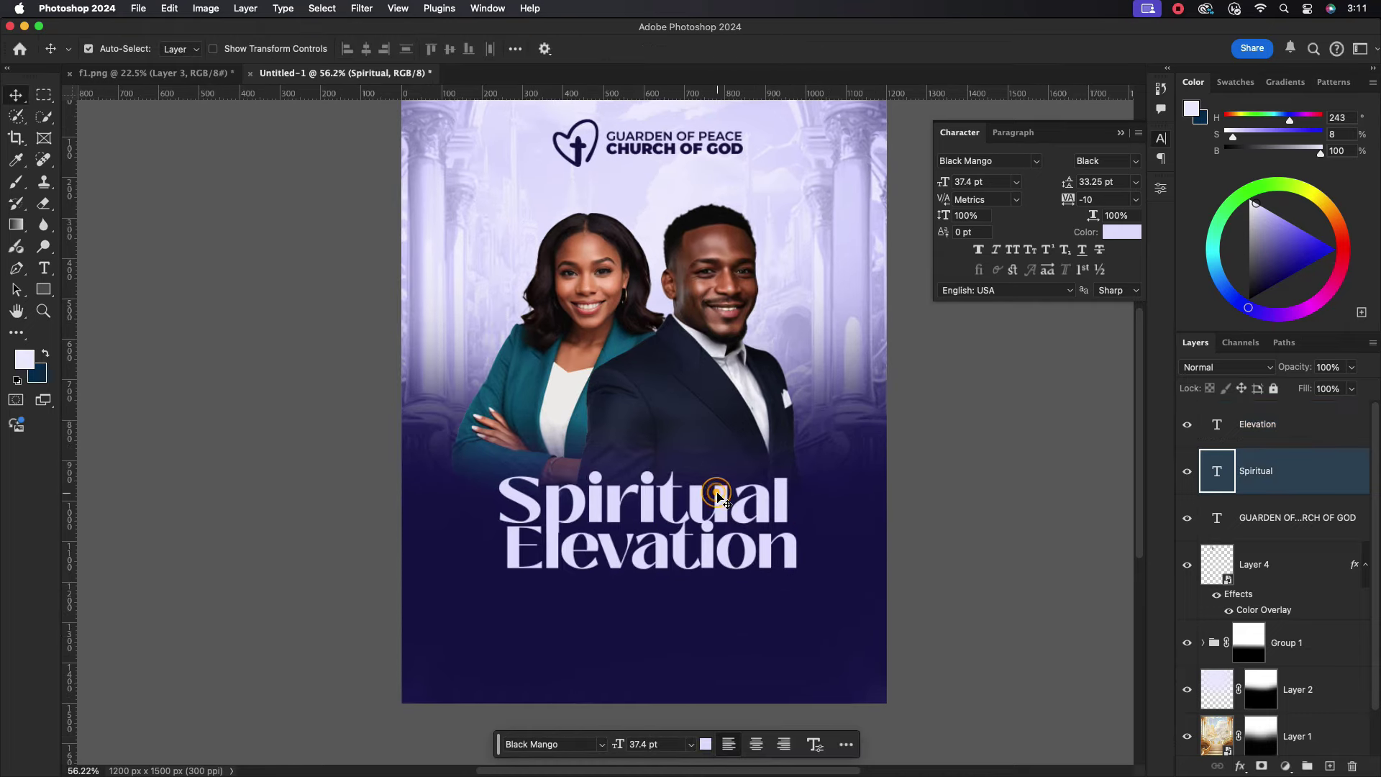
shift+click(735, 554)
key(ctrl+t)
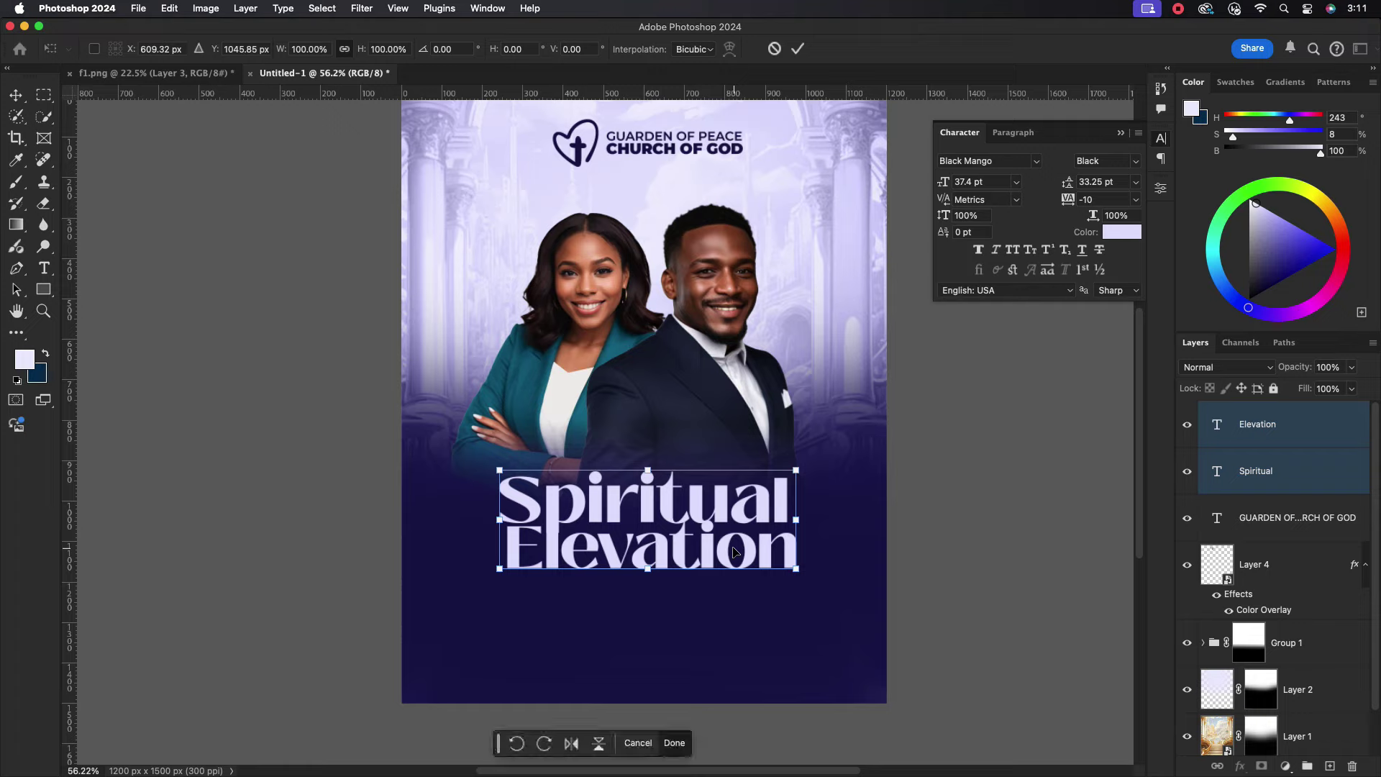
drag(795, 520, 736, 496)
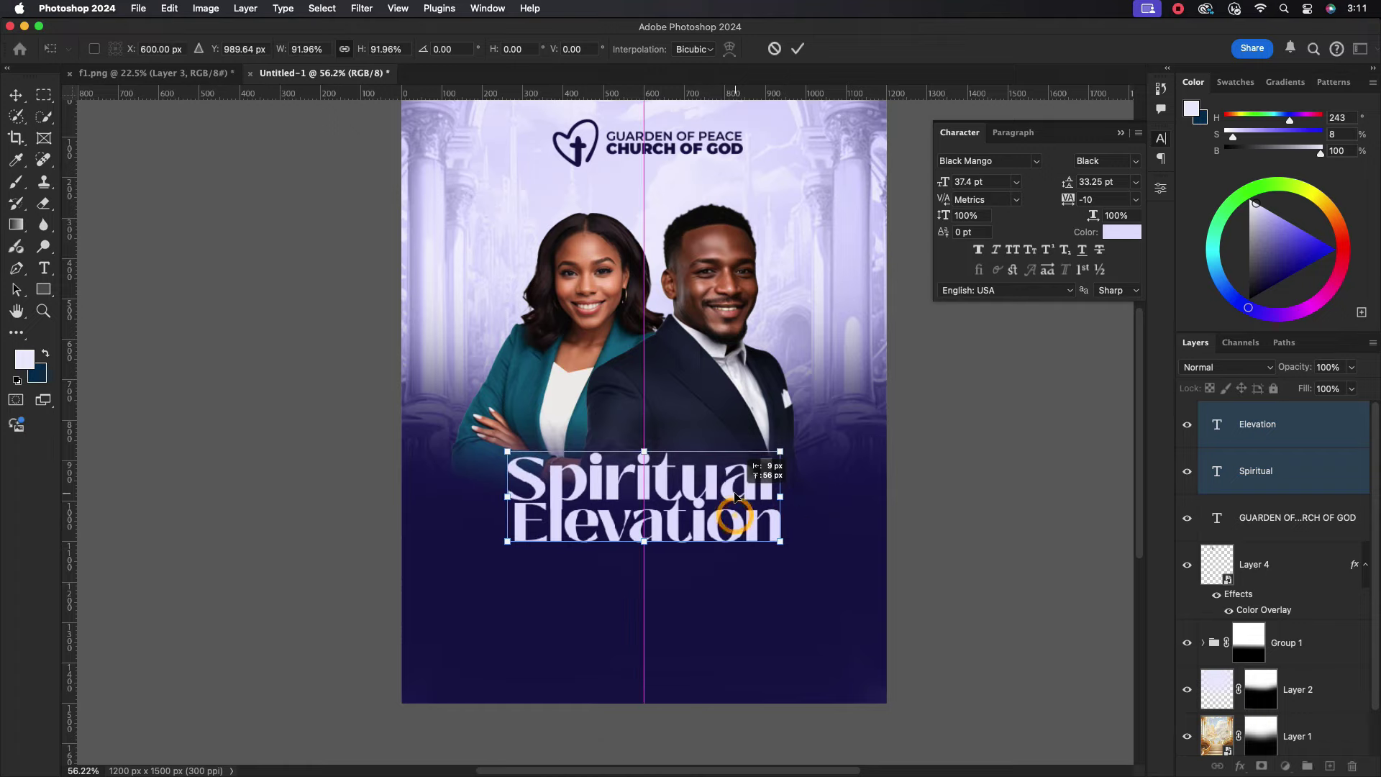
click(797, 48)
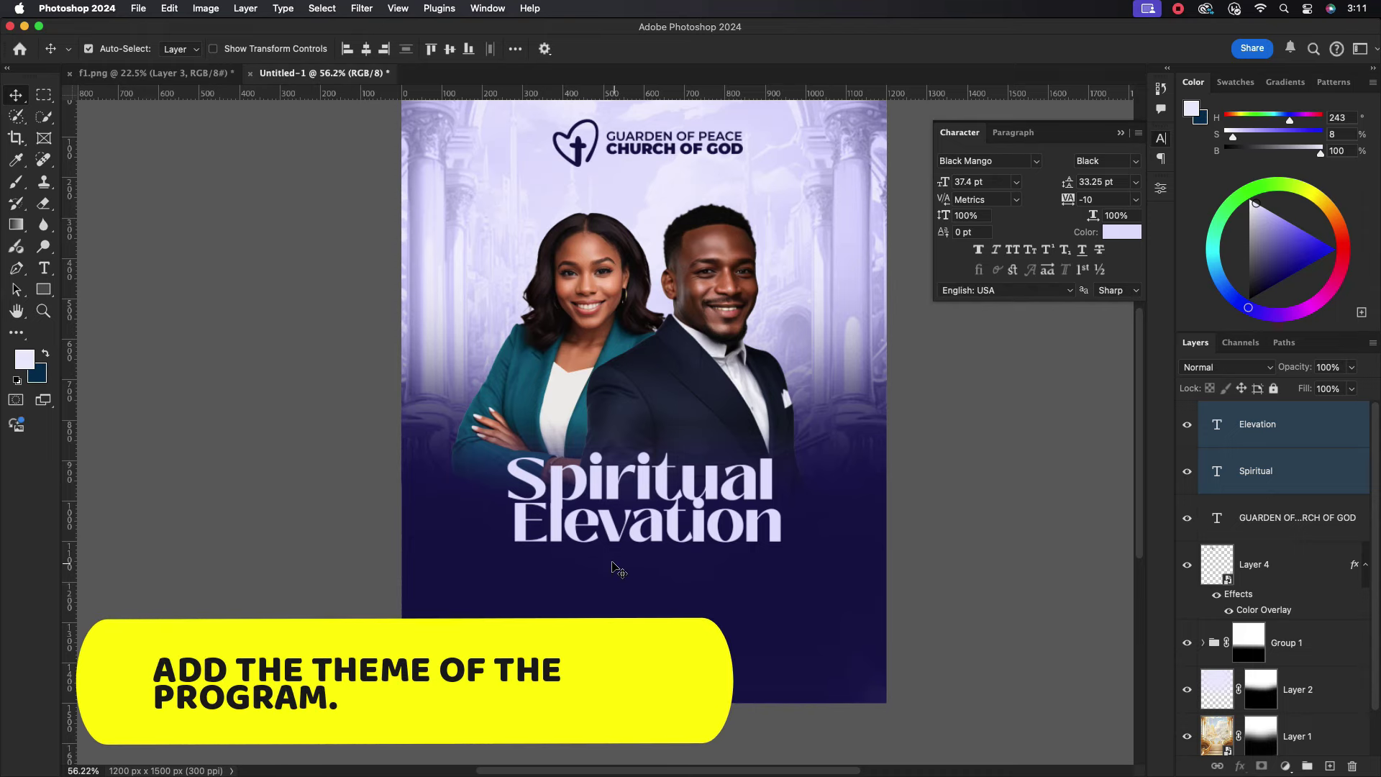
Type a new 'THOU LIFTED ME' text line below the title.
scroll(611, 590, up, 1)
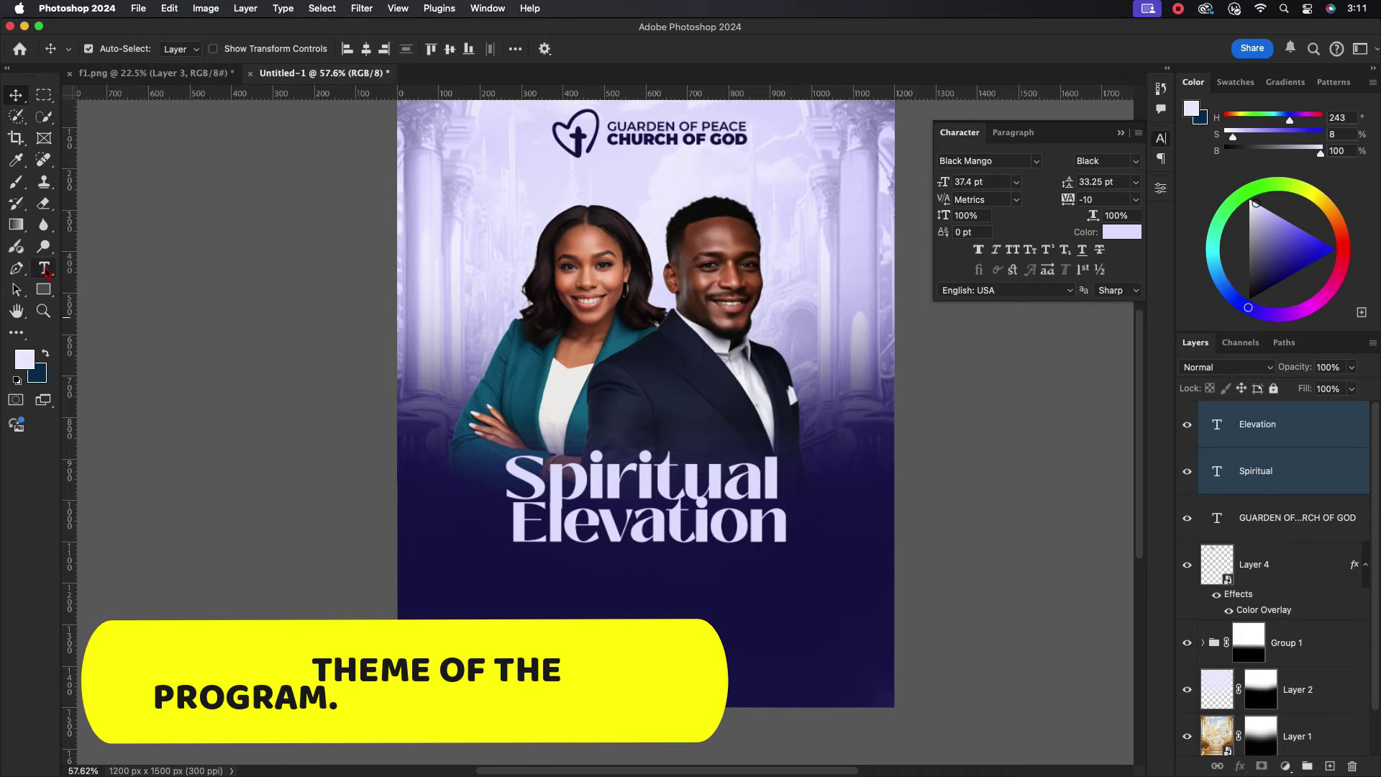
key(t)
click(538, 645)
text(t)
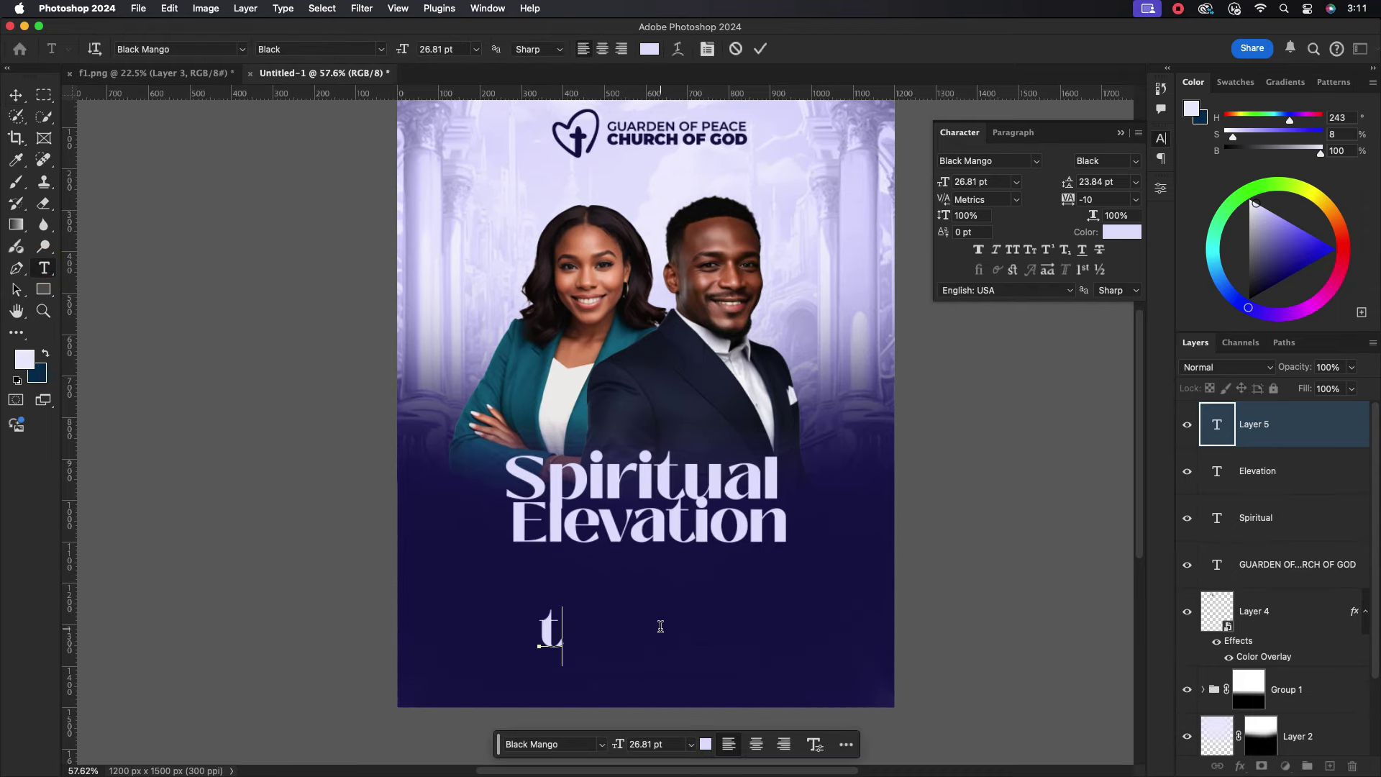
text(TYH)
key(BackSpace)
key(BackSpace)
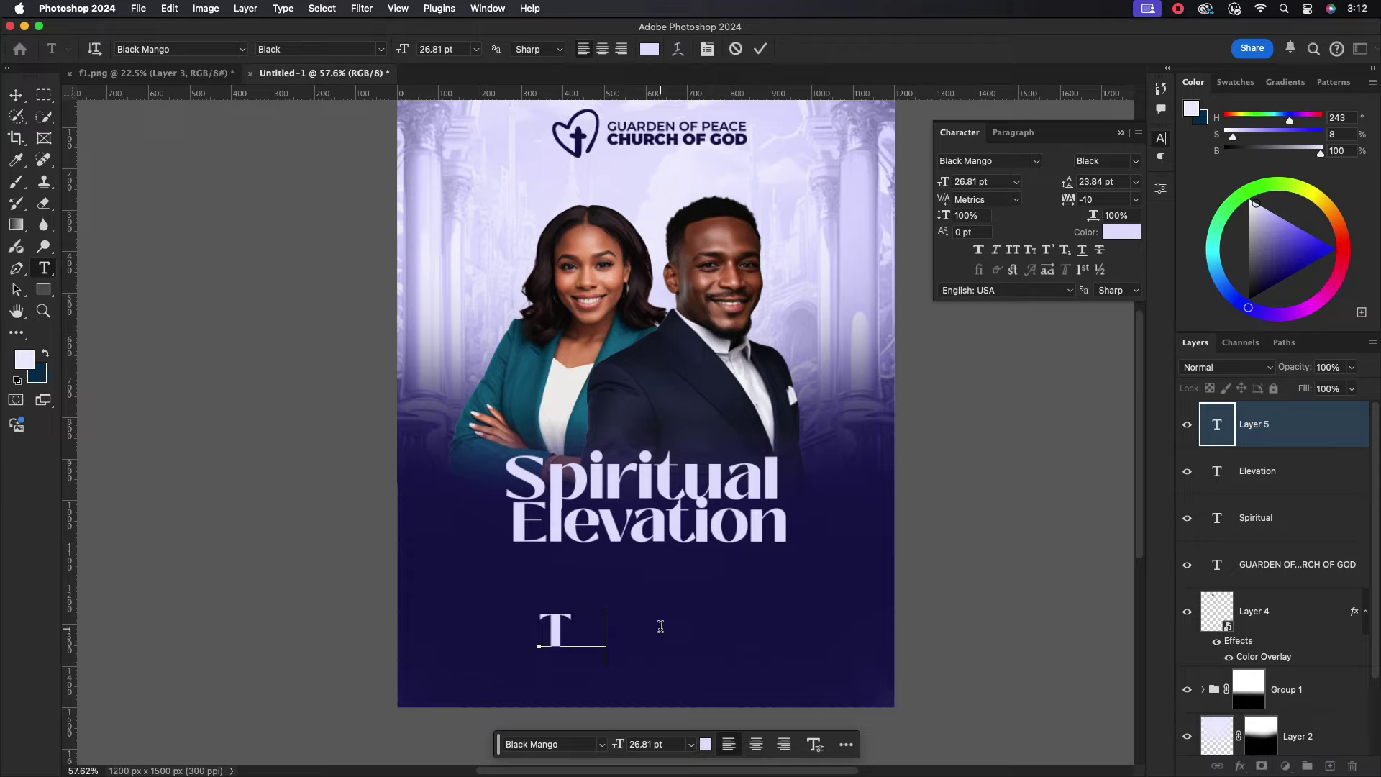
text(HOU )
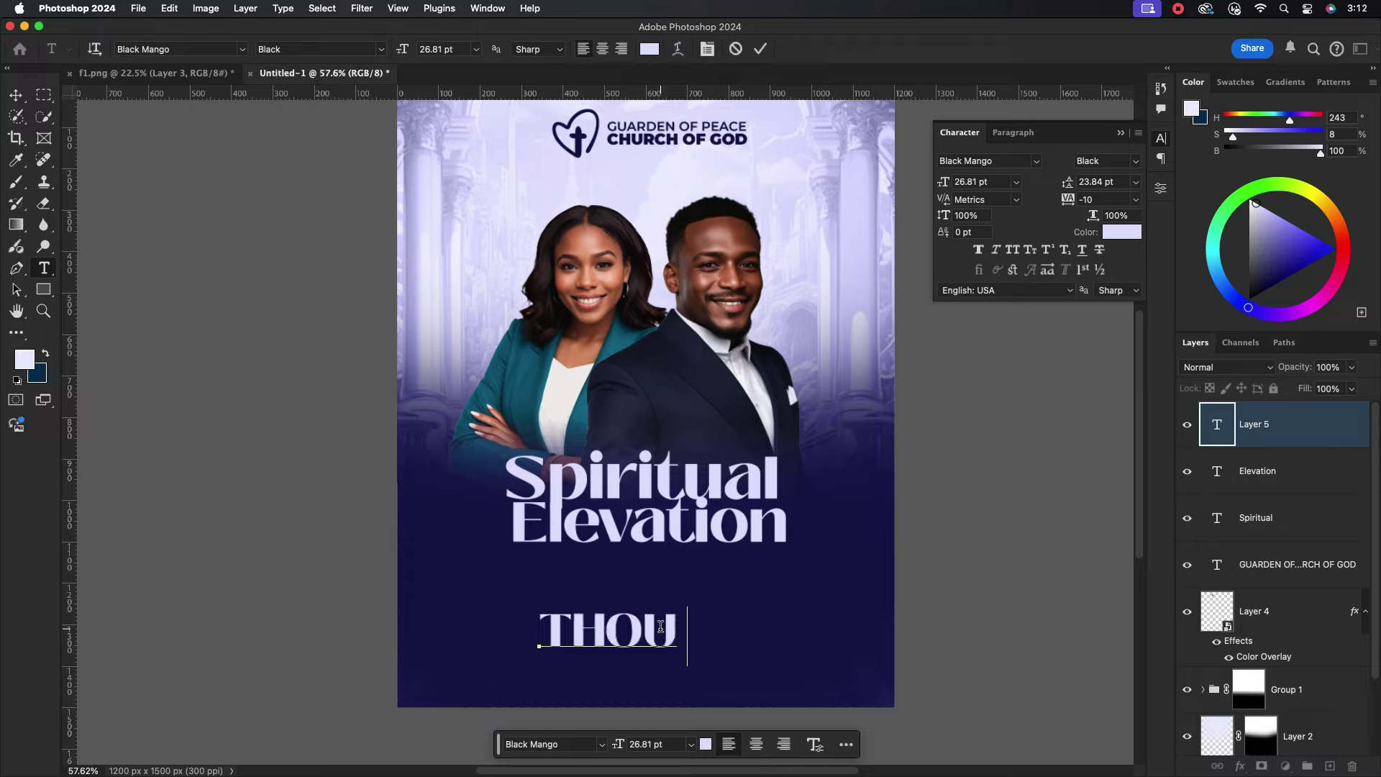
text(LIFTED M)
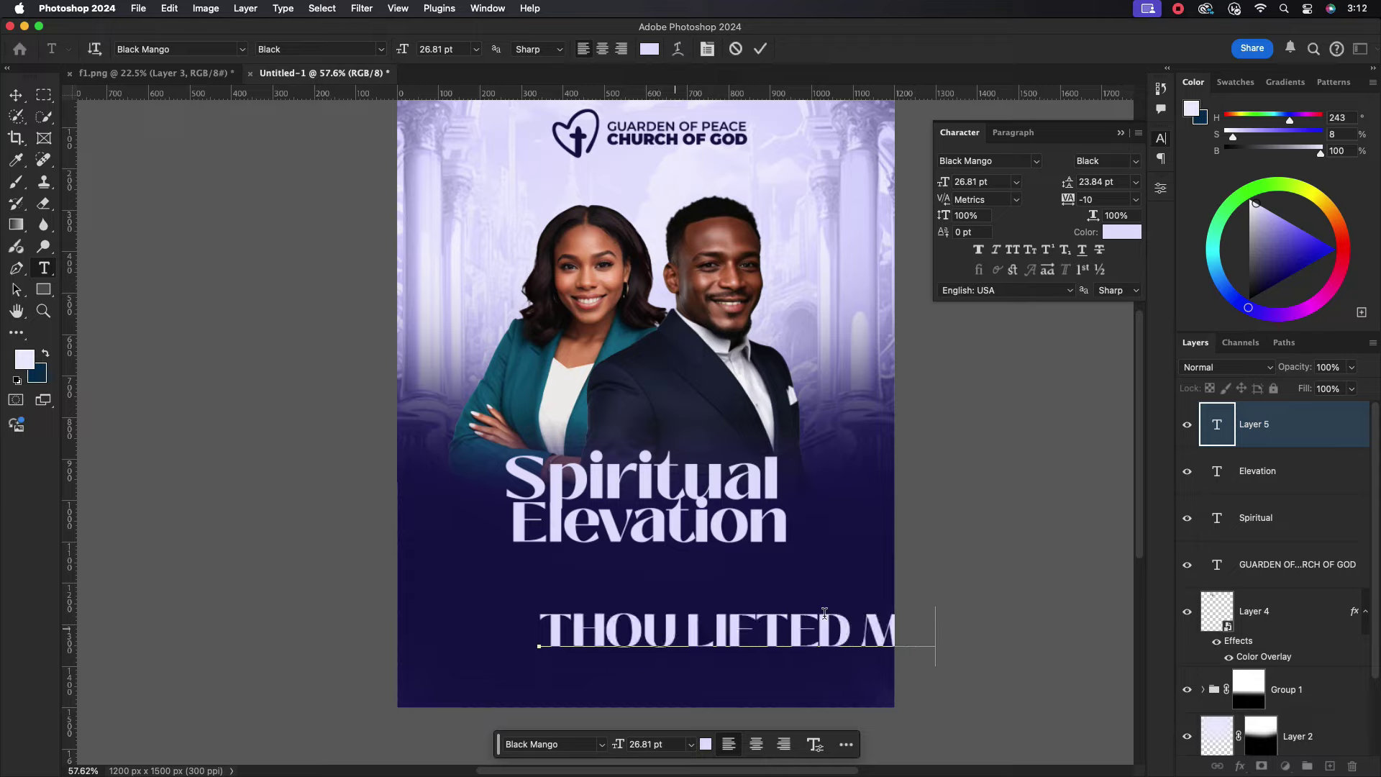
click(761, 49)
Make THOU LIFTED ME Medium, scale it under the title, and draw a small rectangle above.
key(v)
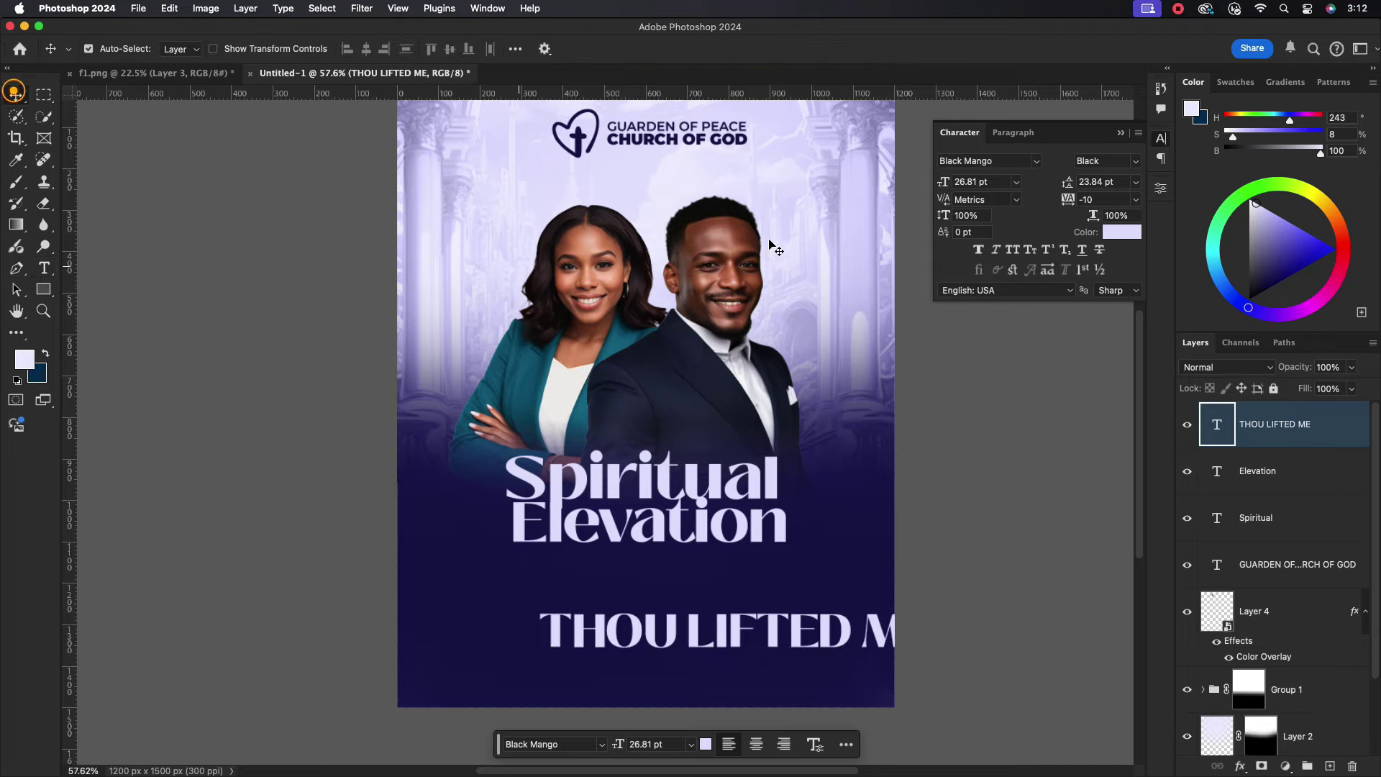
click(1135, 161)
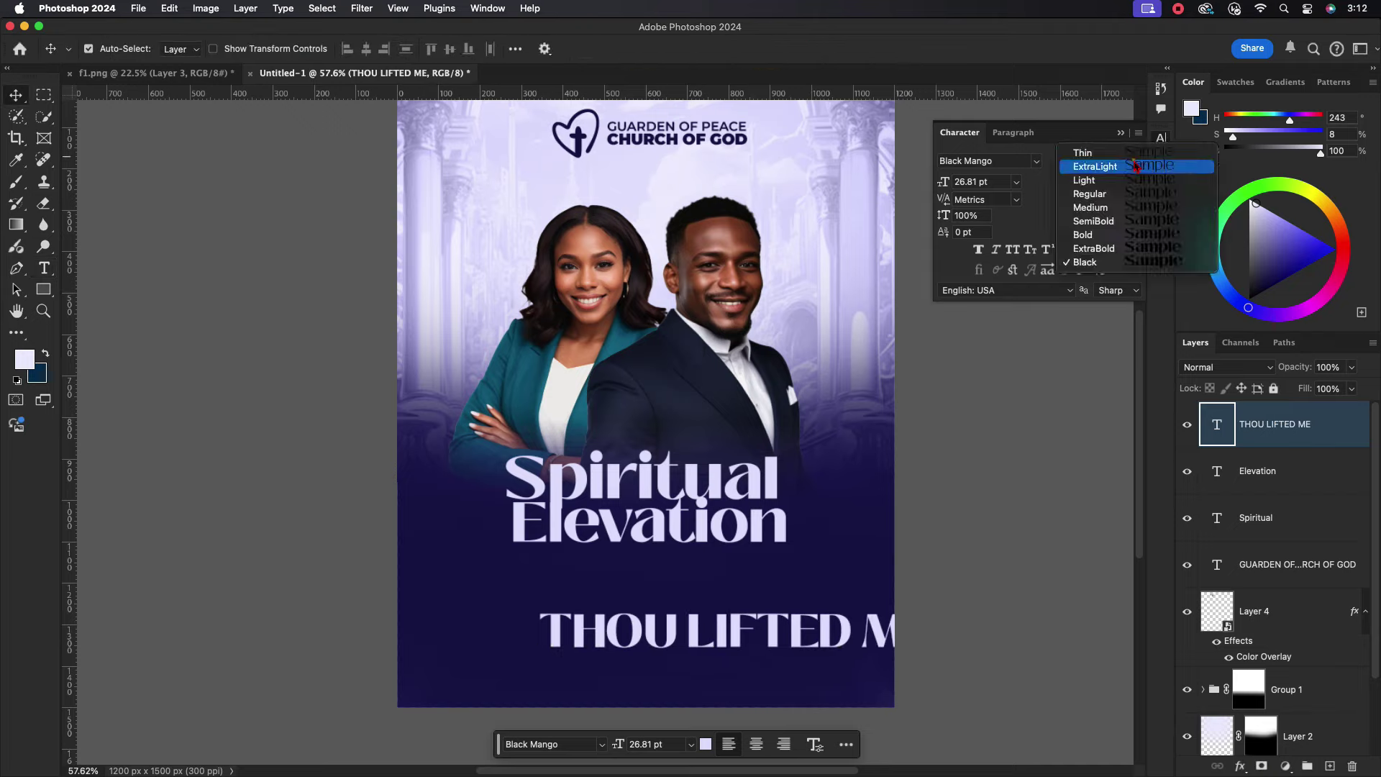
click(1109, 209)
drag(715, 631, 628, 610)
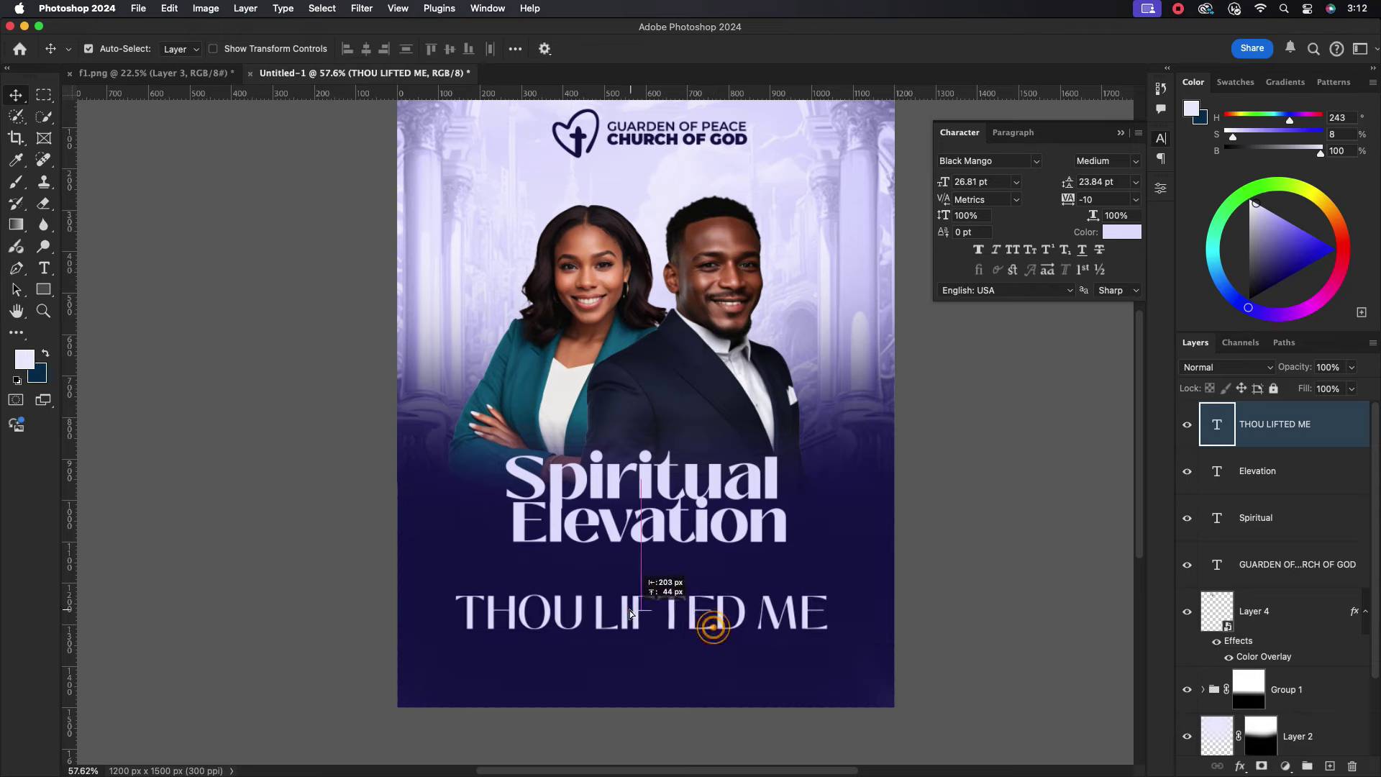
key(ctrl+t)
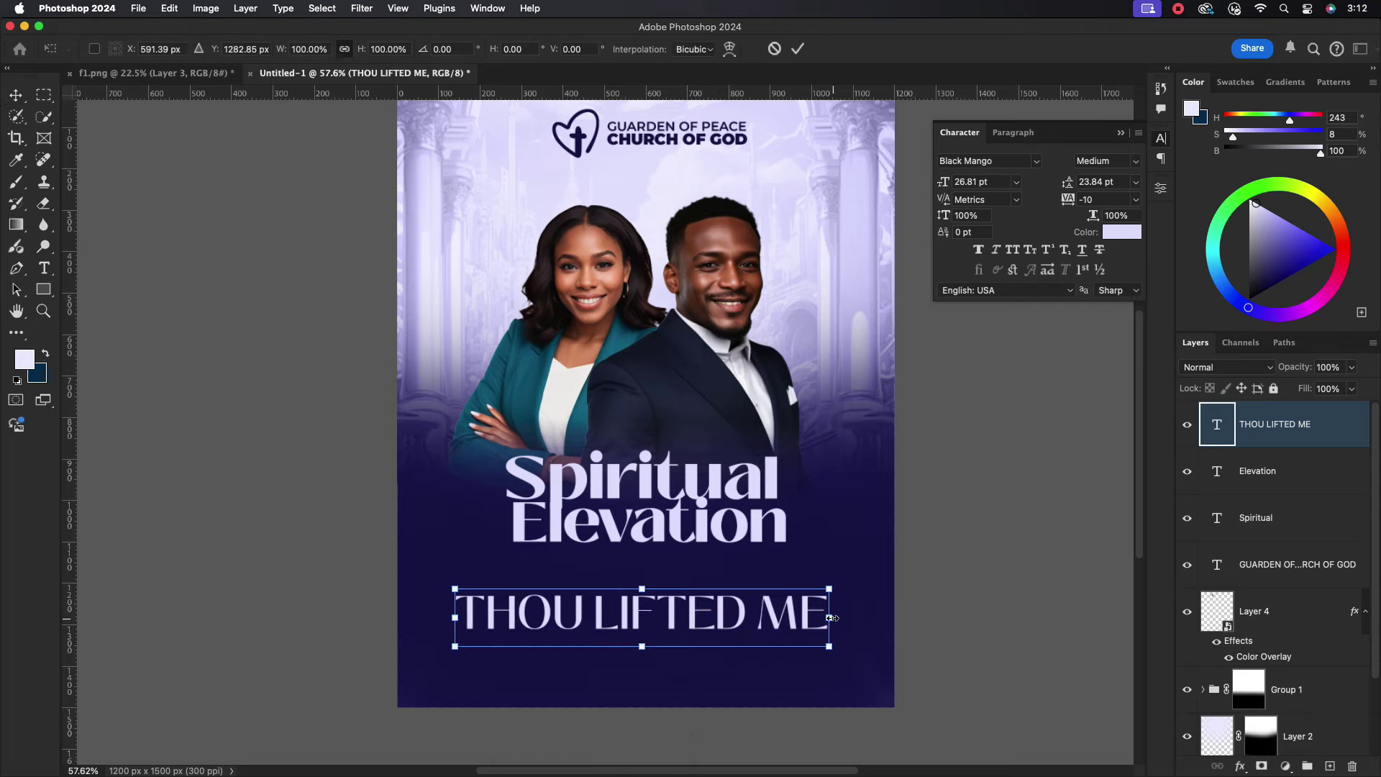
mouse_move(830, 617)
mouse_down()
mouse_move(665, 617)
mouse_move(659, 591)
mouse_up()
click(803, 48)
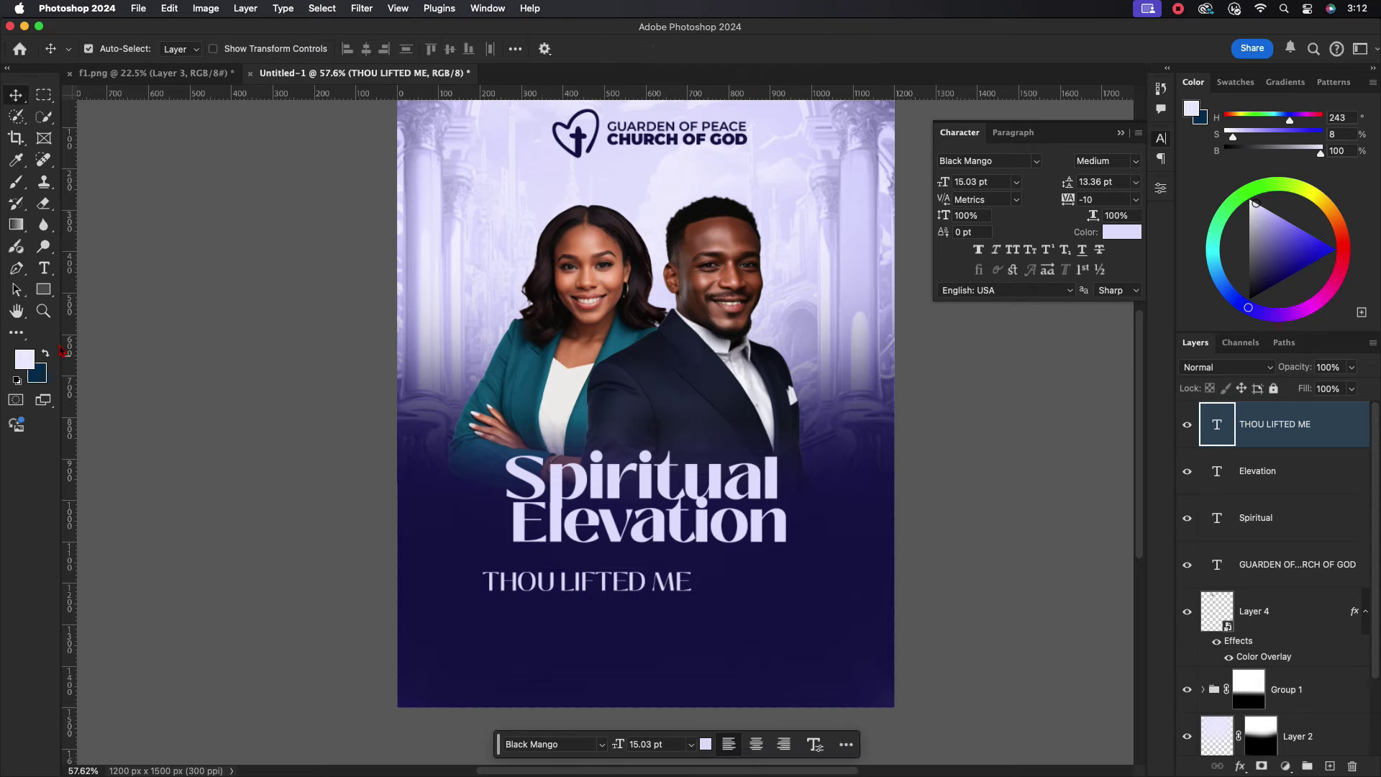
click(43, 289)
drag(484, 548, 563, 568)
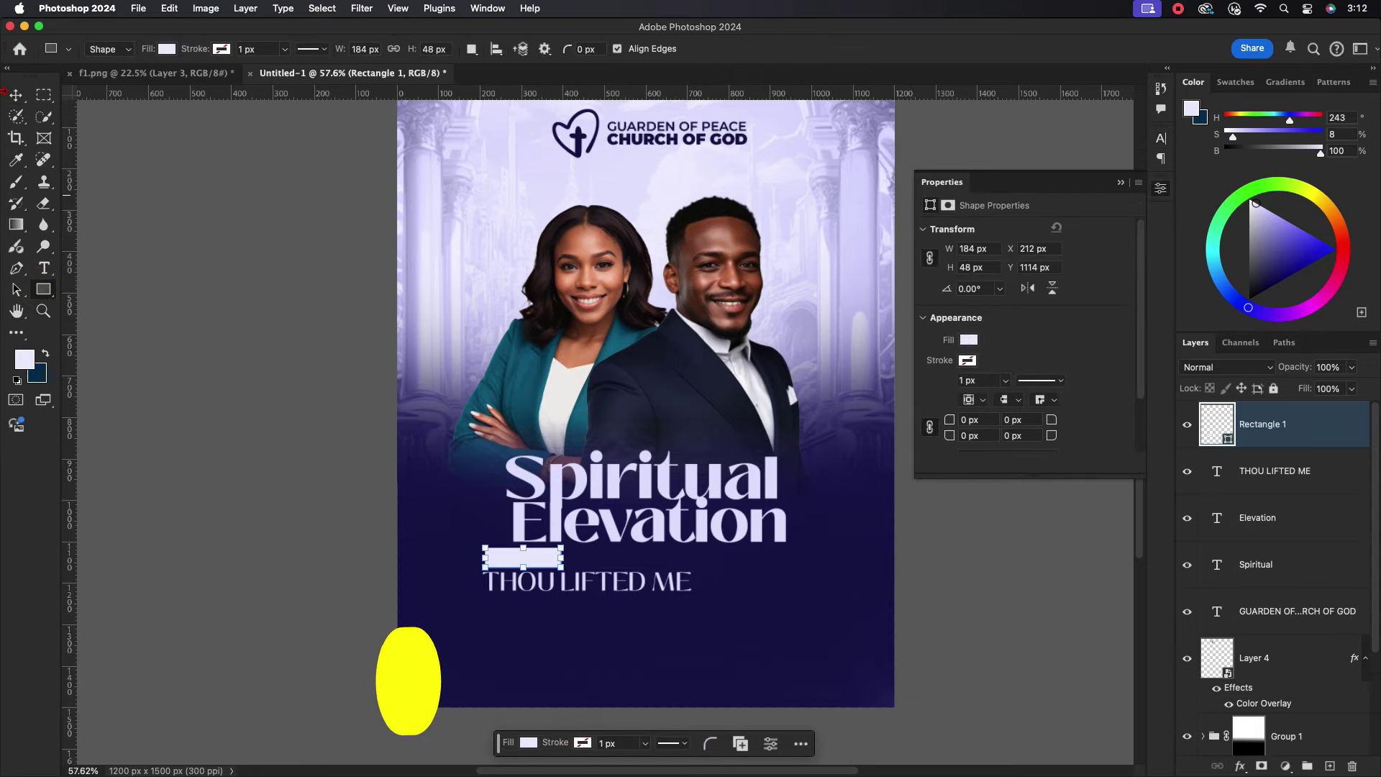
Add a 'THEME' text line and scale it onto the rectangle.
key(v)
scroll(561, 581, up, 2)
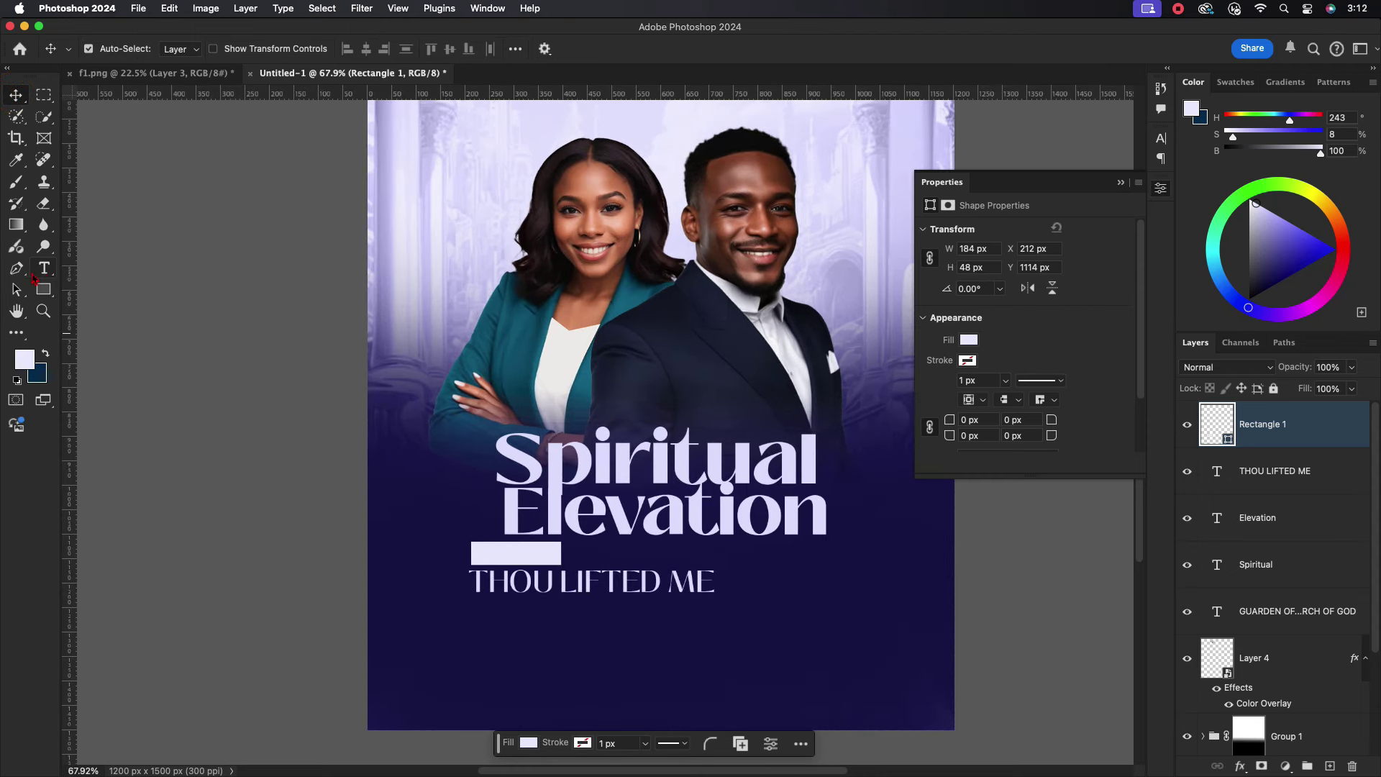
click(44, 268)
click(540, 667)
text(THE)
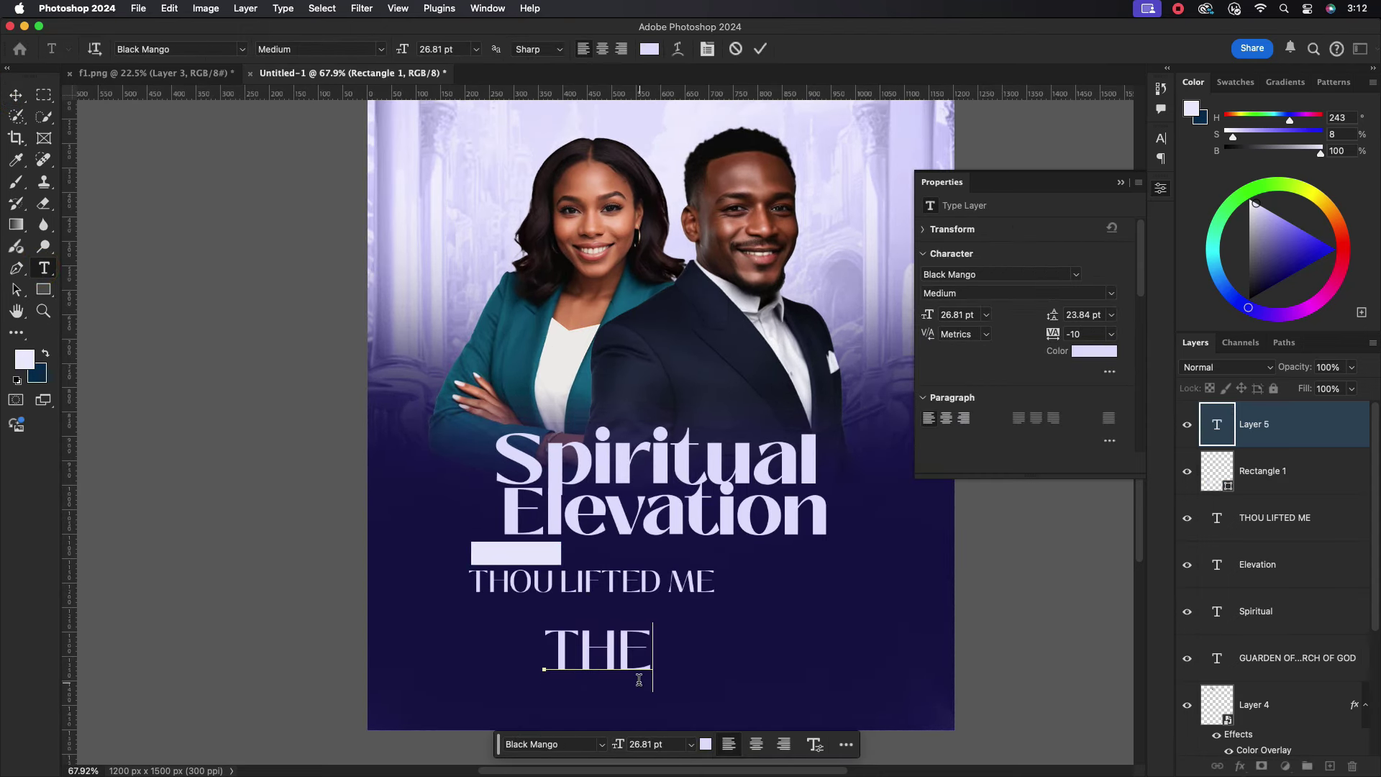
text(ME:)
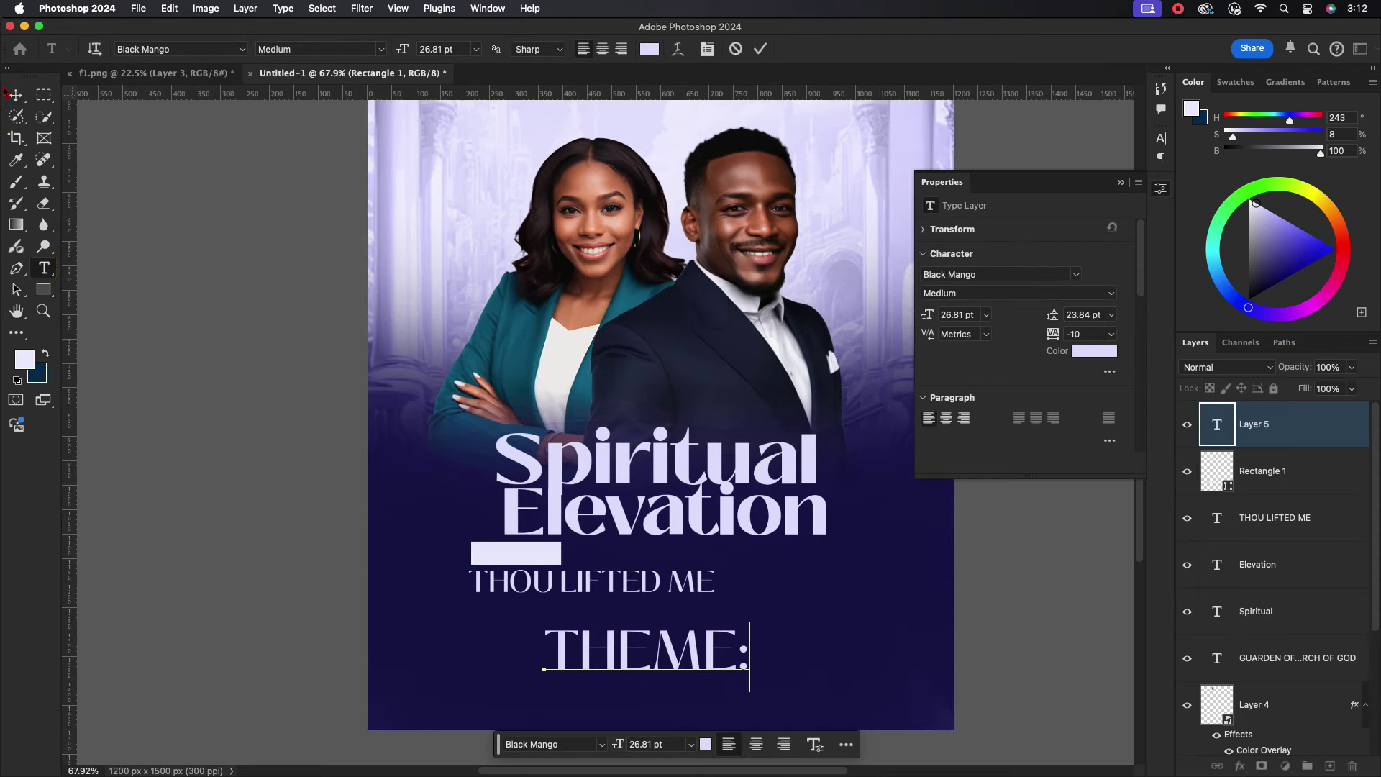
click(14, 94)
key(ctrl+t)
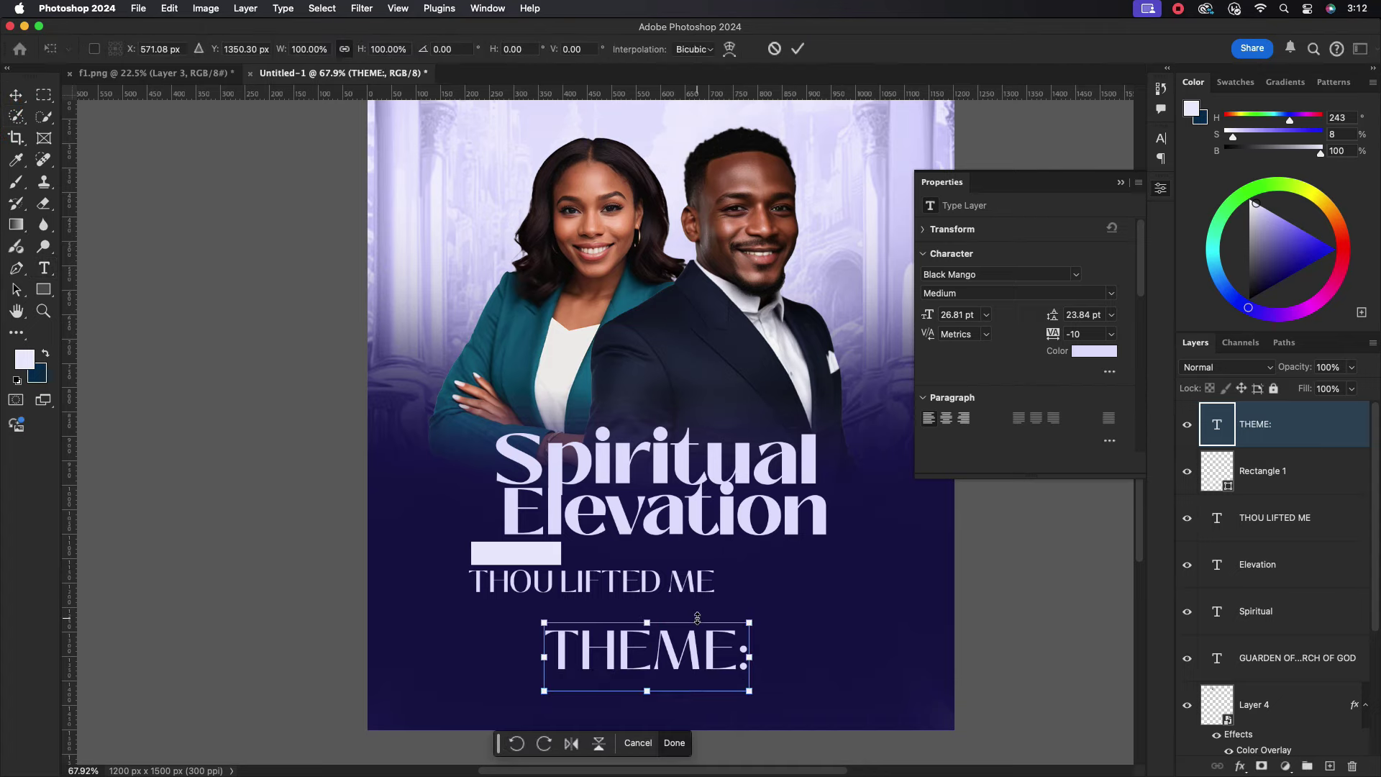
mouse_move(749, 690)
mouse_down()
mouse_move(628, 665)
mouse_move(514, 511)
mouse_up()
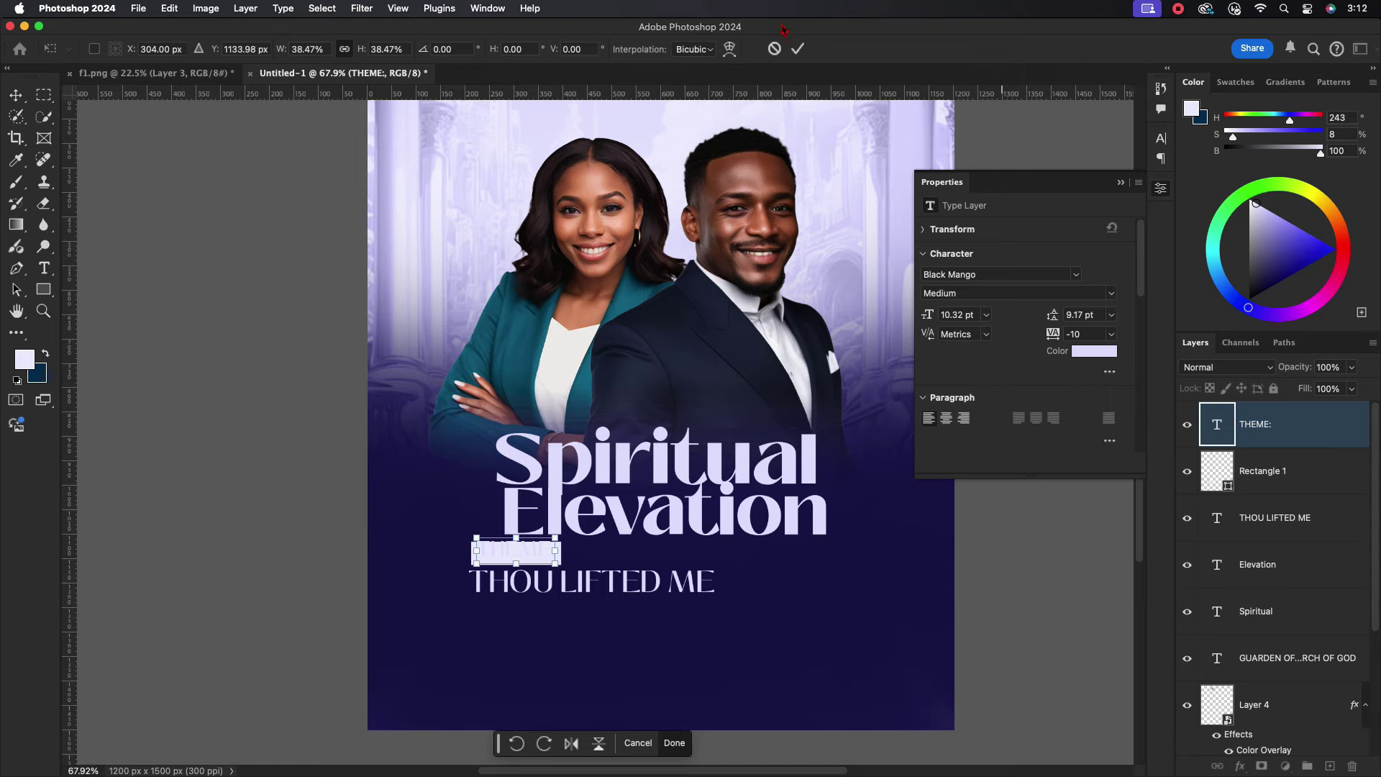
click(798, 48)
Colour THEME: dark navy 161350, fit it inside the rectangle, and make it Bold.
click(1161, 137)
click(1121, 231)
click(853, 672)
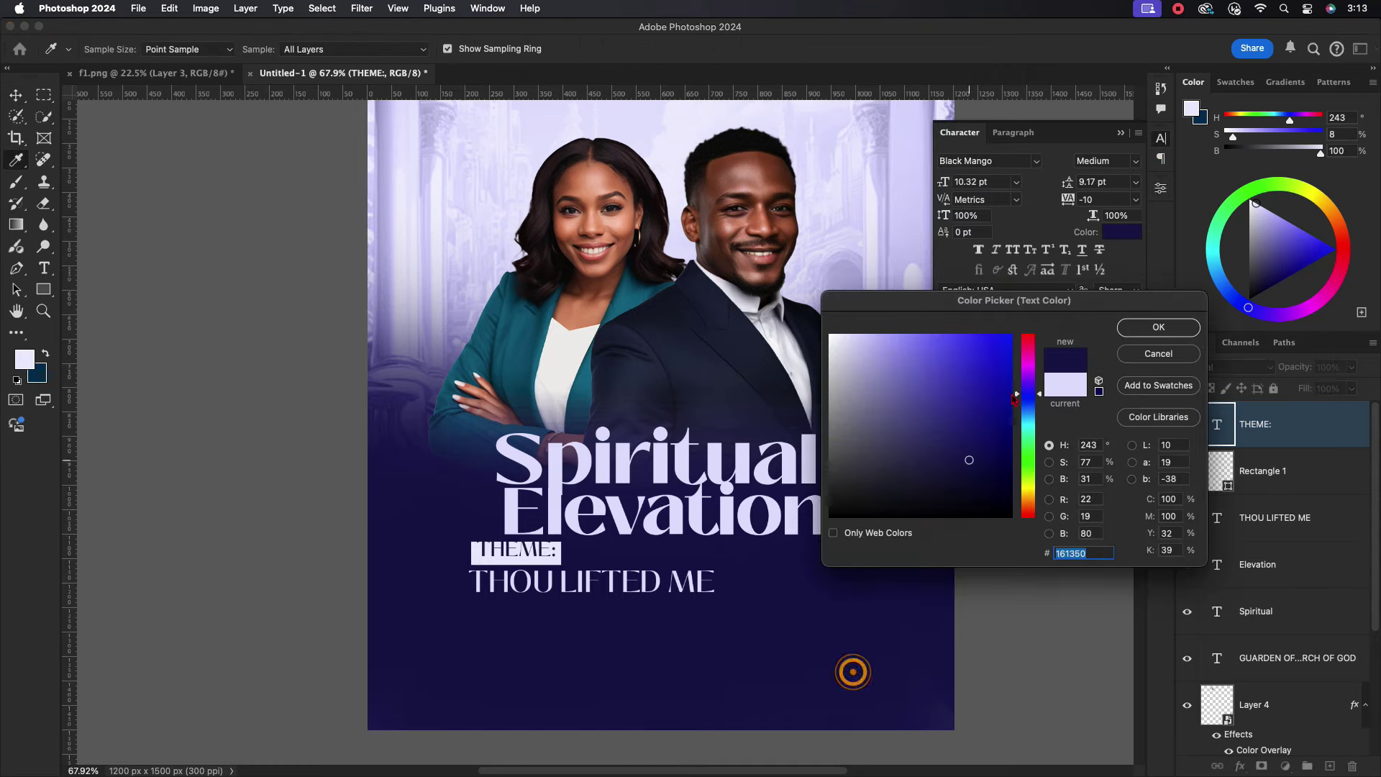
click(1143, 328)
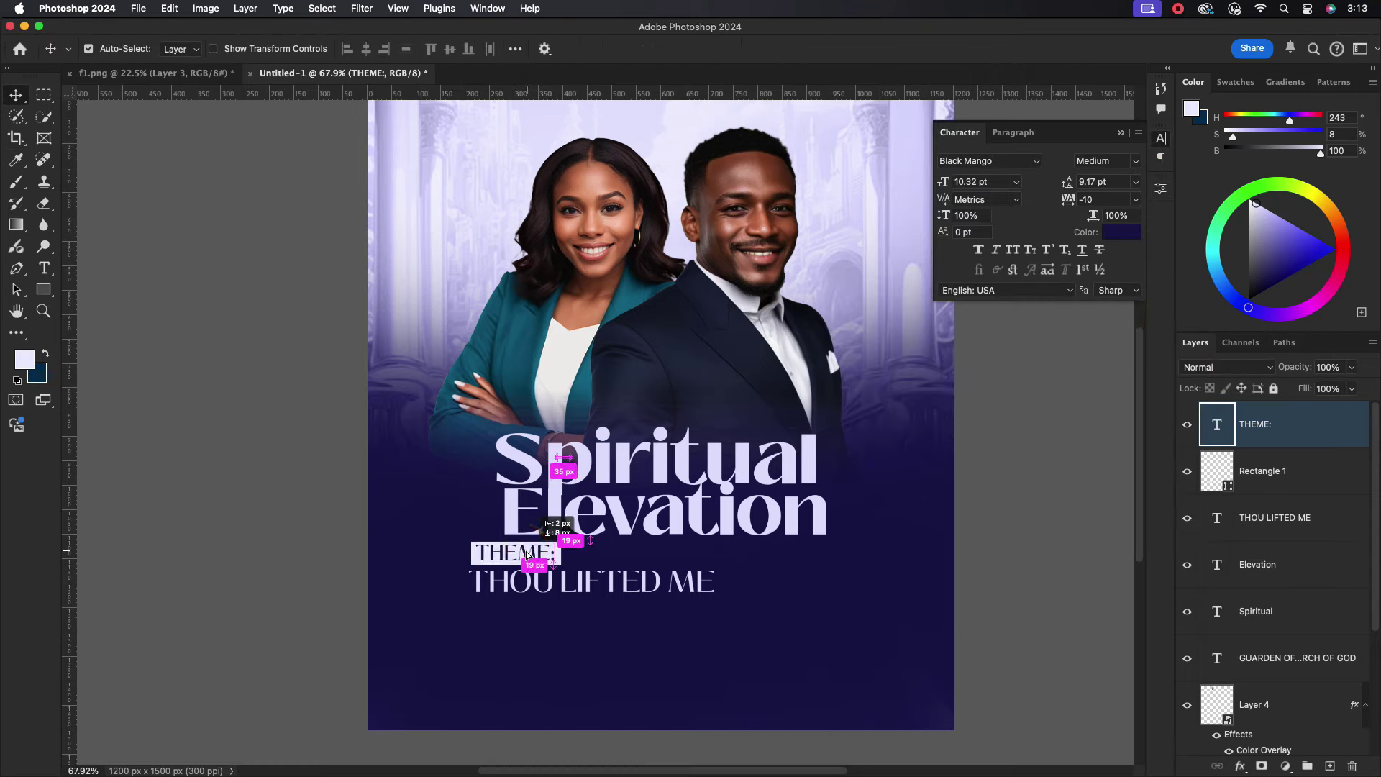
key(ctrl+t)
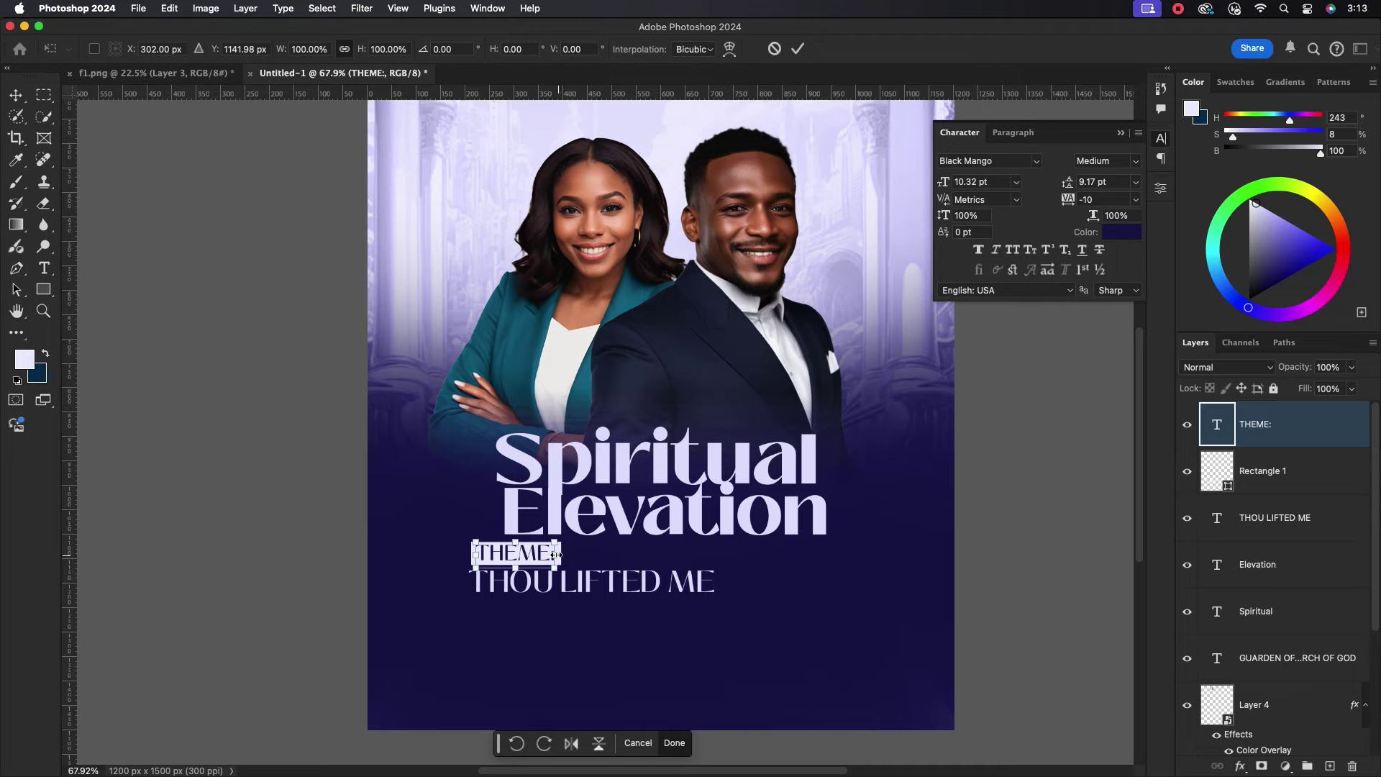
drag(556, 555, 547, 555)
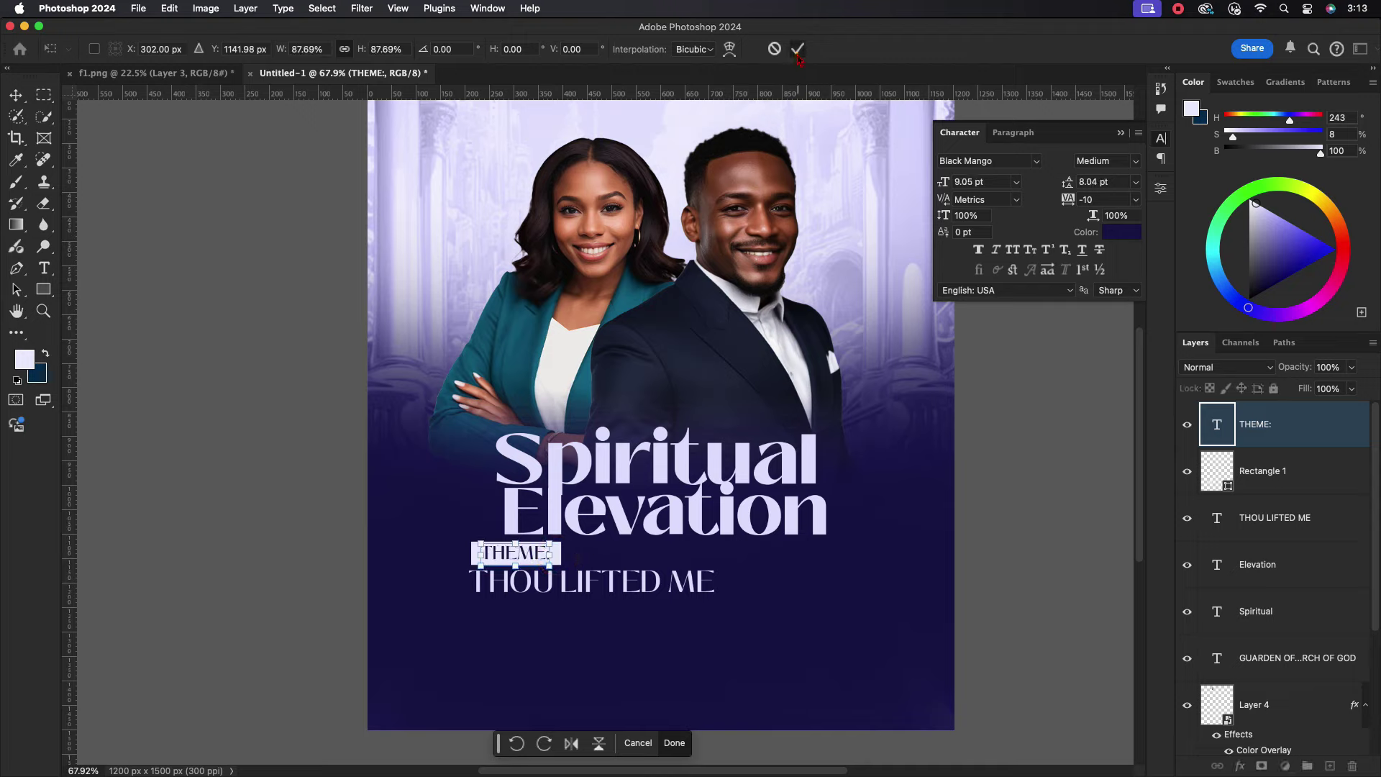
click(798, 52)
click(1136, 162)
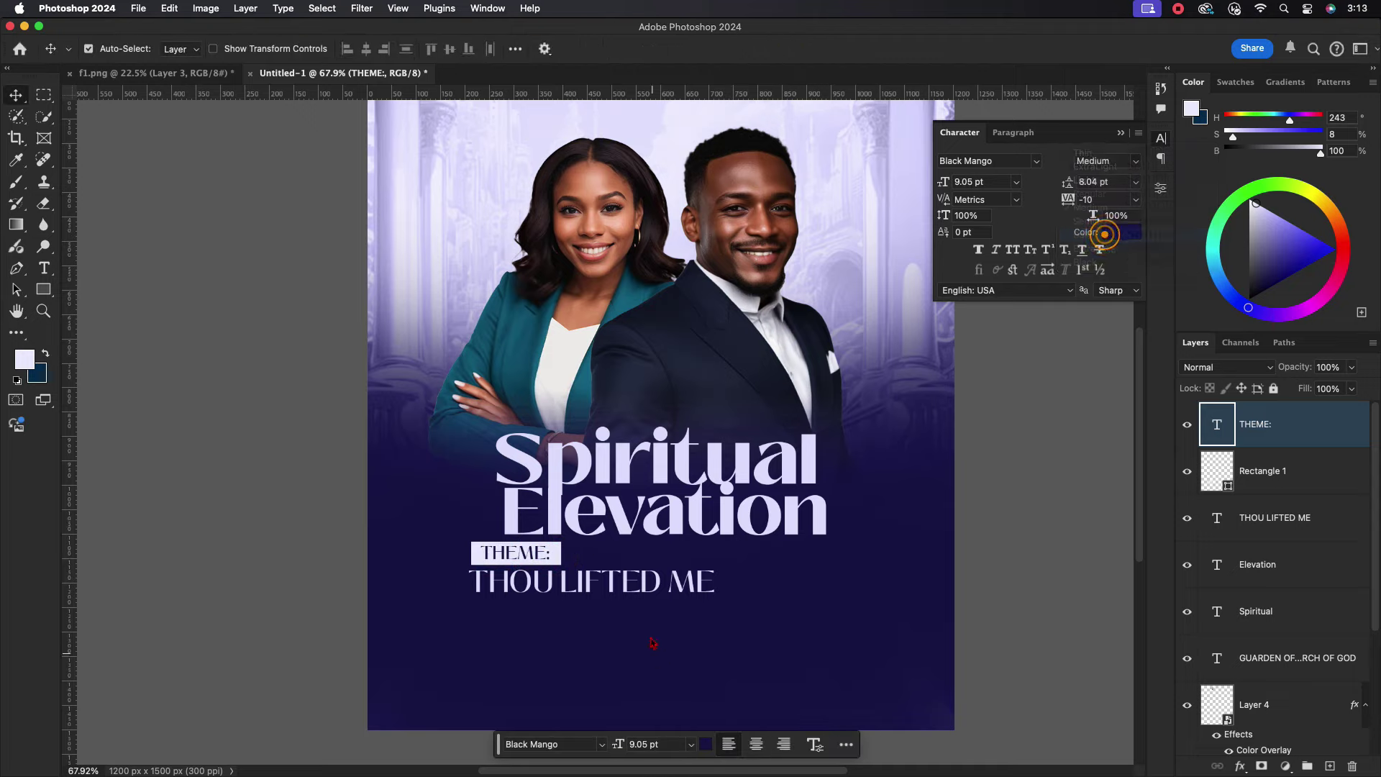
click(1100, 234)
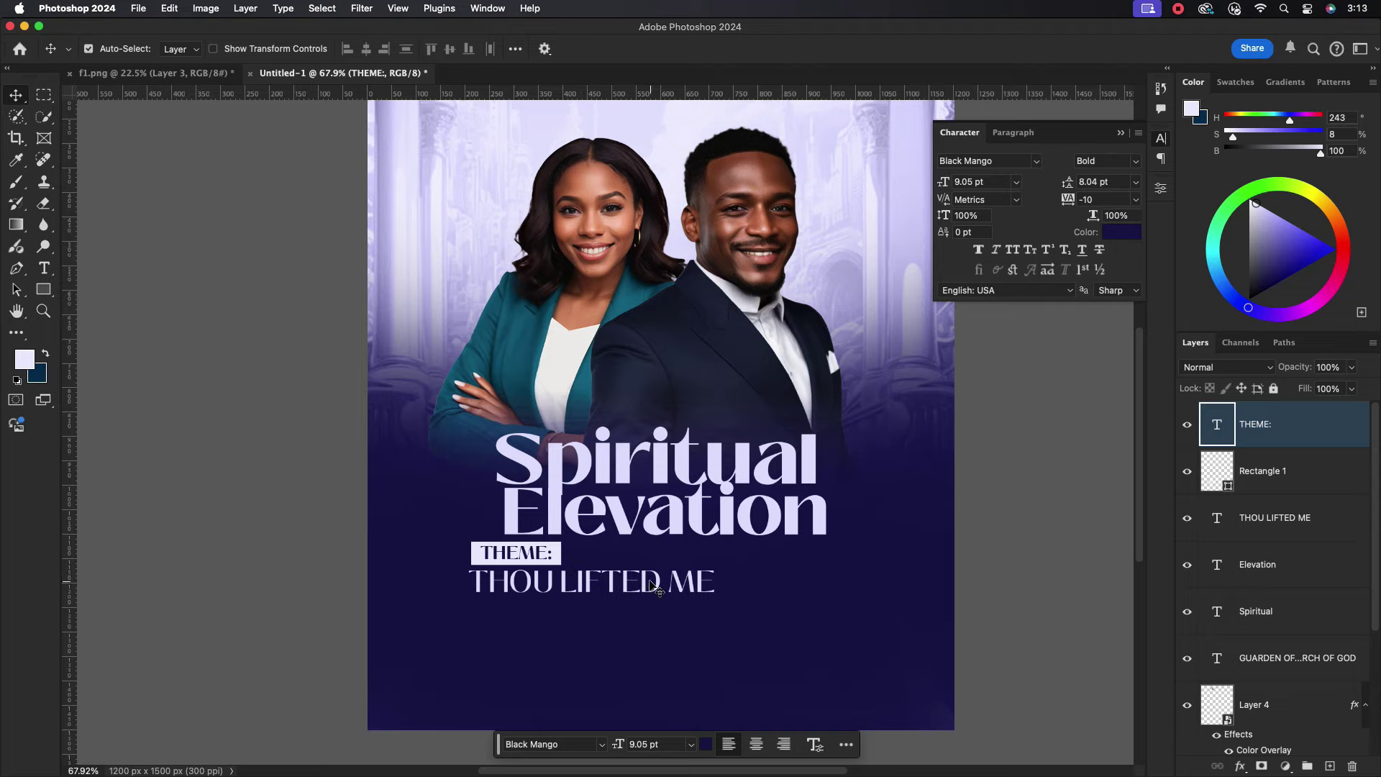
Shrink THOU LIFTED ME to about 85%, set tracking 0, bold, and align under THEME:.
click(655, 586)
key(ctrl+t)
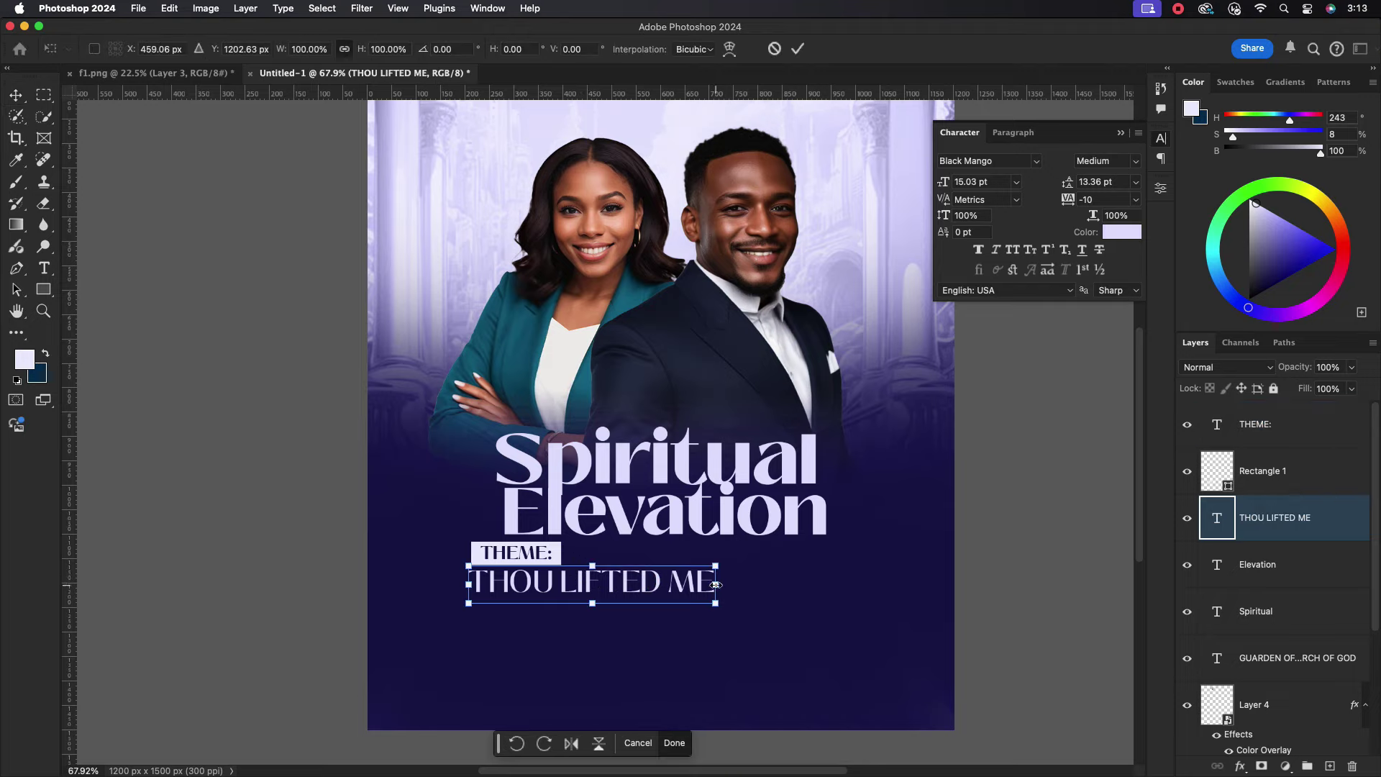
mouse_move(716, 584)
mouse_down()
mouse_move(741, 568)
mouse_move(682, 581)
mouse_up()
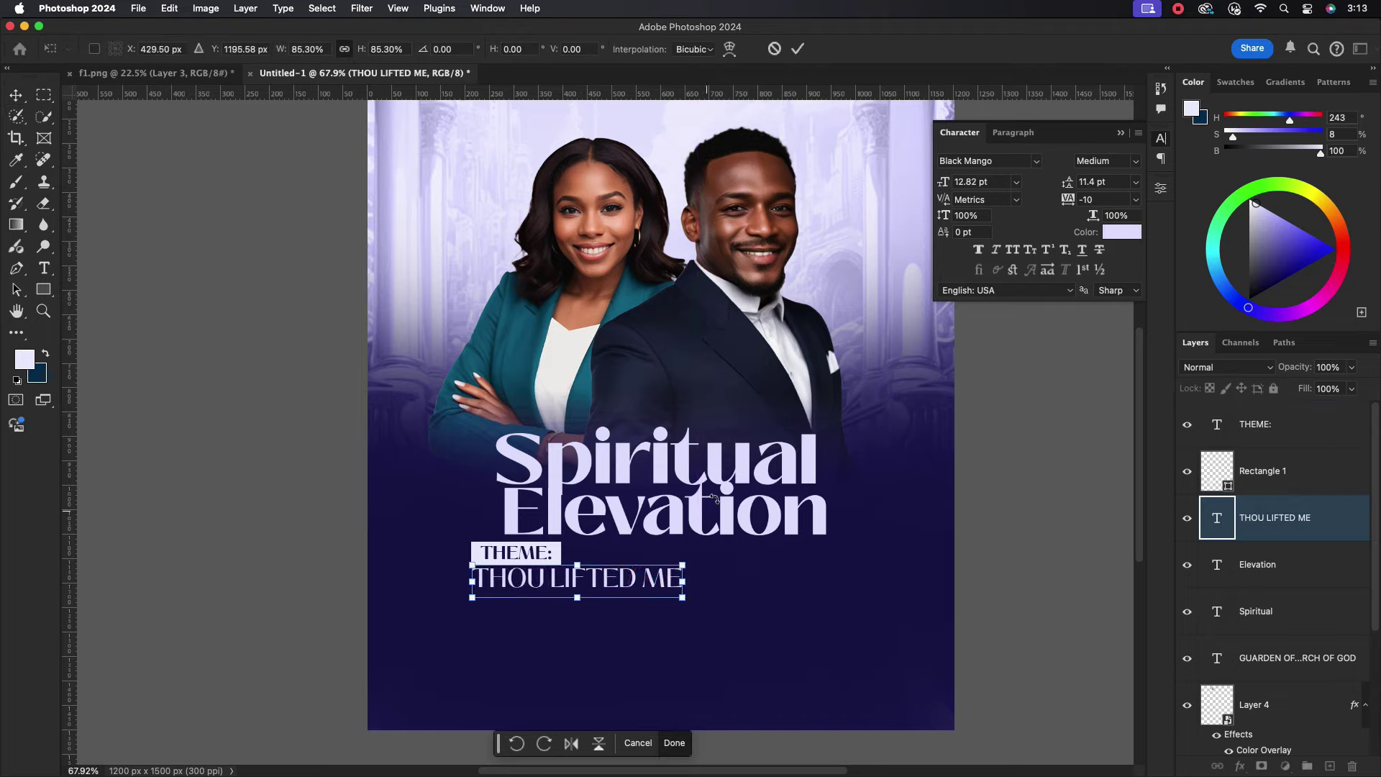
click(797, 49)
click(1134, 199)
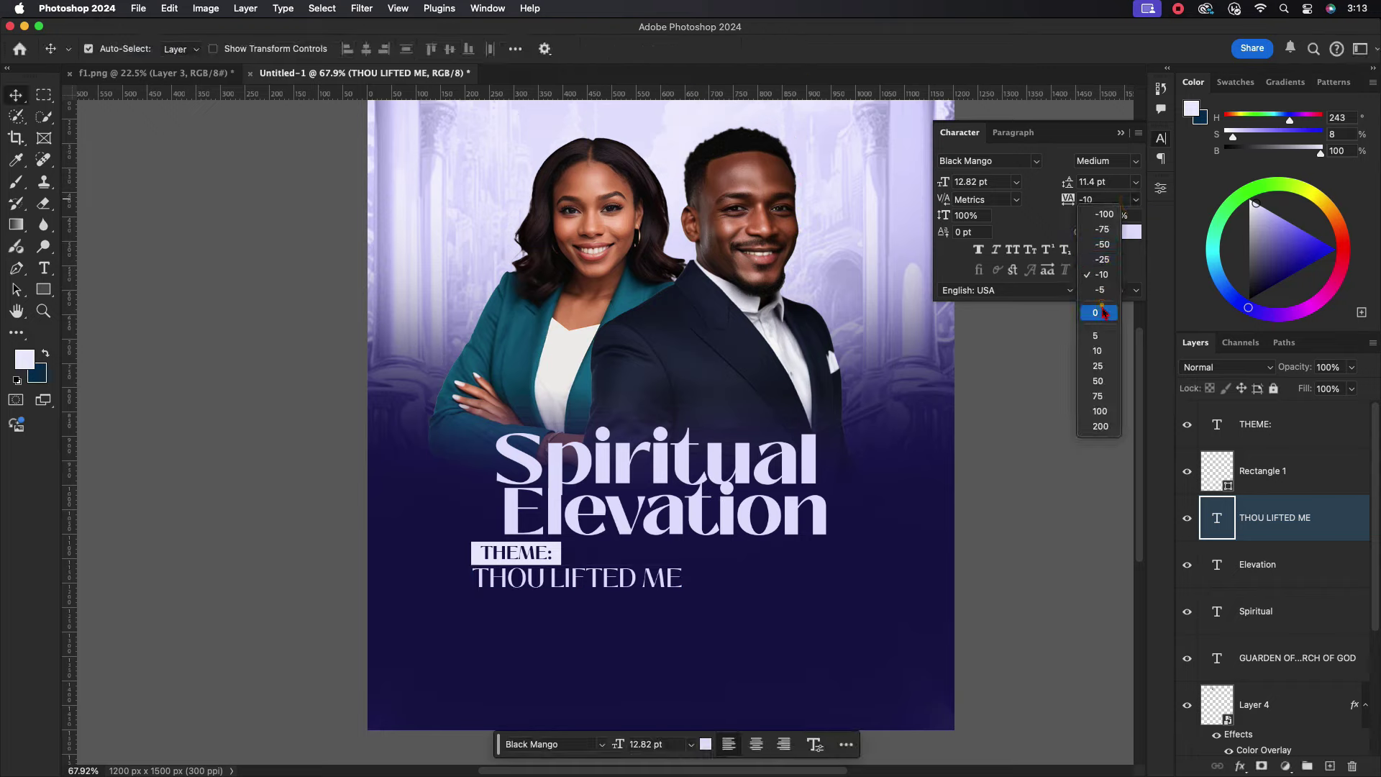
click(1097, 314)
click(1136, 164)
click(1100, 250)
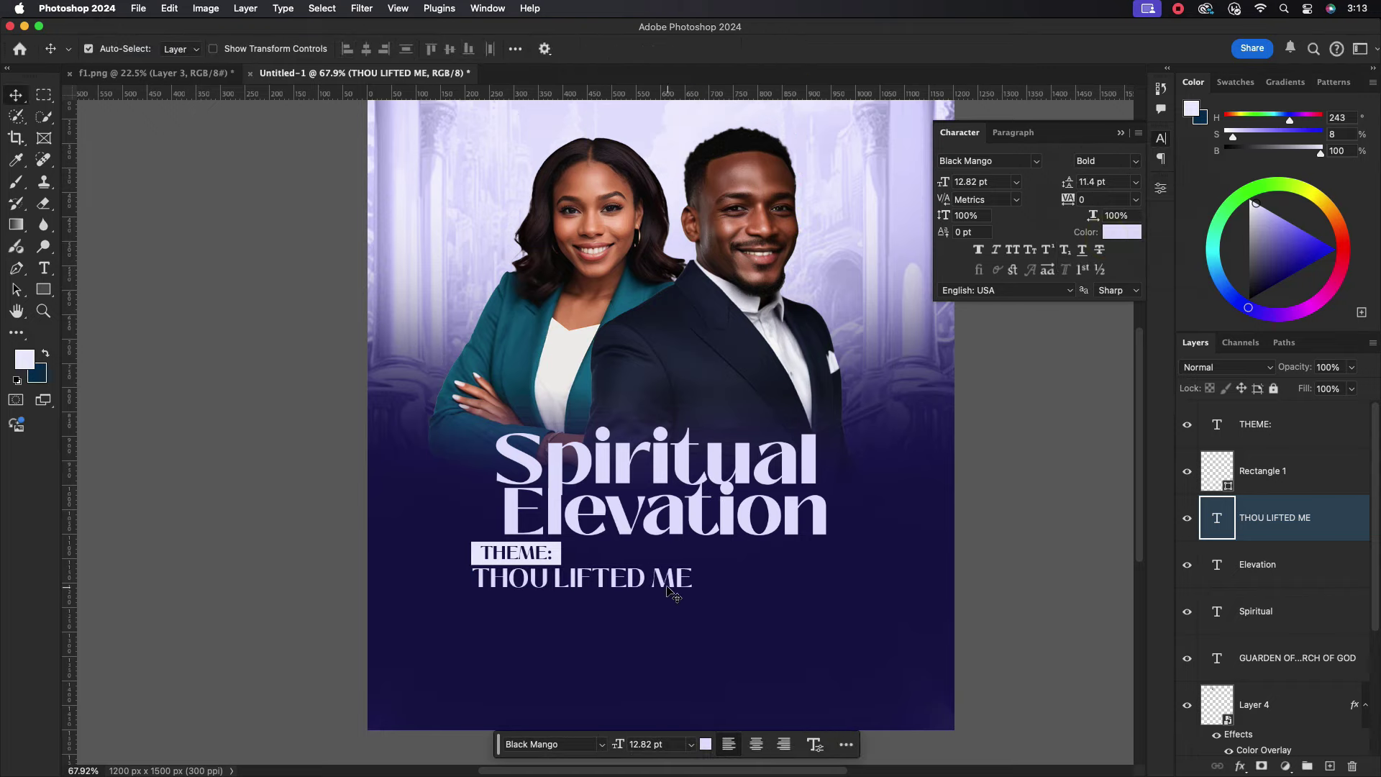
drag(655, 583, 652, 584)
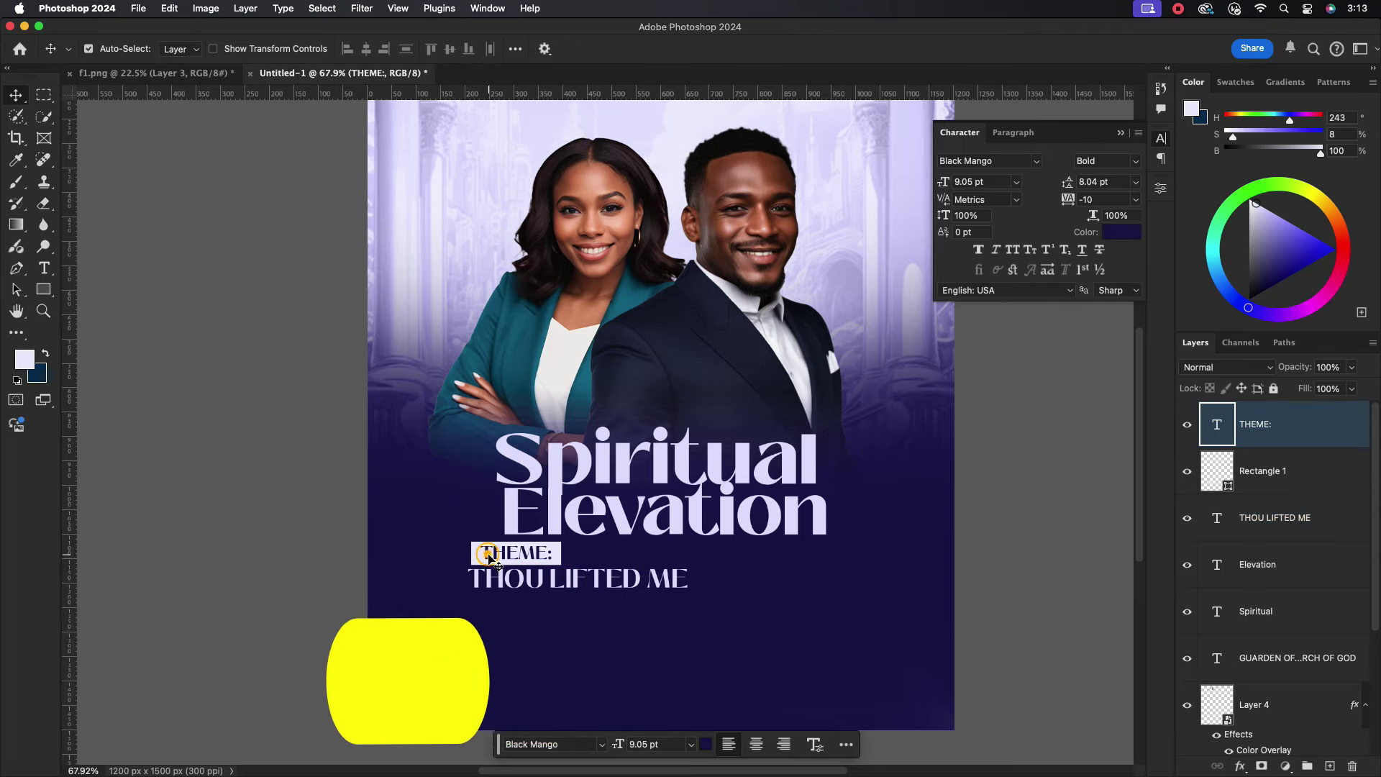
Select the THEME: label, its rectangle and THOU LIFTED ME together.
scroll(1280, 575, down, 4)
click(1314, 595)
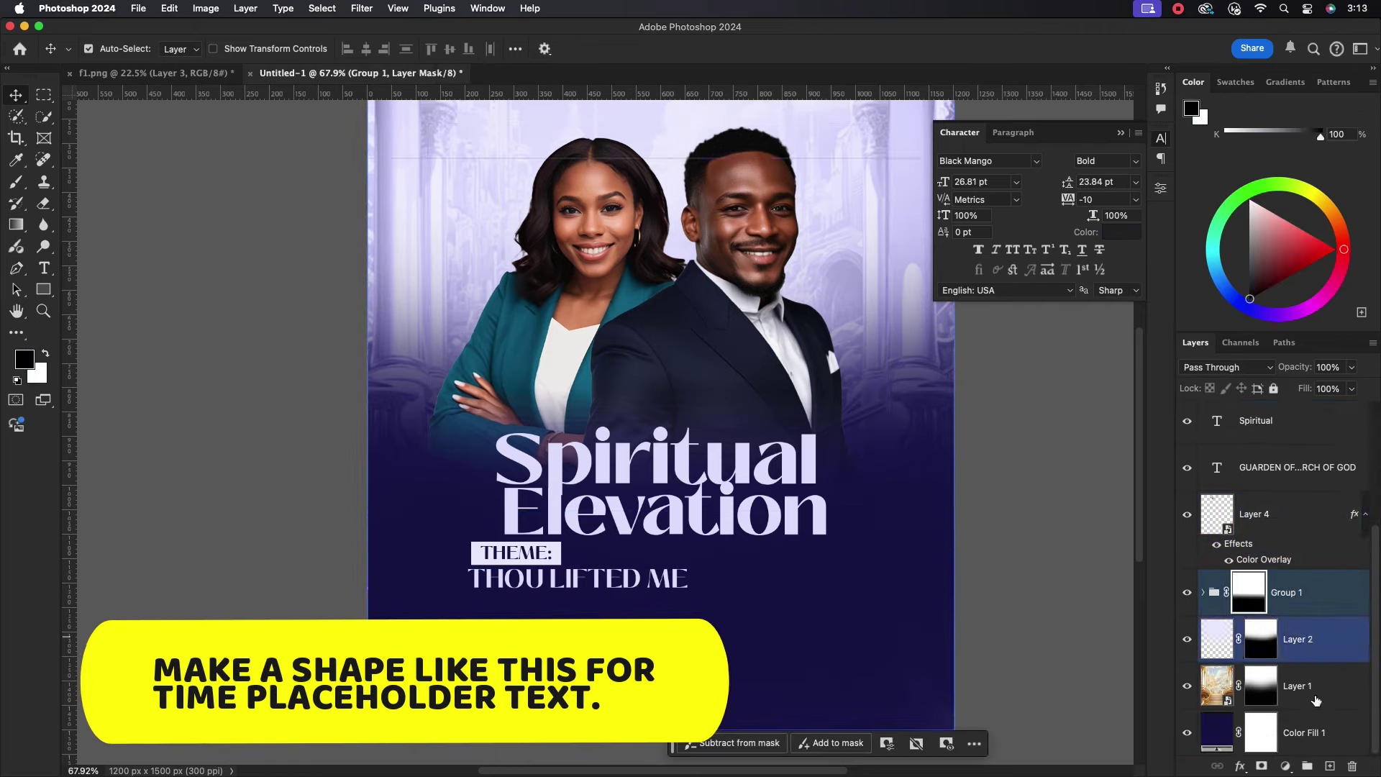
click(1298, 576)
click(1295, 691)
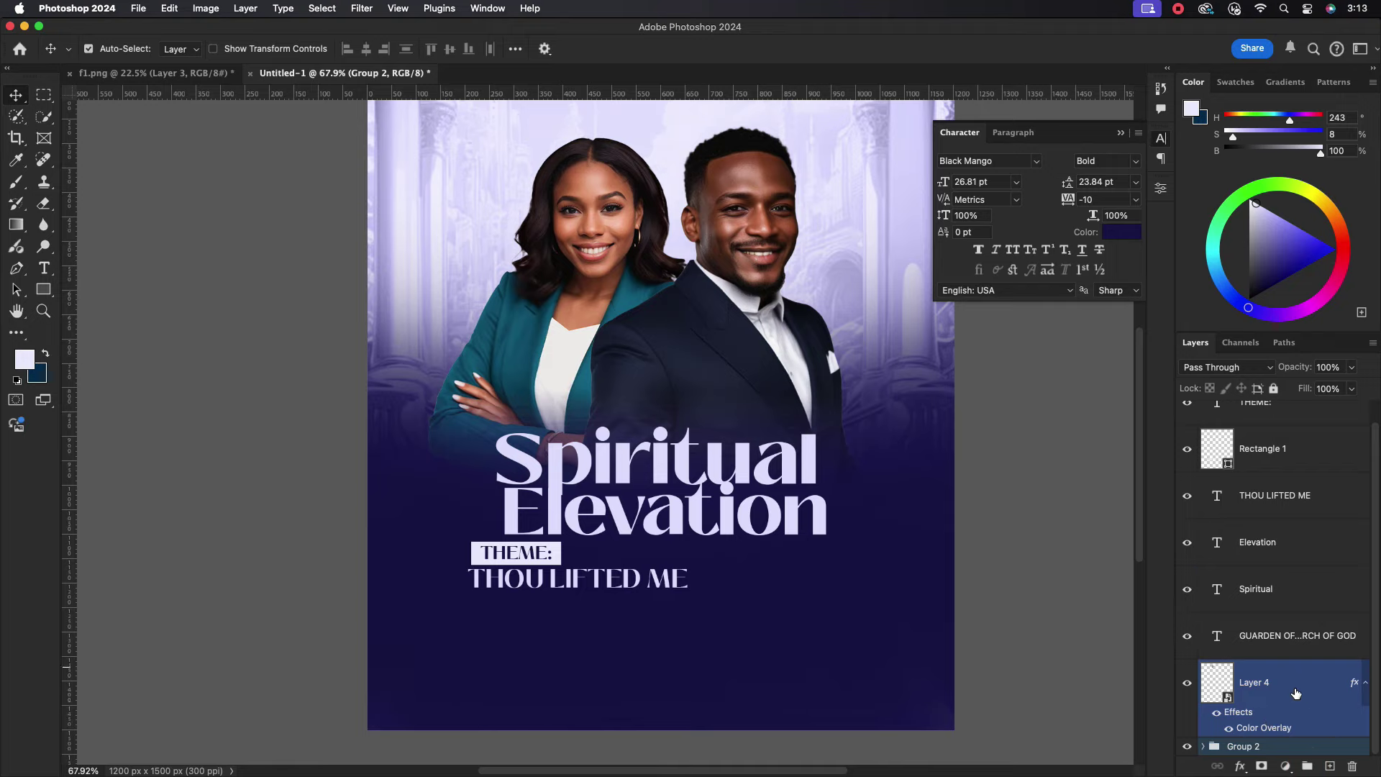
click(1286, 746)
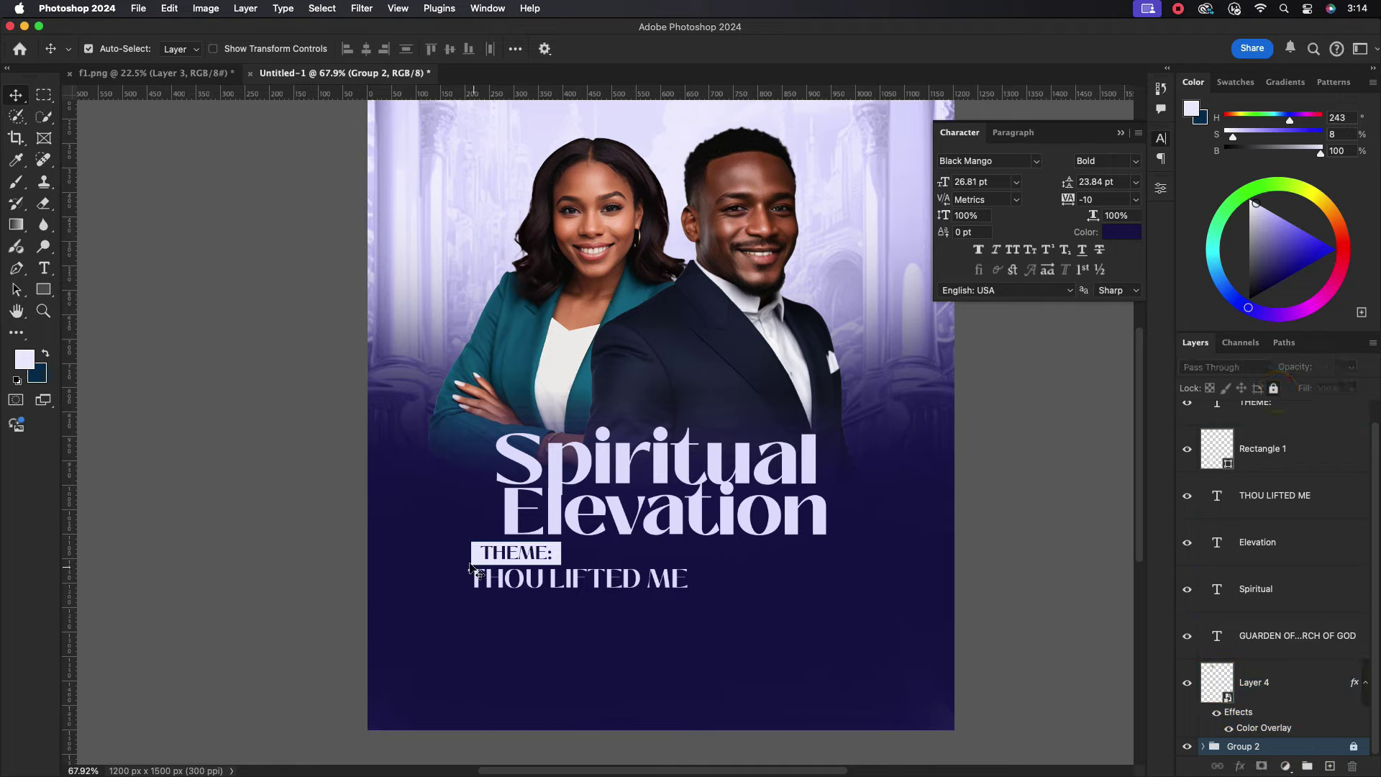
mouse_move(454, 554)
mouse_down()
mouse_move(564, 595)
mouse_move(532, 574)
mouse_up()
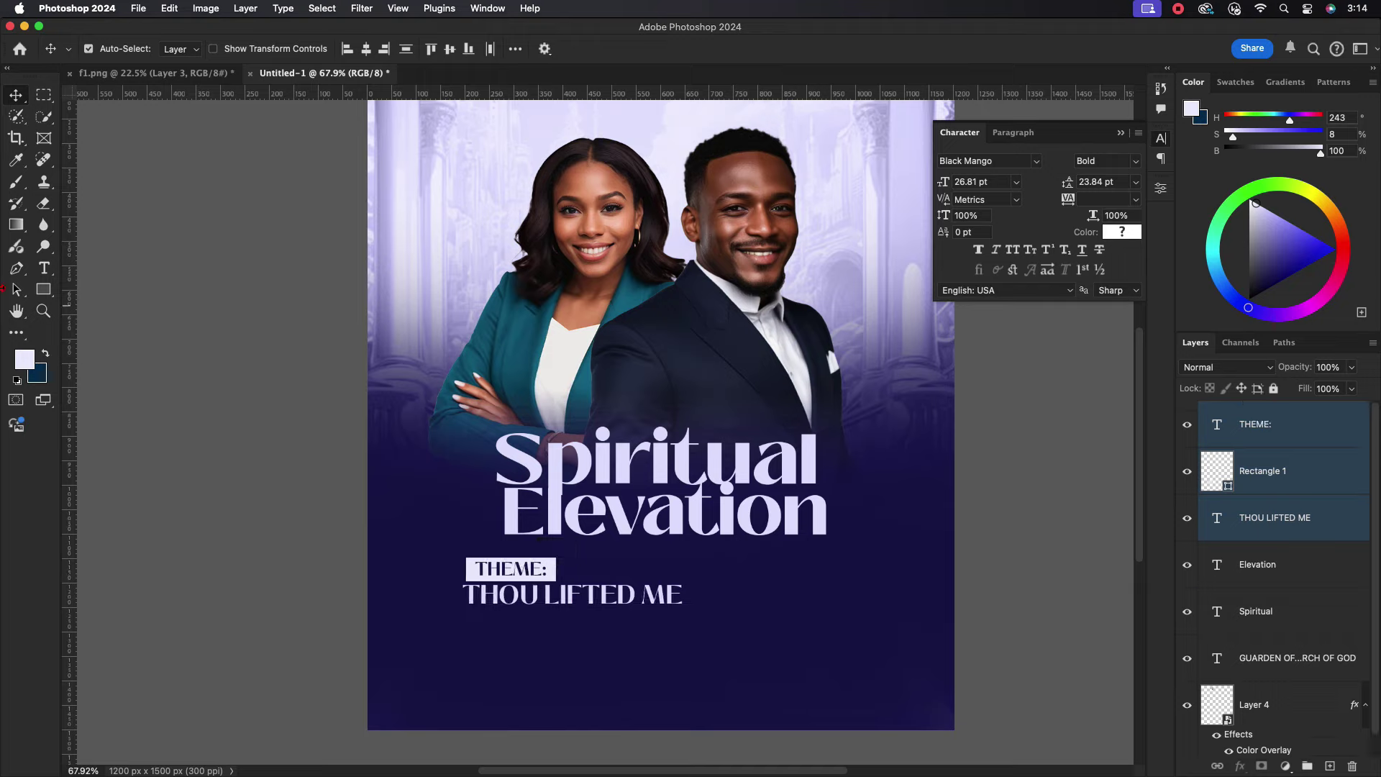
Draw a circle right of the theme and shift the theme text block slightly right.
right_click(43, 290)
click(97, 299)
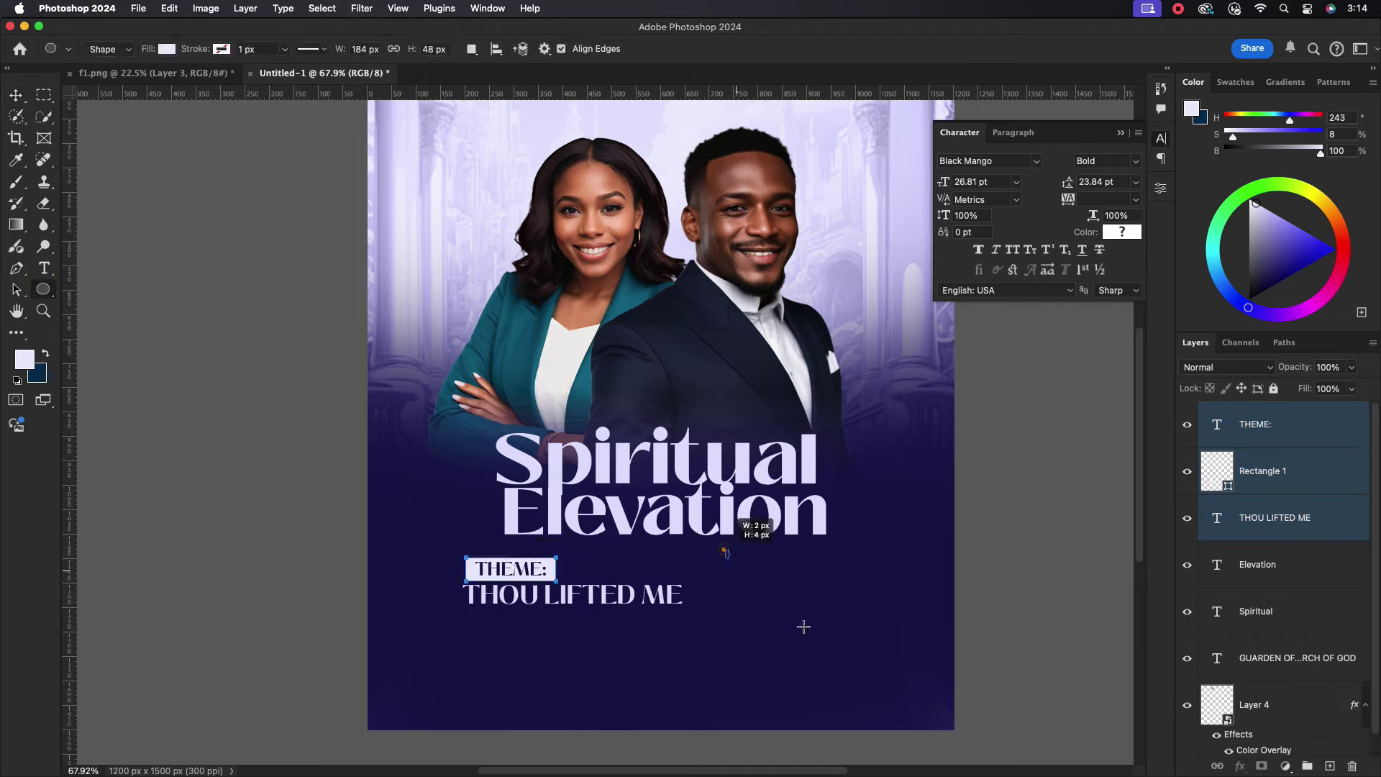
mouse_move(725, 550)
mouse_down()
mouse_move(811, 630)
mouse_move(780, 569)
mouse_move(796, 570)
mouse_up()
click(15, 97)
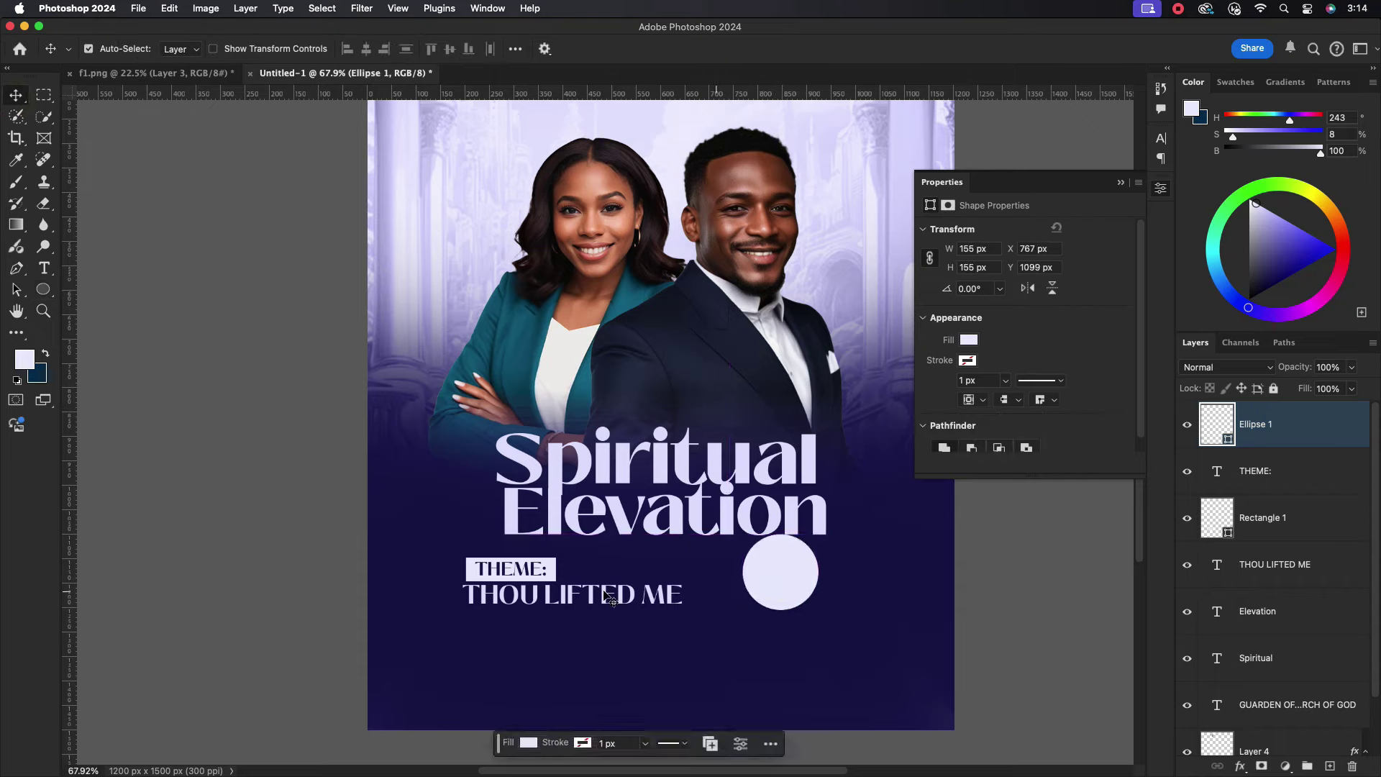
mouse_move(436, 536)
mouse_down()
mouse_move(557, 579)
mouse_move(568, 566)
mouse_move(553, 559)
mouse_up()
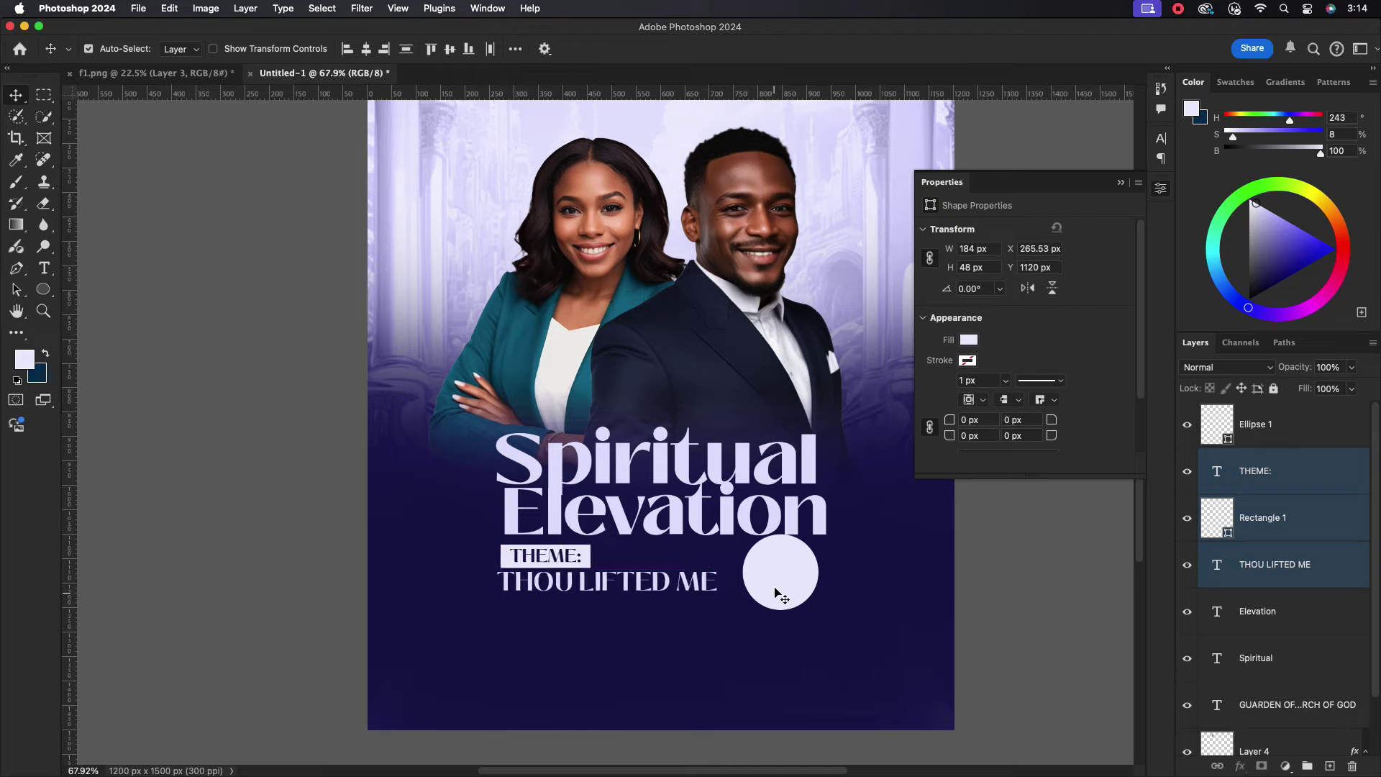
Resize the circle to about 140 px wide and nudge it slightly right.
click(777, 591)
key(ctrl+t)
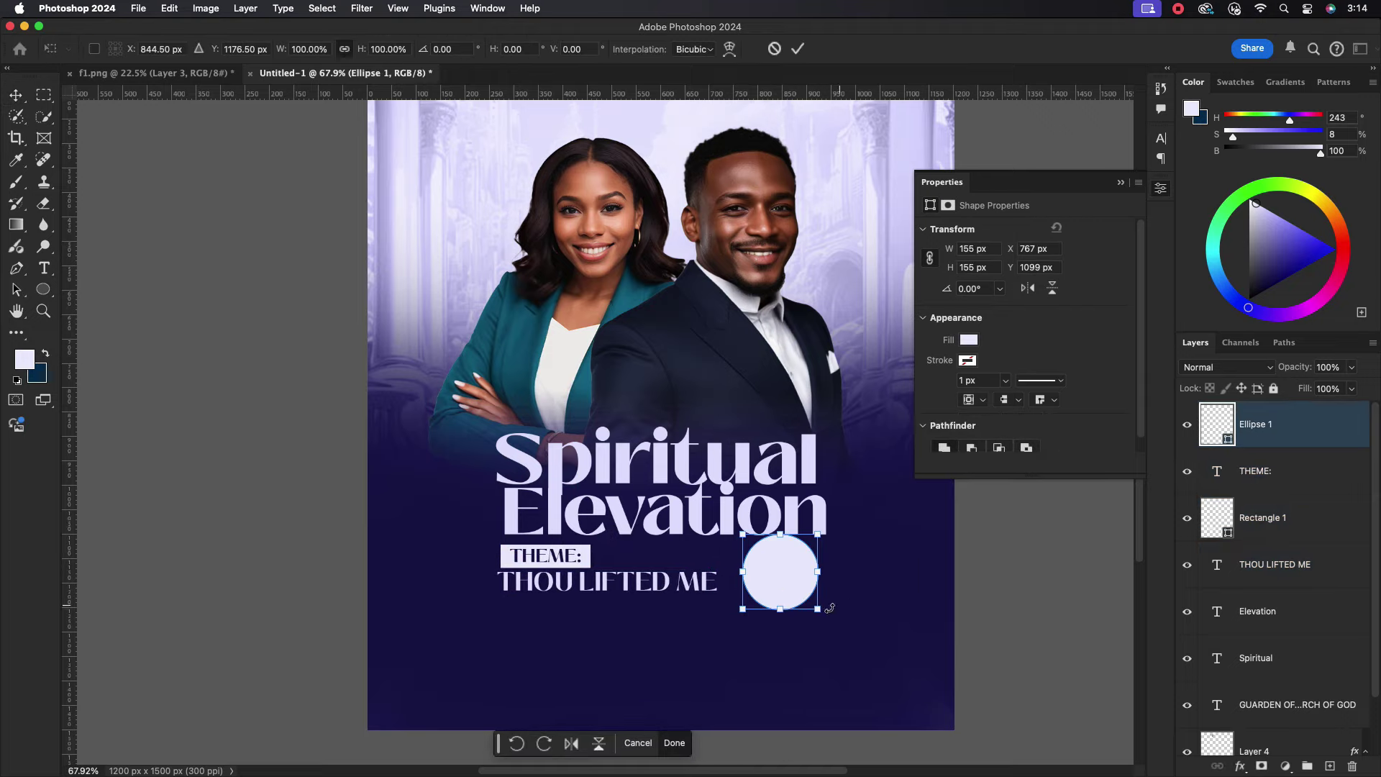
mouse_move(829, 607)
mouse_down()
mouse_move(772, 570)
mouse_move(820, 606)
mouse_up()
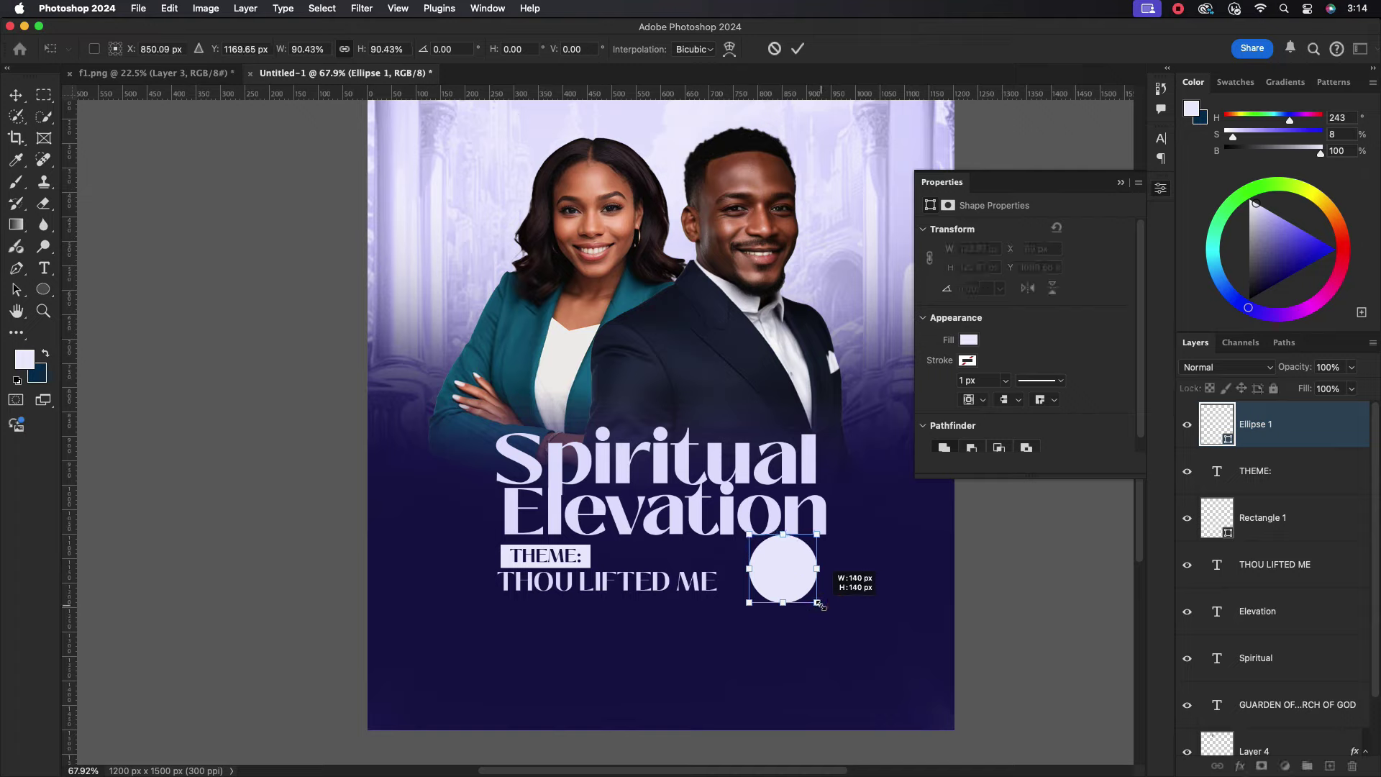
key(Return)
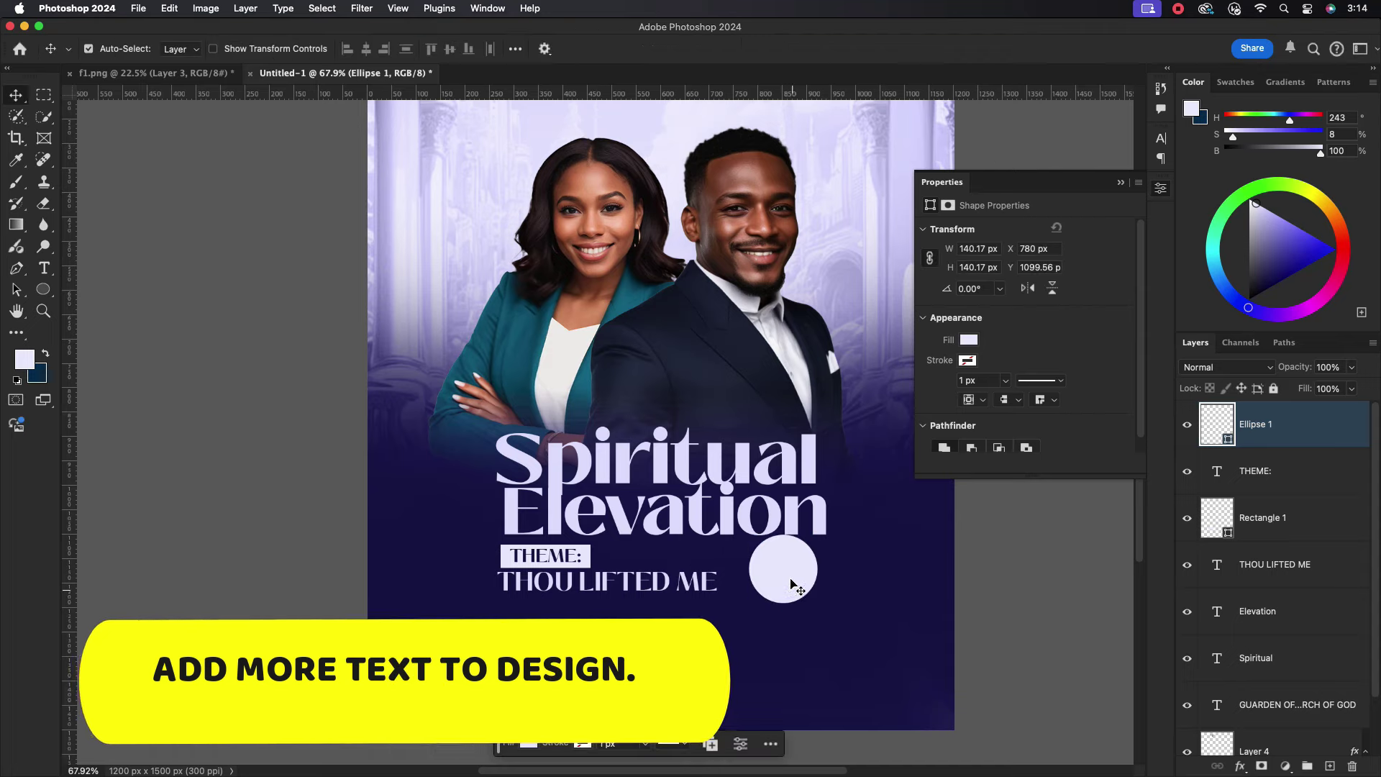
drag(791, 575, 799, 579)
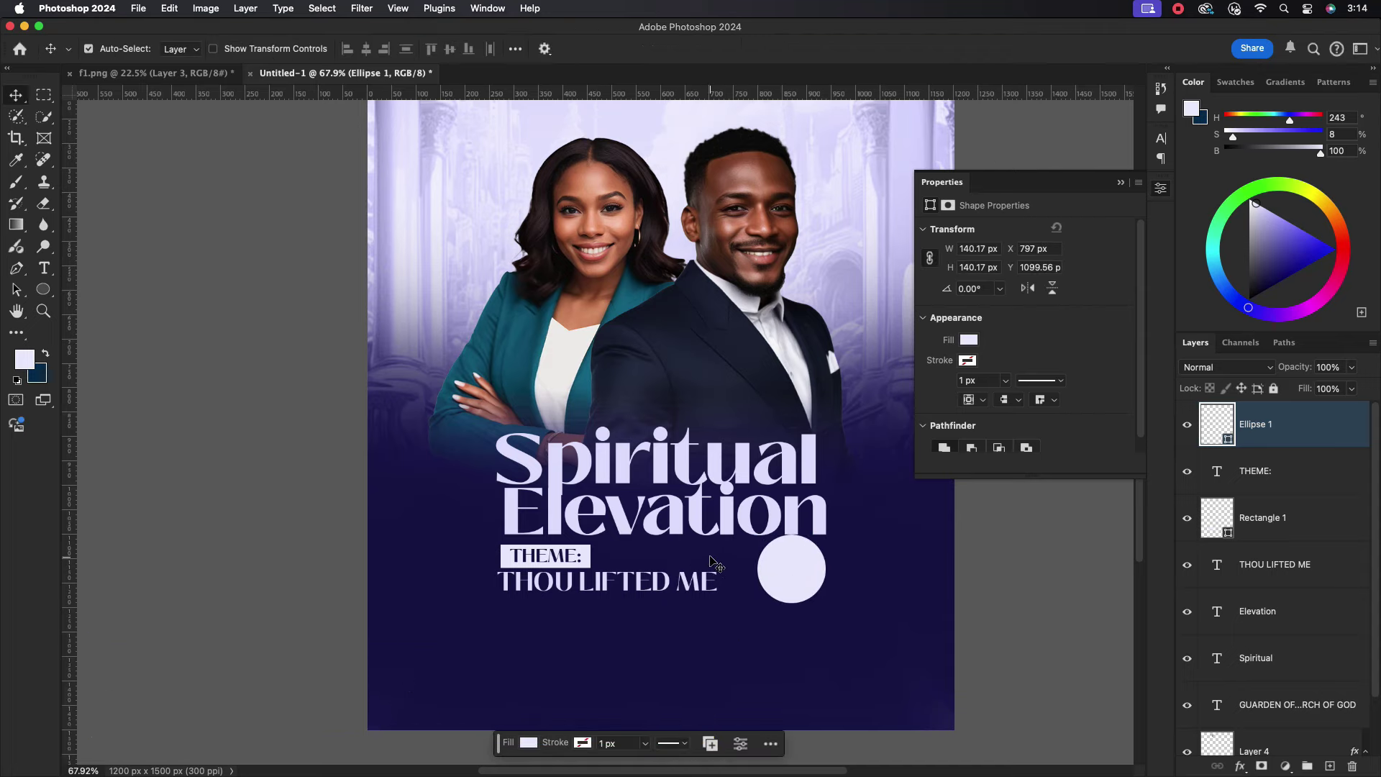
Add a 'Psalm 23:5' text line below the theme.
click(44, 268)
click(592, 638)
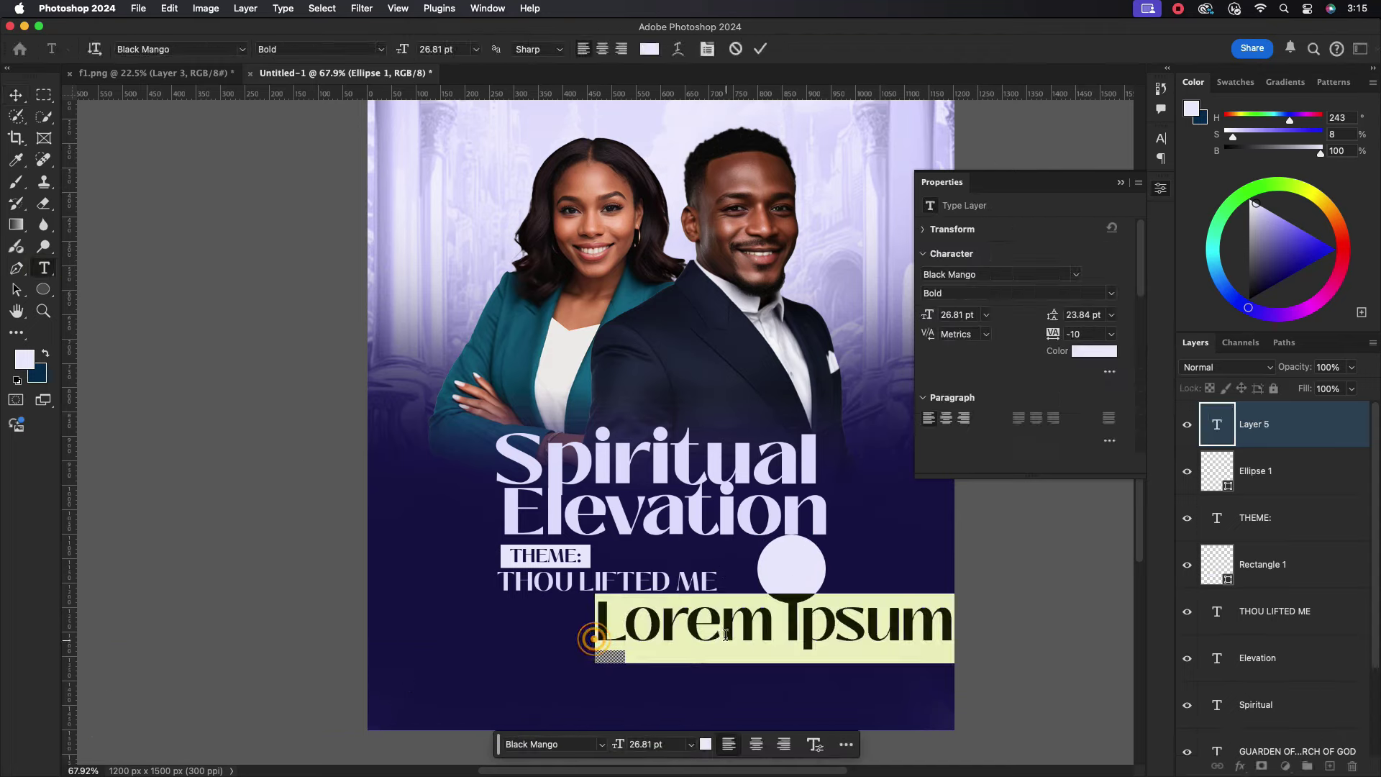
text(Psal)
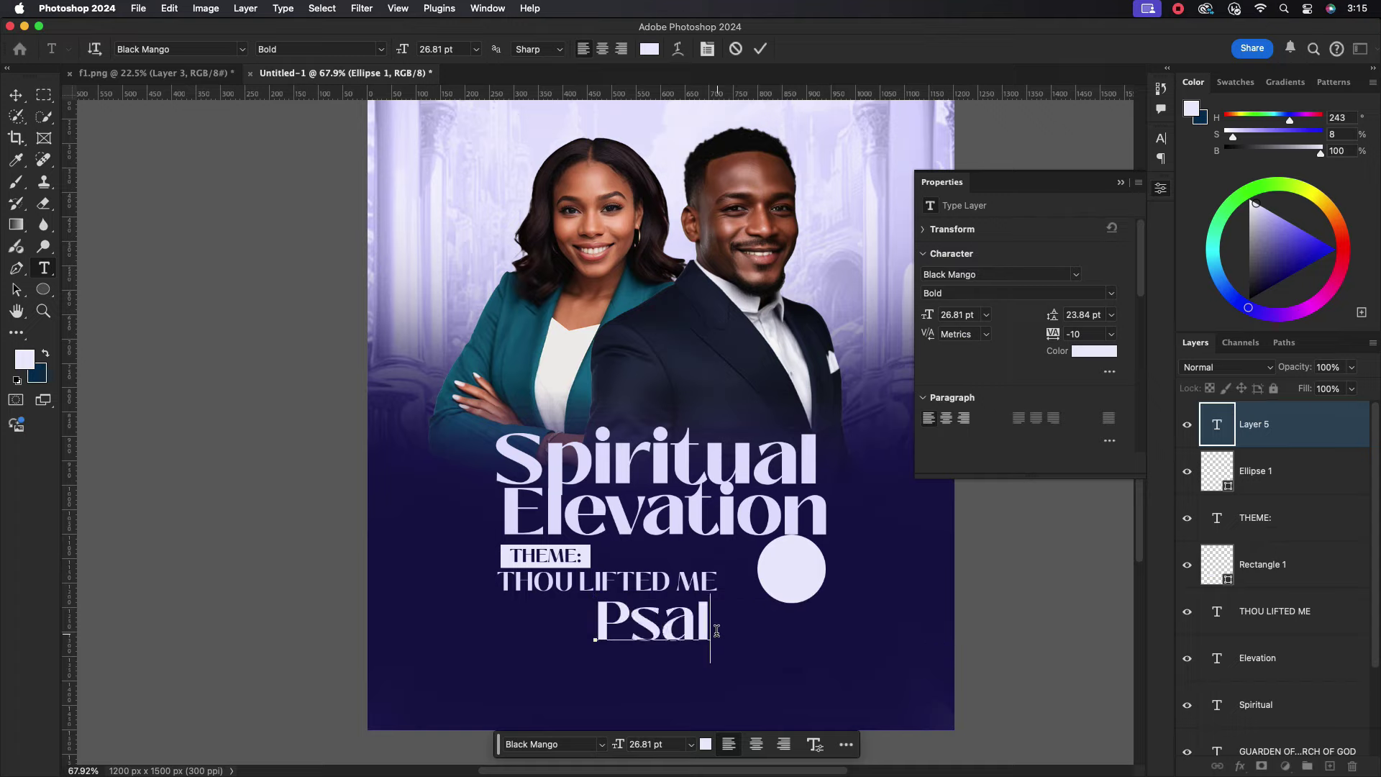
text(m 40:)
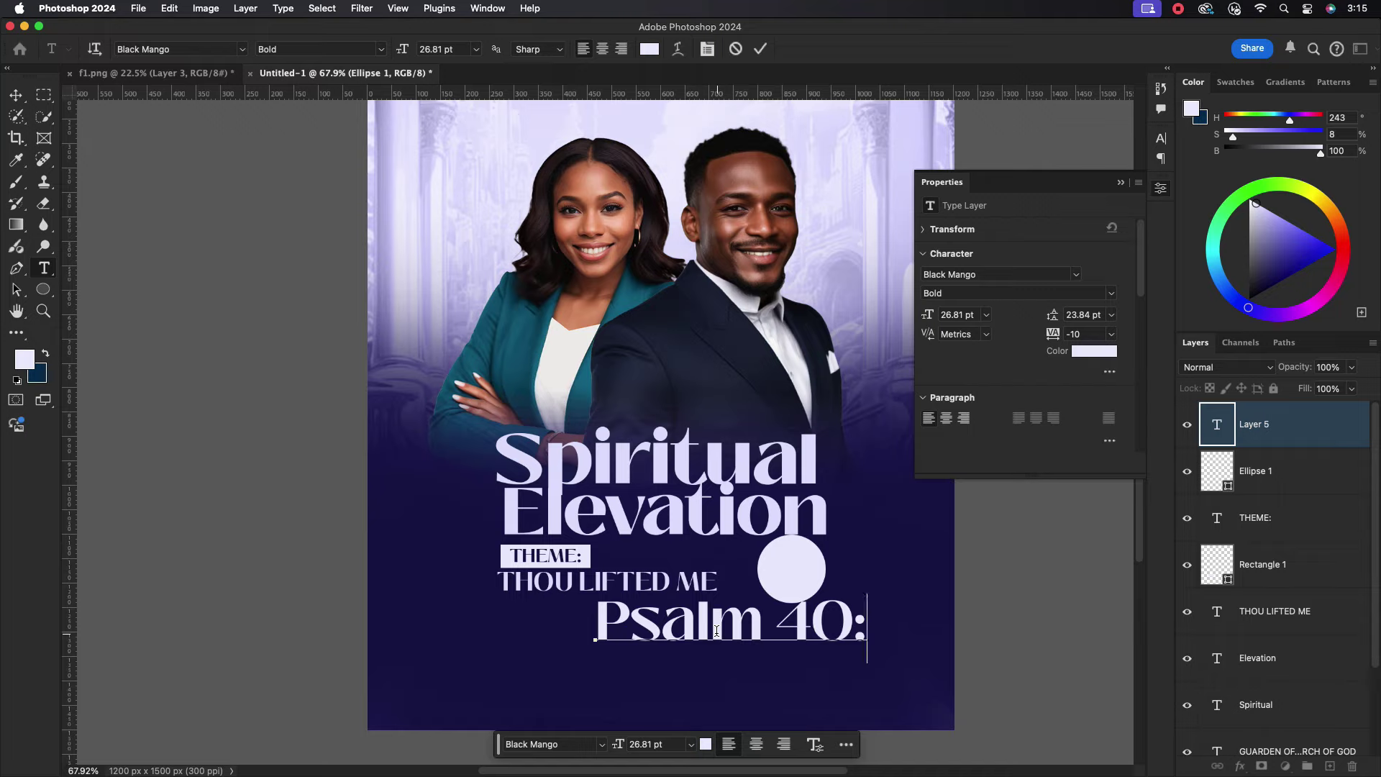
key(BackSpace)
key(BackSpace)
key(BackSpace)
text(23:)
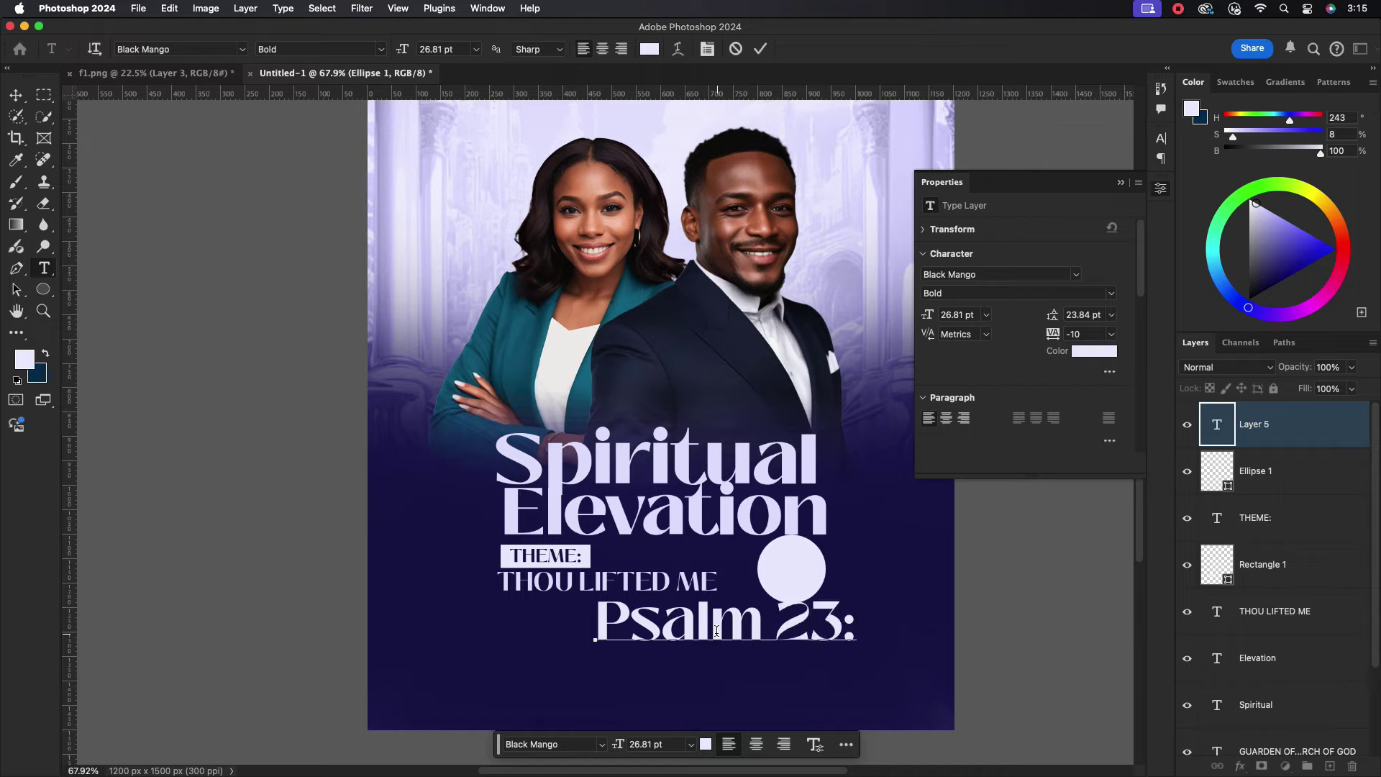
text(5)
click(762, 50)
key(v)
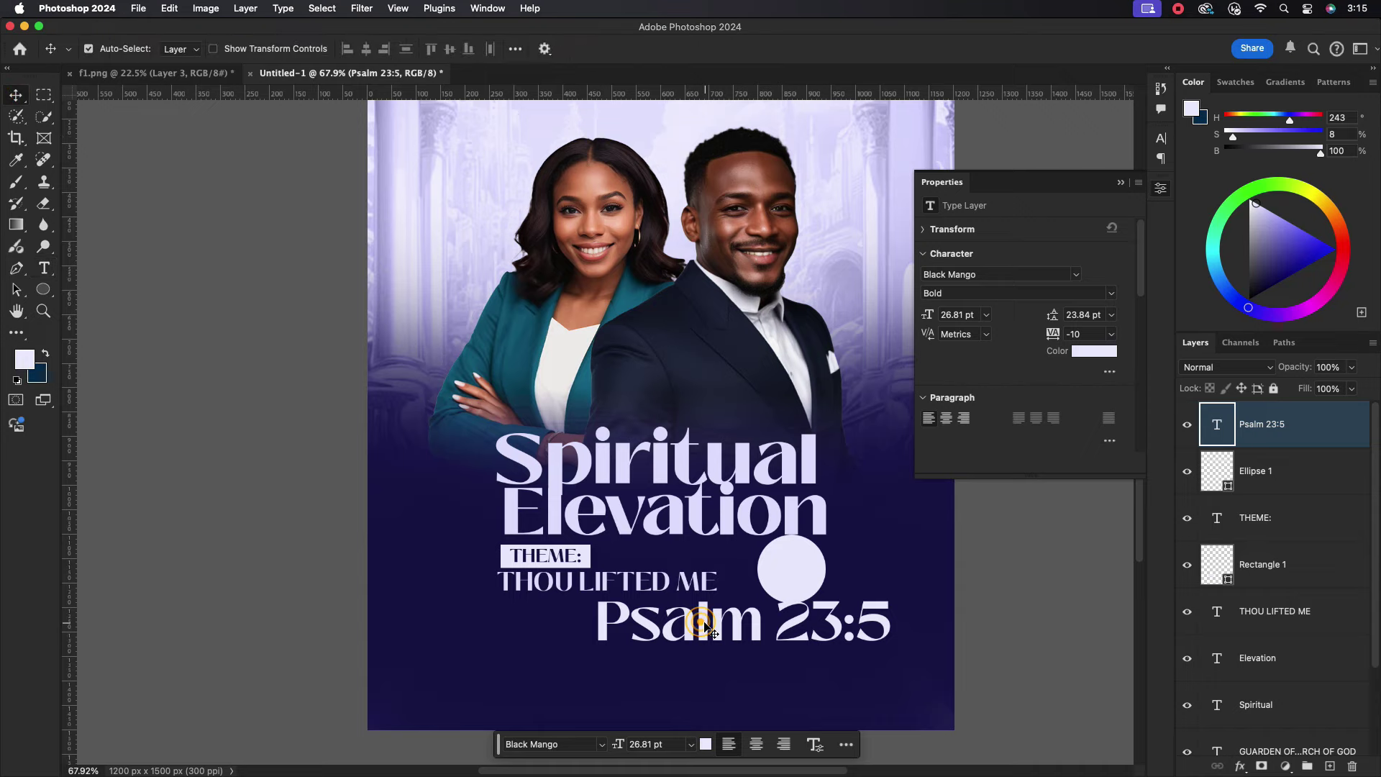
Scale the verse to about 27%, set tracking to 200, and tuck it under ME.
key(ctrl+t)
mouse_move(891, 627)
mouse_down()
mouse_move(676, 627)
mouse_move(646, 613)
mouse_move(675, 604)
mouse_up()
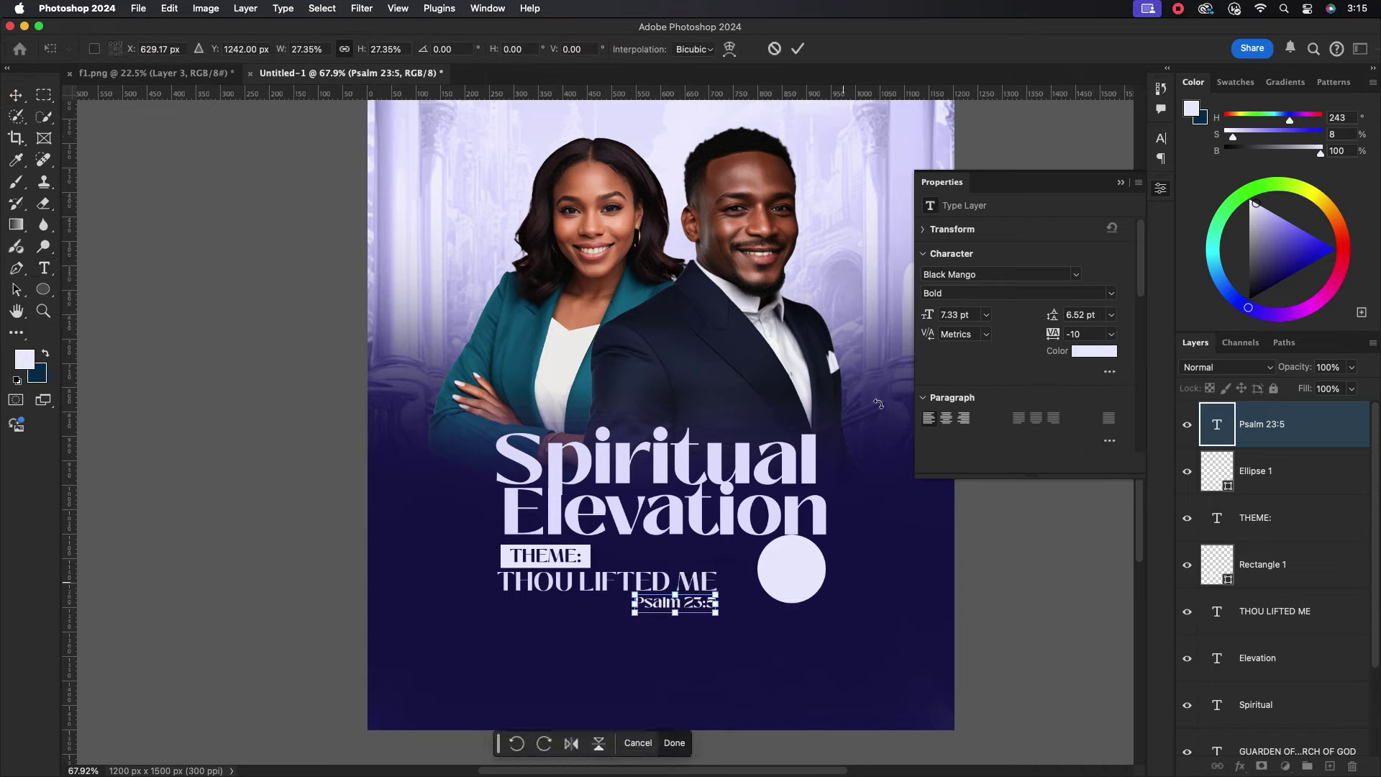
click(798, 48)
click(1161, 137)
click(1136, 200)
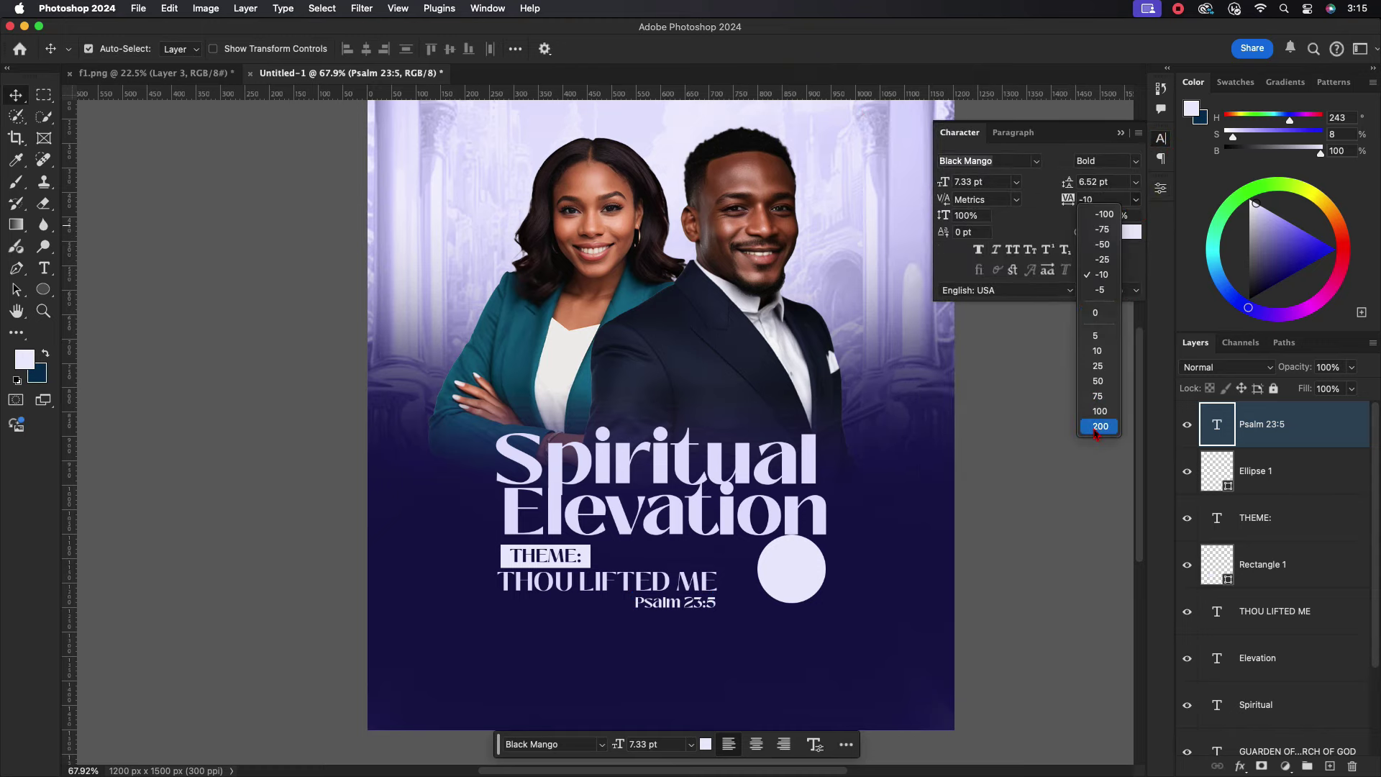
click(1096, 430)
drag(723, 608, 697, 603)
Set the verse font to Montserrat Bold.
scroll(738, 642, down, 3)
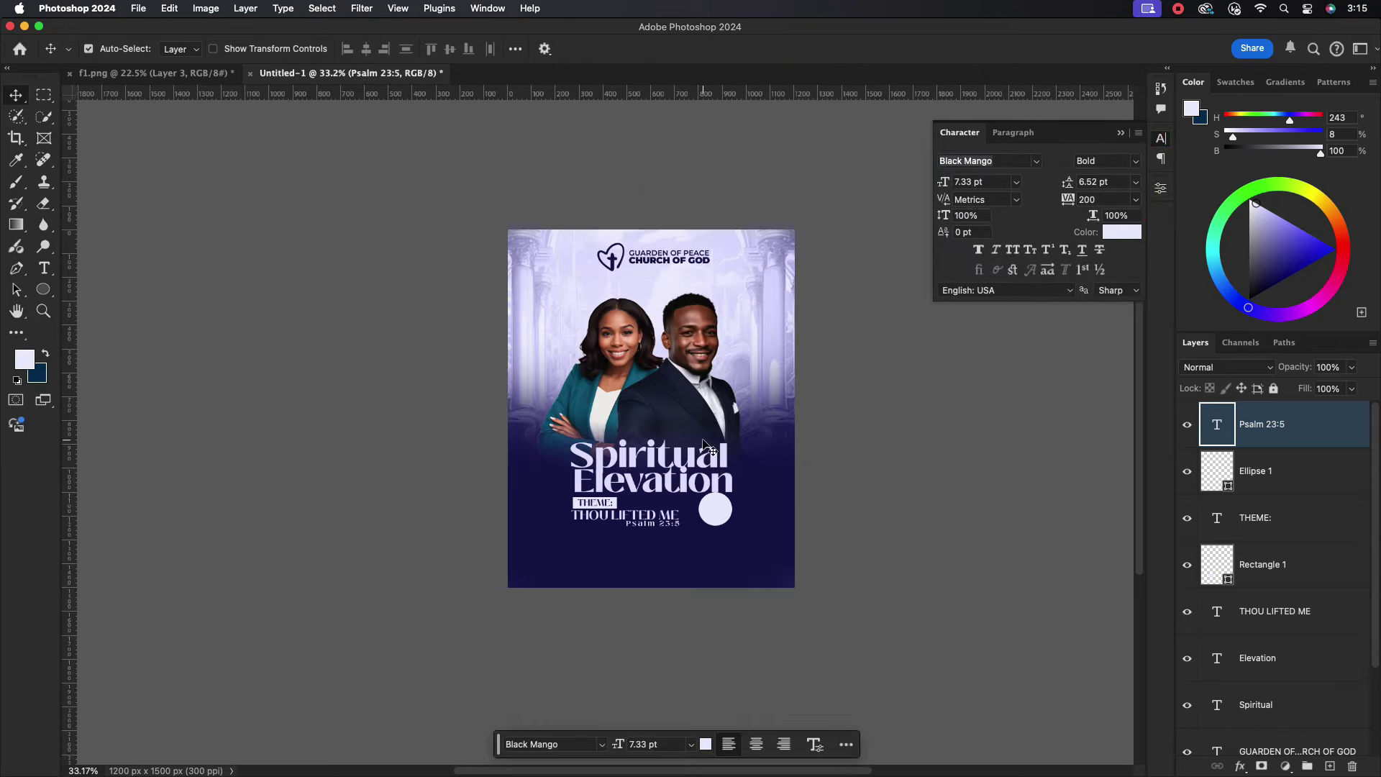
scroll(711, 590, up, 2)
scroll(690, 546, up, 2)
scroll(668, 501, down, 4)
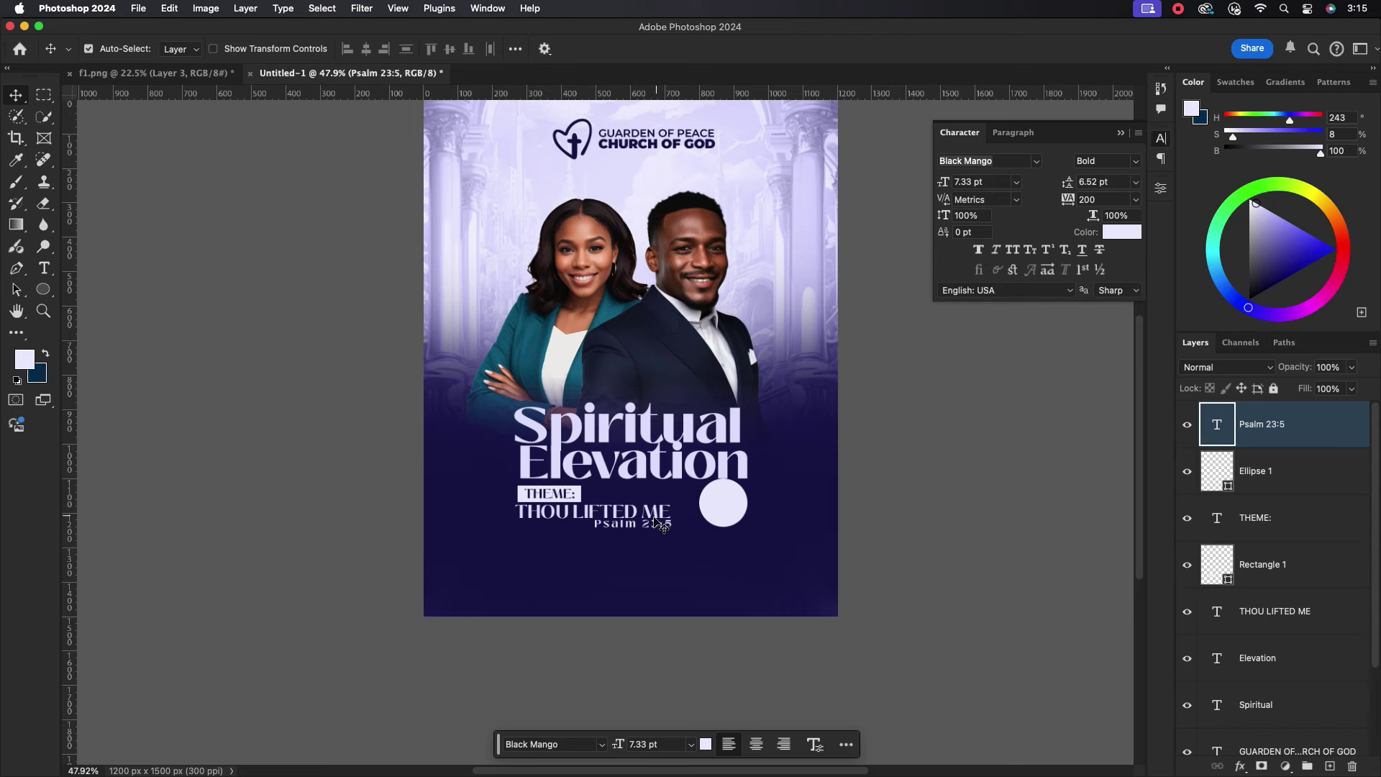
scroll(658, 518, up, 5)
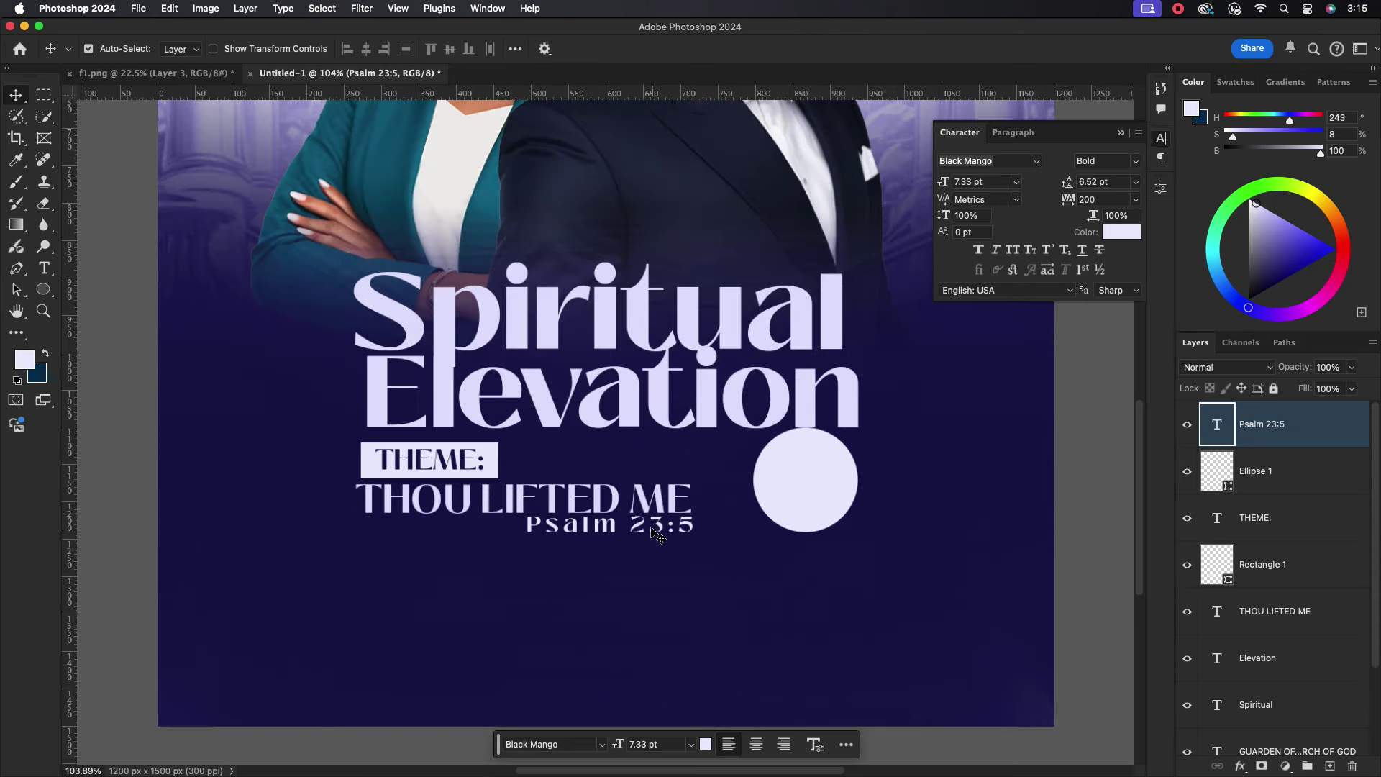
click(1034, 161)
click(1007, 250)
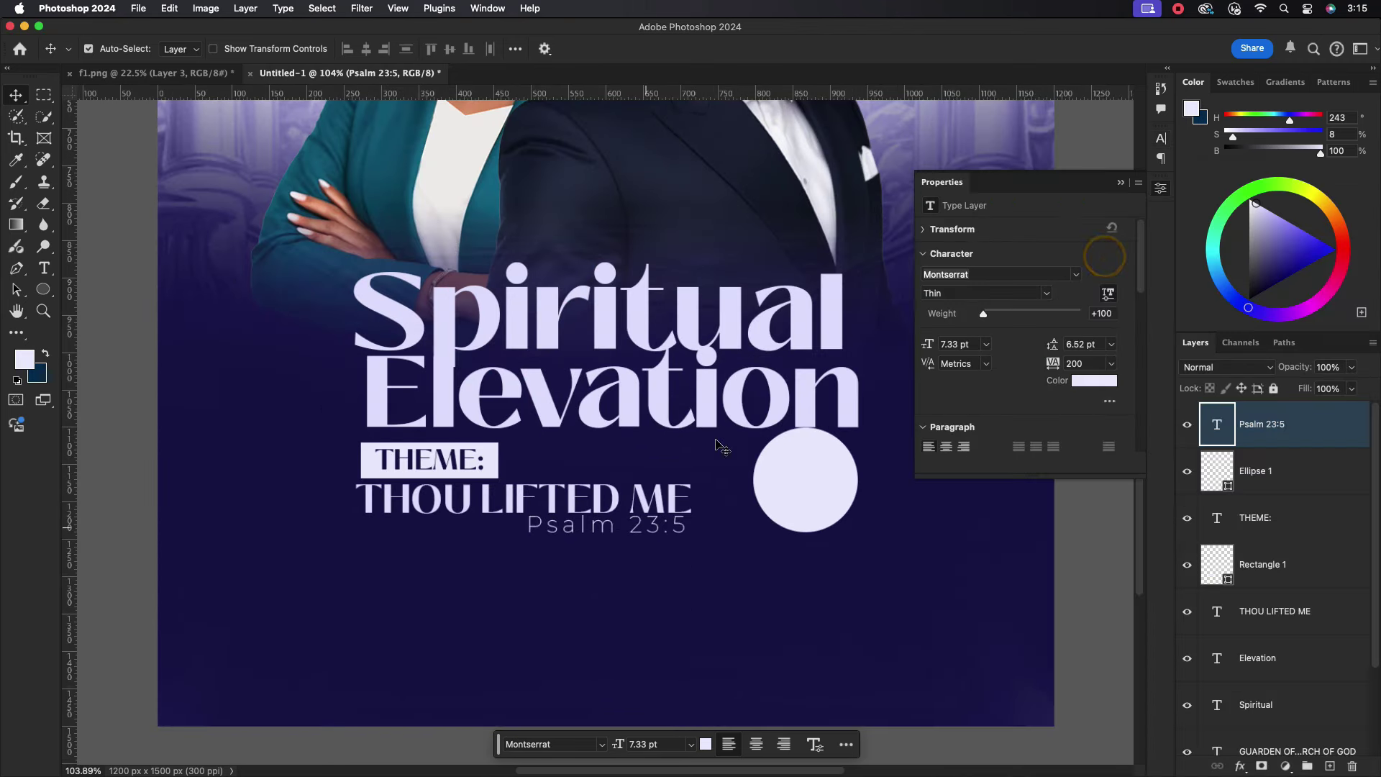
click(1121, 185)
click(1090, 160)
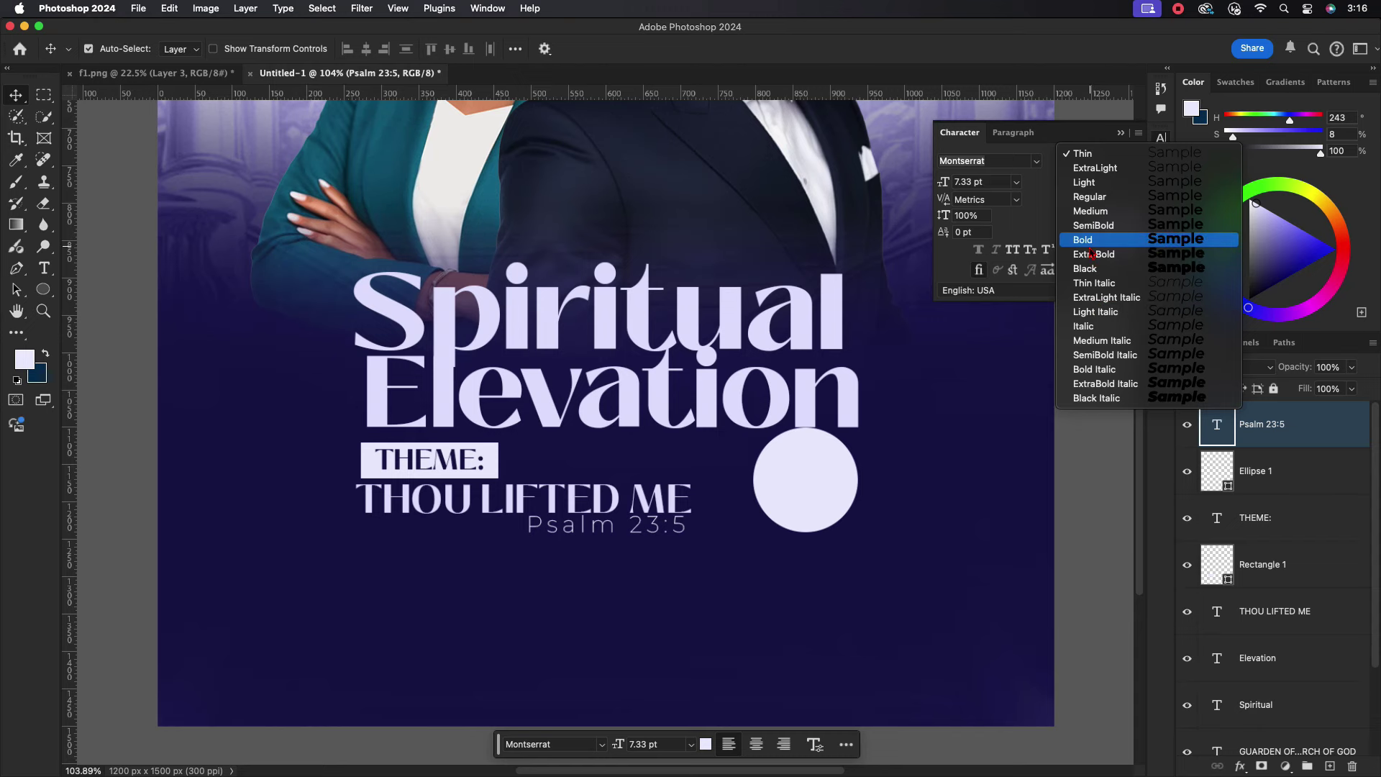
click(1082, 240)
Align the verse's right edge with THOU LIFTED ME, then select the circle.
drag(661, 534, 656, 533)
scroll(712, 565, down, 2)
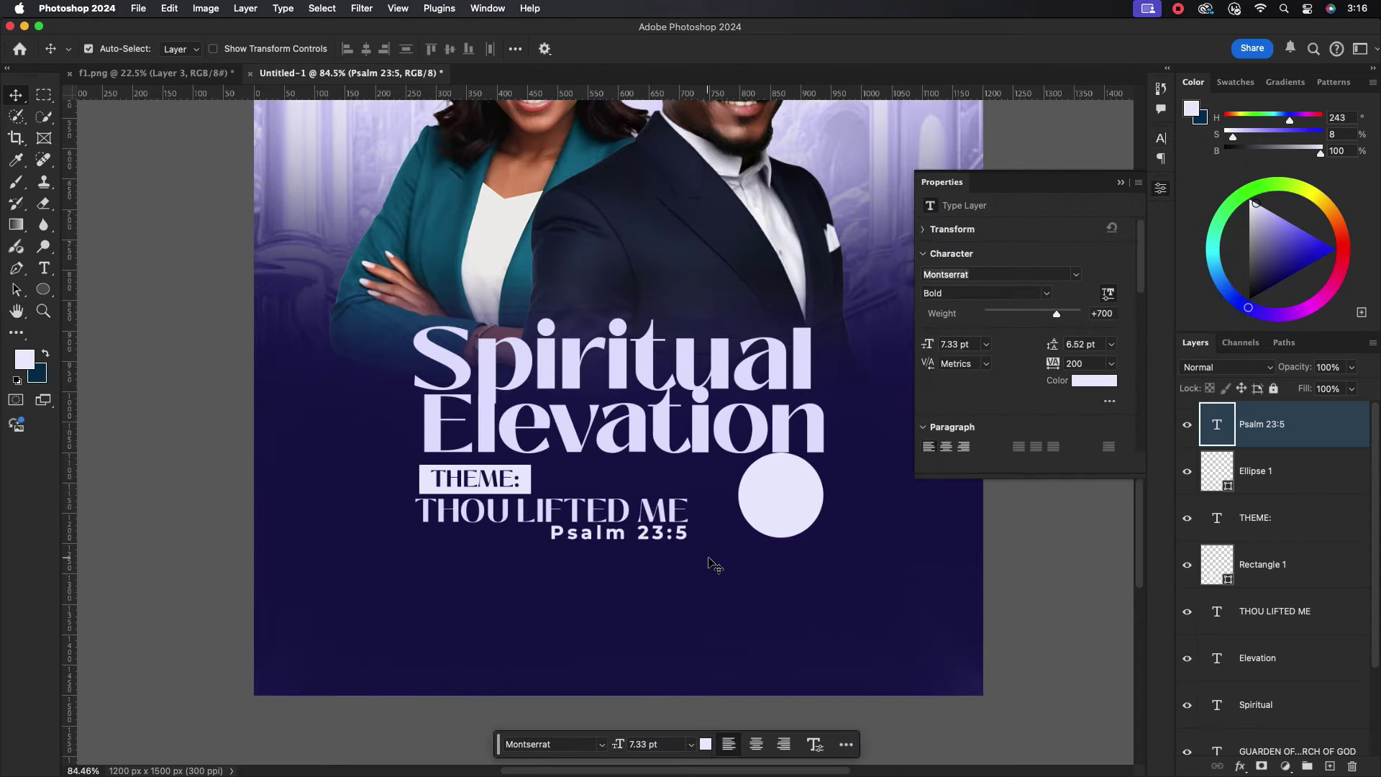
scroll(712, 564, down, 3)
click(748, 515)
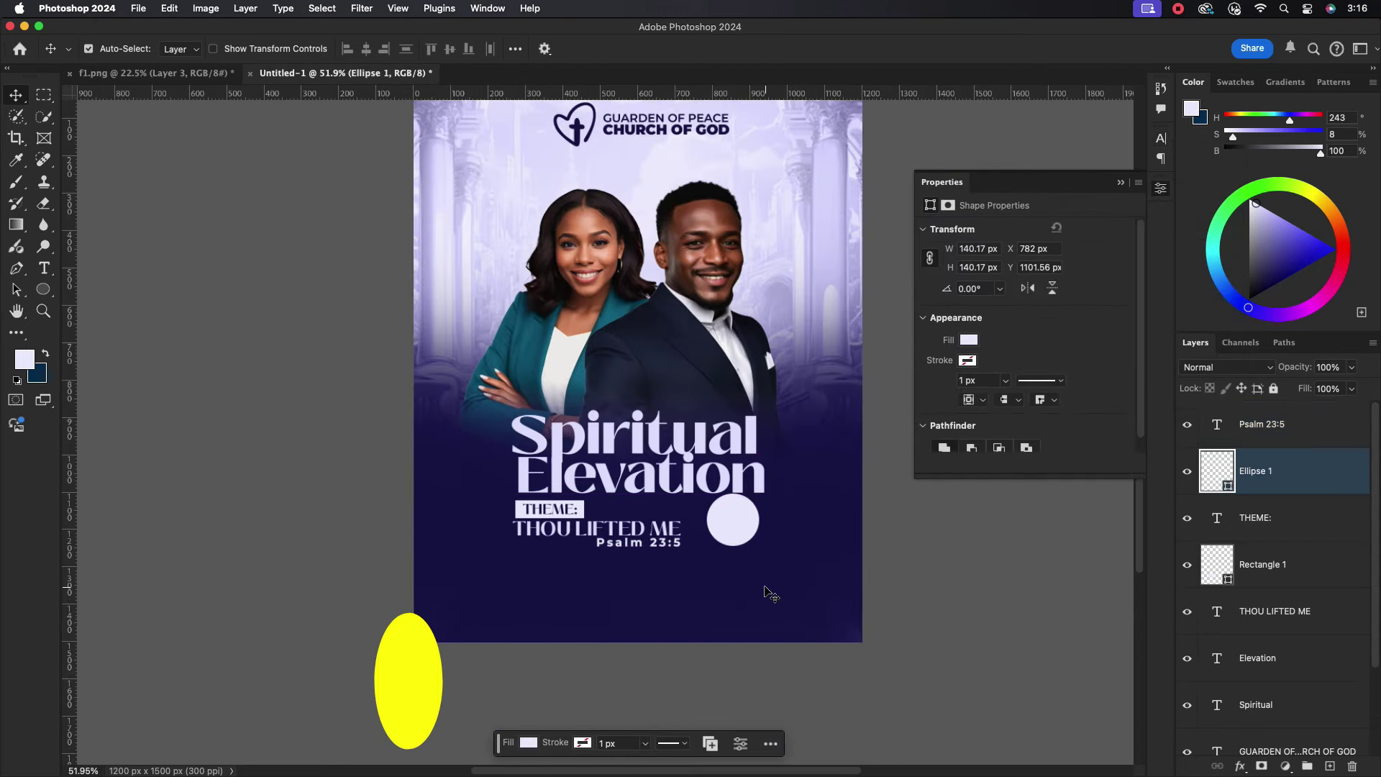
scroll(765, 539, up, 3)
Type '8:00AM' and 'PROMPT' on two lines, then scale it to about 18%.
click(45, 268)
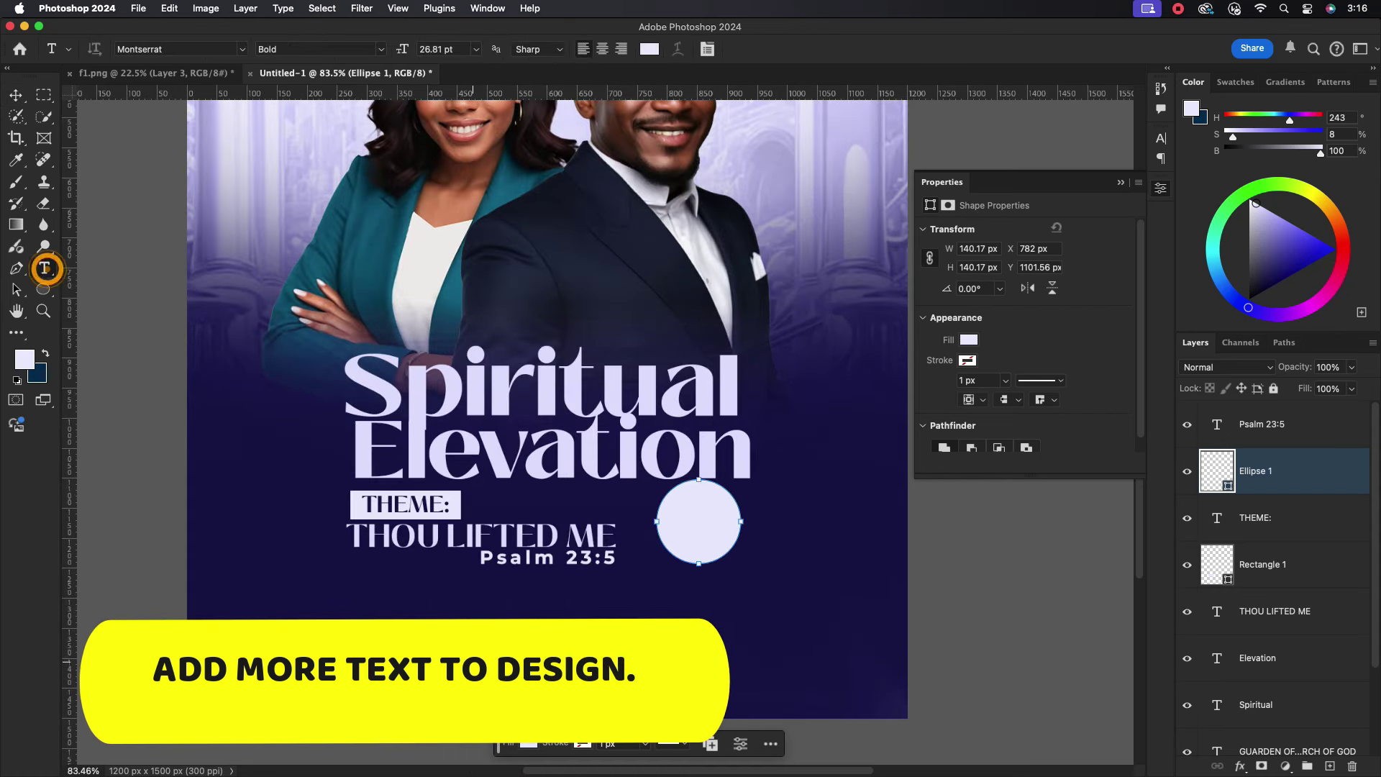
click(475, 658)
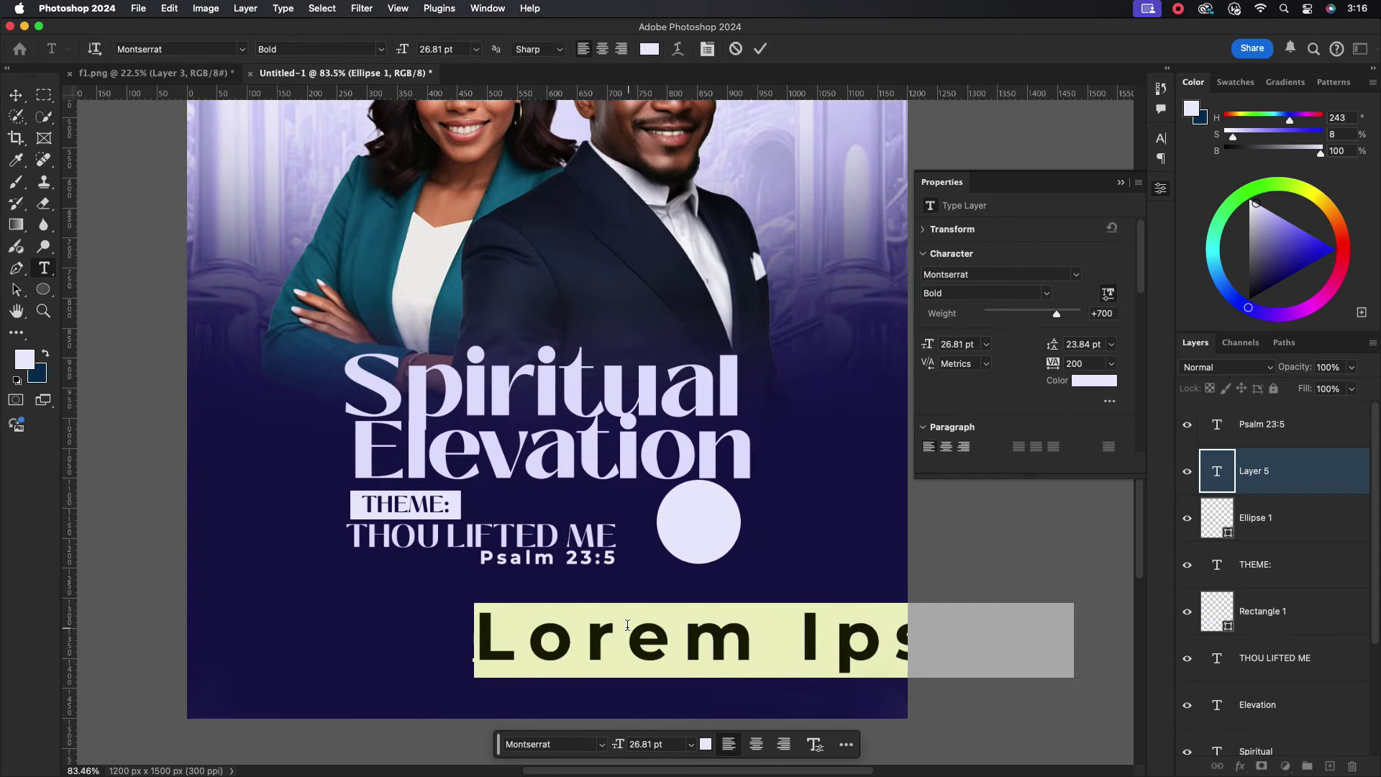
text(8)
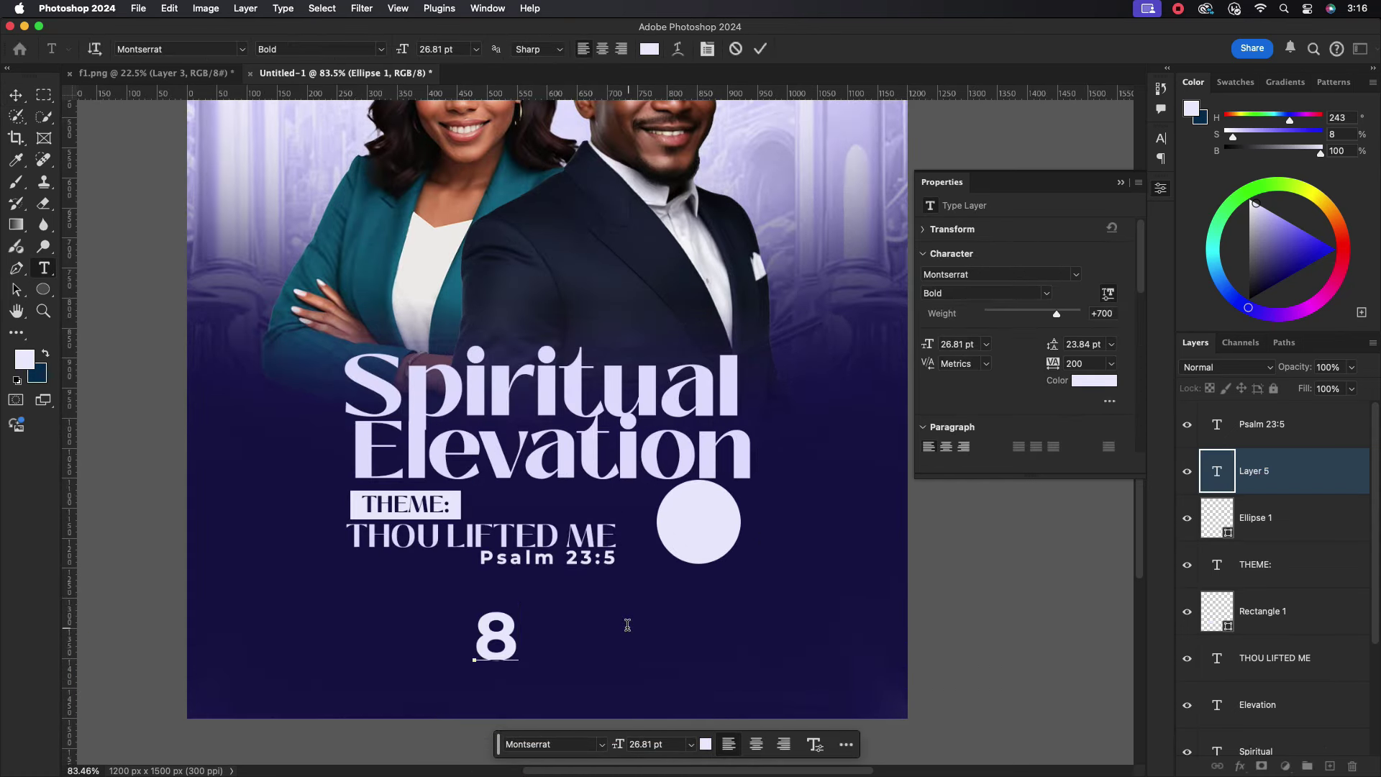
text(00)
key(BackSpace)
key(BackSpace)
key(BackSpace)
text(:00am)
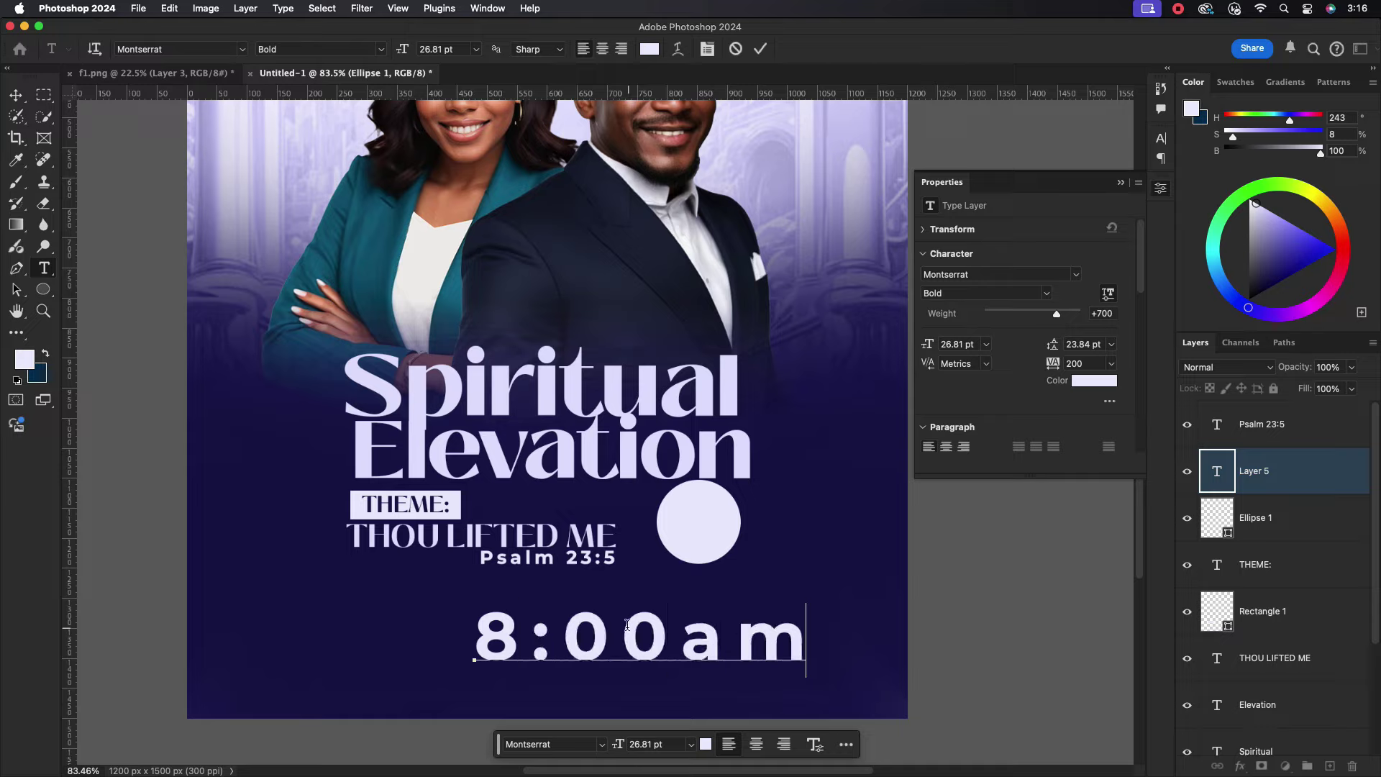
key(BackSpace)
key(BackSpace)
text(AM)
key(Return)
text(PR)
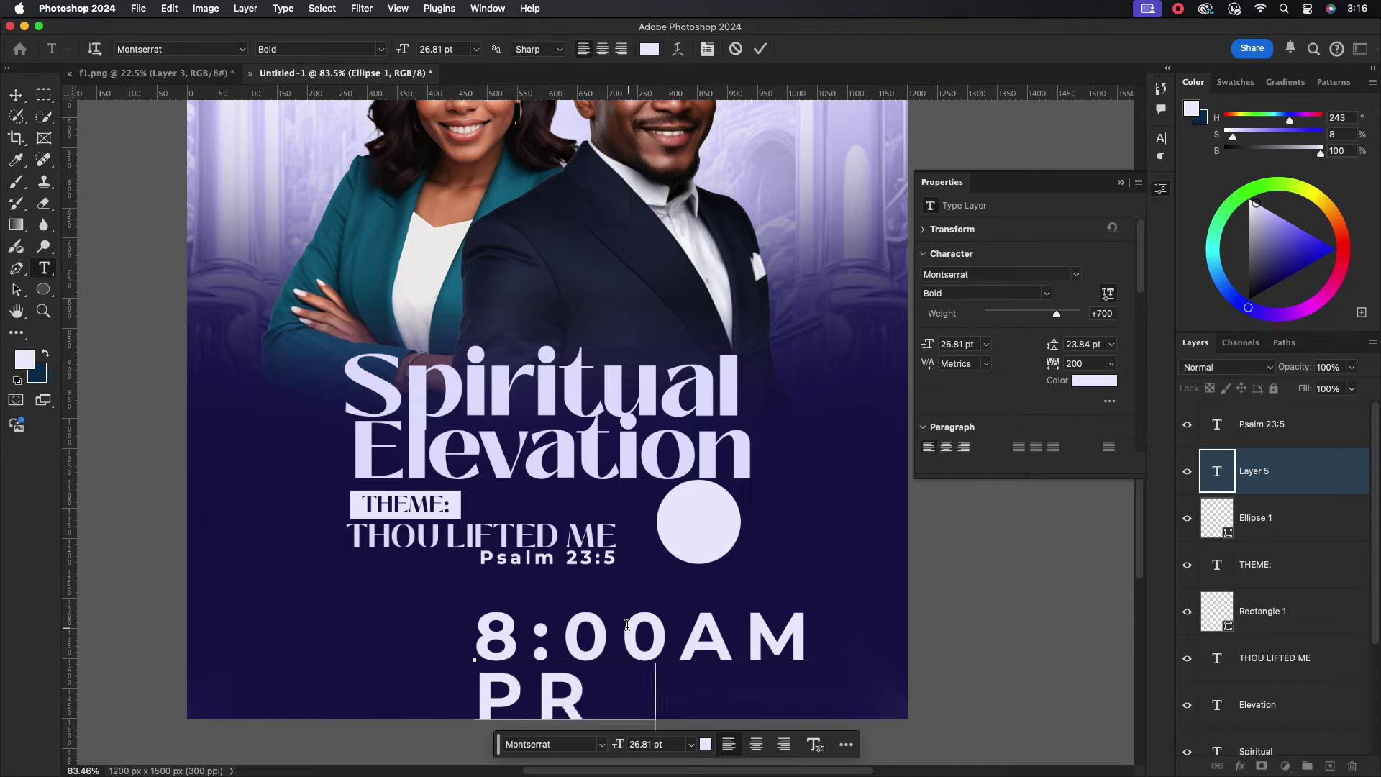
text(OMP)
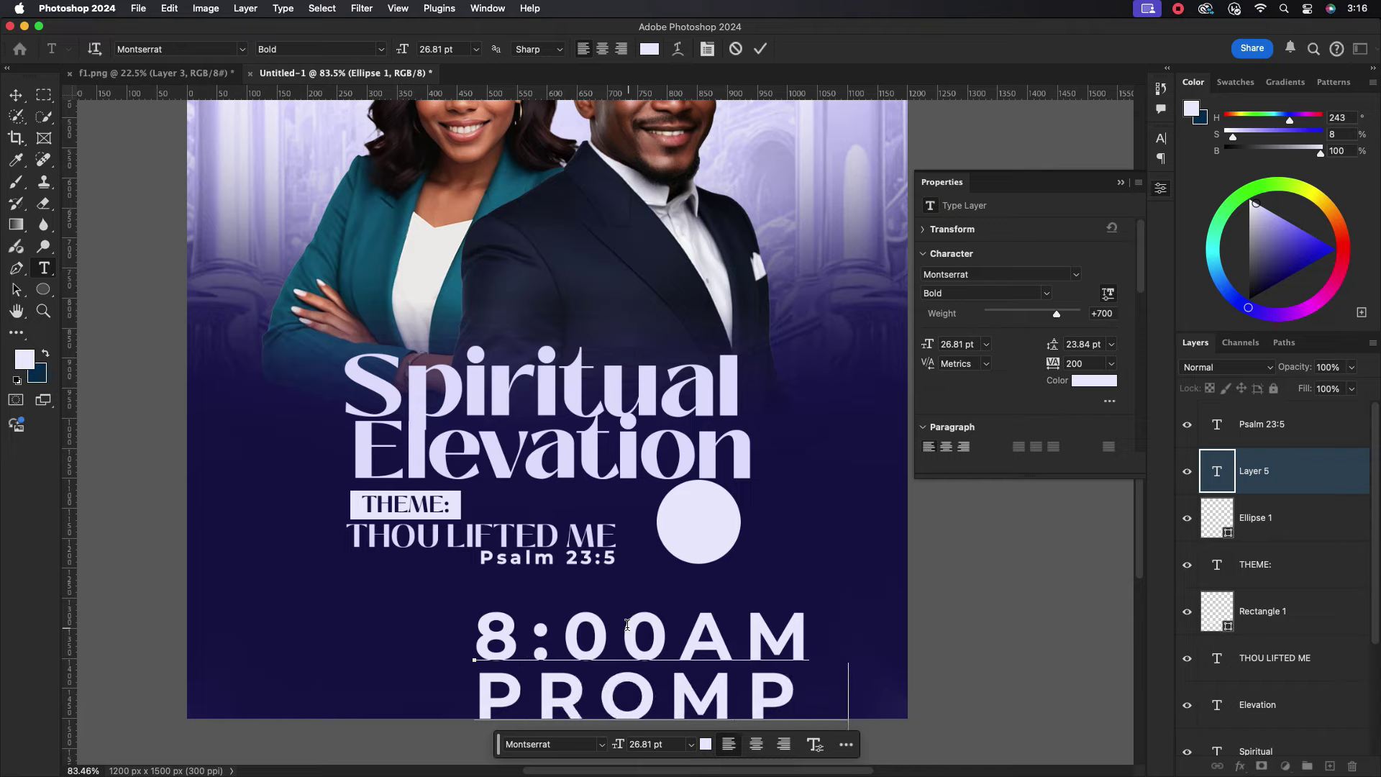
text(T)
click(760, 48)
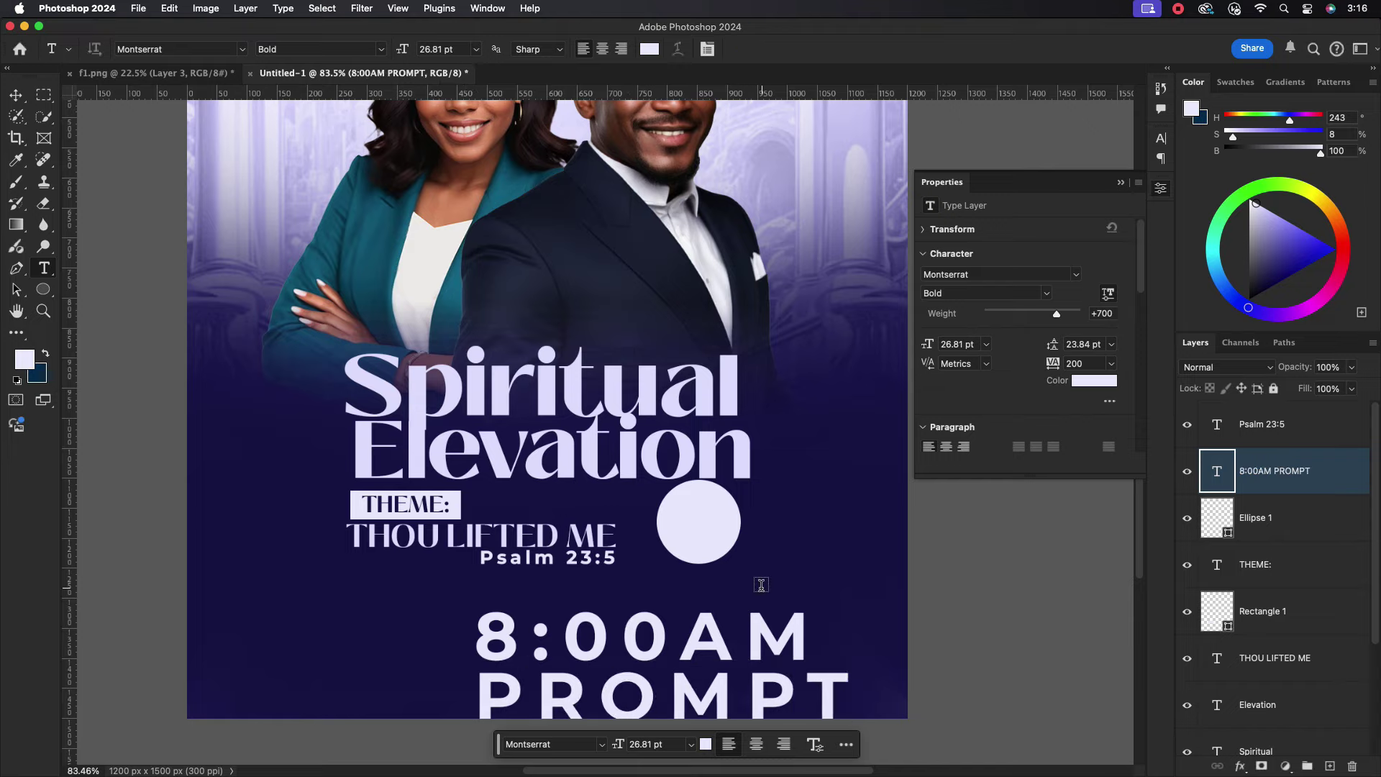
key(ctrl+t)
mouse_move(855, 644)
mouse_down()
mouse_move(548, 647)
mouse_move(703, 518)
mouse_up()
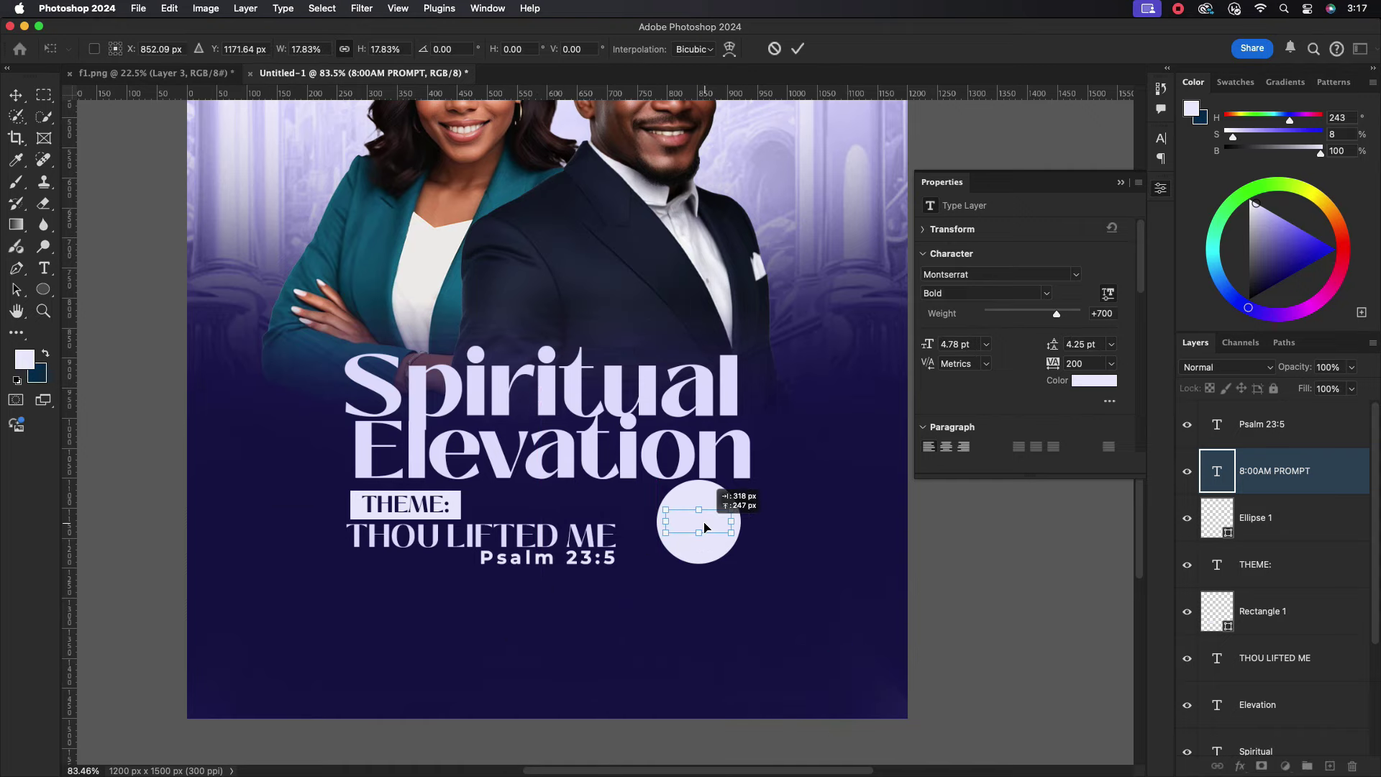
Make the 8:00AM PROMPT text dark navy, sampled from the background, with tracking 0.
click(1159, 136)
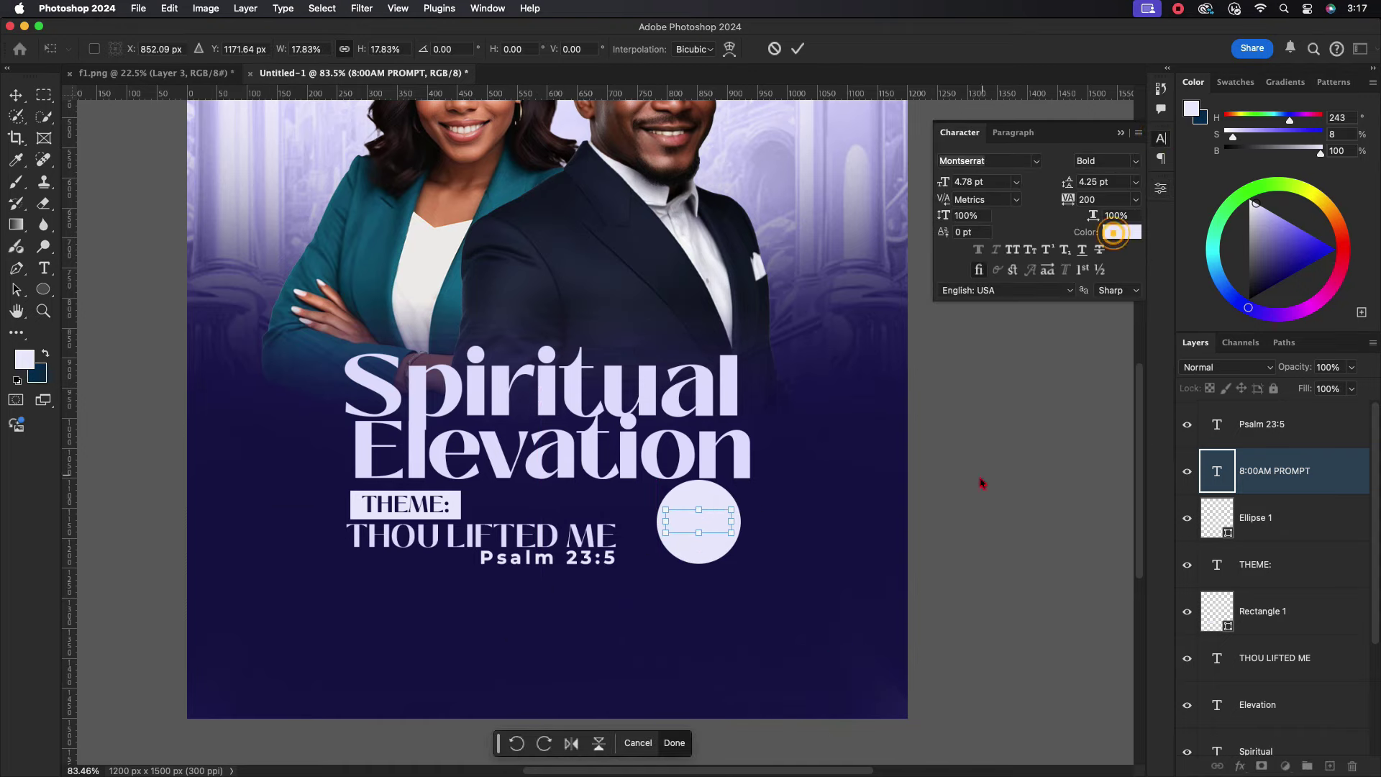
click(795, 48)
click(650, 49)
click(781, 657)
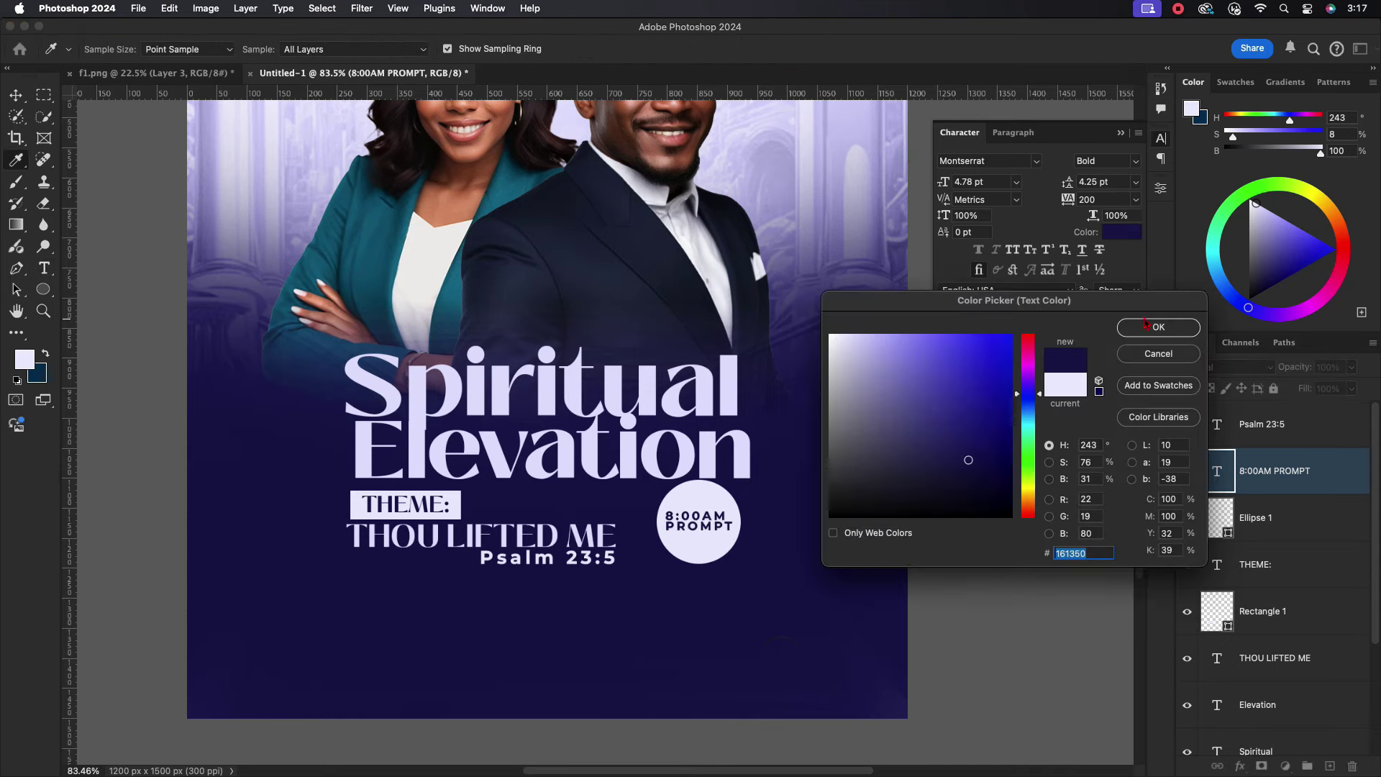
click(1150, 324)
click(1135, 200)
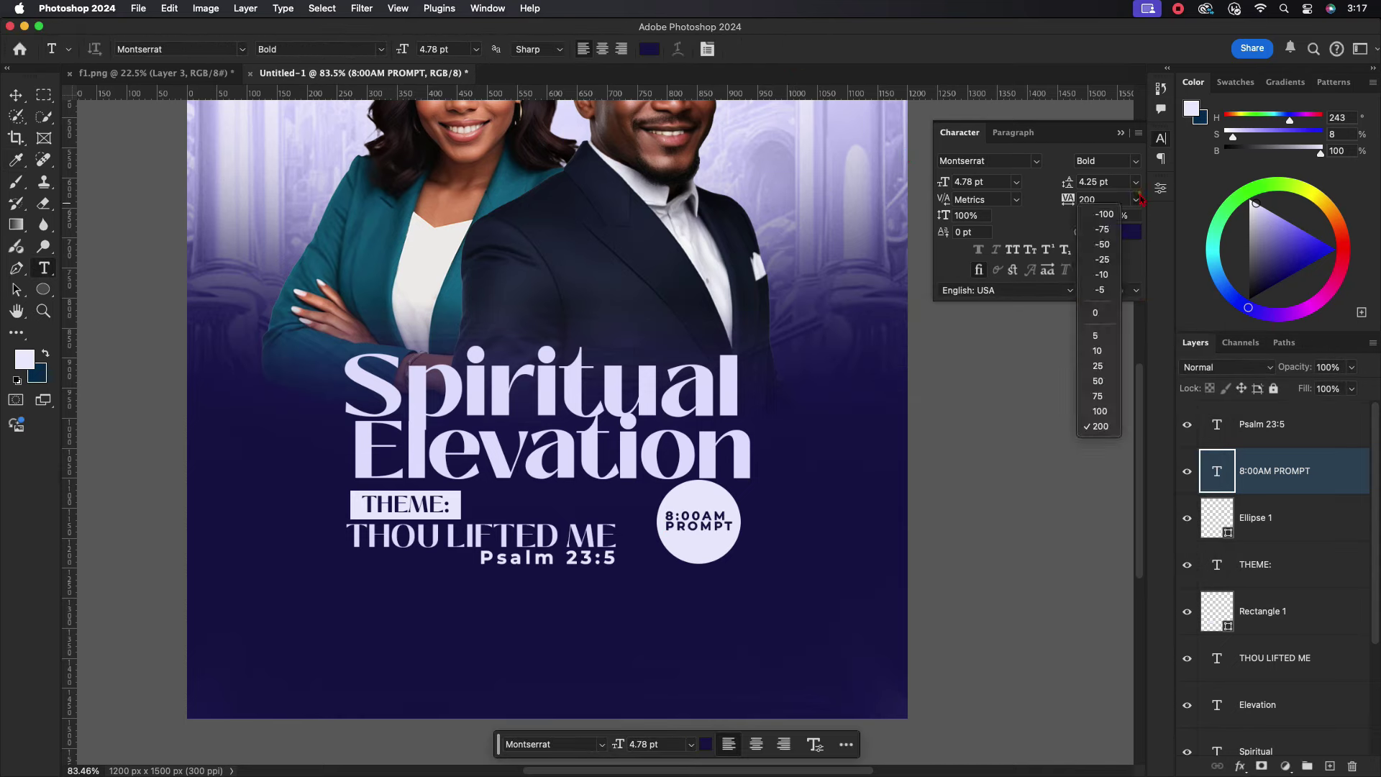
click(1101, 310)
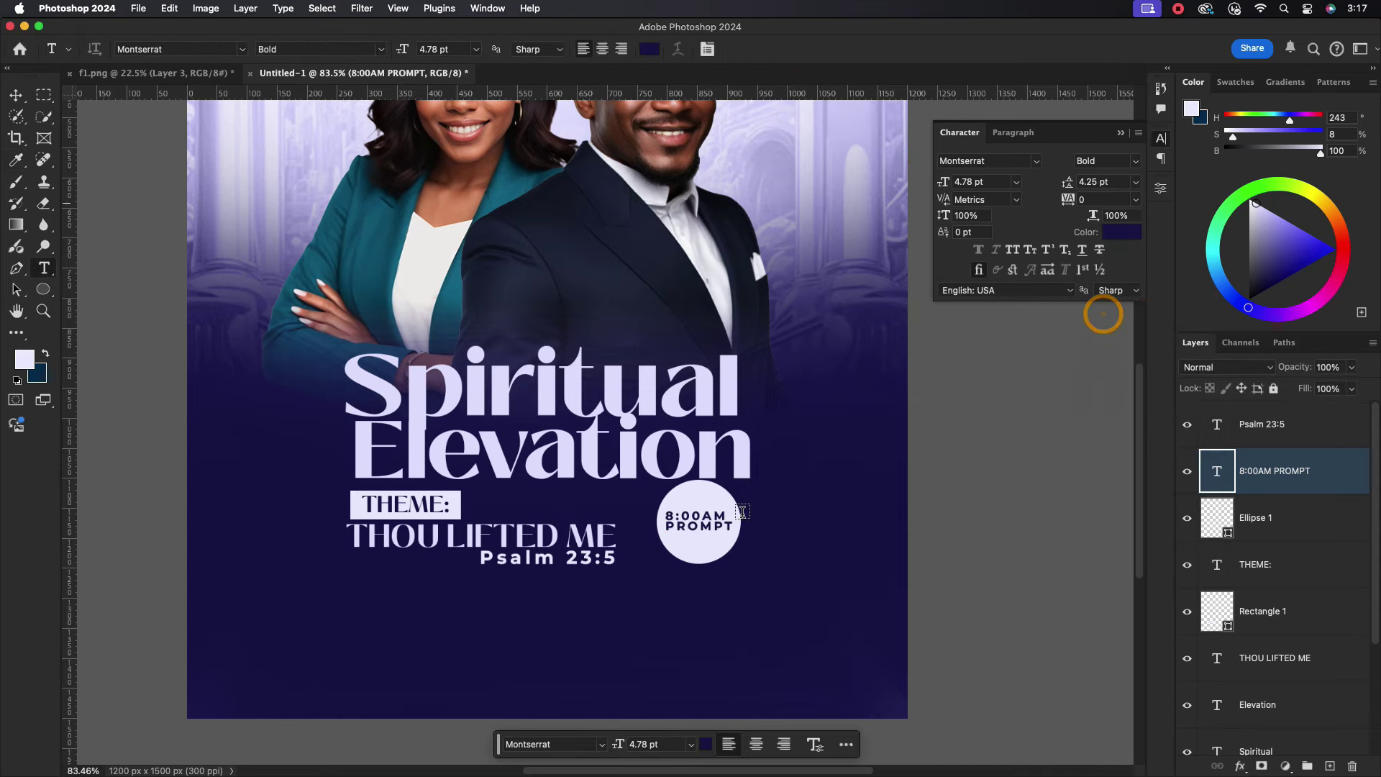
Enlarge the text to about 128%, centre-align it, and centre it in the circle.
click(16, 95)
key(ctrl+t)
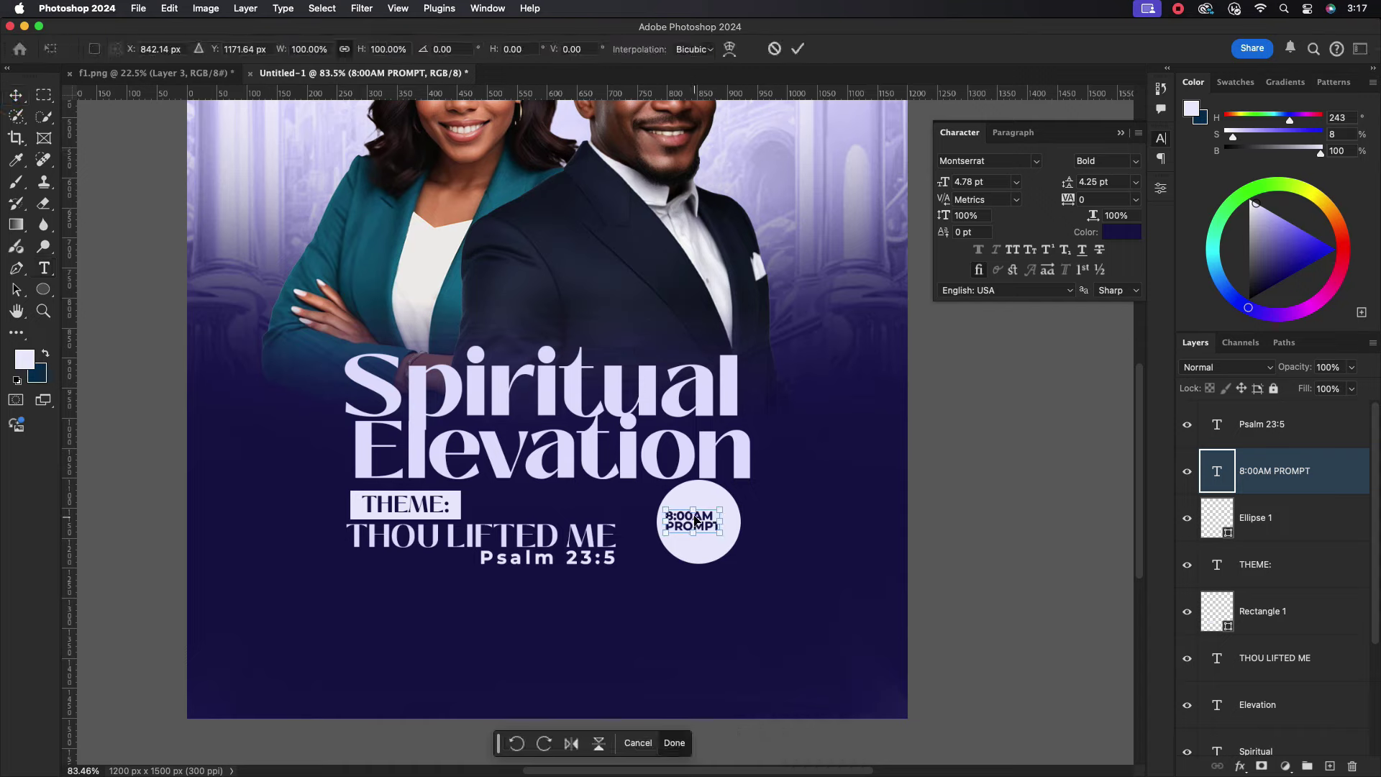
drag(719, 515, 737, 507)
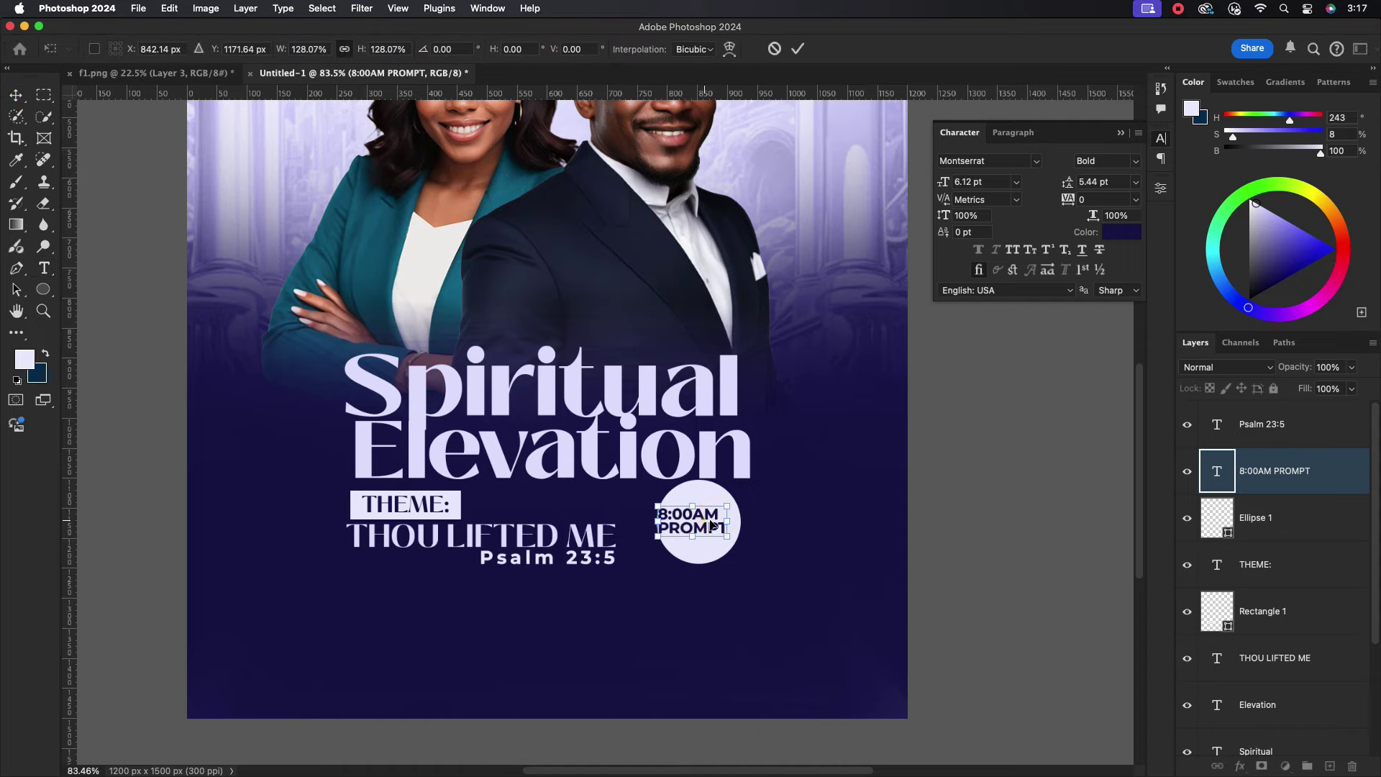
key(Return)
click(1013, 132)
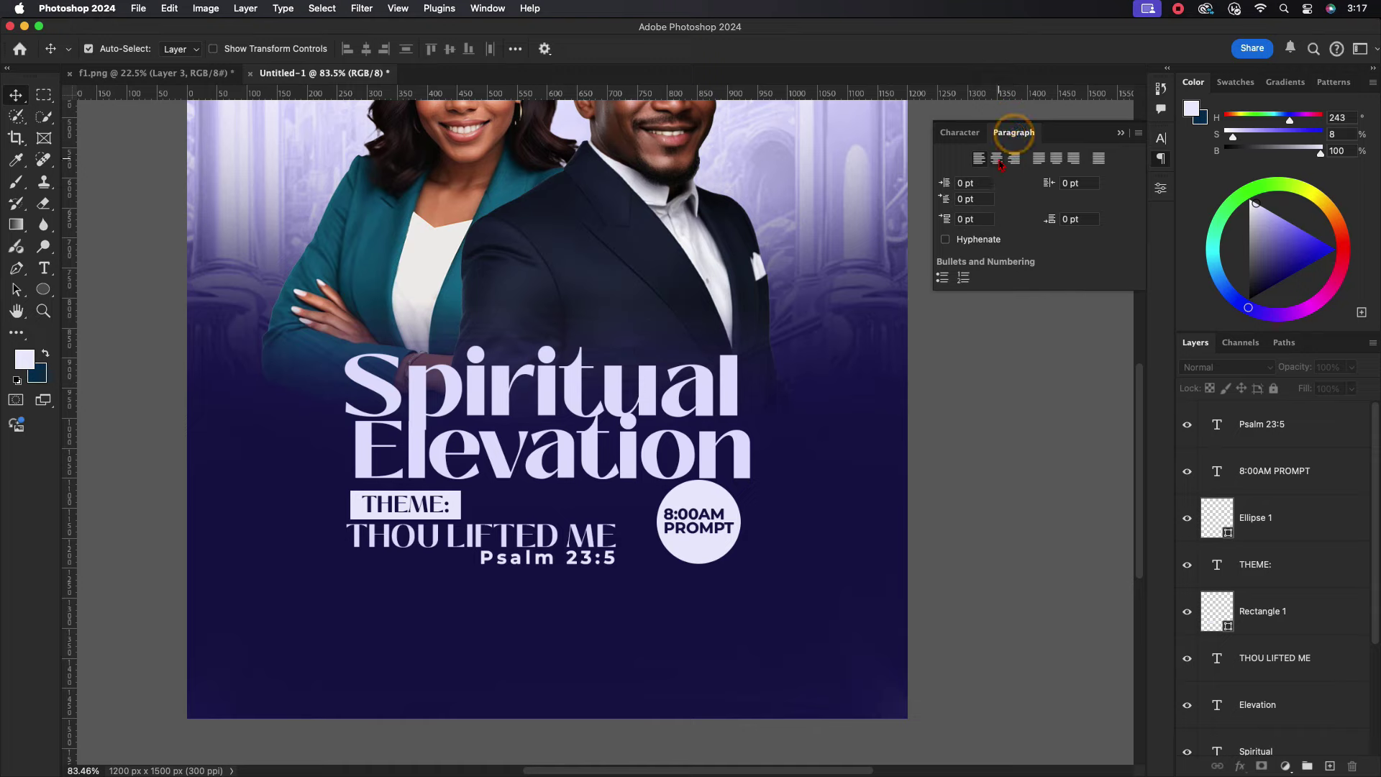
click(996, 158)
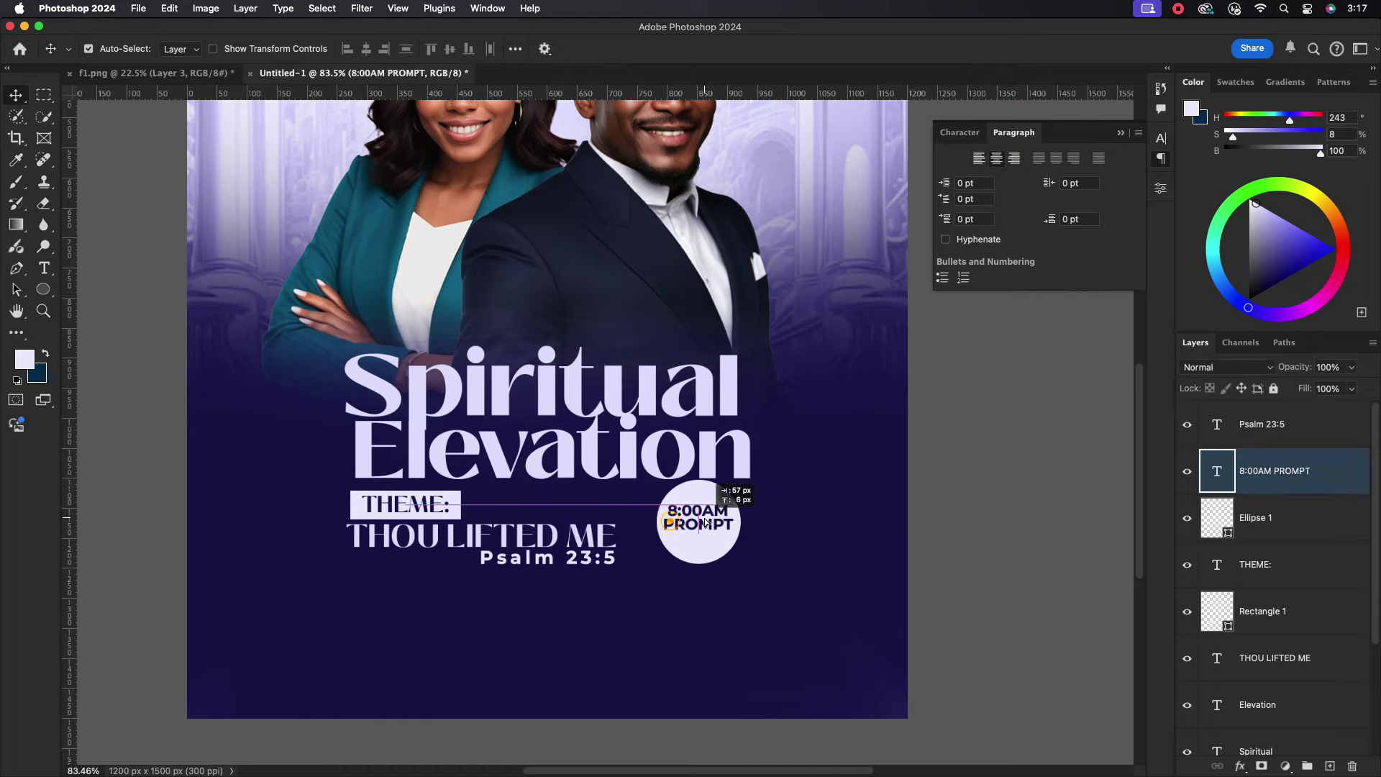
drag(699, 525, 705, 523)
Scale the selected title and theme layers to about 117% and move them slightly lower.
scroll(734, 597, down, 3)
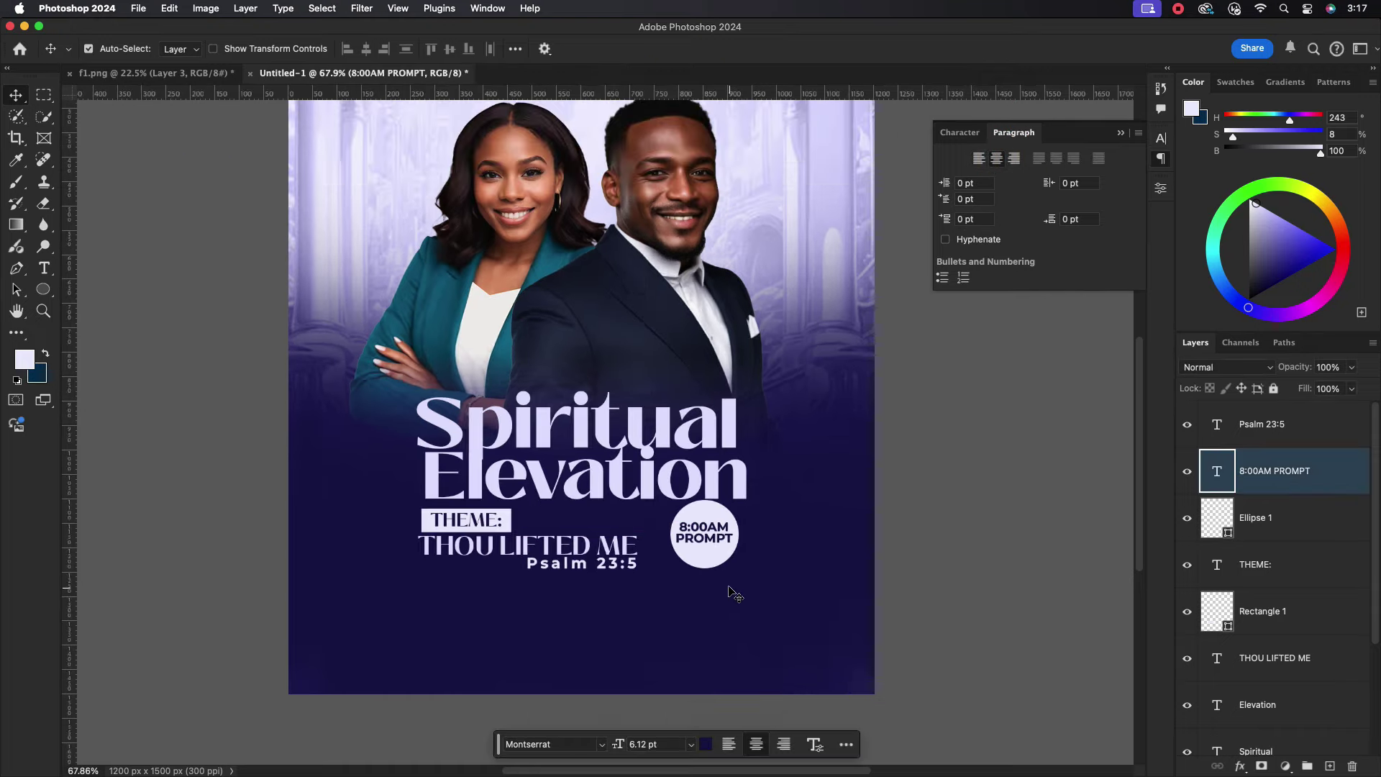
scroll(732, 591, down, 2)
drag(590, 419, 630, 431)
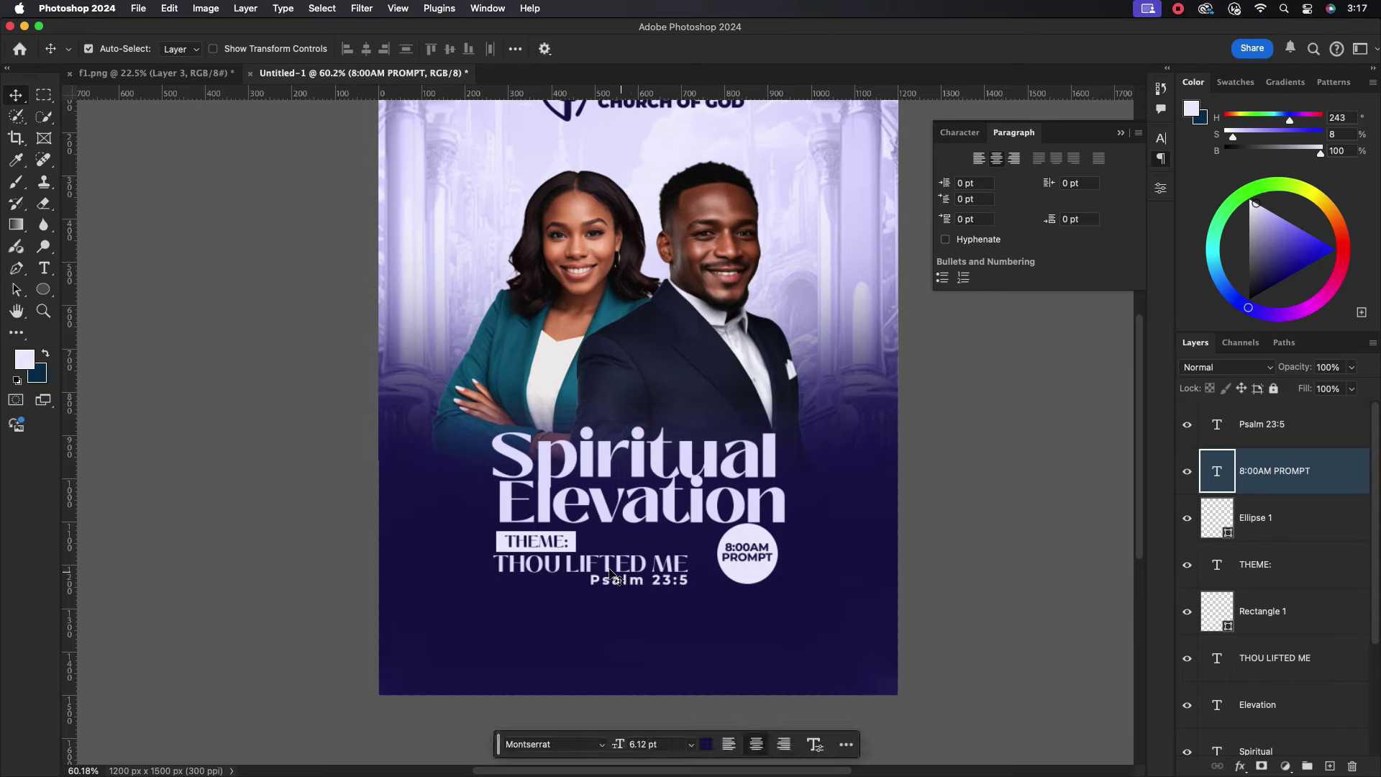
drag(460, 440, 769, 584)
key(super+t)
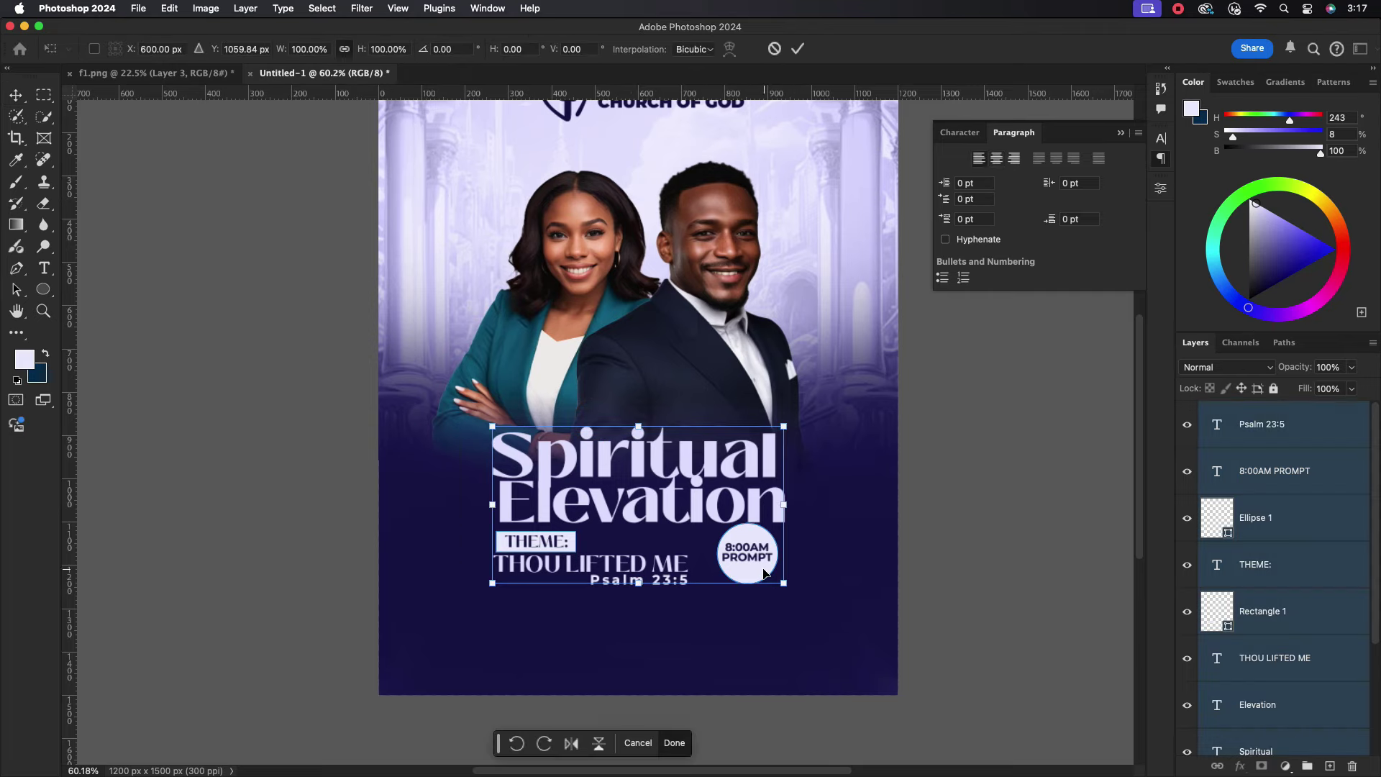
drag(783, 504, 809, 505)
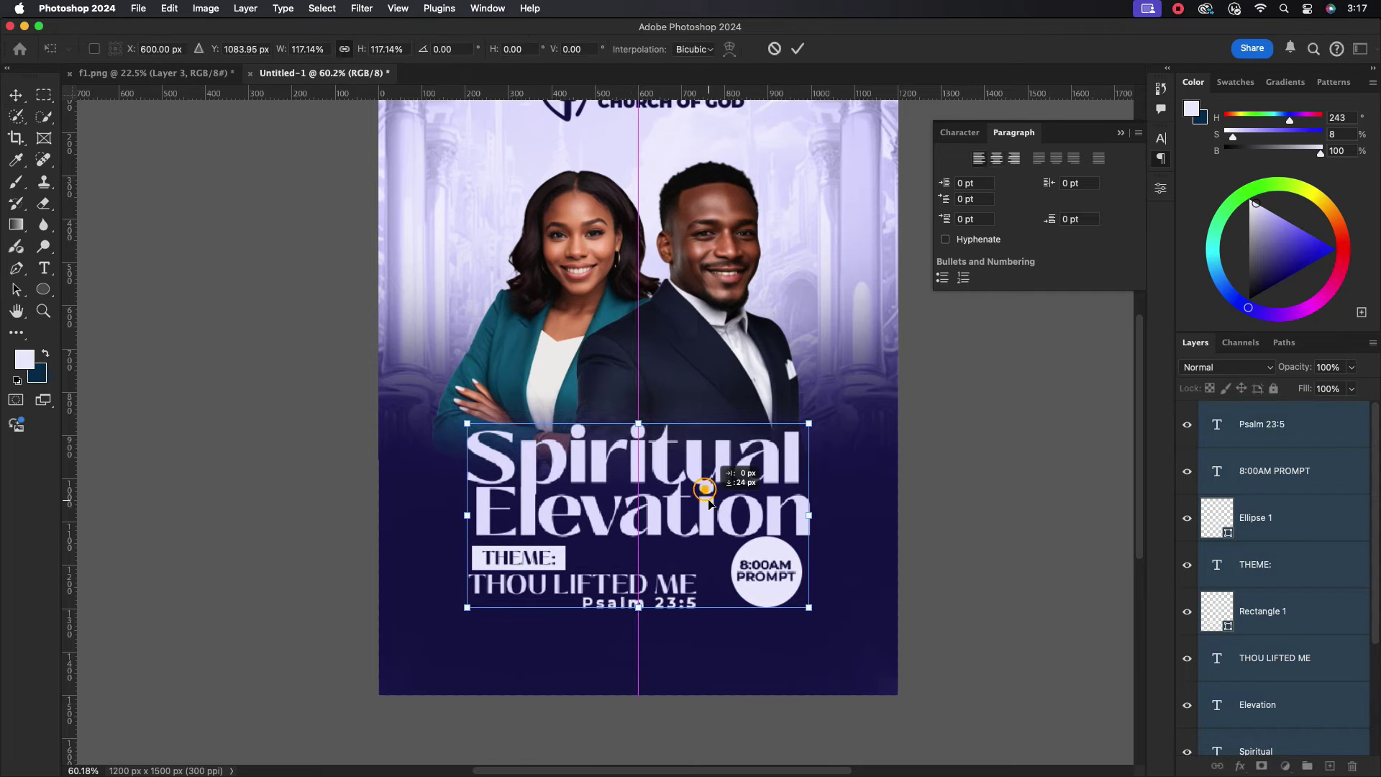
drag(712, 492, 710, 501)
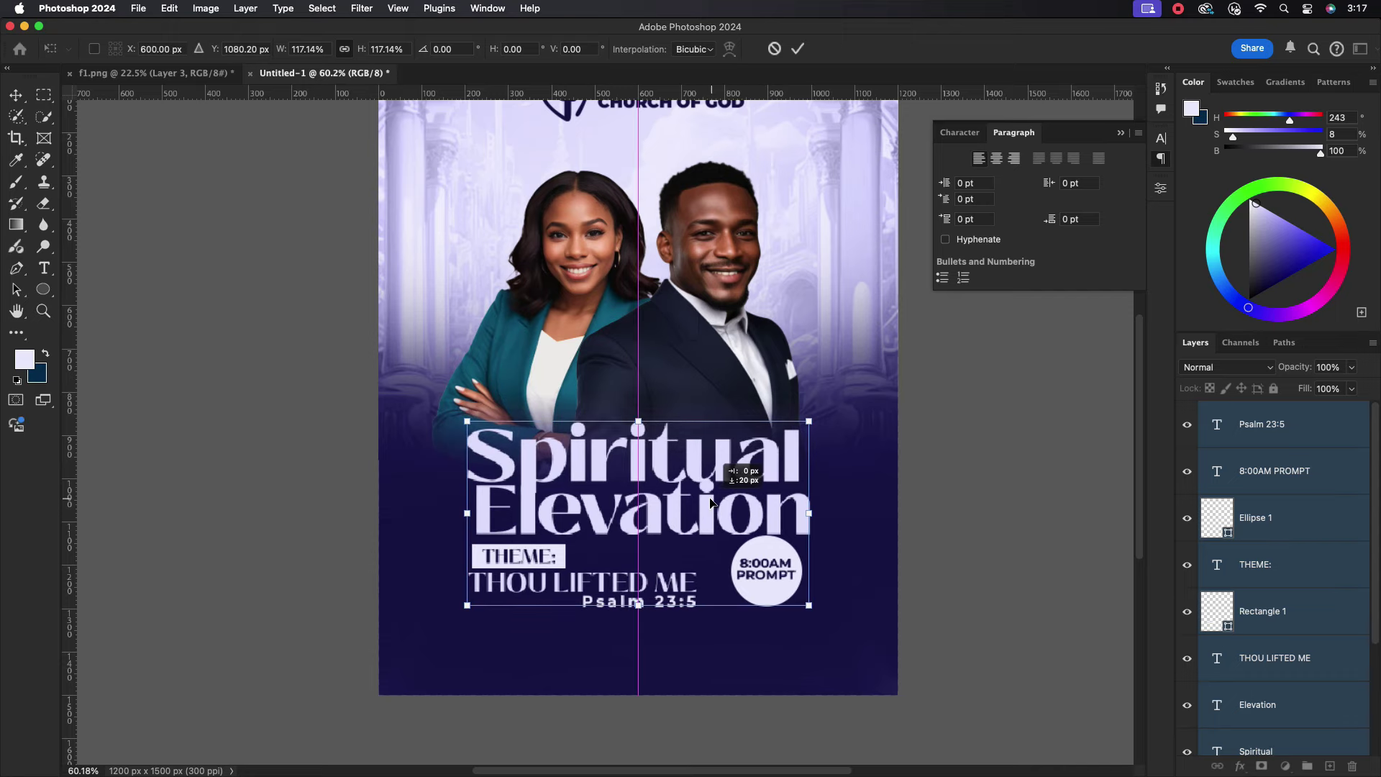
click(797, 49)
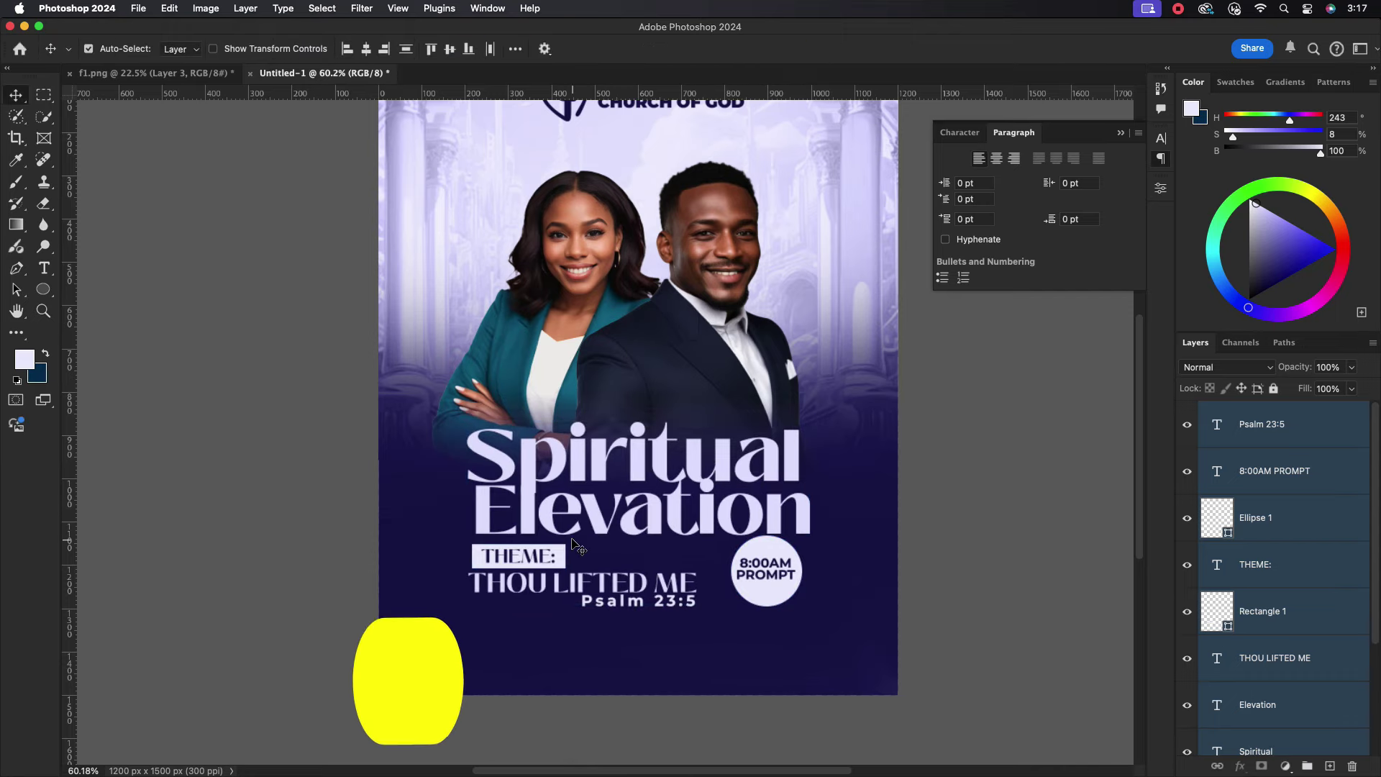
scroll(774, 486, down, 1)
Start a venue text layer below the theme, typing the church name with 'CHURCH OF GOD' on line two.
key(t)
click(512, 612)
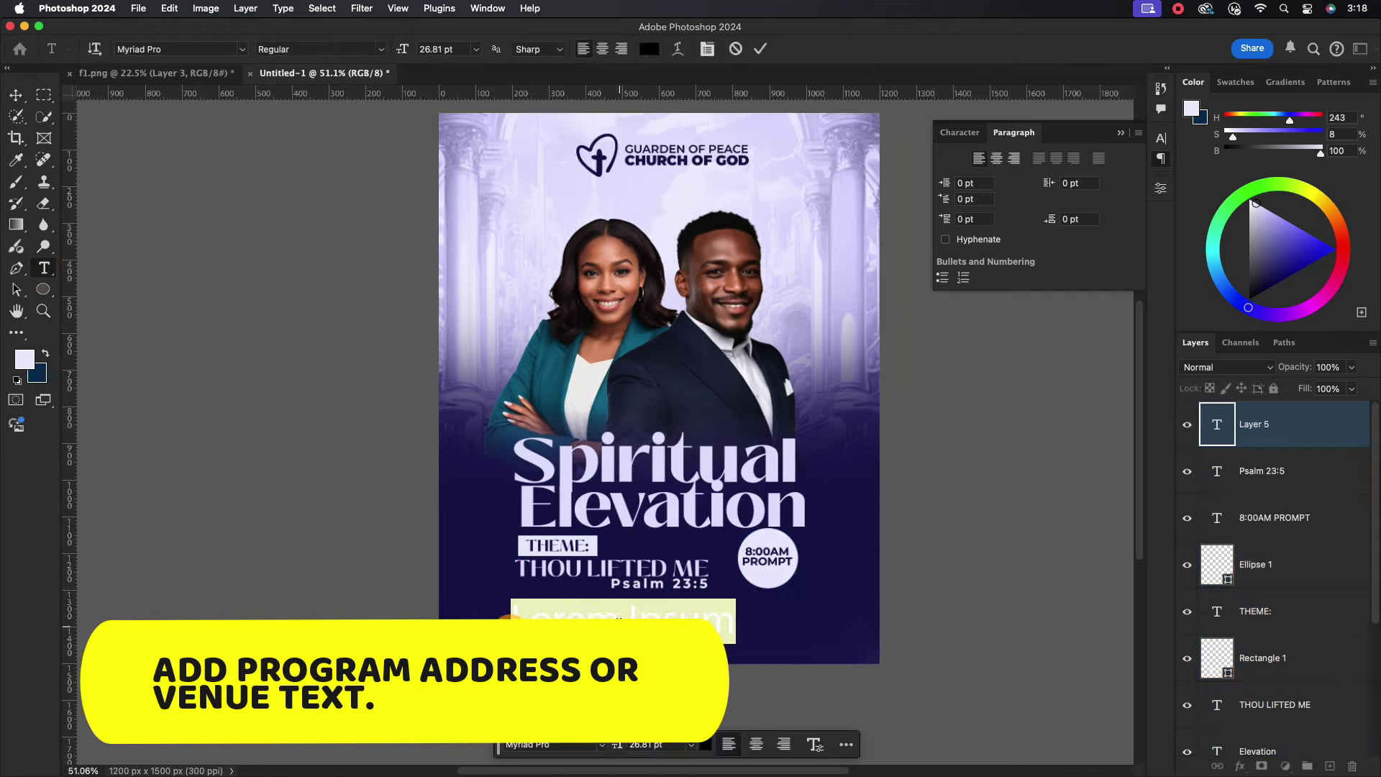
text(THE)
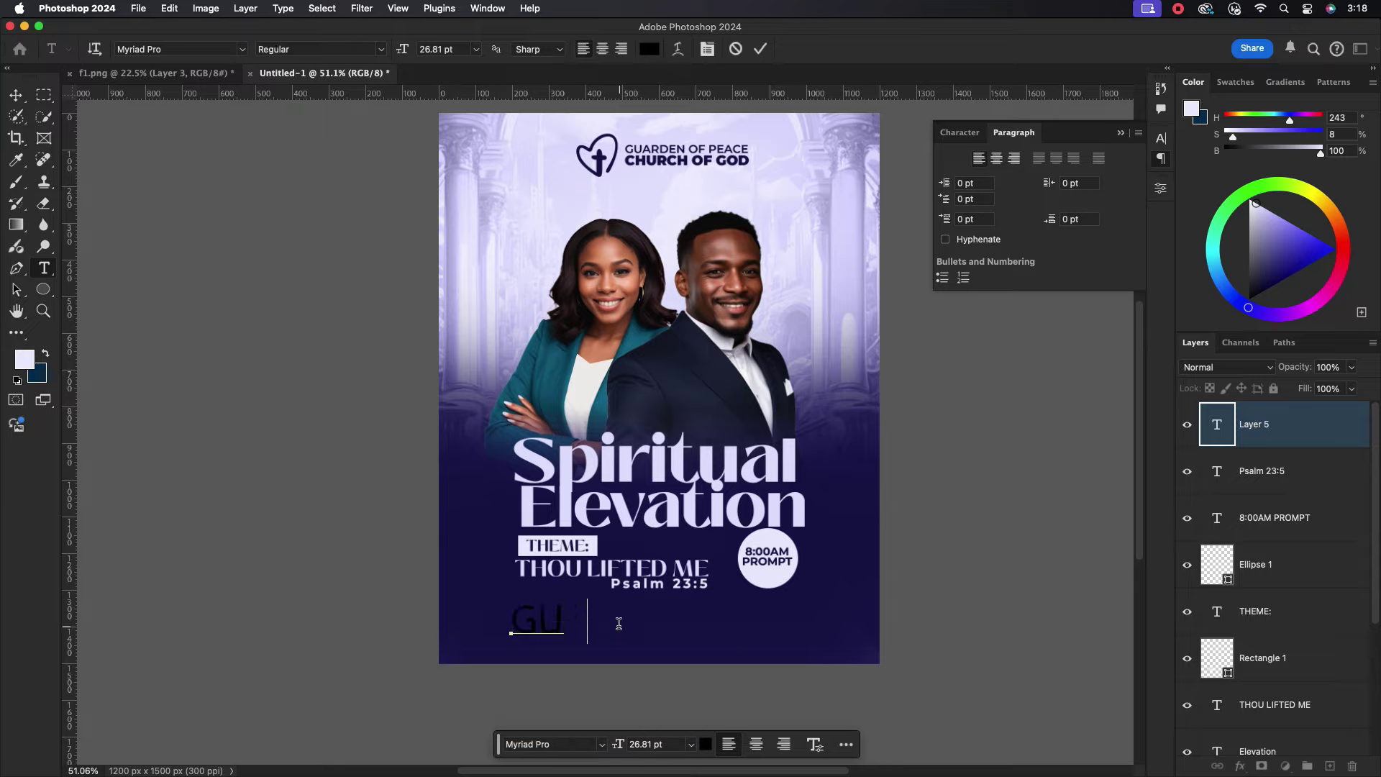
text(ARDEN OF)
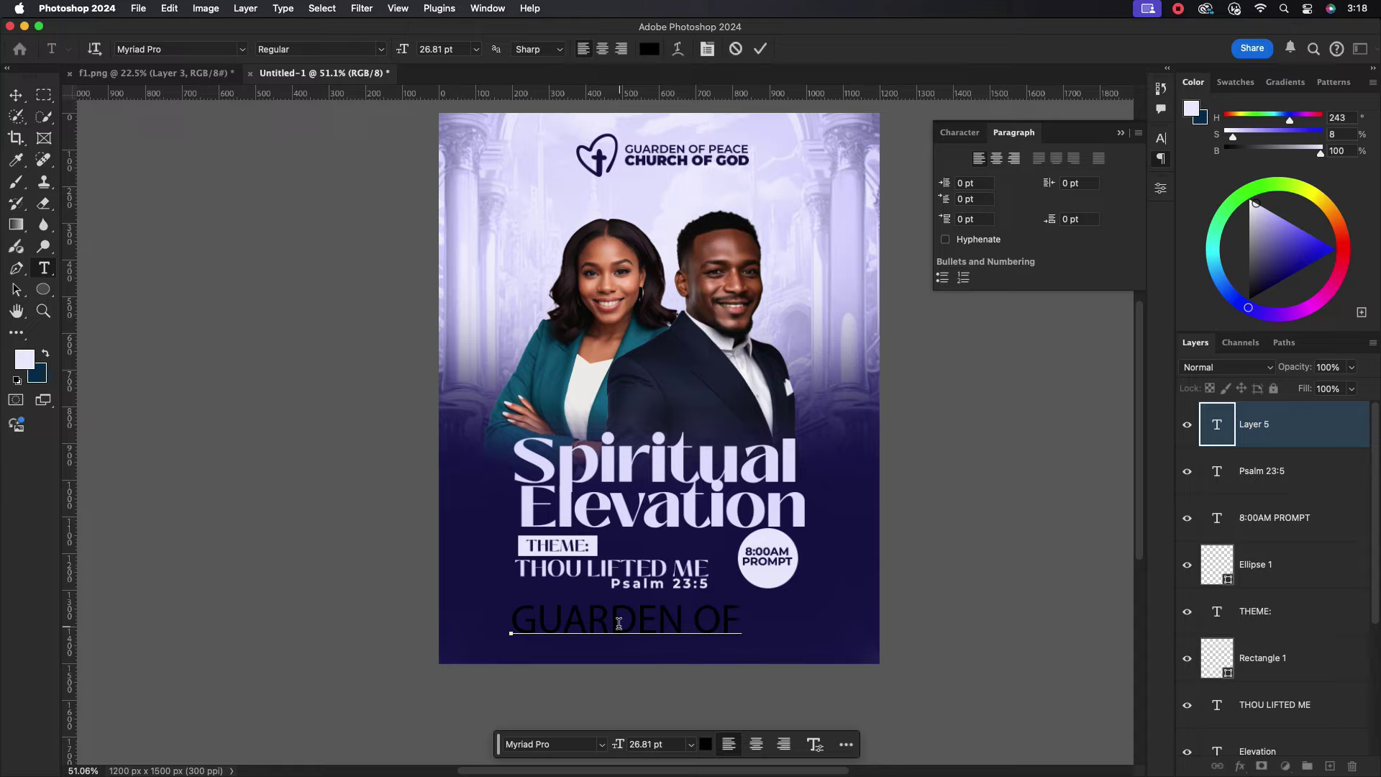
text( PEACE)
key(Return)
text(CHURCH)
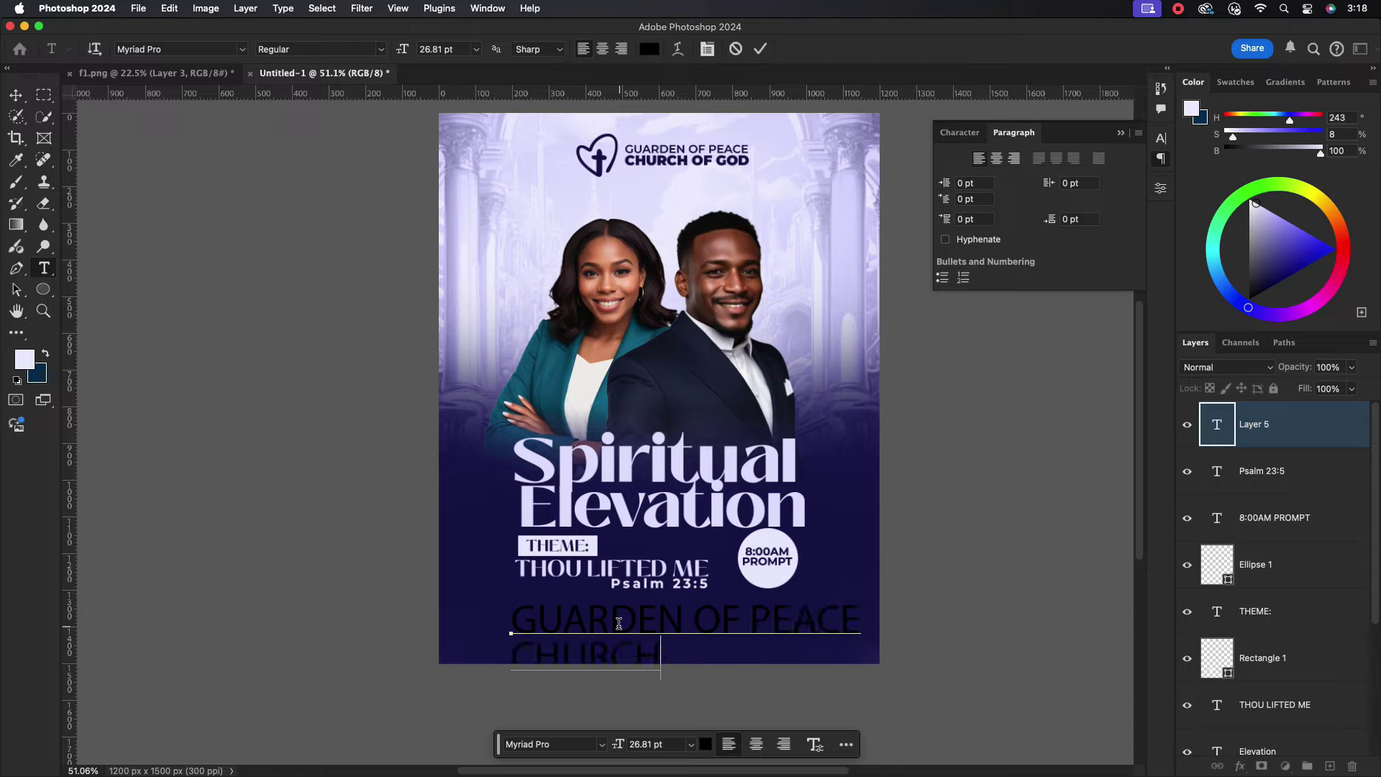
text( OF GOD)
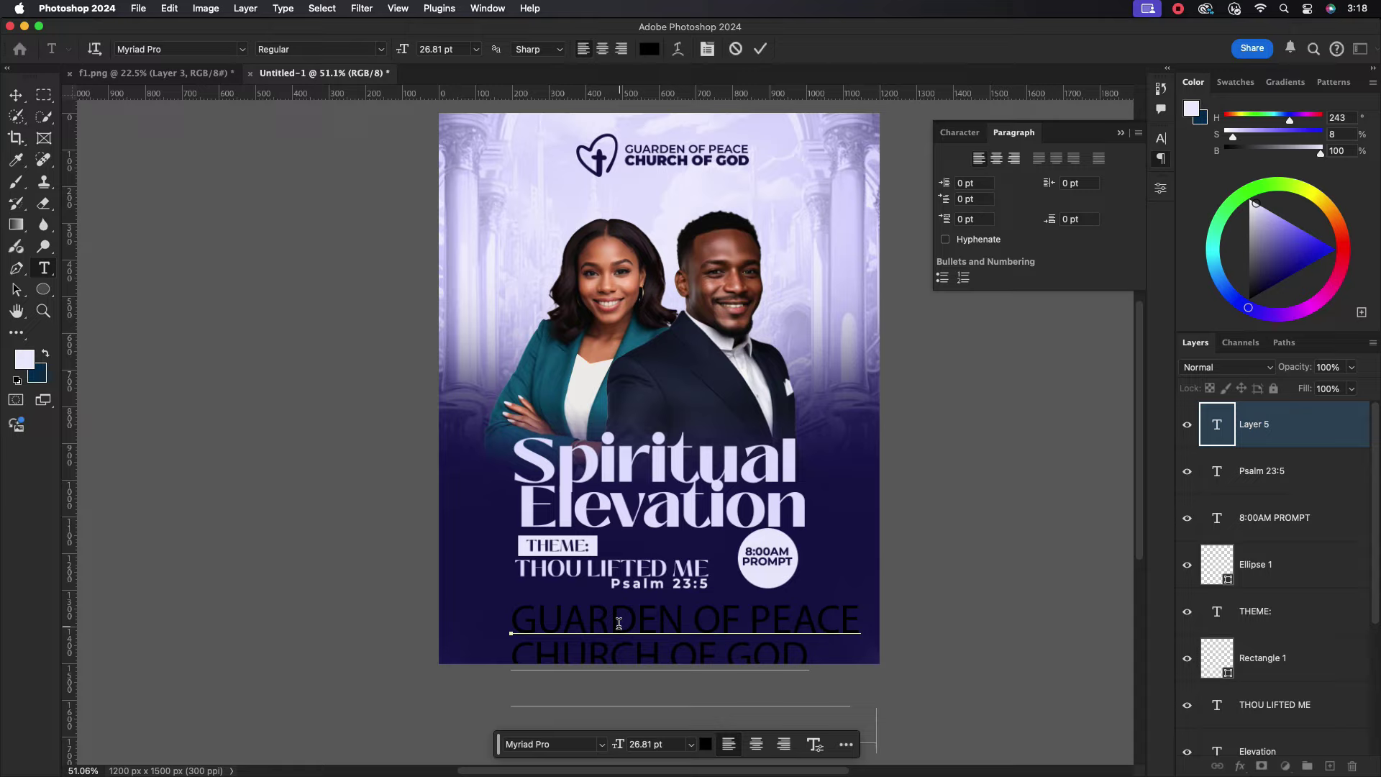
Colour the venue text light lavender and shrink it to about 7.02 pt.
click(16, 94)
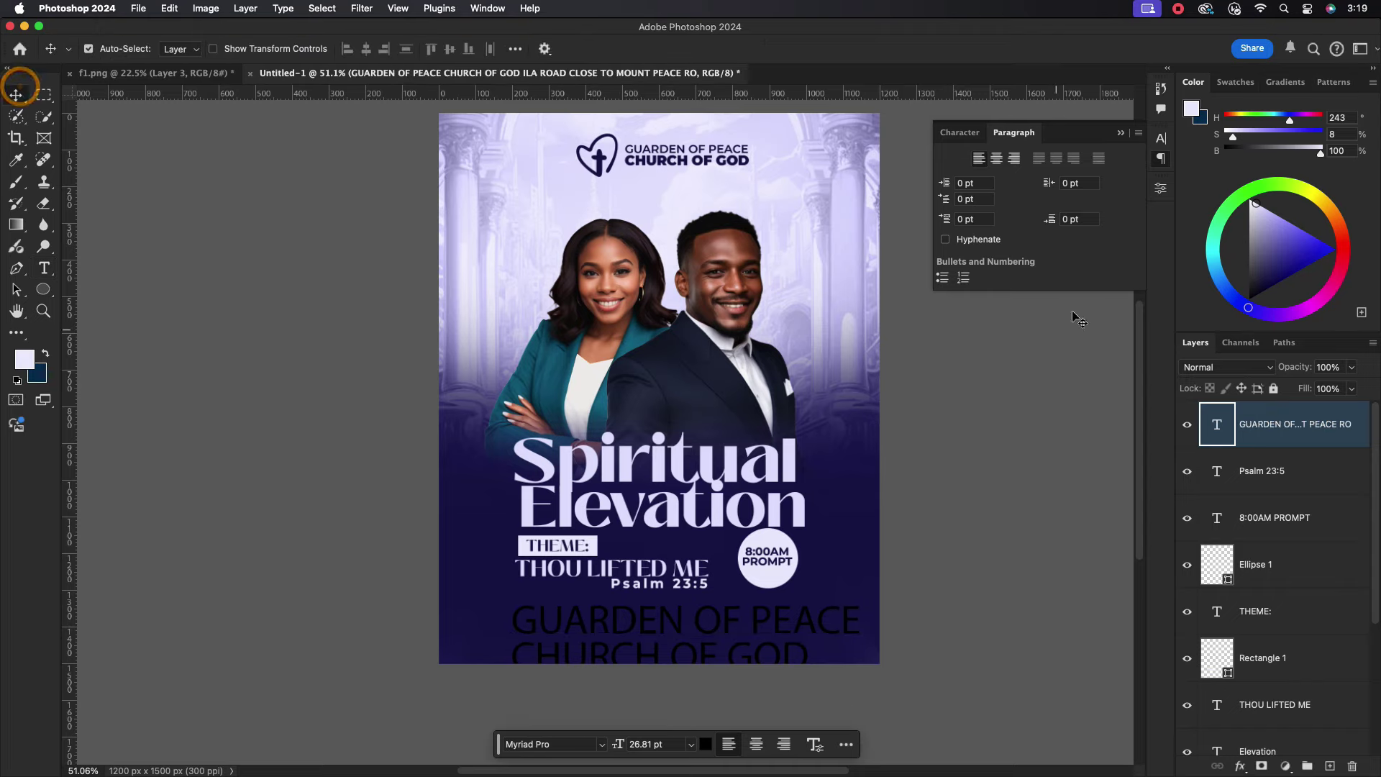
click(959, 133)
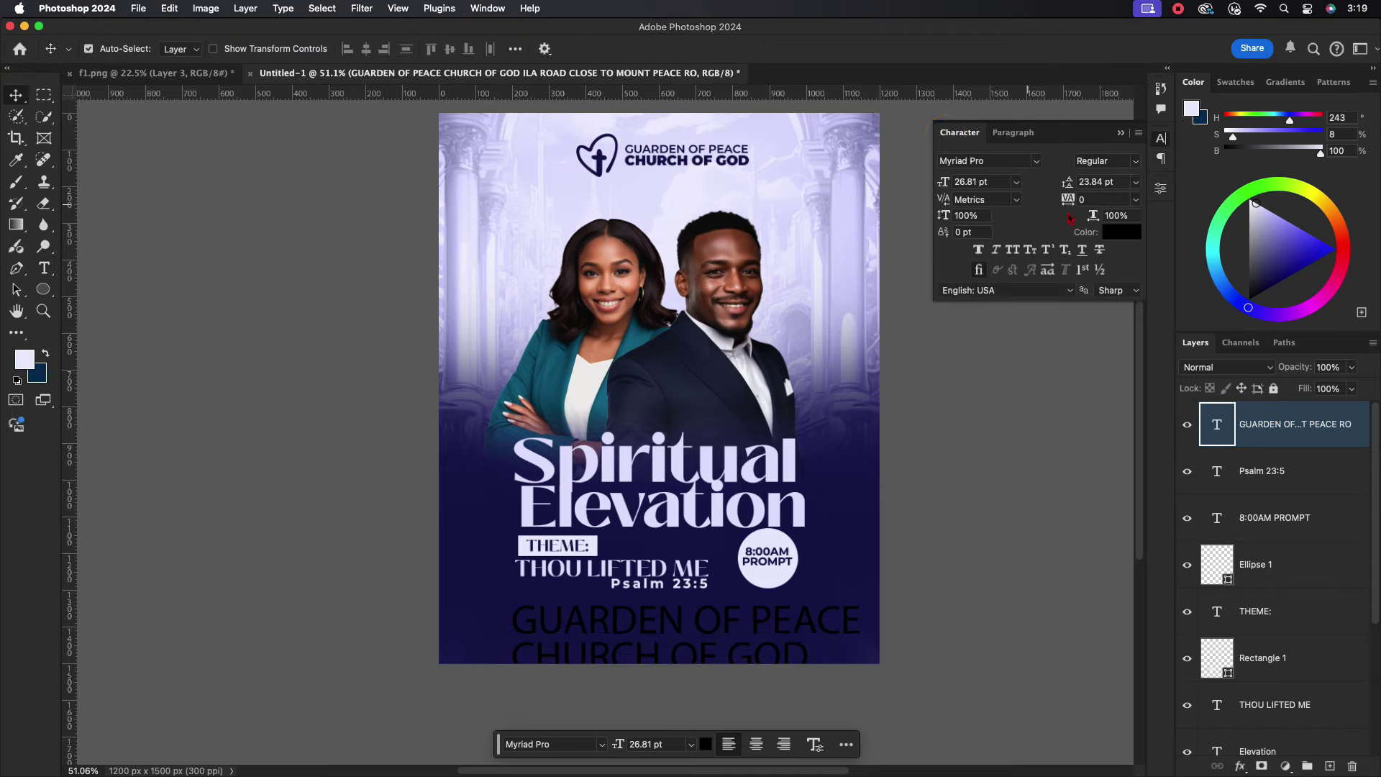
click(1115, 232)
click(793, 231)
click(1158, 328)
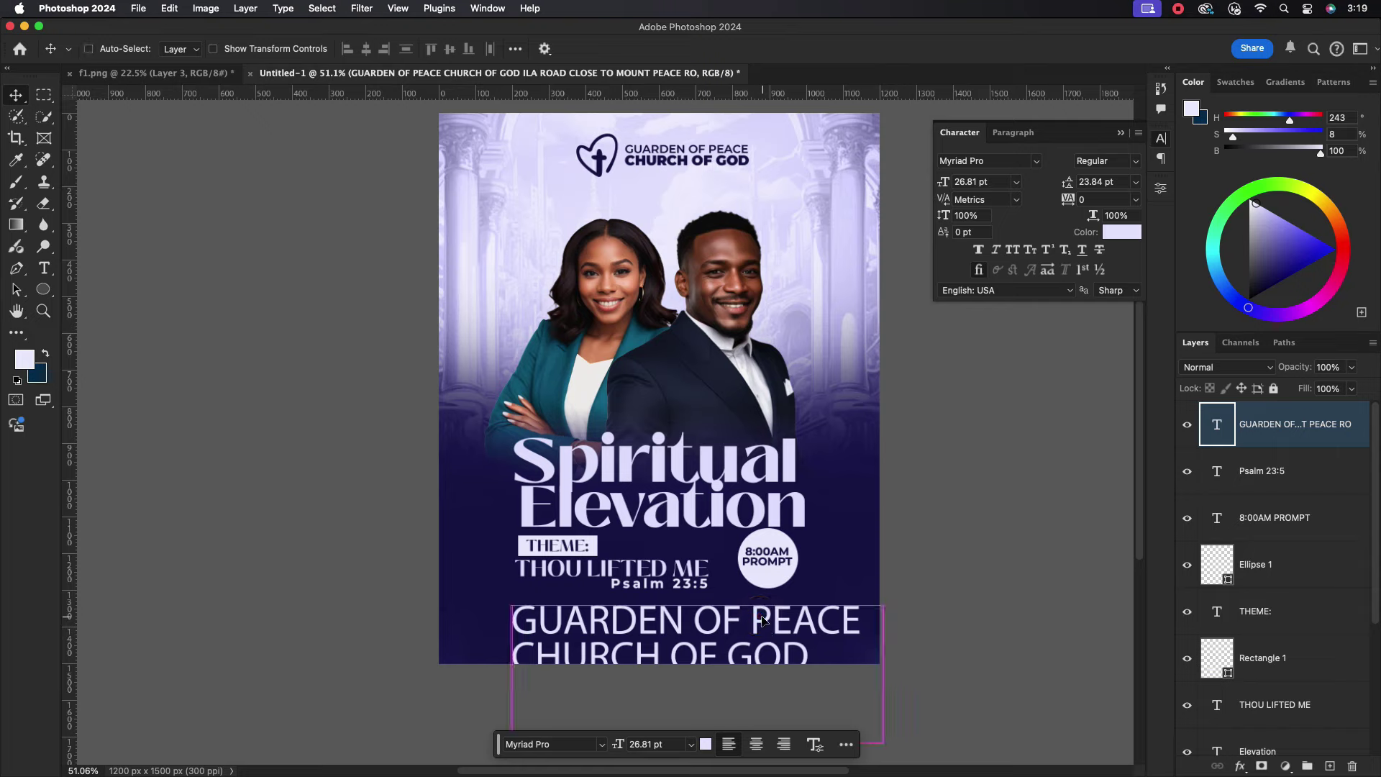
key(ctrl+t)
mouse_move(880, 677)
mouse_down()
mouse_move(630, 628)
mouse_move(620, 639)
mouse_up()
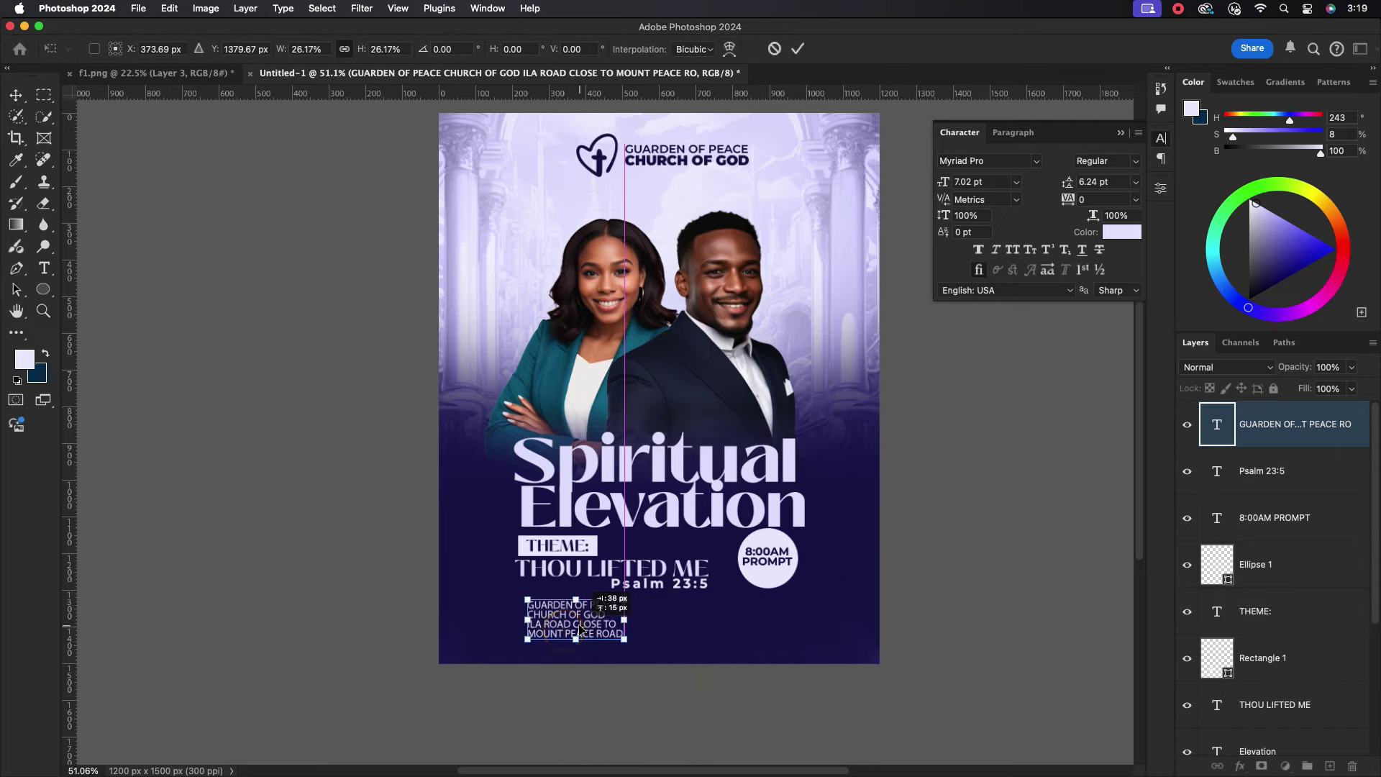
click(797, 49)
scroll(580, 631, up, 3)
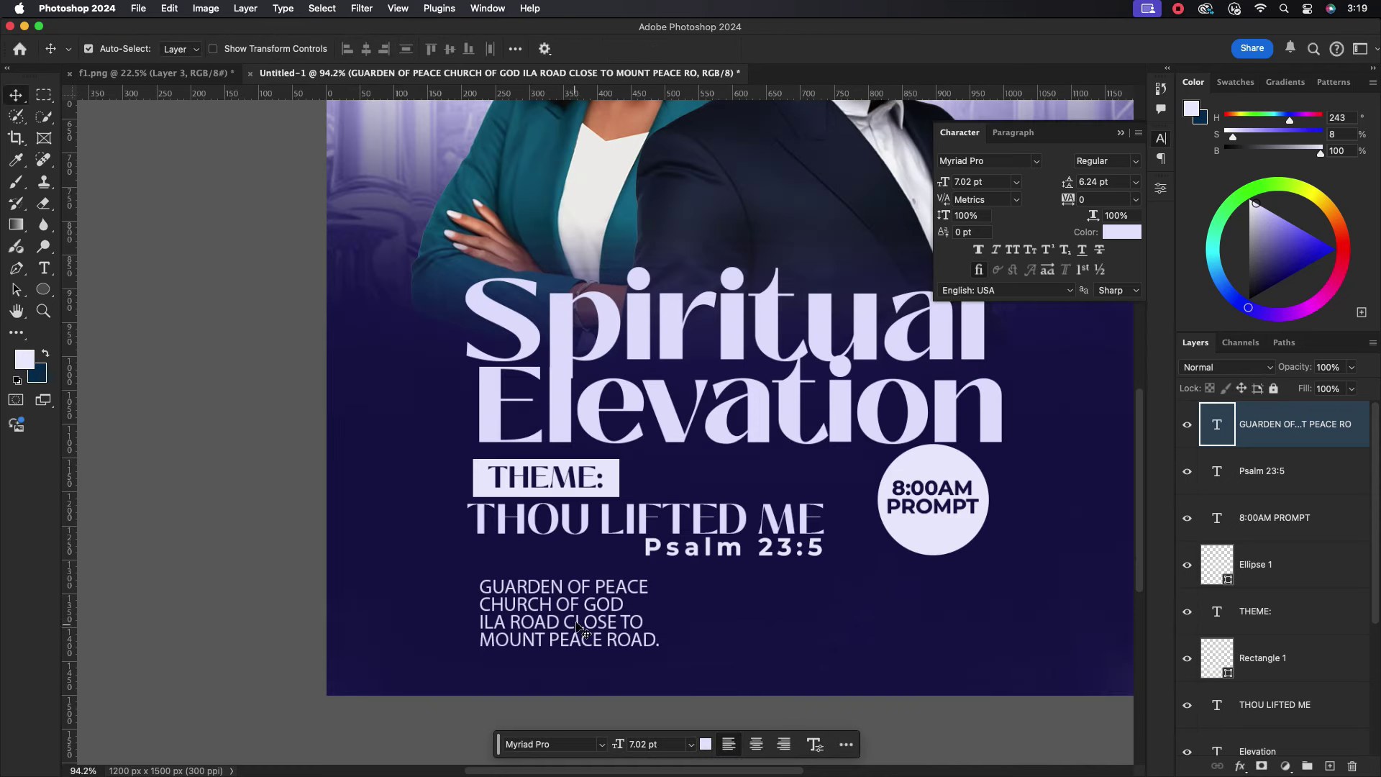
Reflow the venue text into two lines, church name then address, and nudge it under Psalm 23:5.
double_click(596, 619)
click(475, 603)
key(BackSpace)
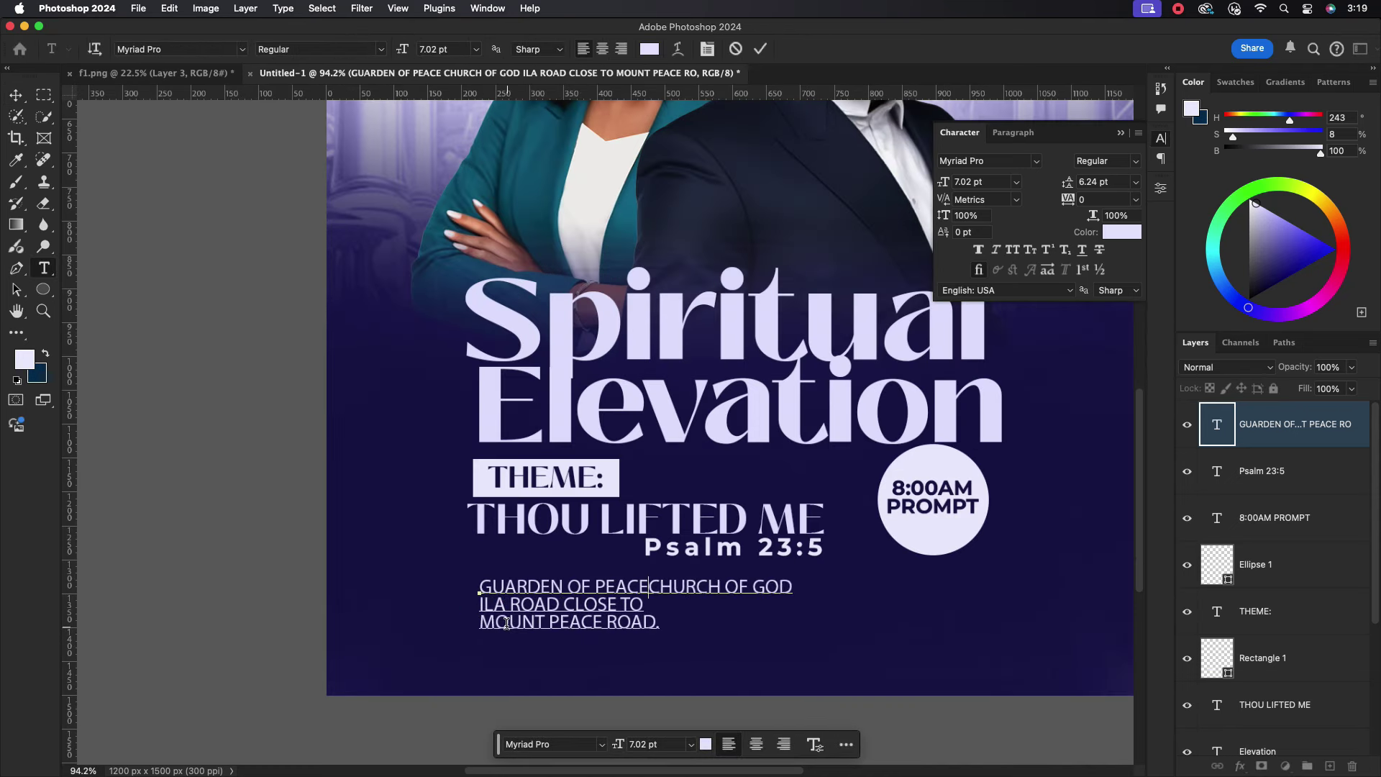
click(480, 622)
key(BackSpace)
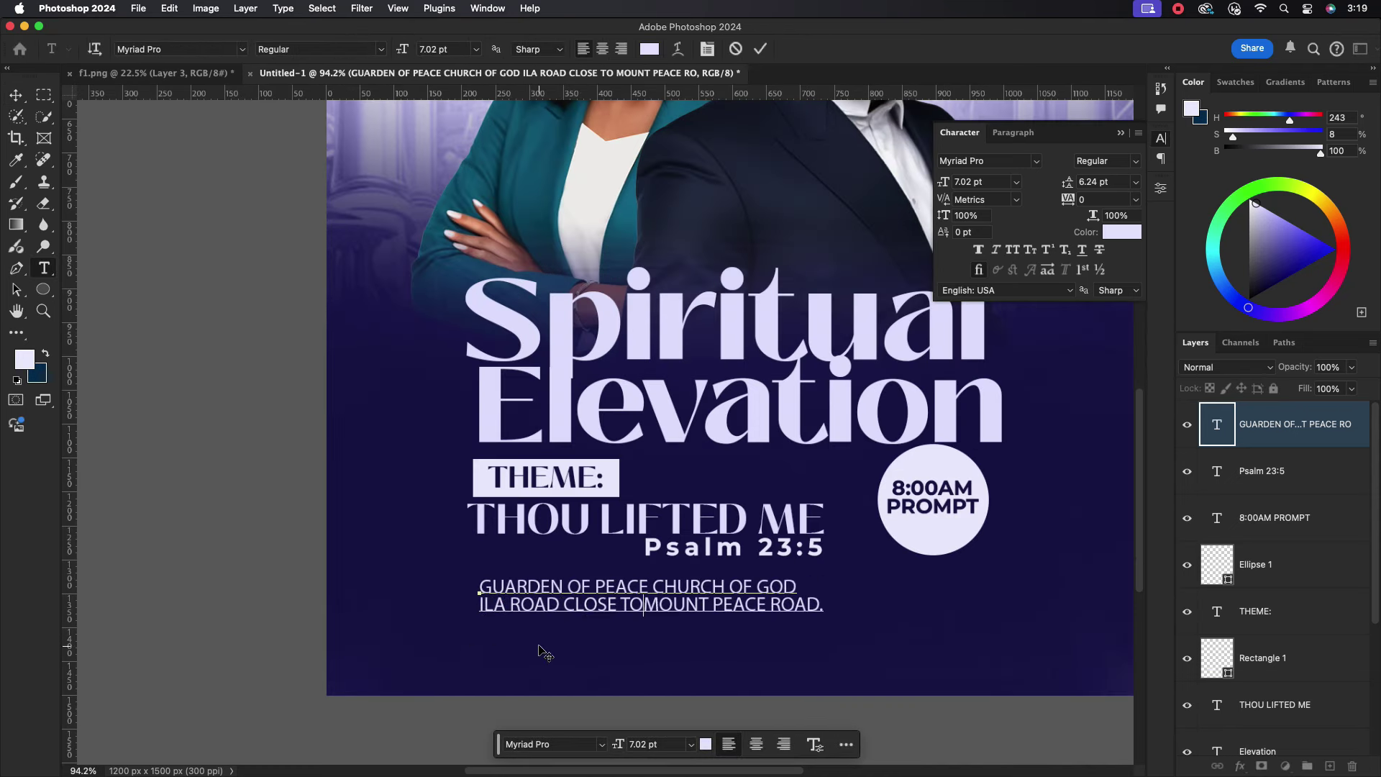
key(Escape)
key(v)
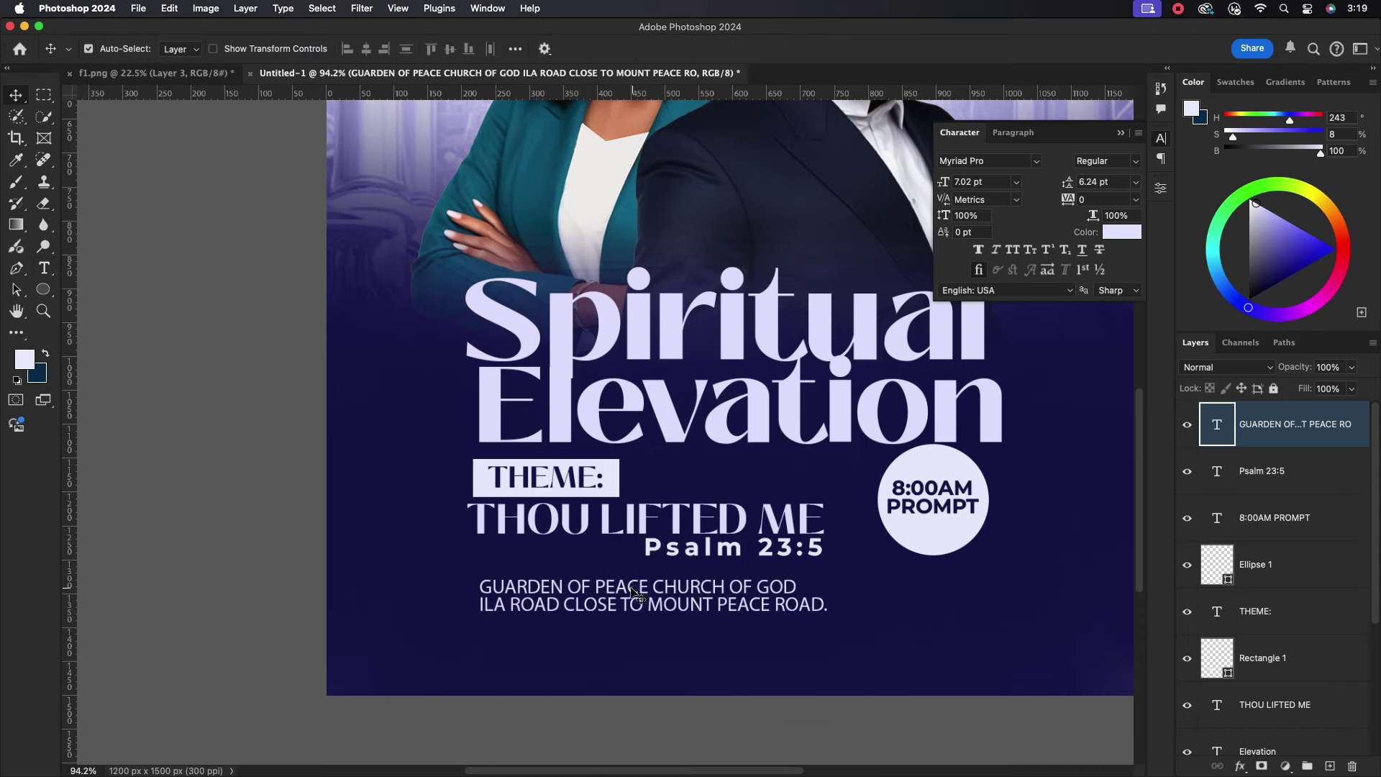
drag(633, 589, 625, 599)
Make the church name line of the venue text bold.
scroll(625, 598, down, 5)
scroll(664, 542, up, 10)
double_click(668, 585)
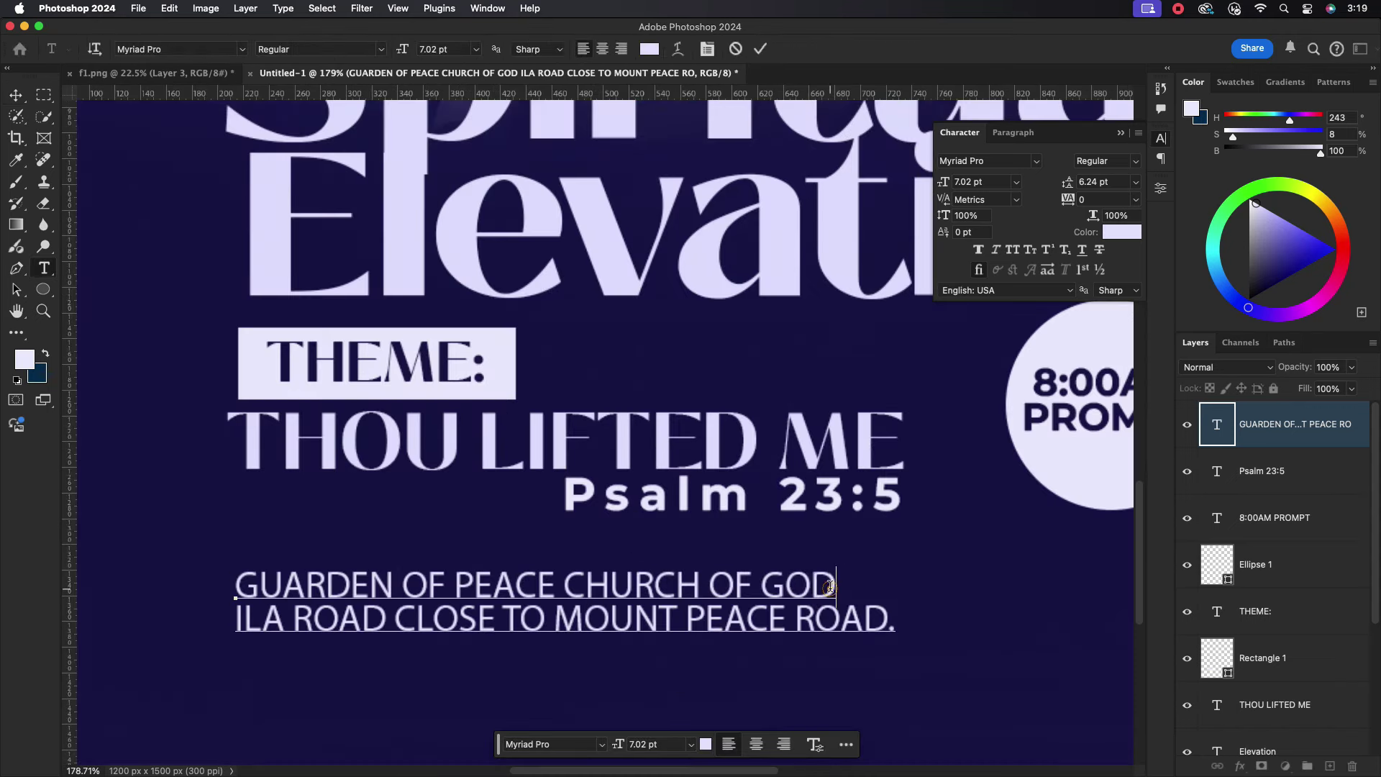
drag(835, 586, 474, 505)
click(1129, 160)
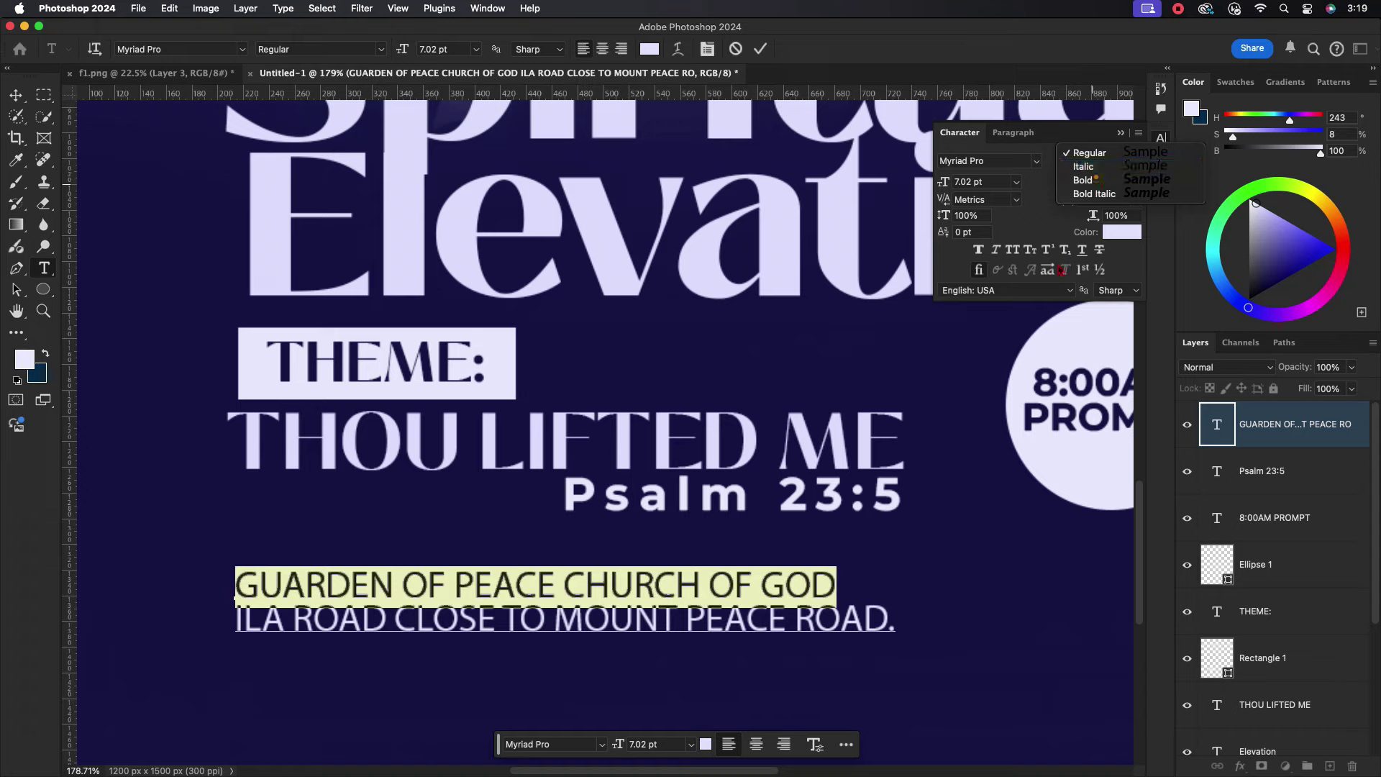
click(1090, 173)
click(761, 50)
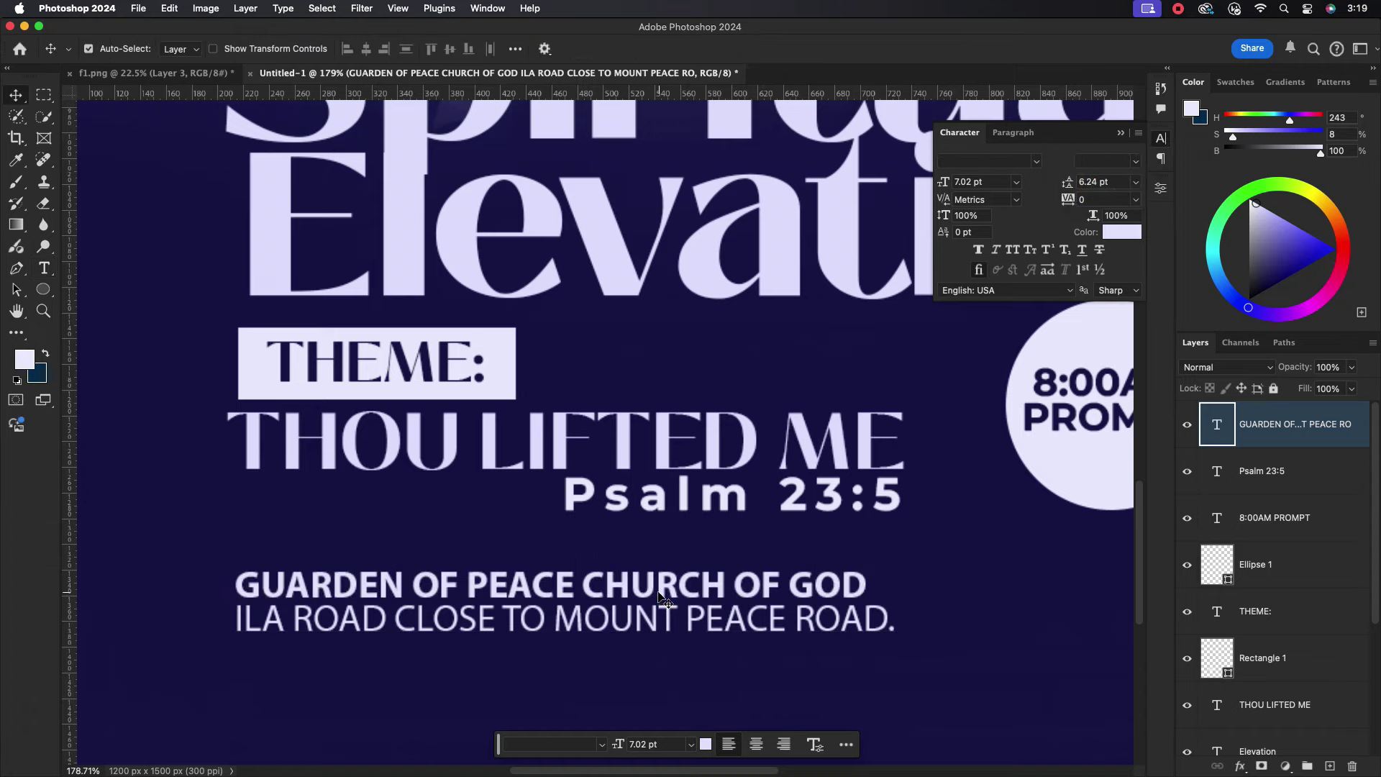
Switch the venue text to Montserrat Thin, keeping the church name line Bold.
click(984, 164)
text(Montserrat Thin)
key(Return)
scroll(710, 595, down, 3)
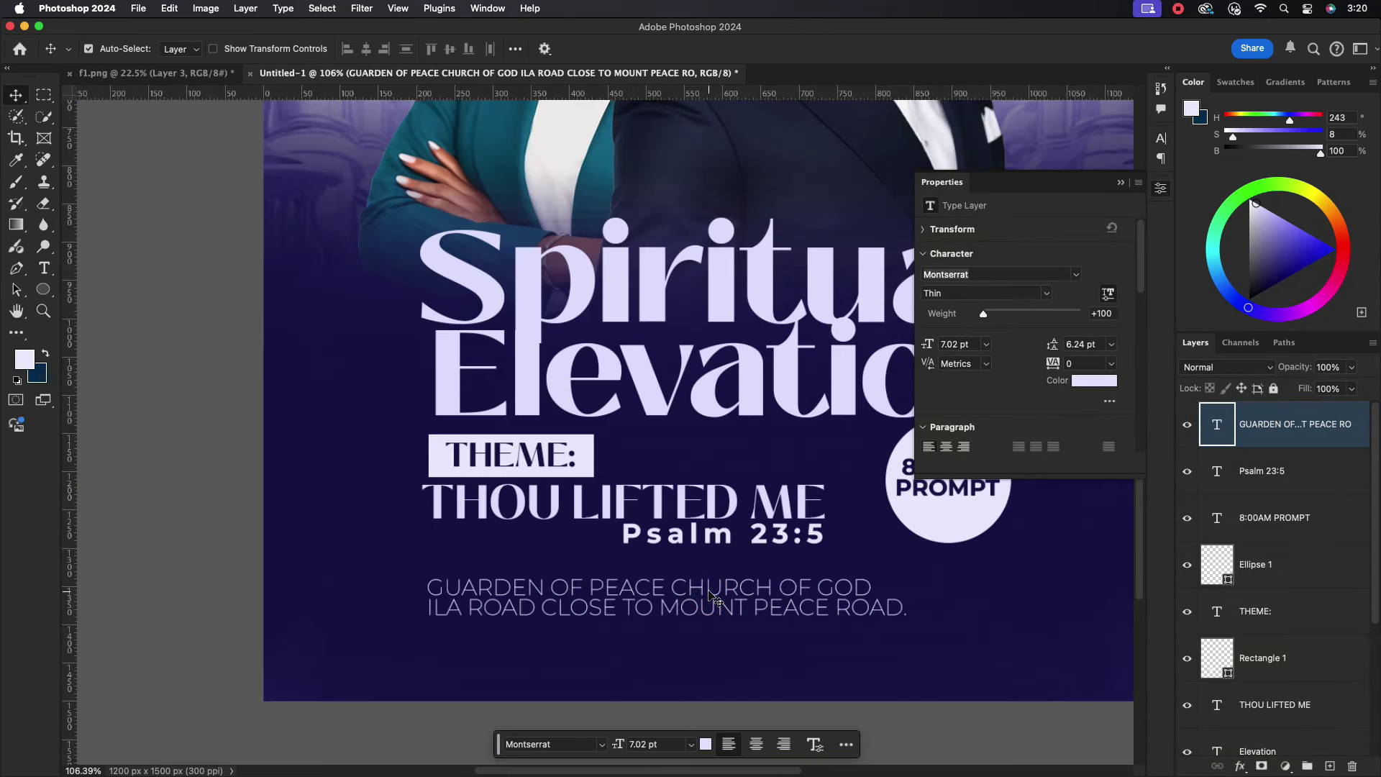
double_click(743, 594)
drag(871, 587, 427, 588)
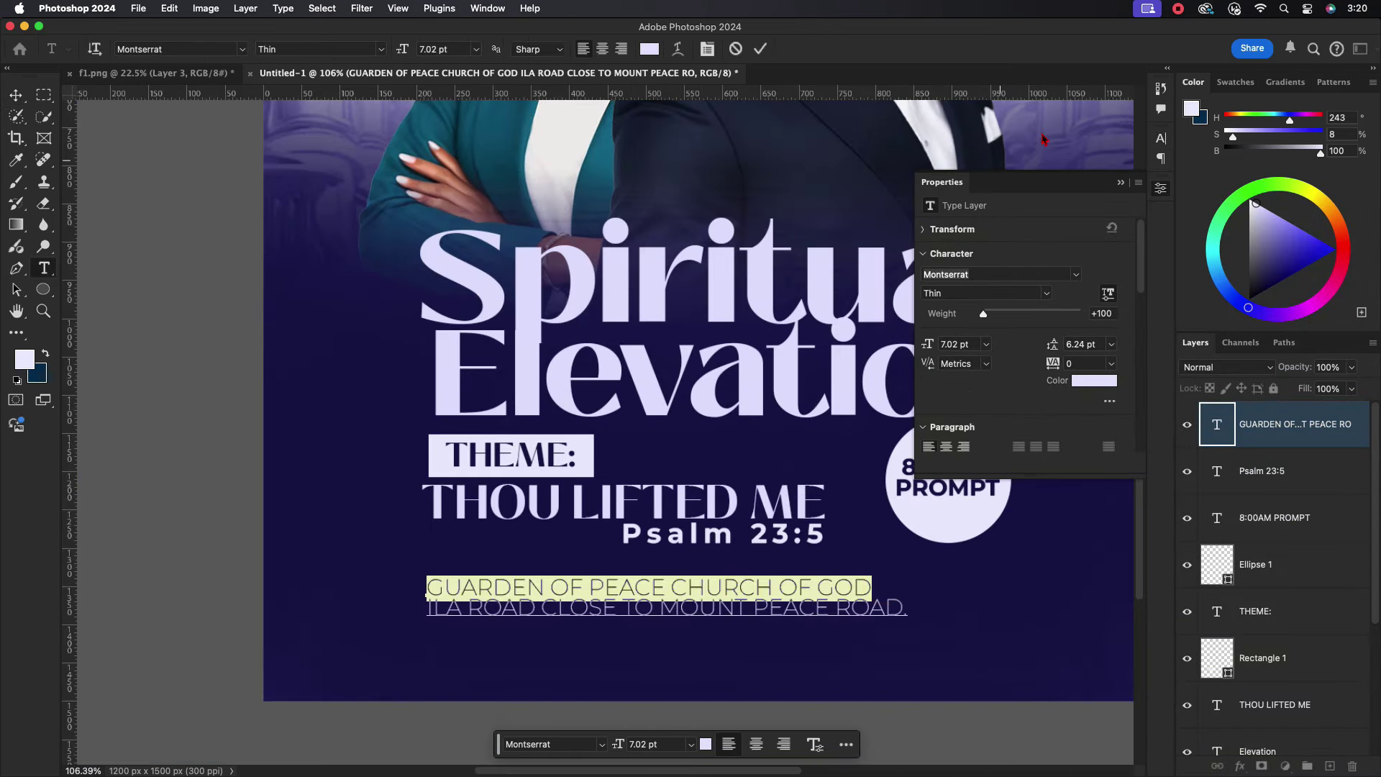
click(985, 292)
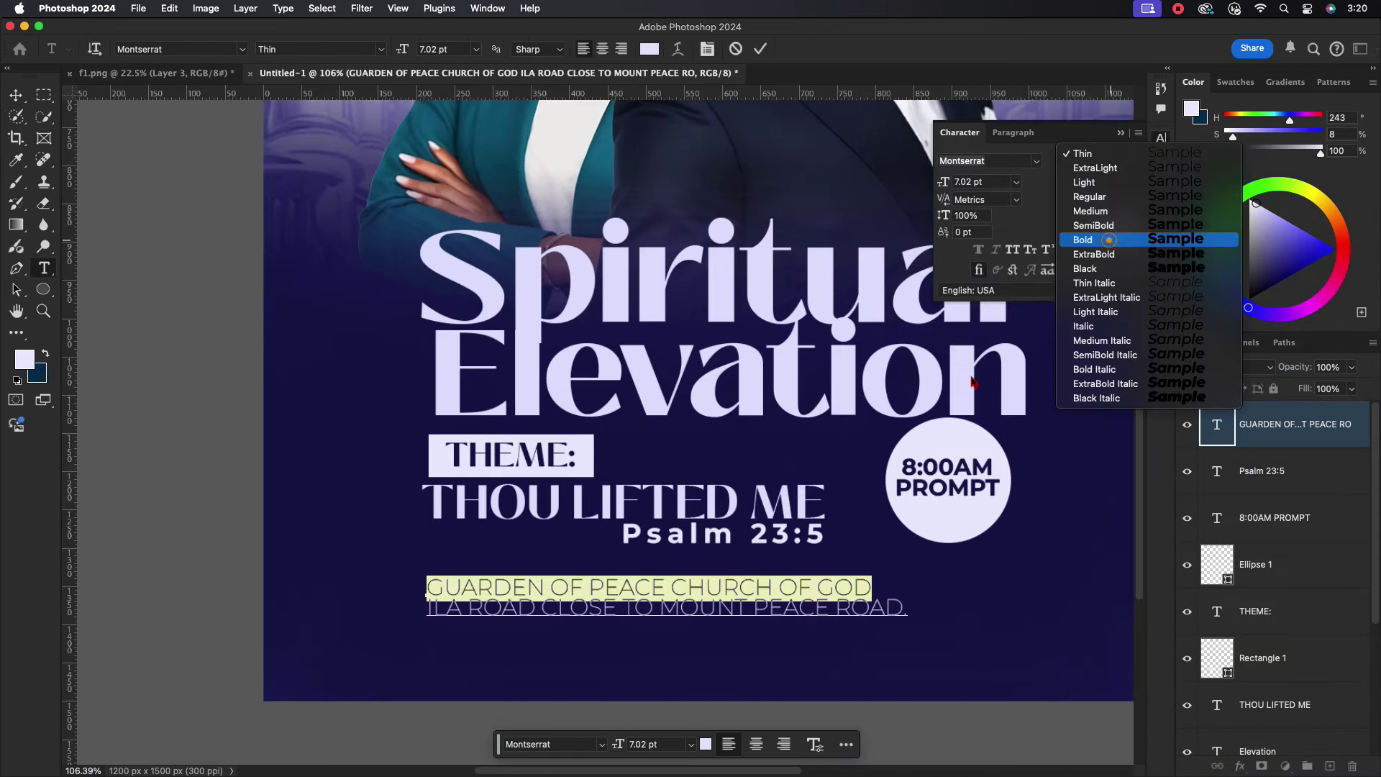
click(1078, 254)
Set the address line's font size to 6 pt.
drag(907, 608, 427, 605)
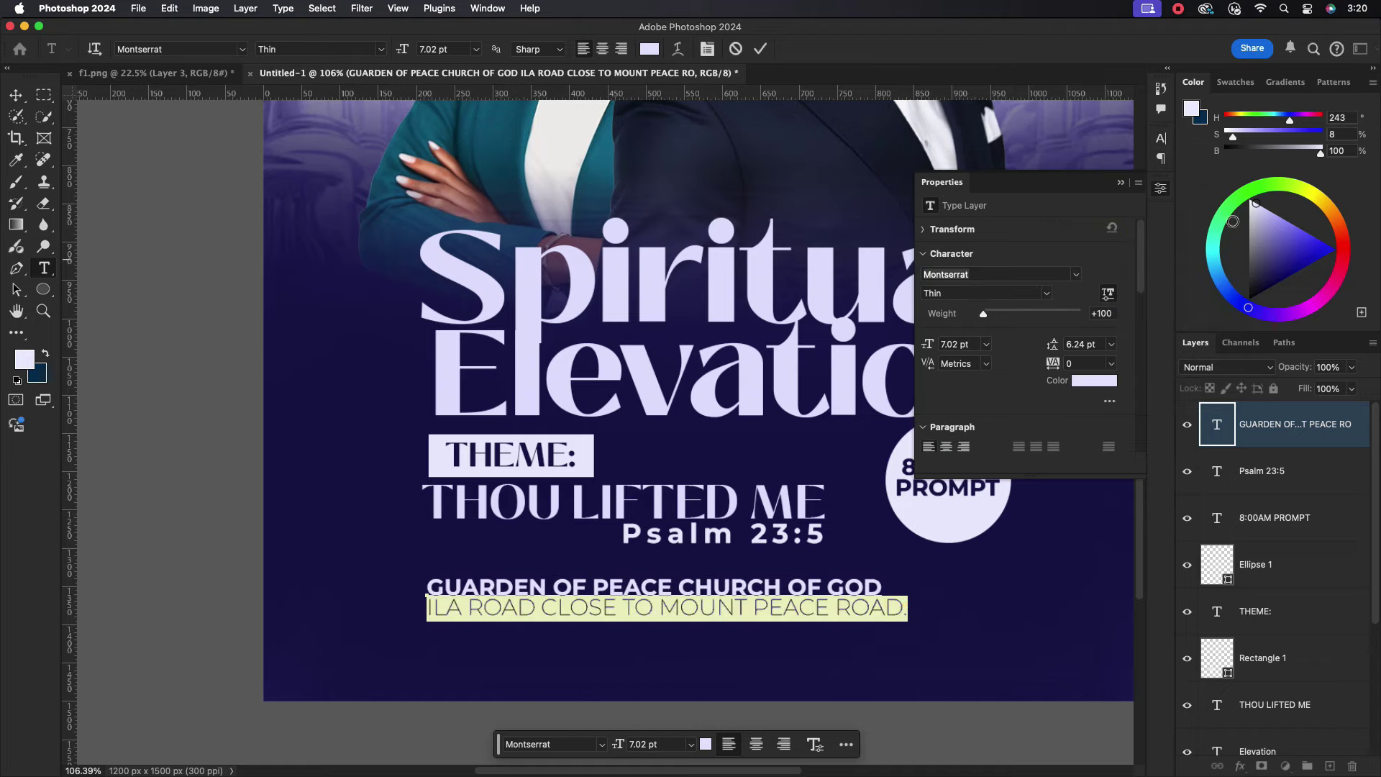
click(1160, 138)
click(998, 182)
text(6)
key(Return)
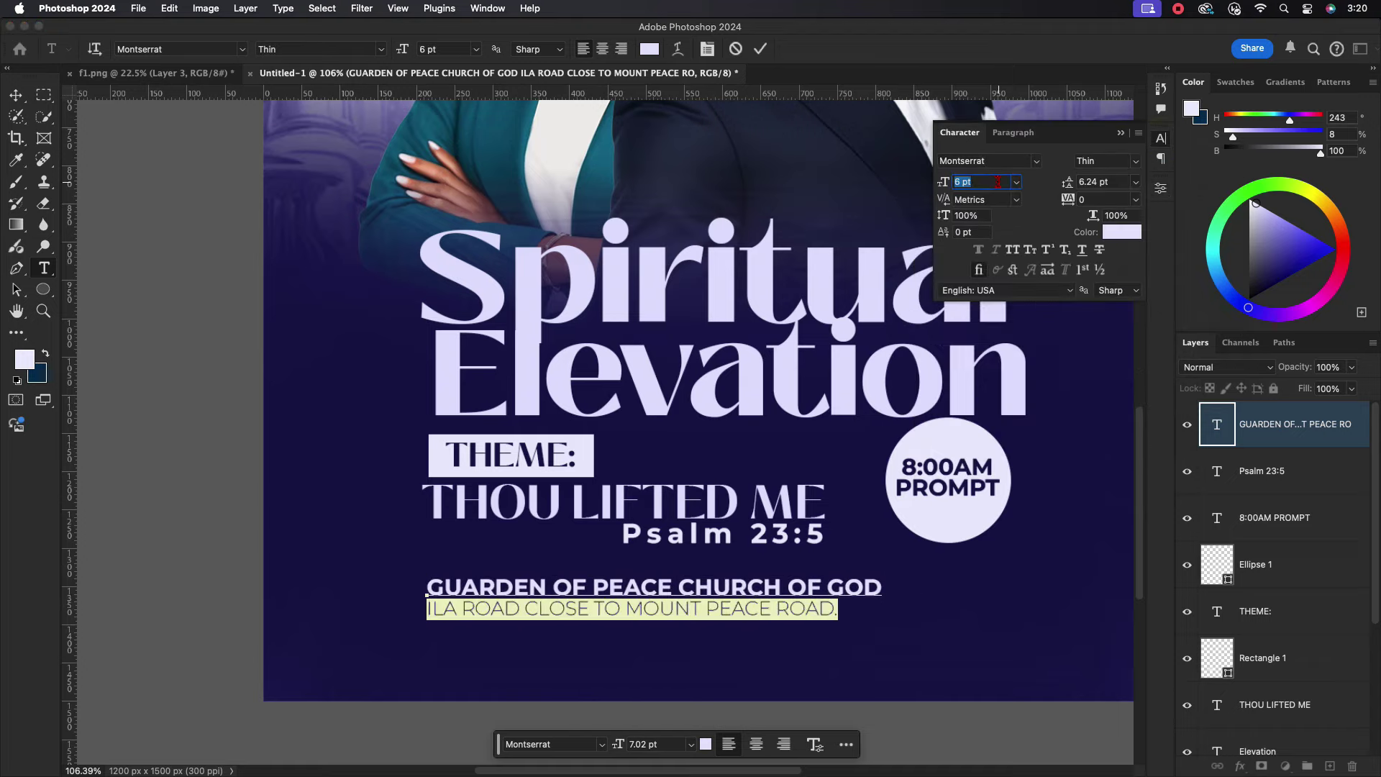
text(7)
key(Return)
click(974, 179)
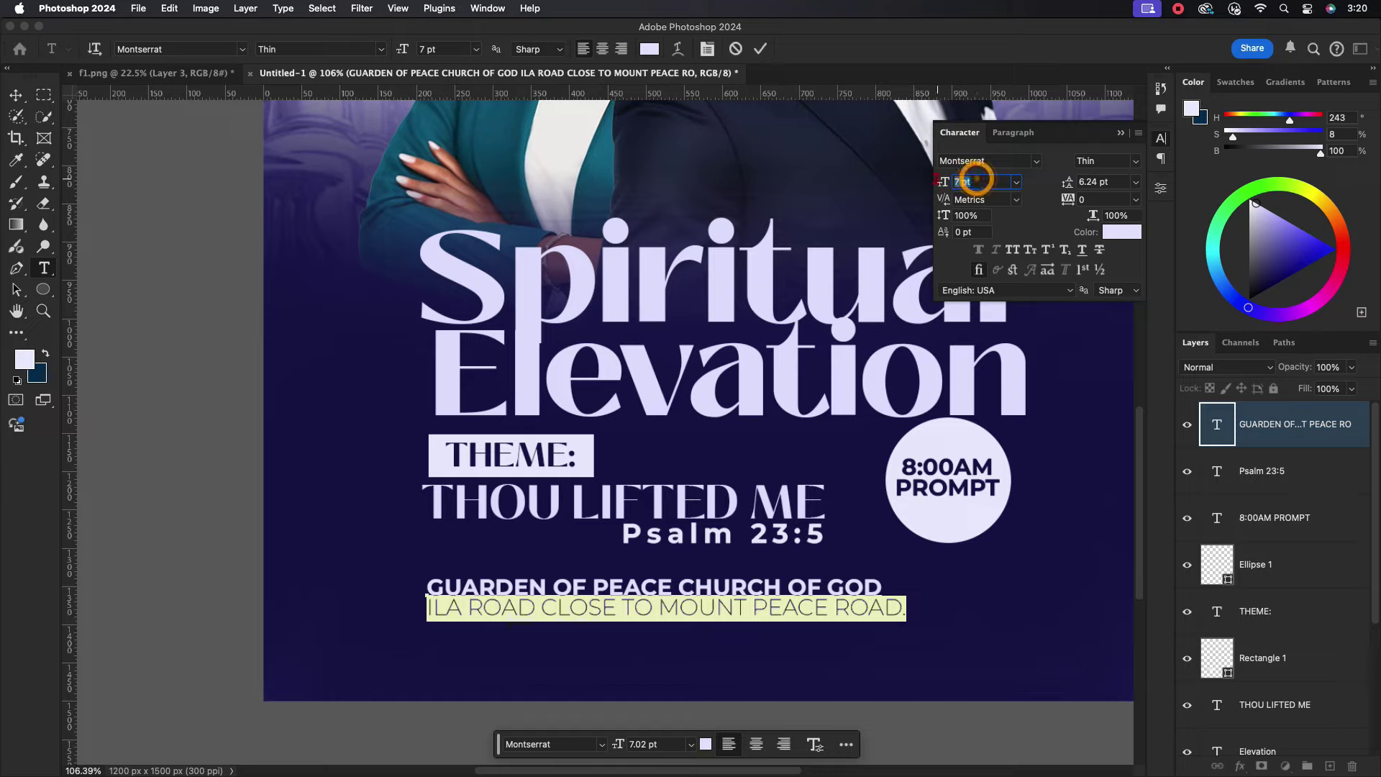
text(6)
key(Return)
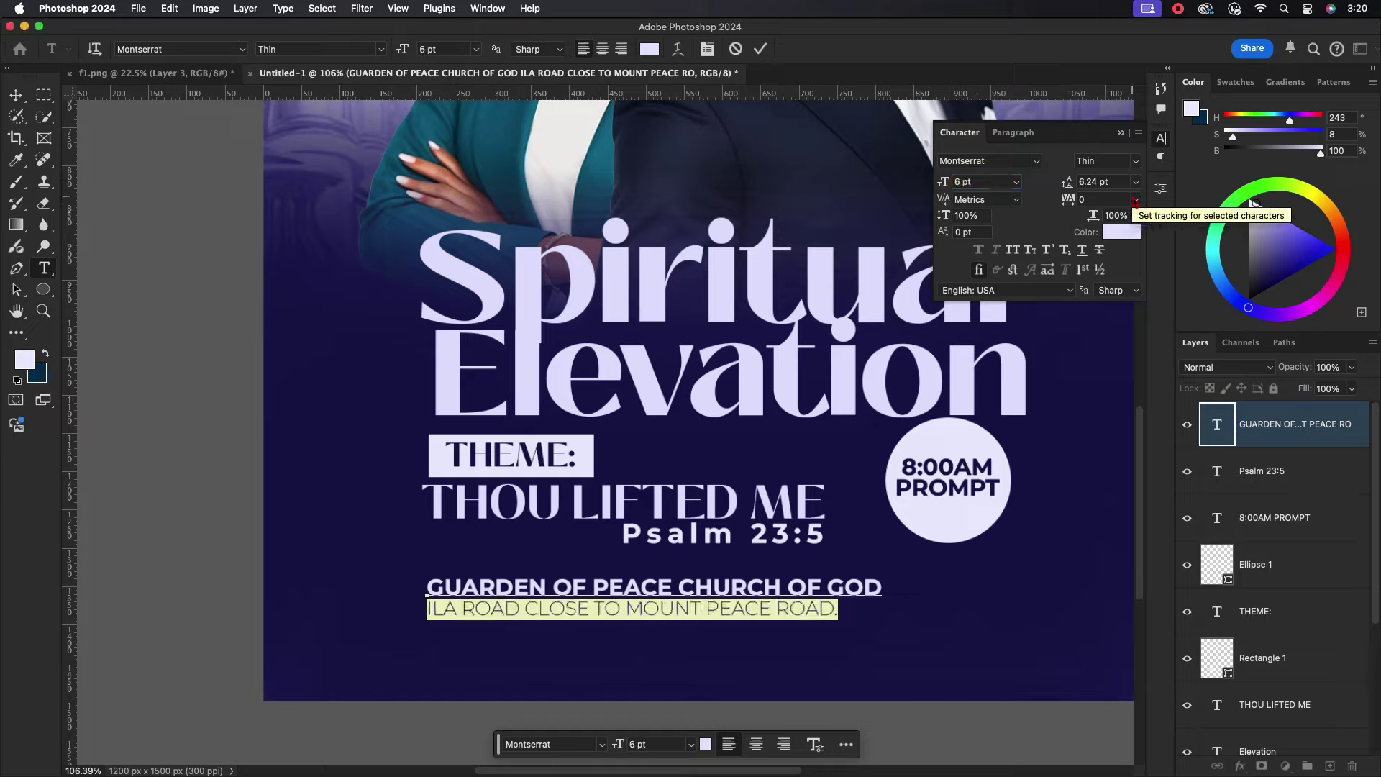
Give the address line tracking 50 and Regular weight.
click(1135, 200)
click(1111, 381)
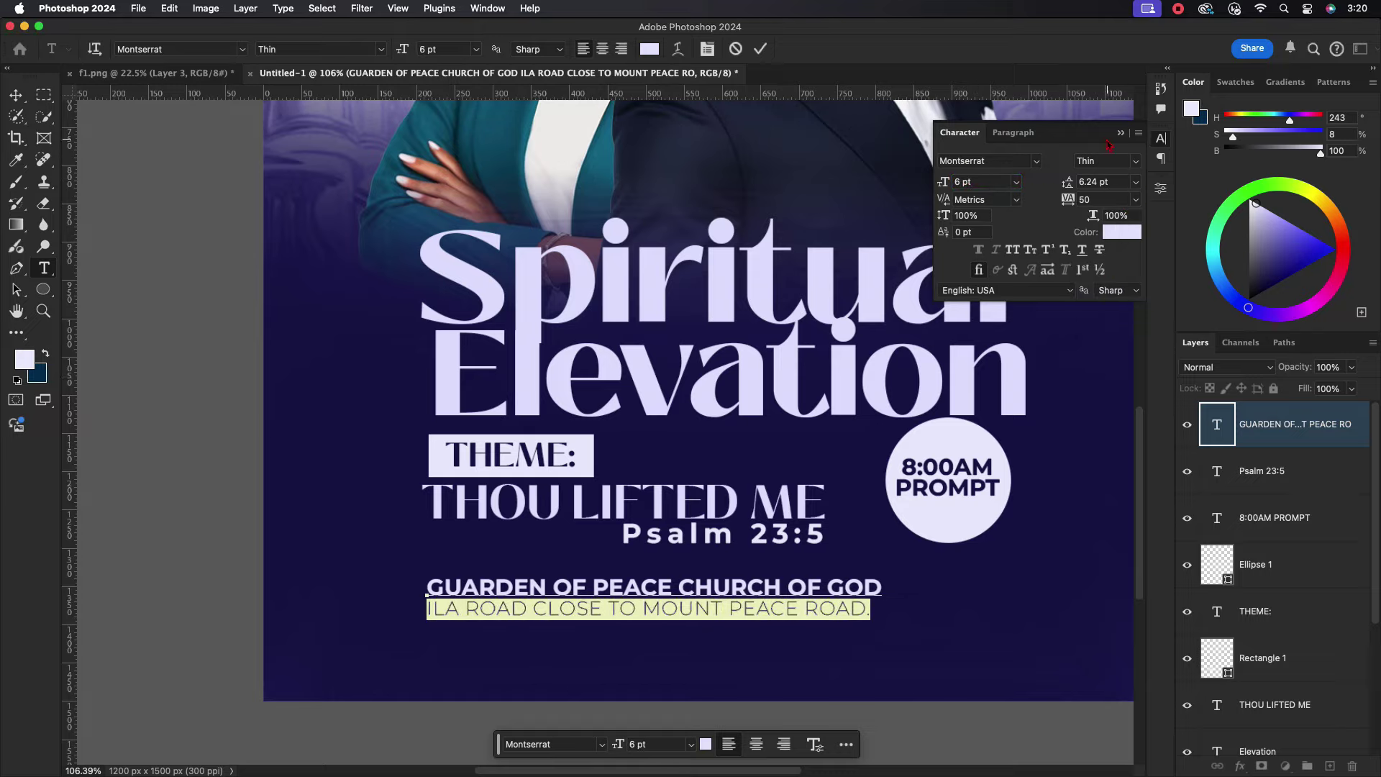
click(1107, 160)
click(1093, 193)
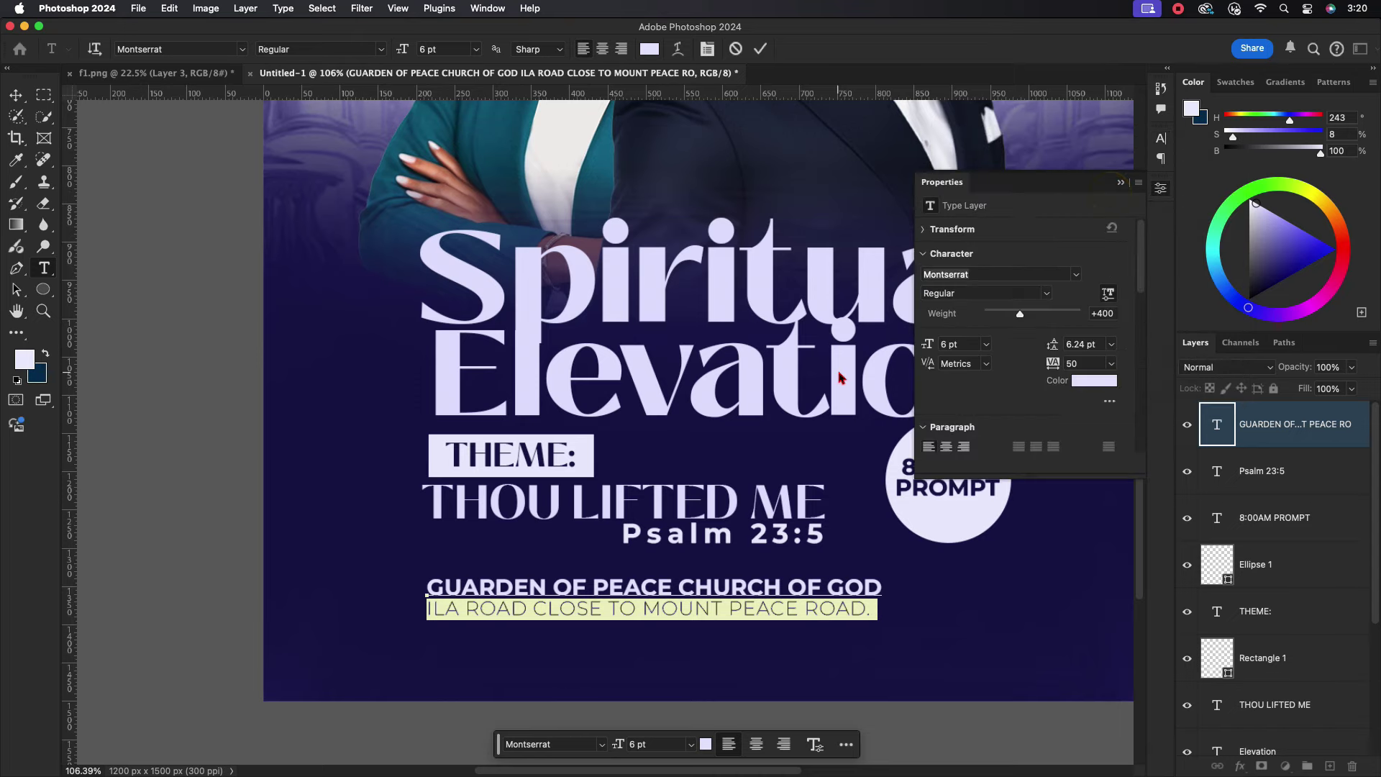
key(Escape)
key(v)
Break the church name after PEACE and the address after TO, making four lines.
scroll(646, 487, down, 3)
click(637, 550)
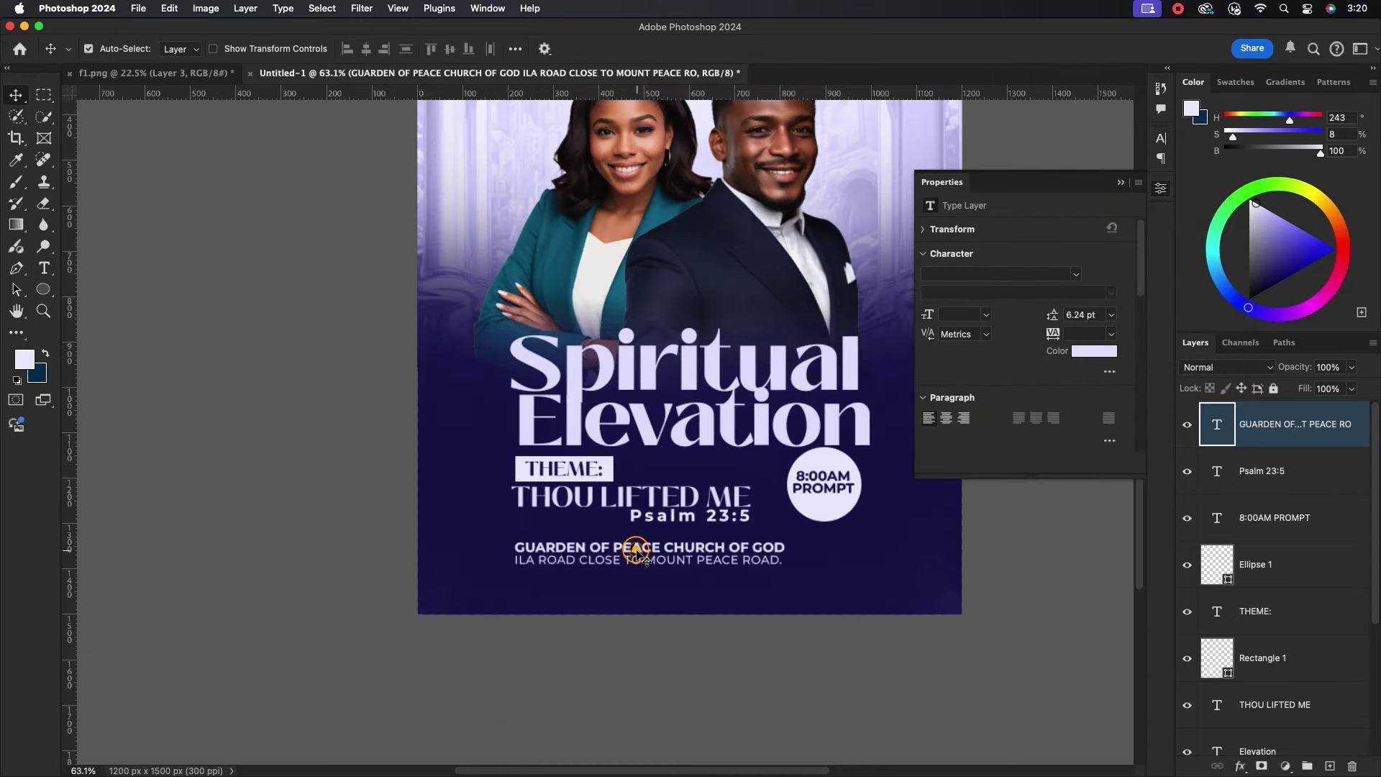
double_click(636, 552)
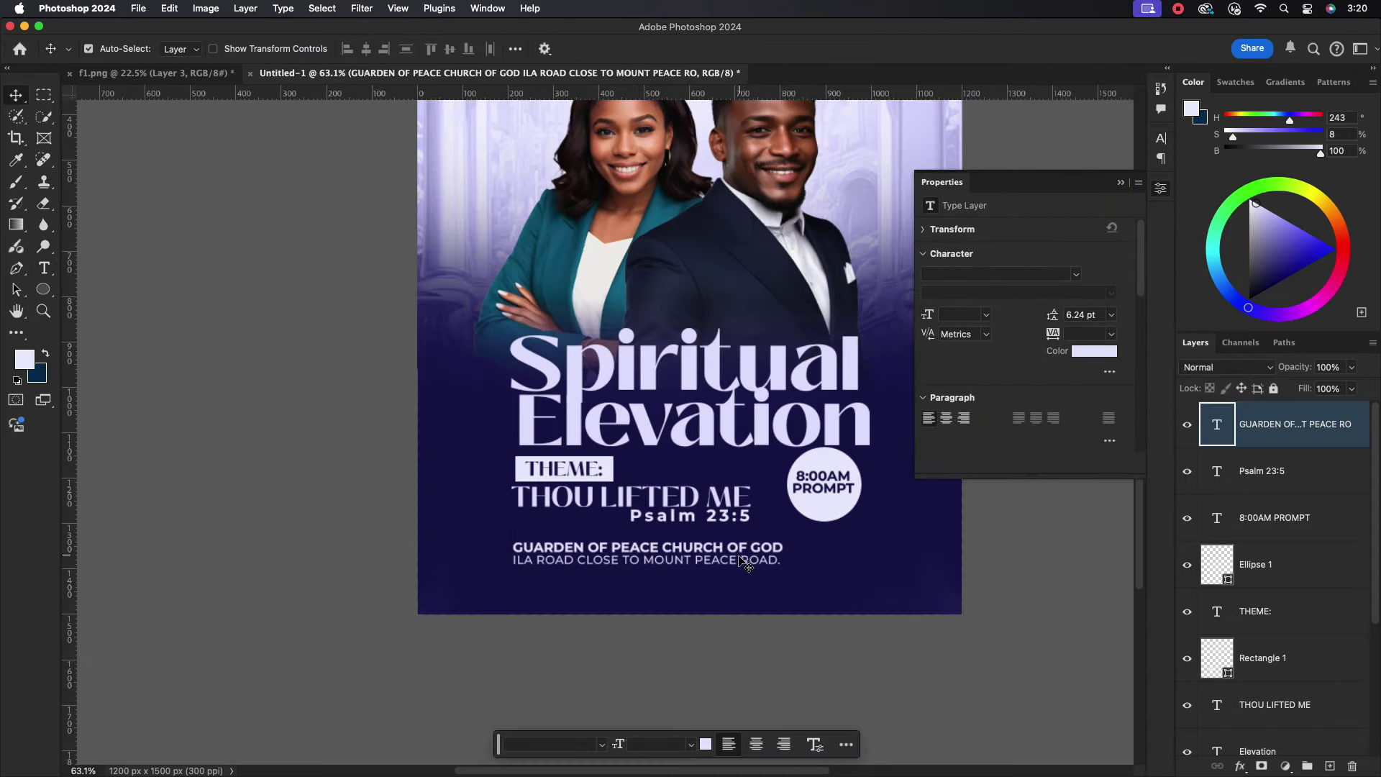
scroll(714, 528, up, 3)
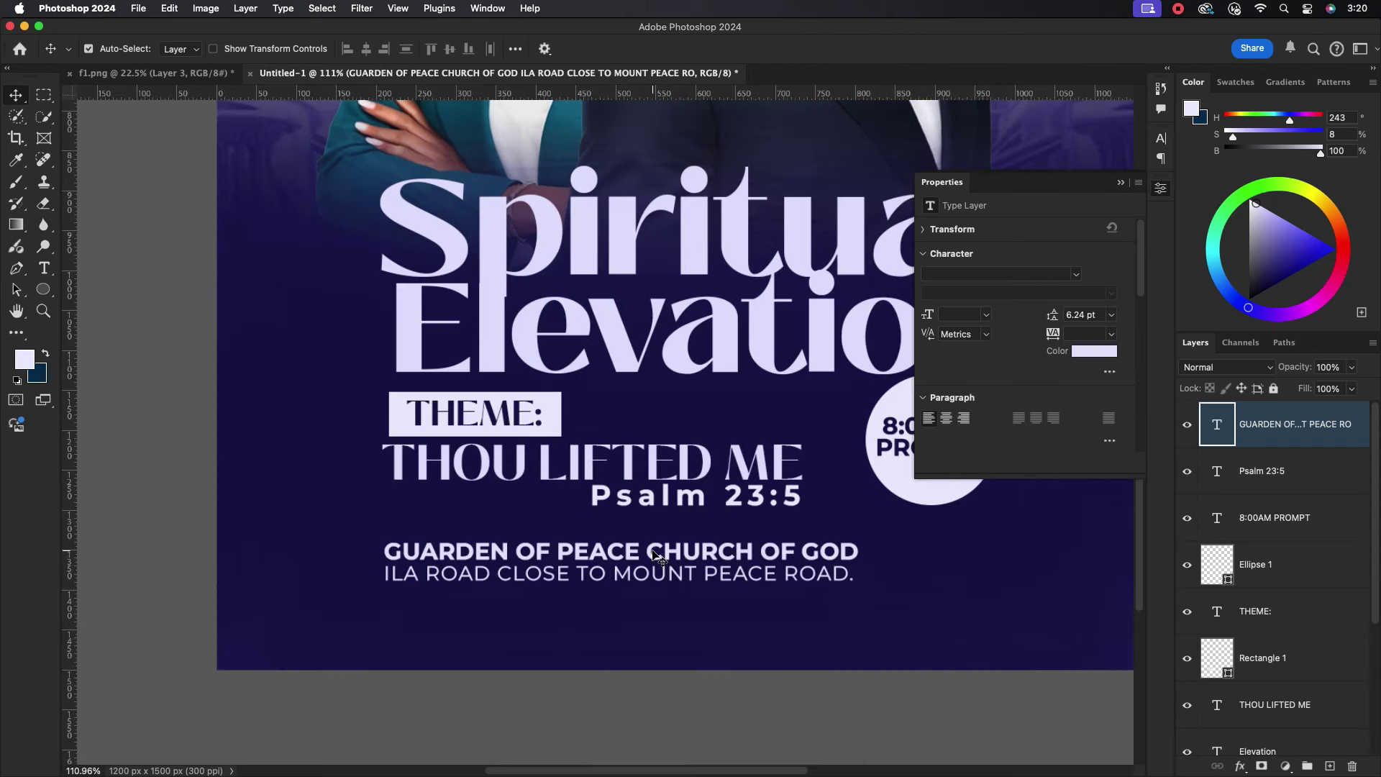
double_click(642, 553)
key(Return)
click(613, 594)
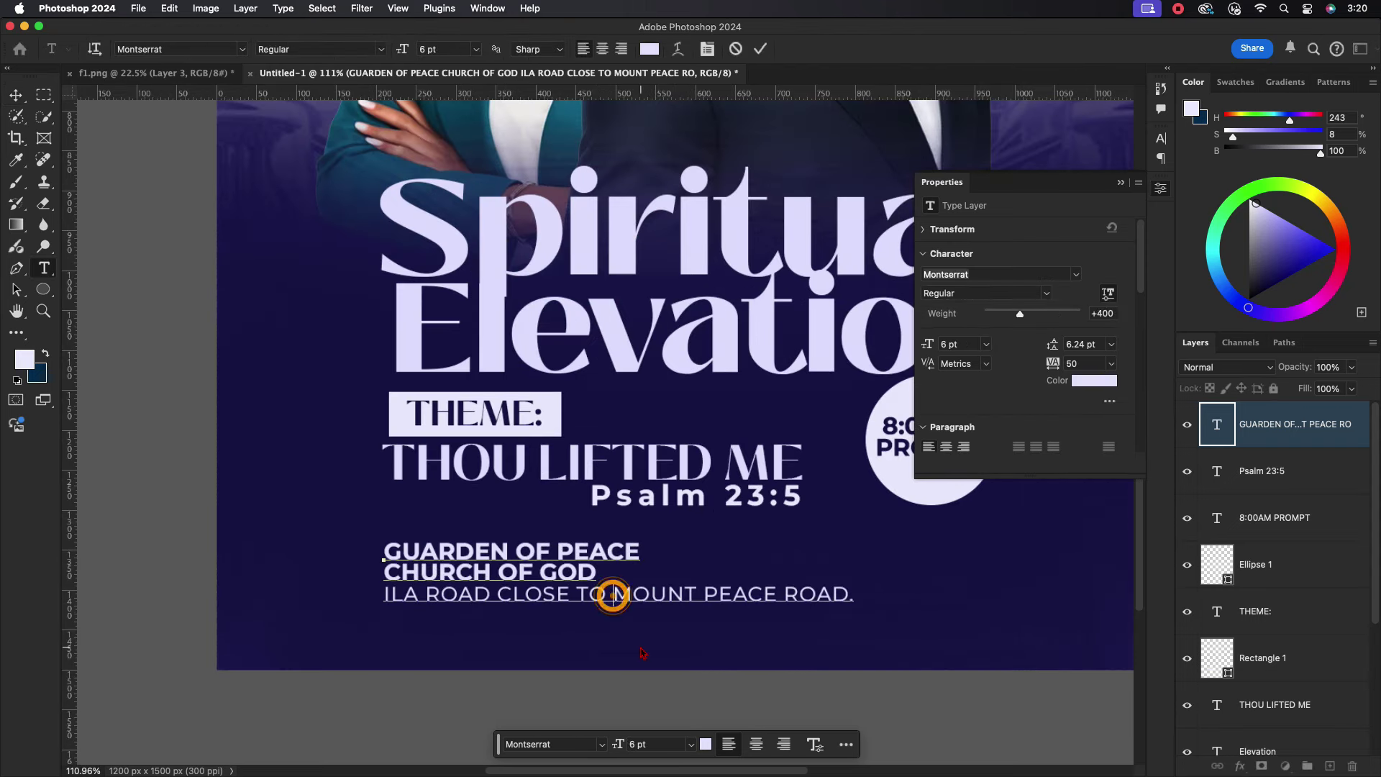
key(Return)
key(Escape)
key(v)
scroll(538, 541, down, 2)
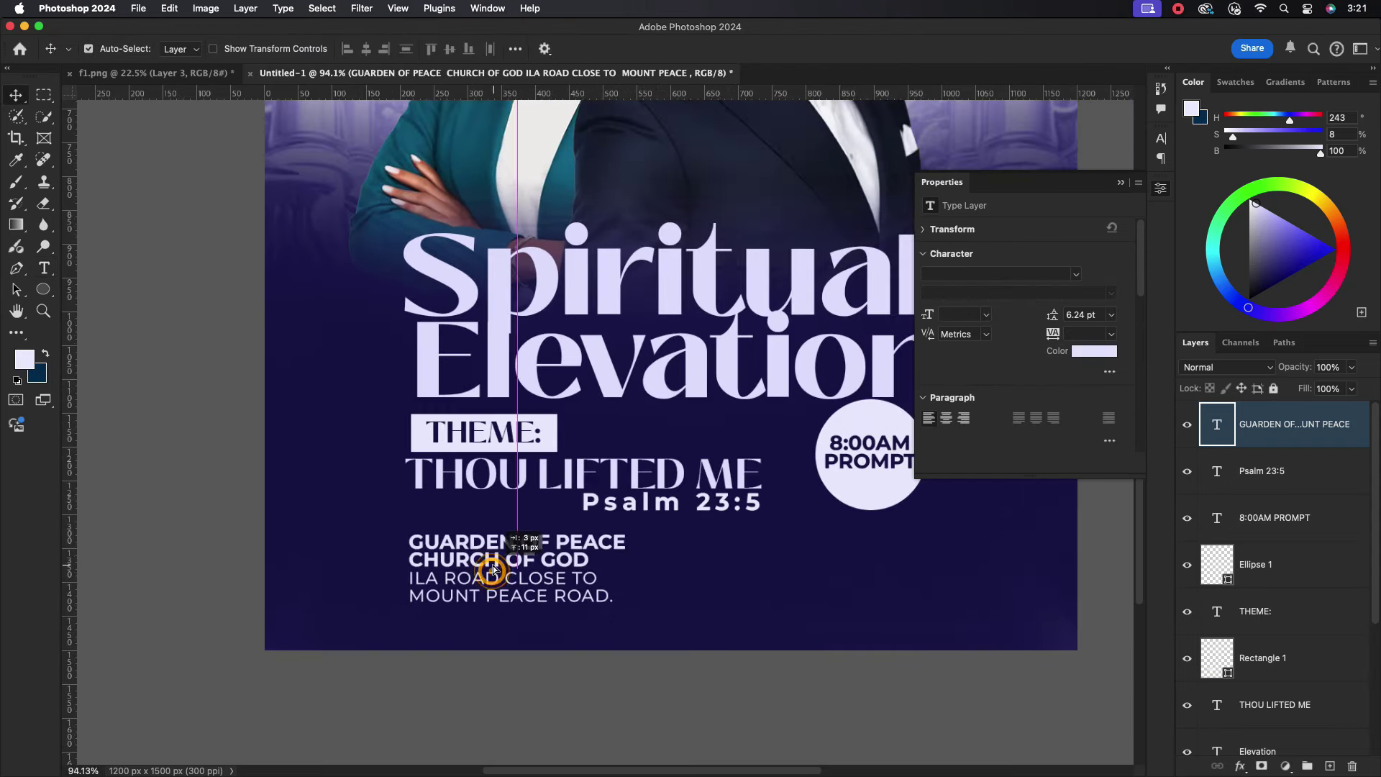
scroll(501, 553, down, 3)
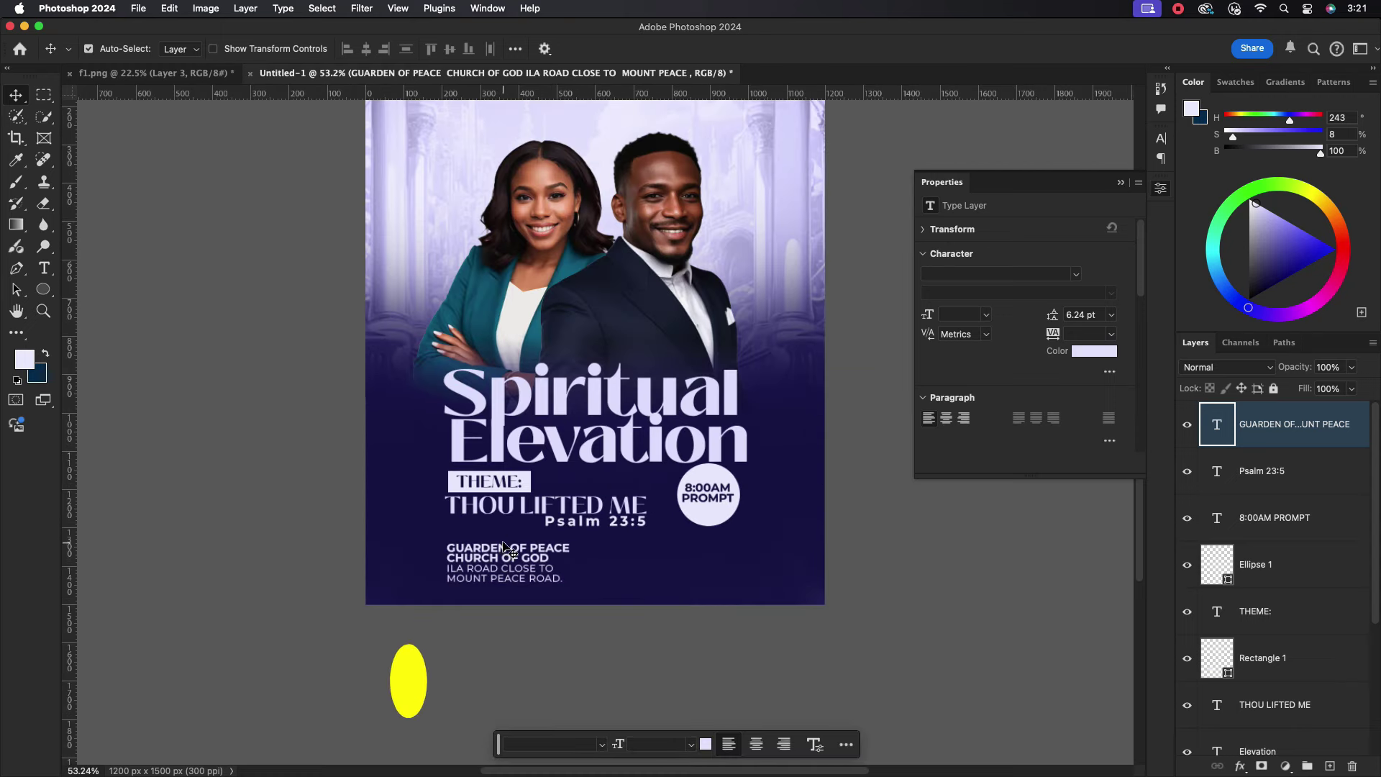
Duplicate the address text to its right and retype it as '20TH -23RD OCT 2024'.
drag(501, 569, 681, 560)
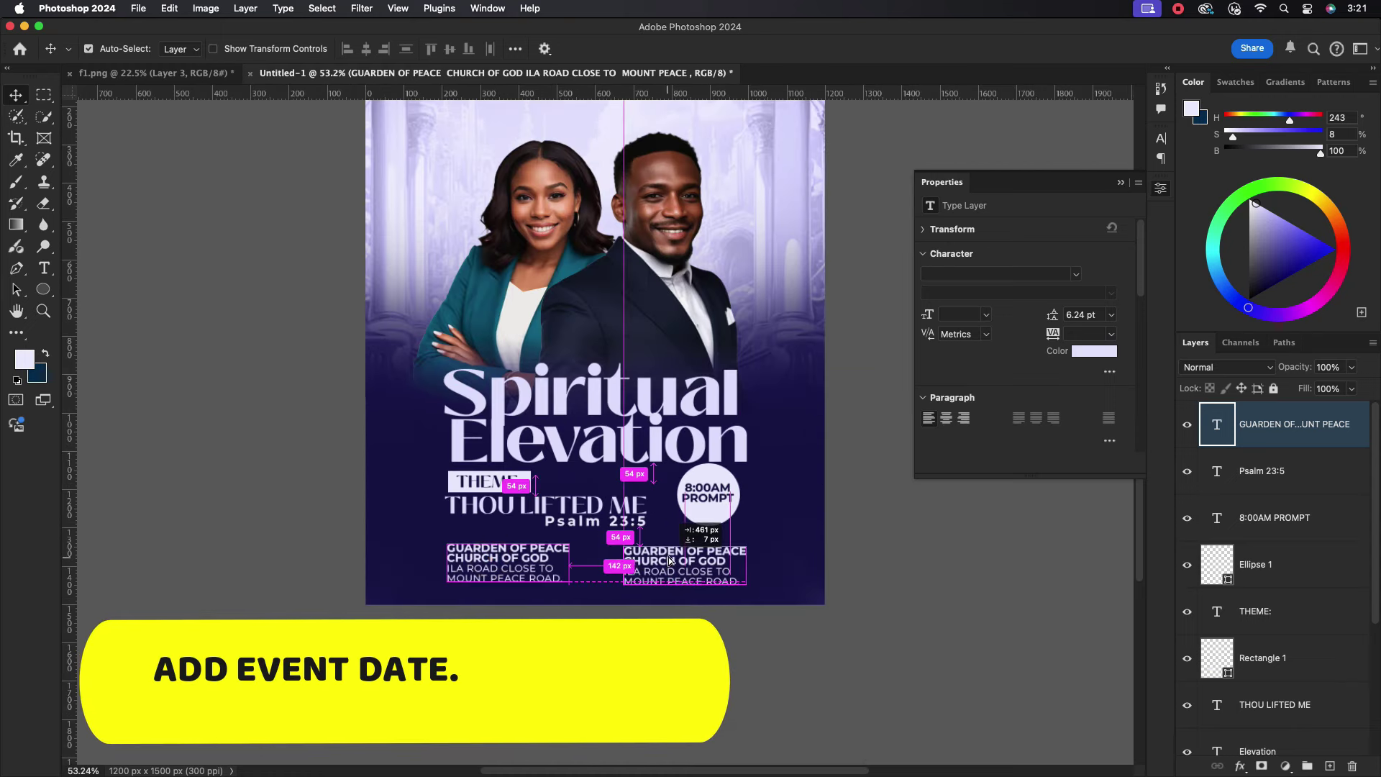
double_click(753, 553)
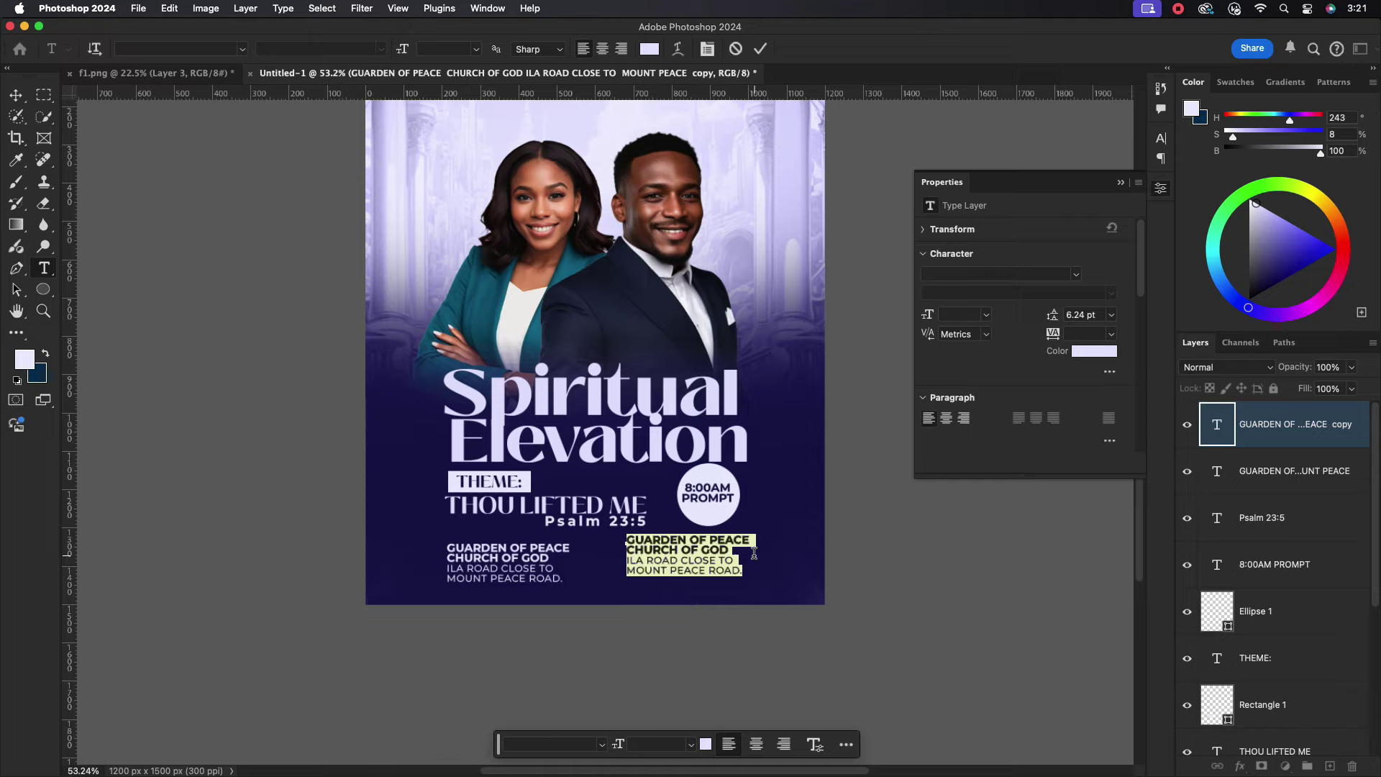
key(BackSpace)
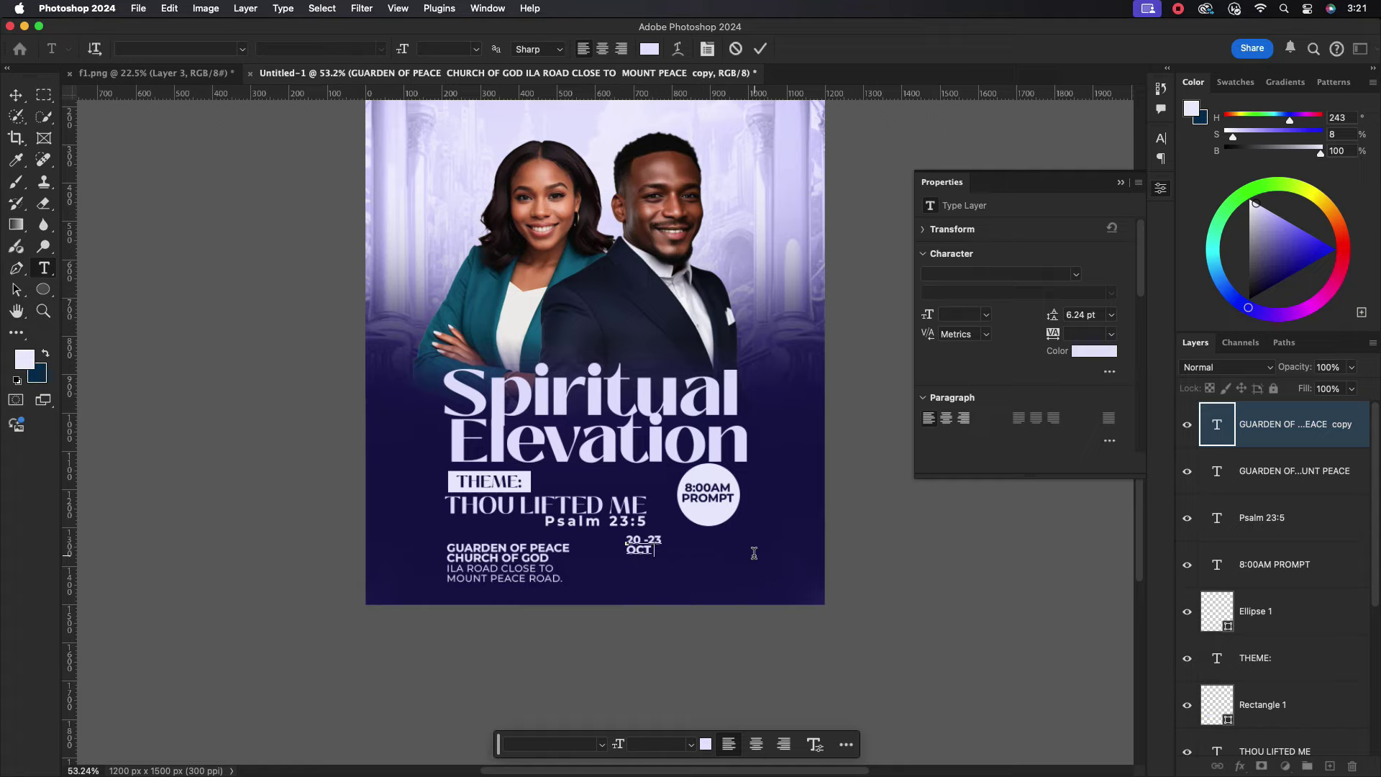
click(760, 49)
ctrl+click(665, 553)
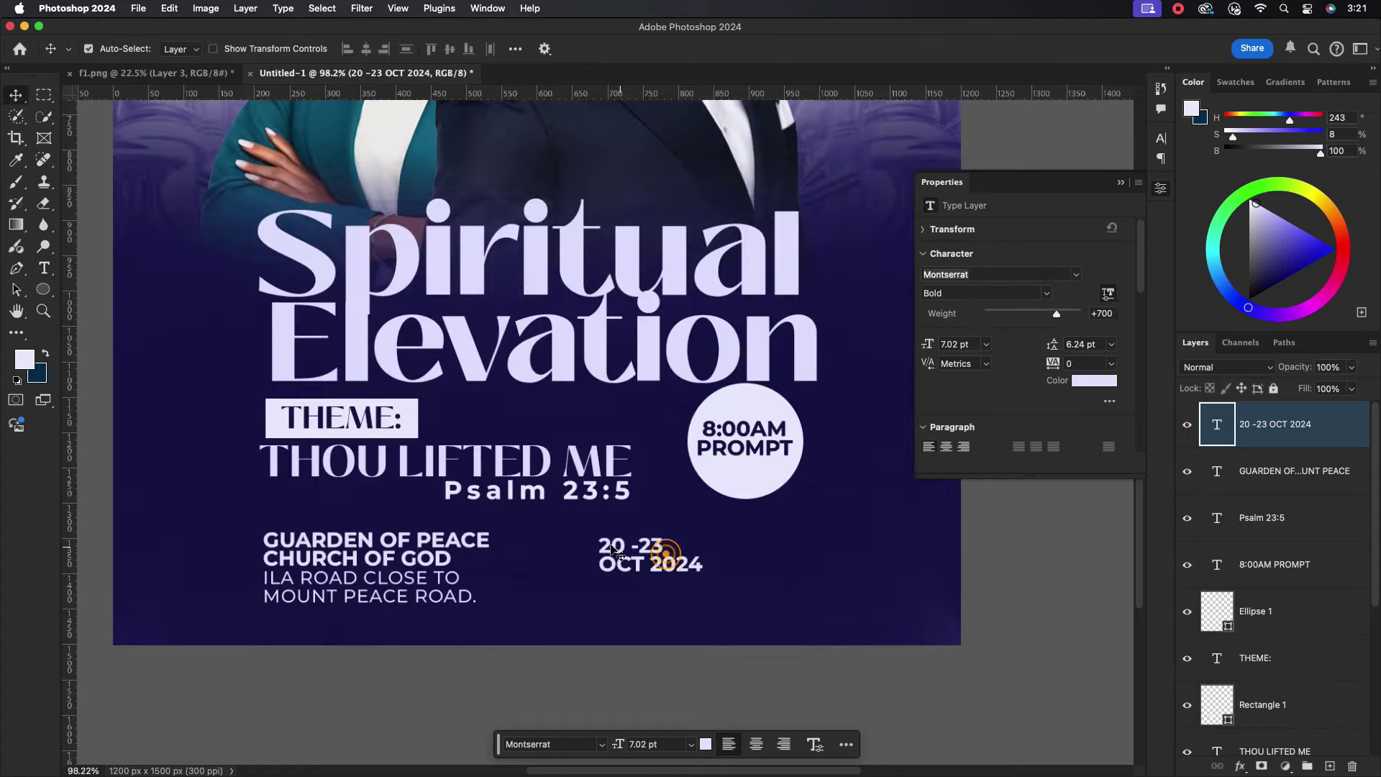
double_click(612, 550)
click(625, 545)
text(TH)
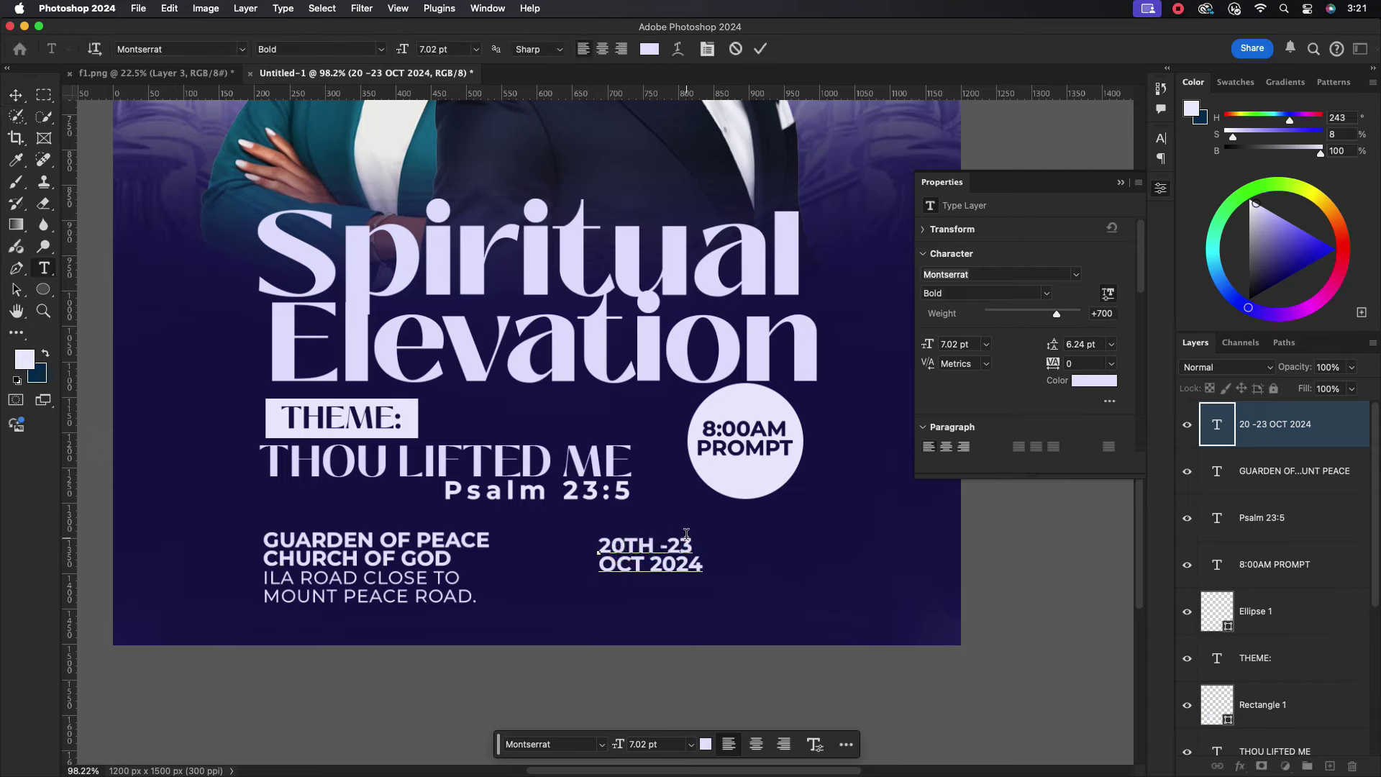
click(688, 543)
Set the OCT 2024 line to 8 pt in Black weight.
triple_click(683, 565)
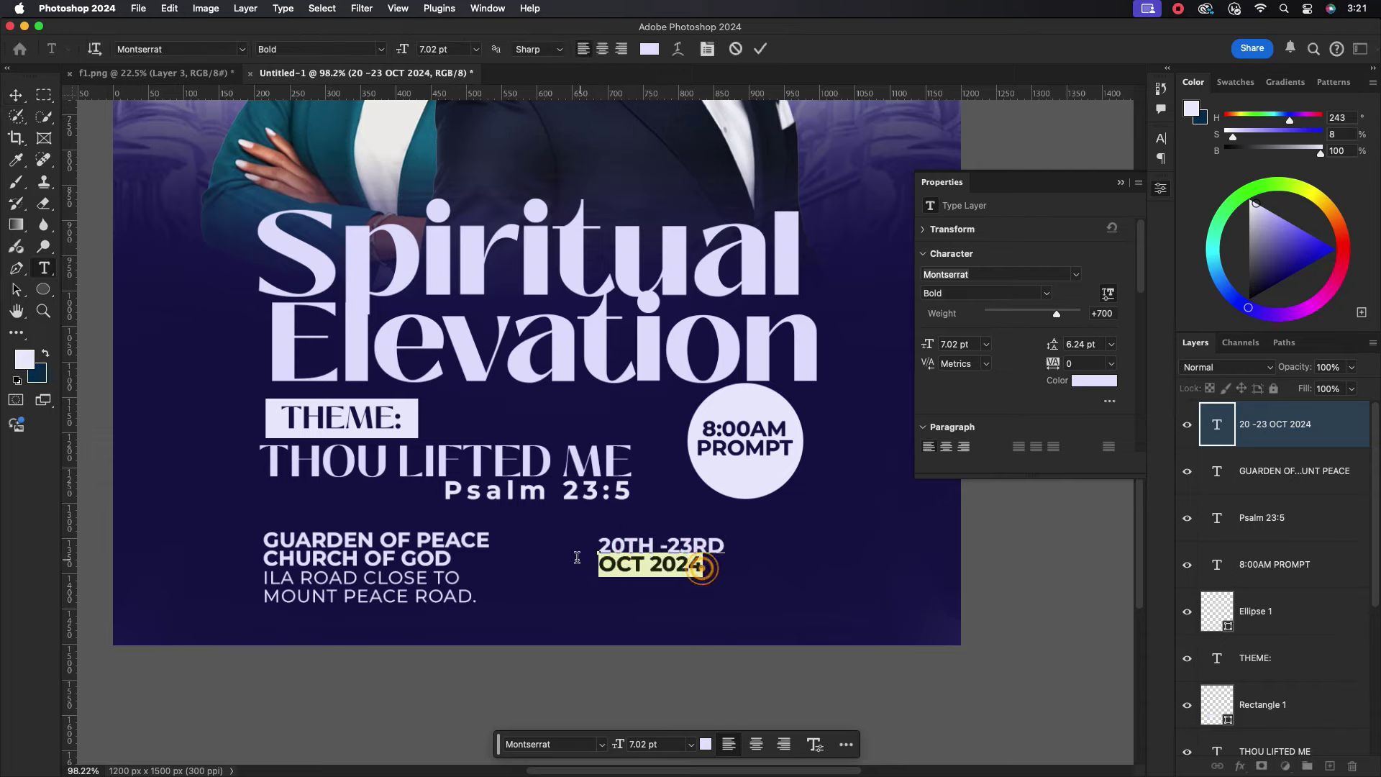
click(1118, 181)
click(1161, 137)
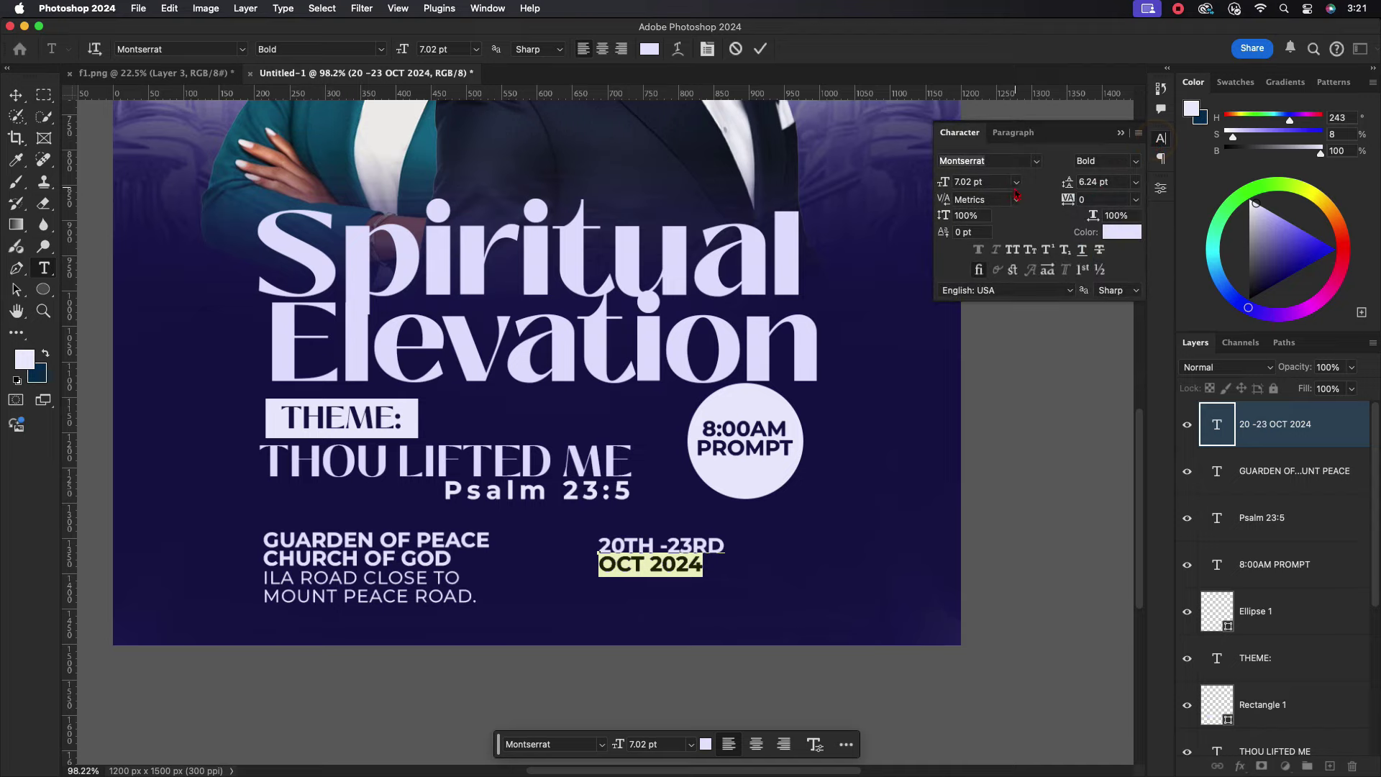
click(995, 181)
text(8)
key(Return)
key(Up)
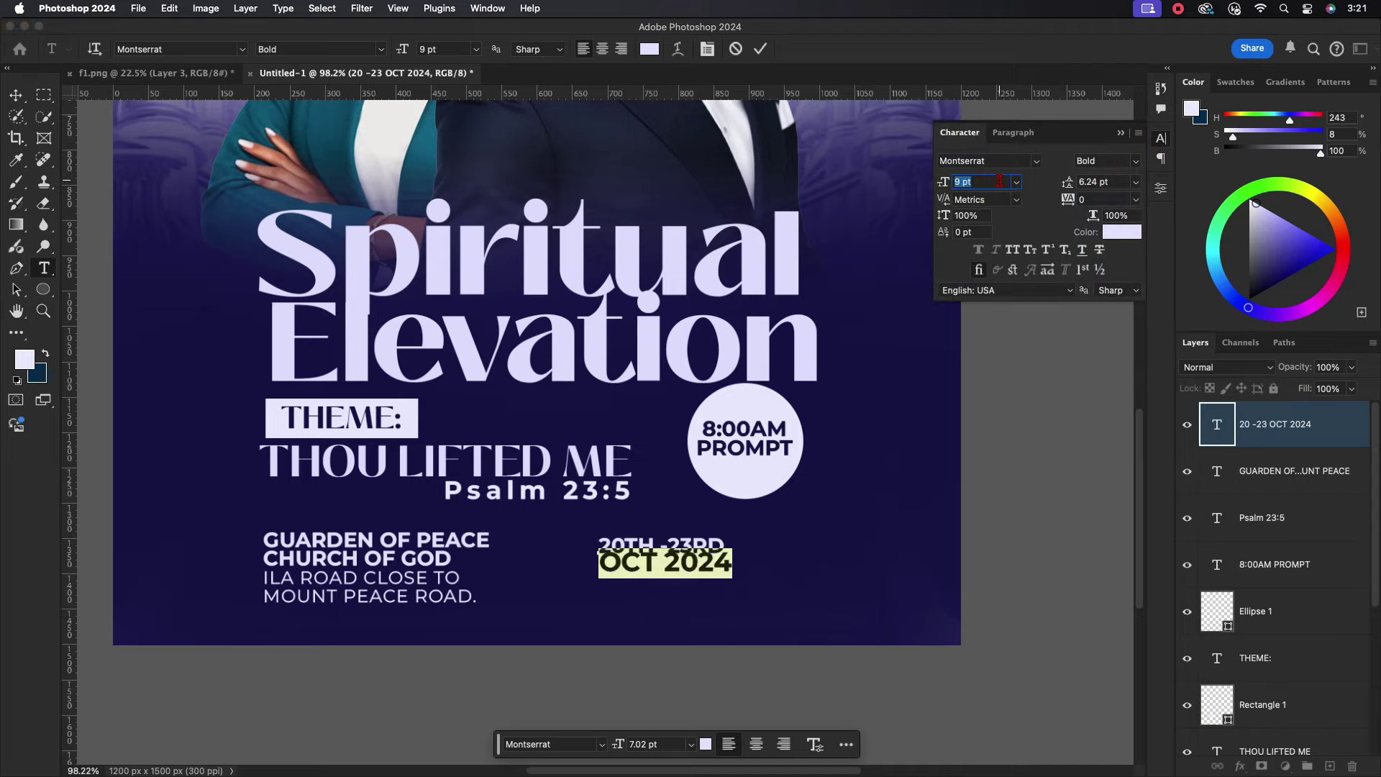
key(Down)
click(1106, 162)
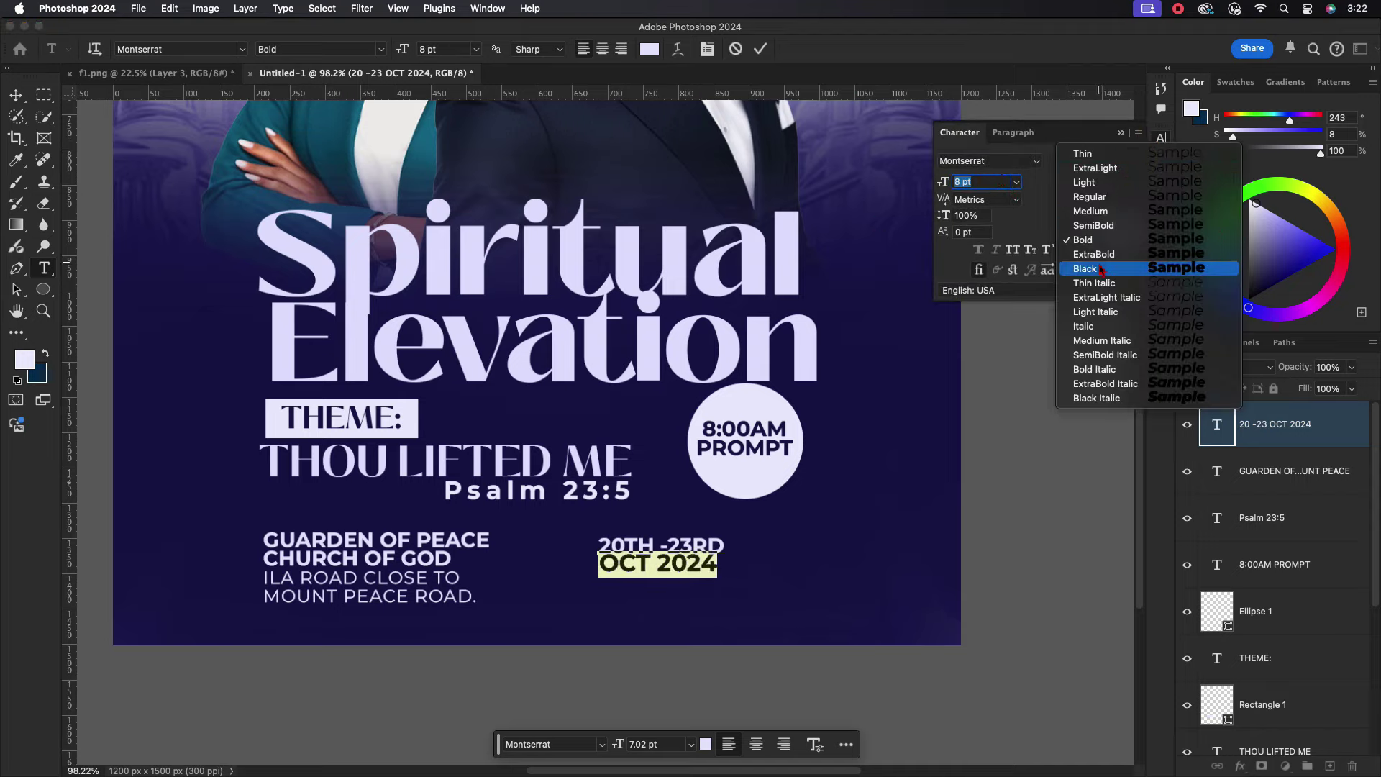
click(1100, 269)
click(758, 49)
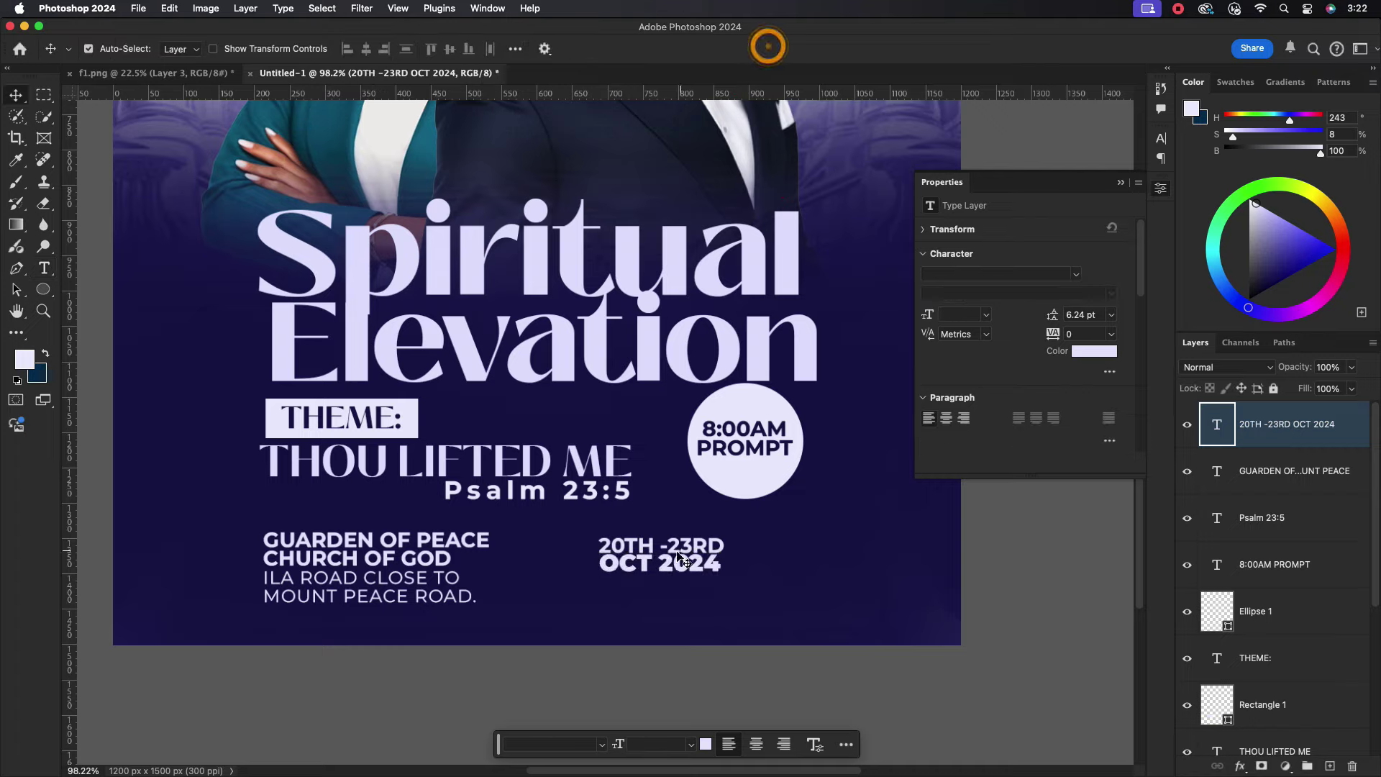
Scale the date text up about 145% and shift it slightly right.
key(ctrl+t)
mouse_move(723, 576)
mouse_down()
mouse_move(781, 594)
mouse_move(768, 567)
mouse_up()
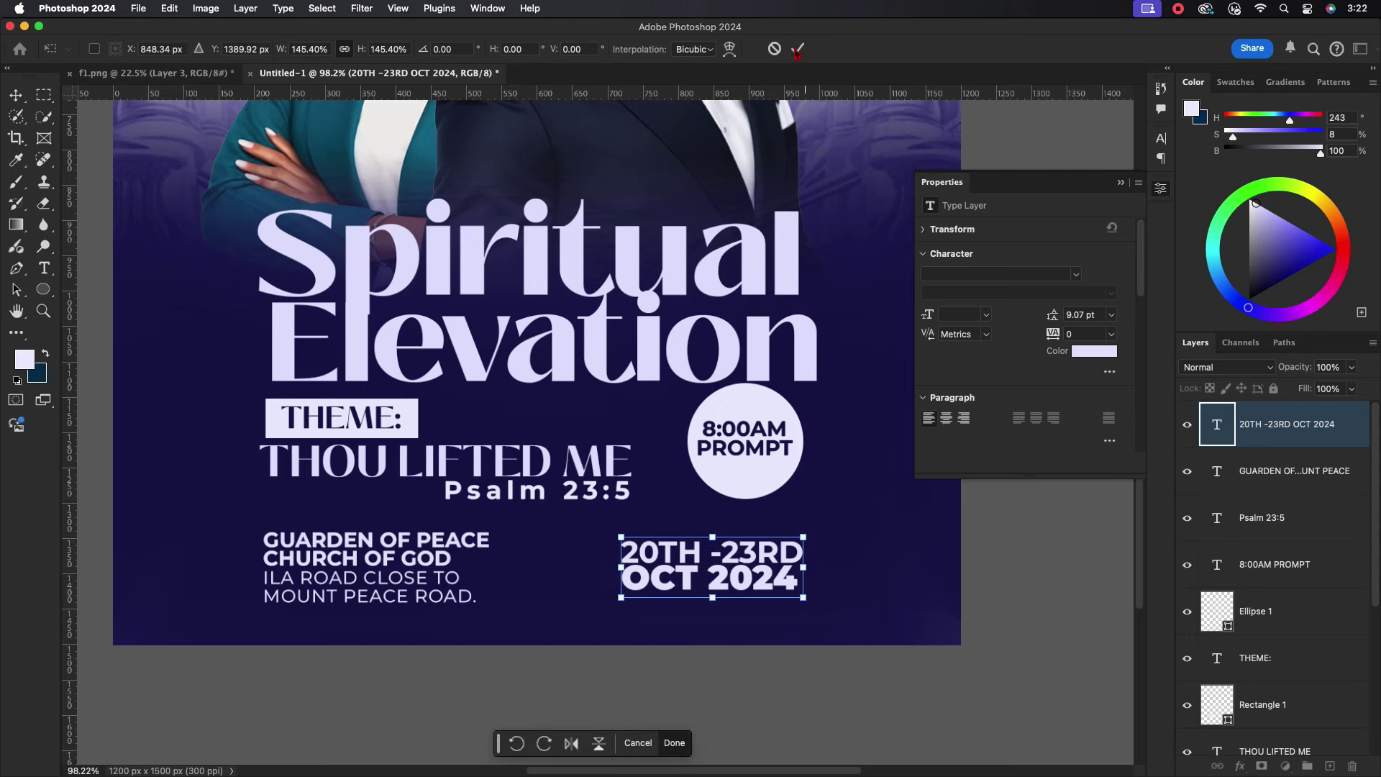
key(Return)
scroll(738, 344, down, 5)
scroll(693, 442, down, 3)
Add a three-line pastor name text label over the ministers.
scroll(692, 441, up, 1)
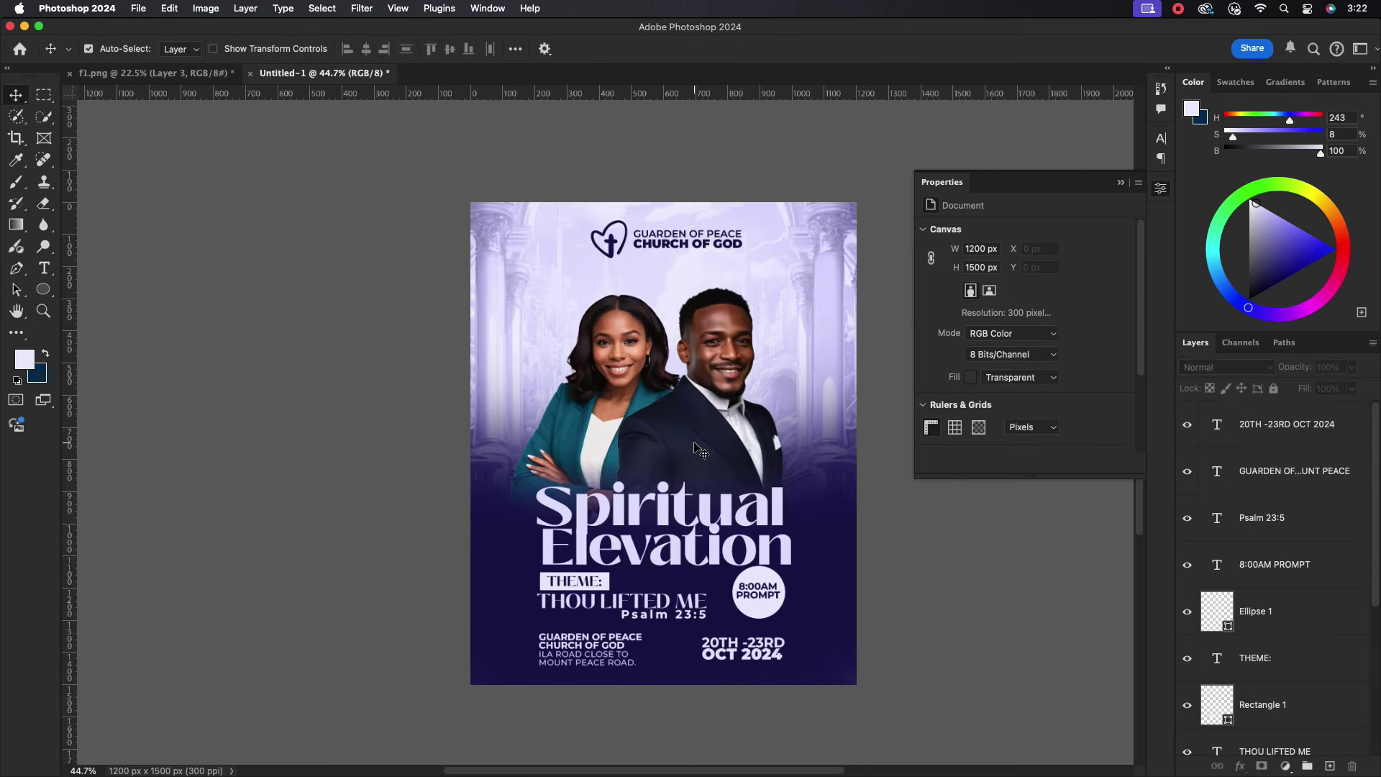
scroll(626, 433, up, 1)
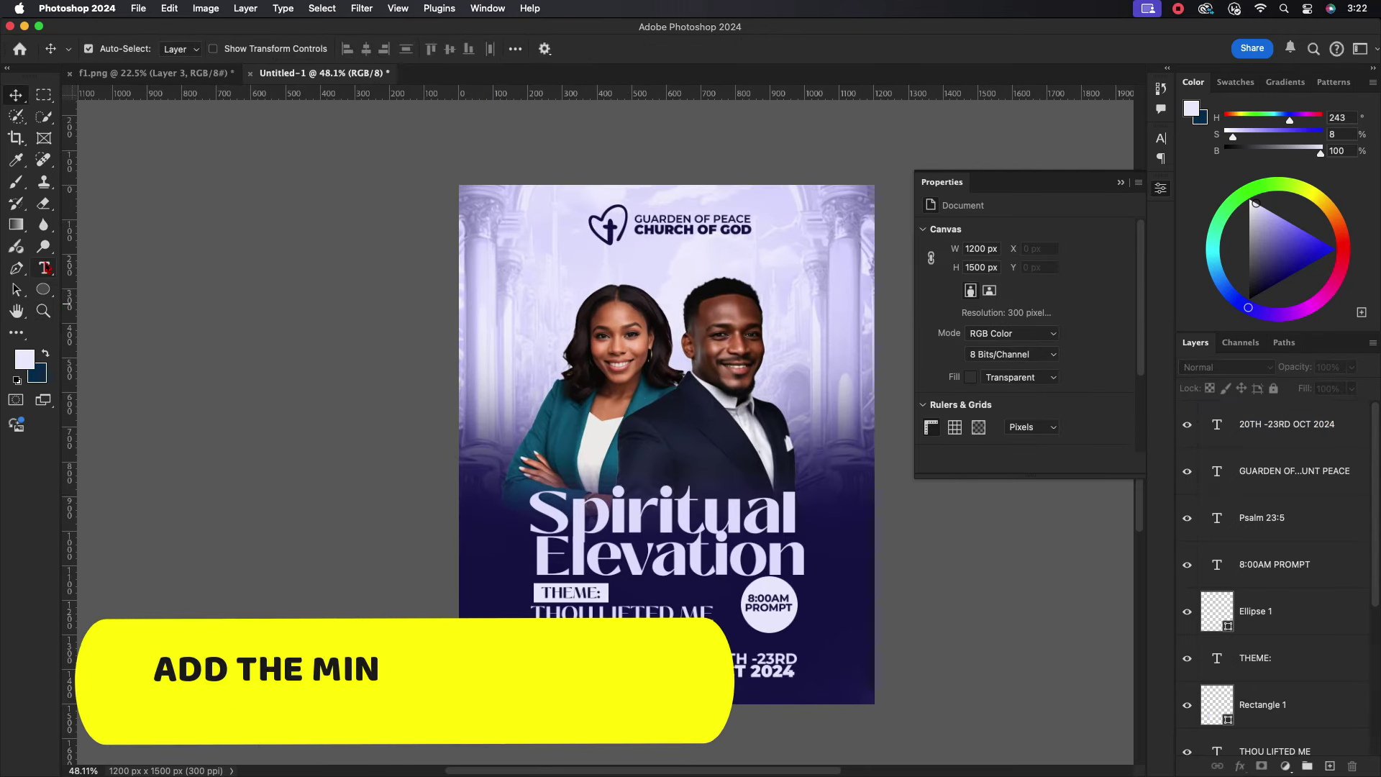
key(t)
click(499, 362)
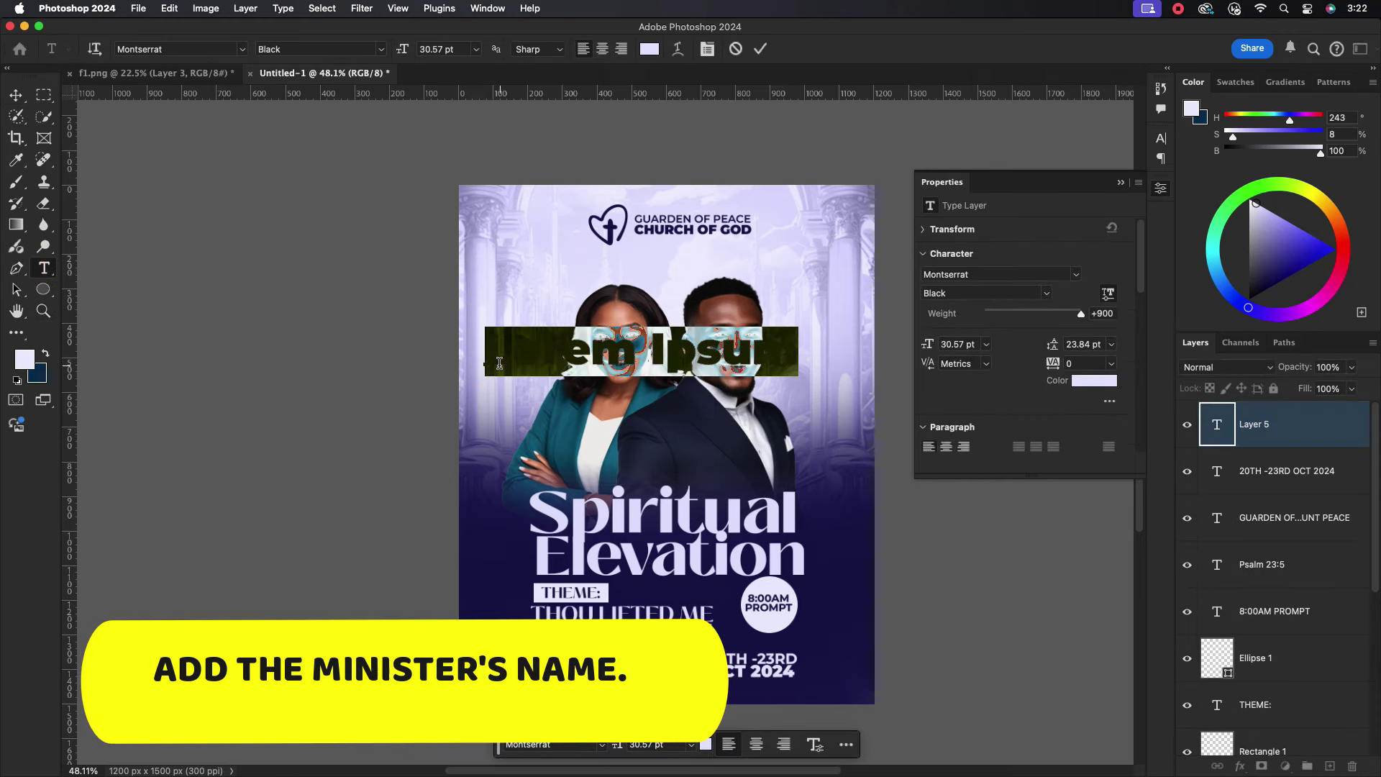
key(BackSpace)
text(tor)
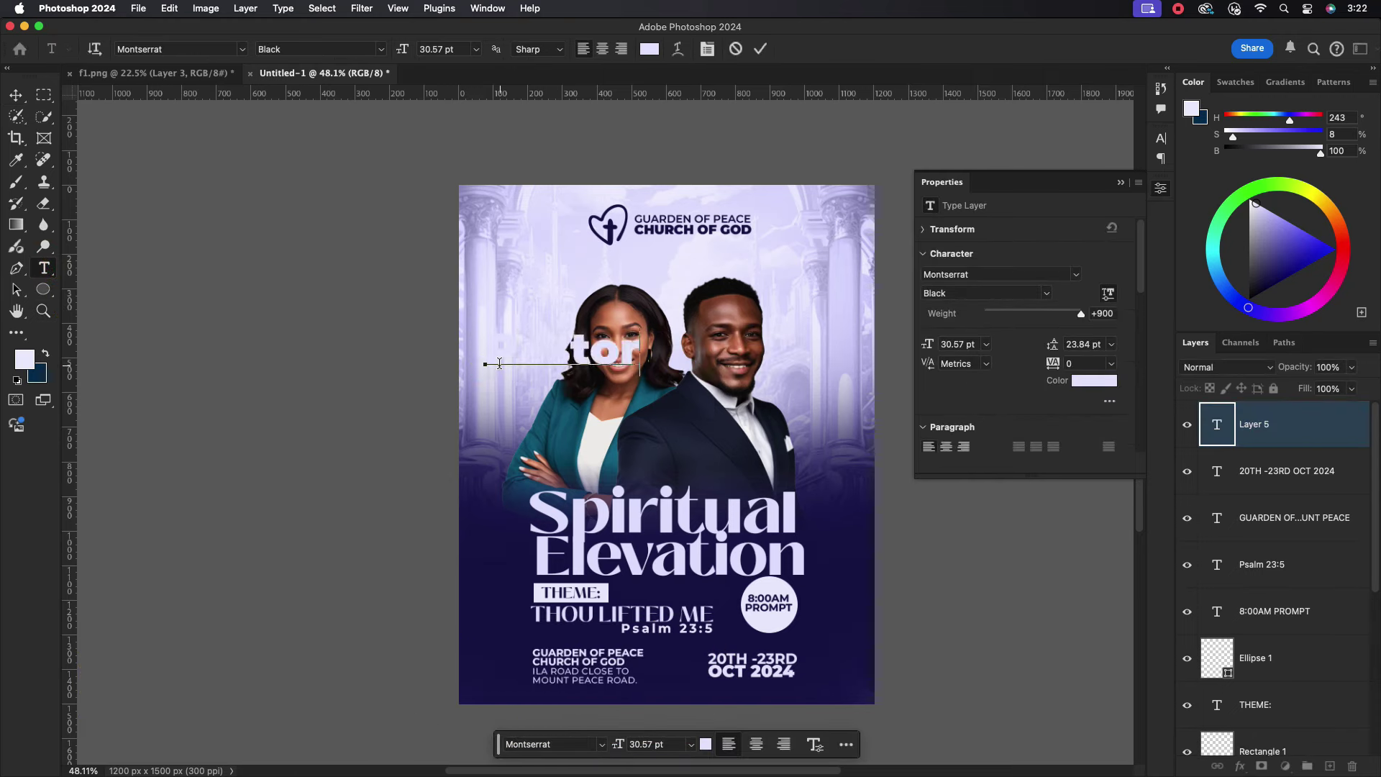
key(Return)
text(PEAC)
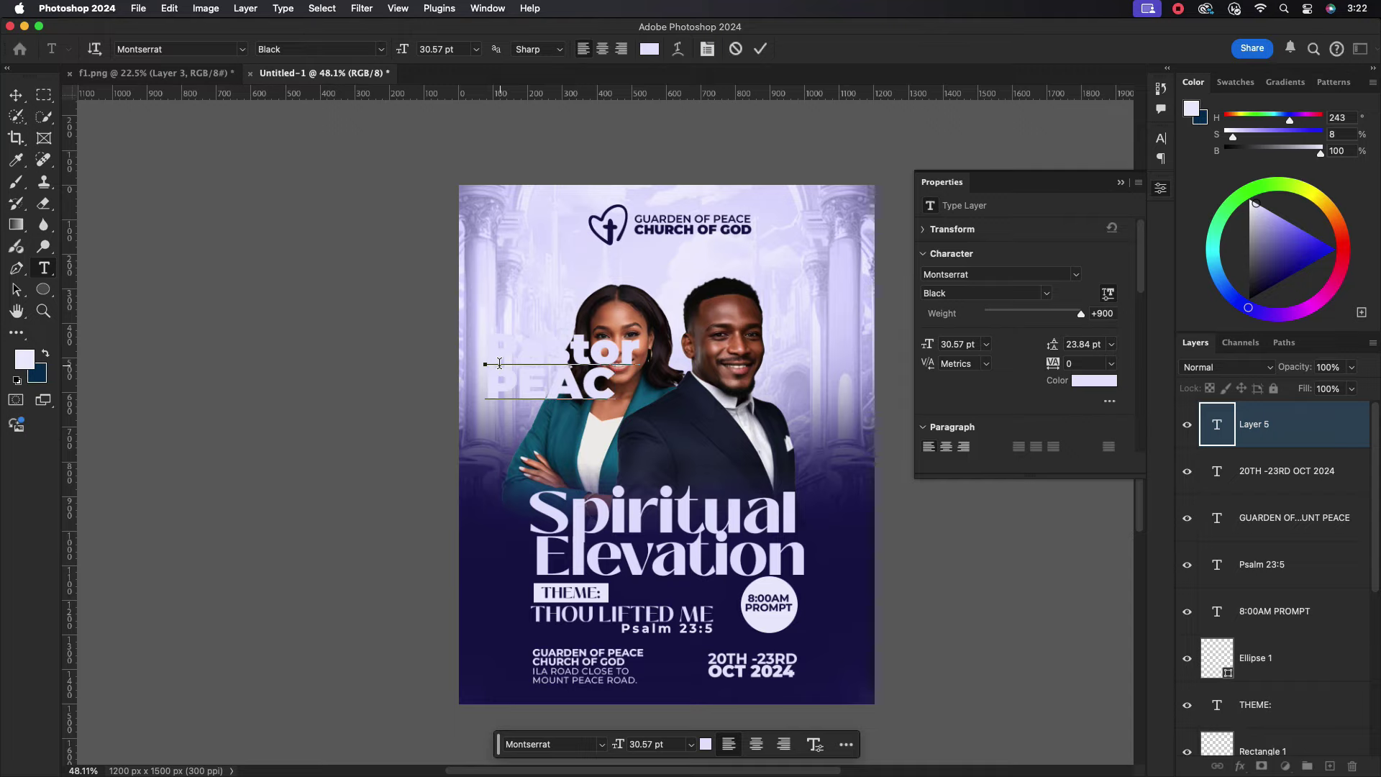
text(E)
key(Return)
text(EDETH)
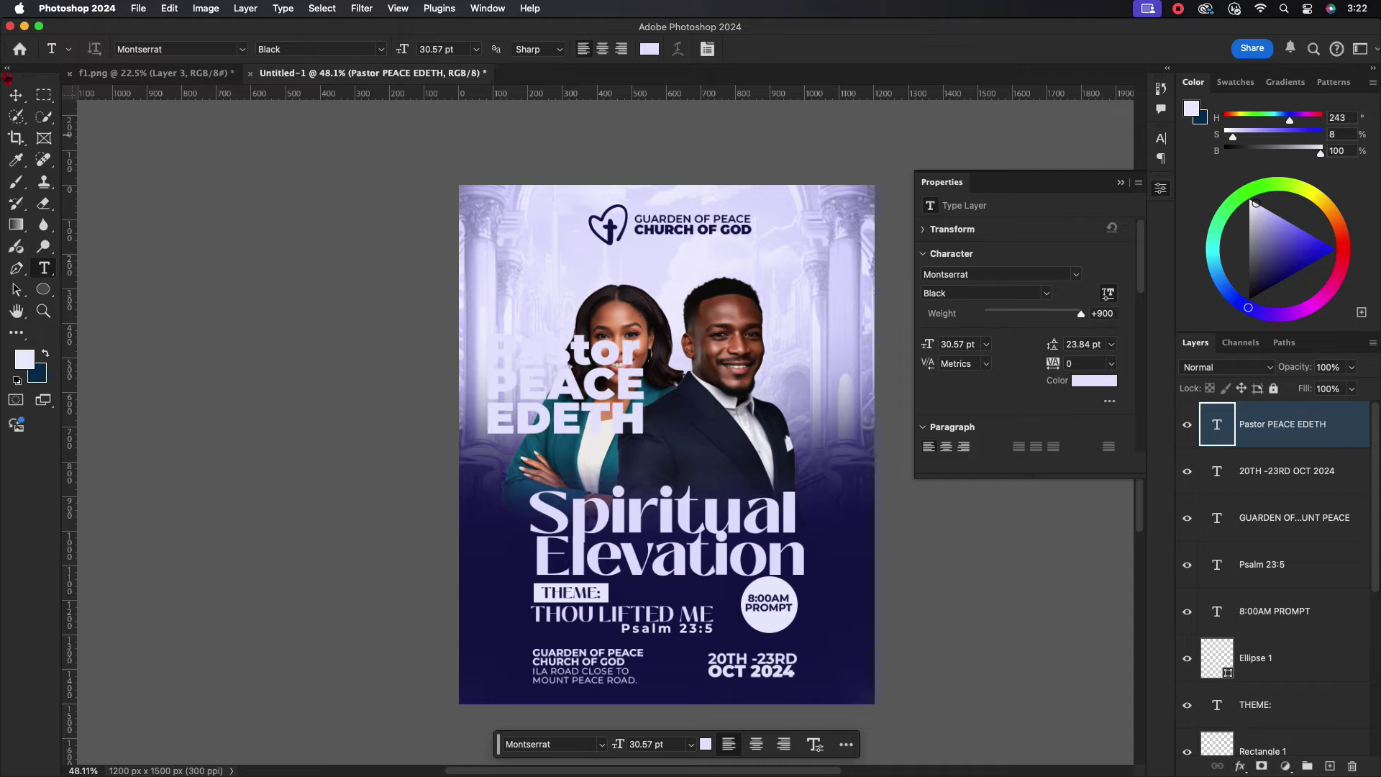
click(14, 94)
Shrink the pastor name label to a small block beside the woman.
key(ctrl+t)
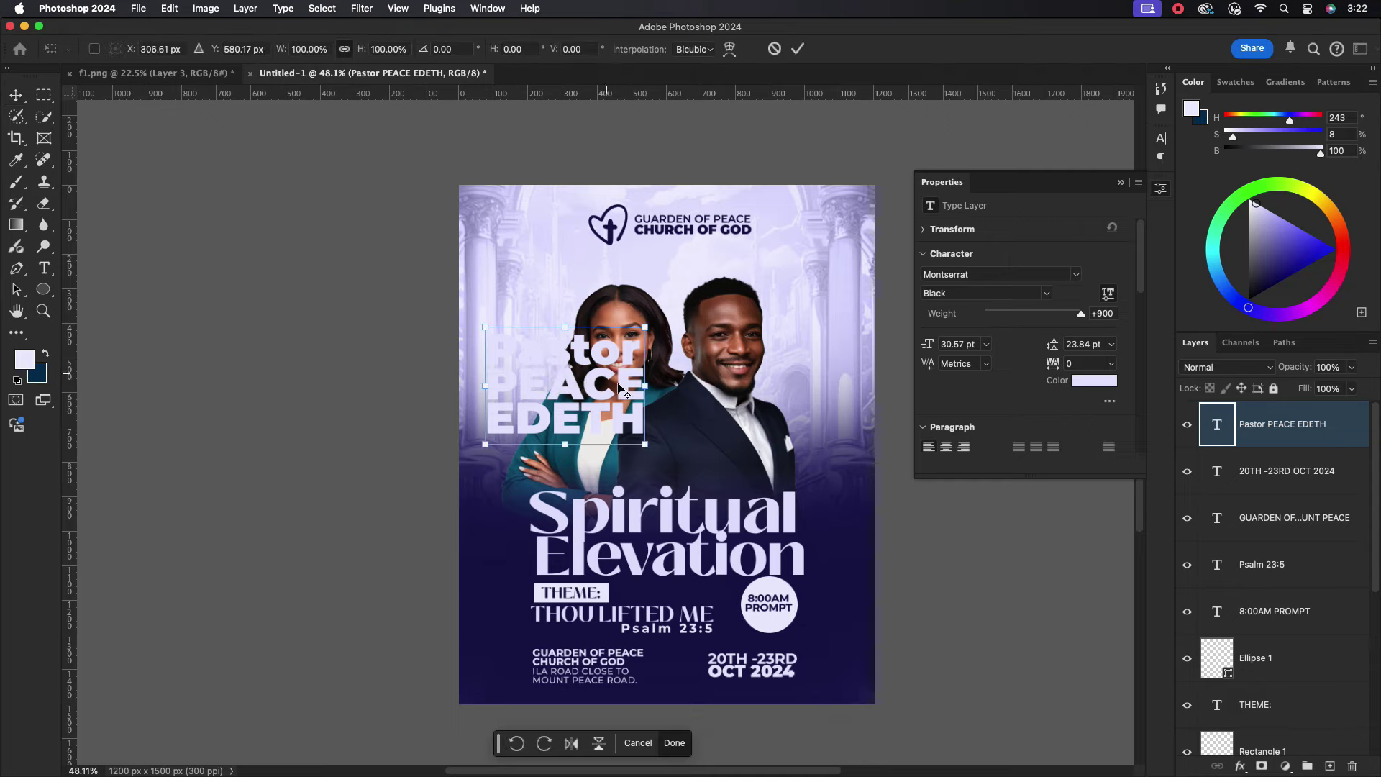
drag(644, 437, 536, 394)
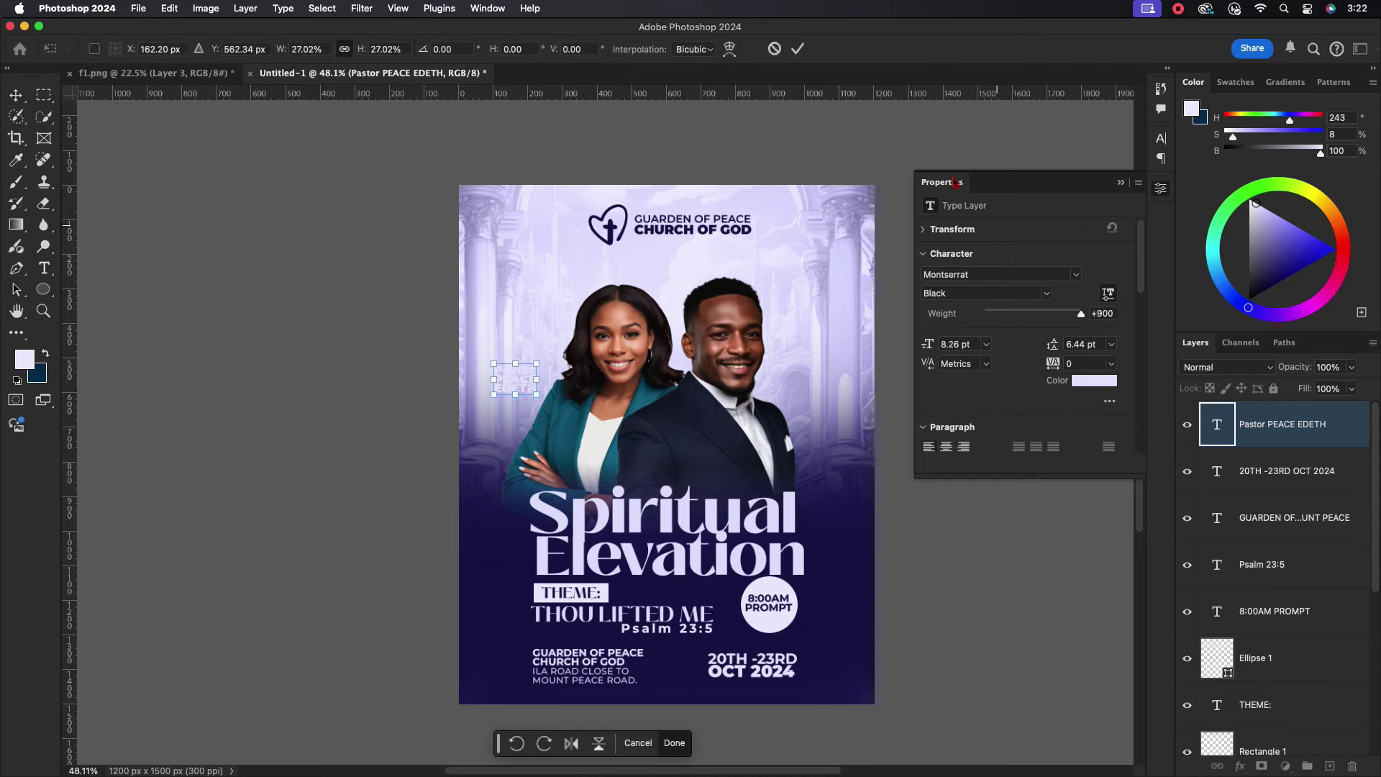
click(1120, 185)
click(1161, 137)
key(Return)
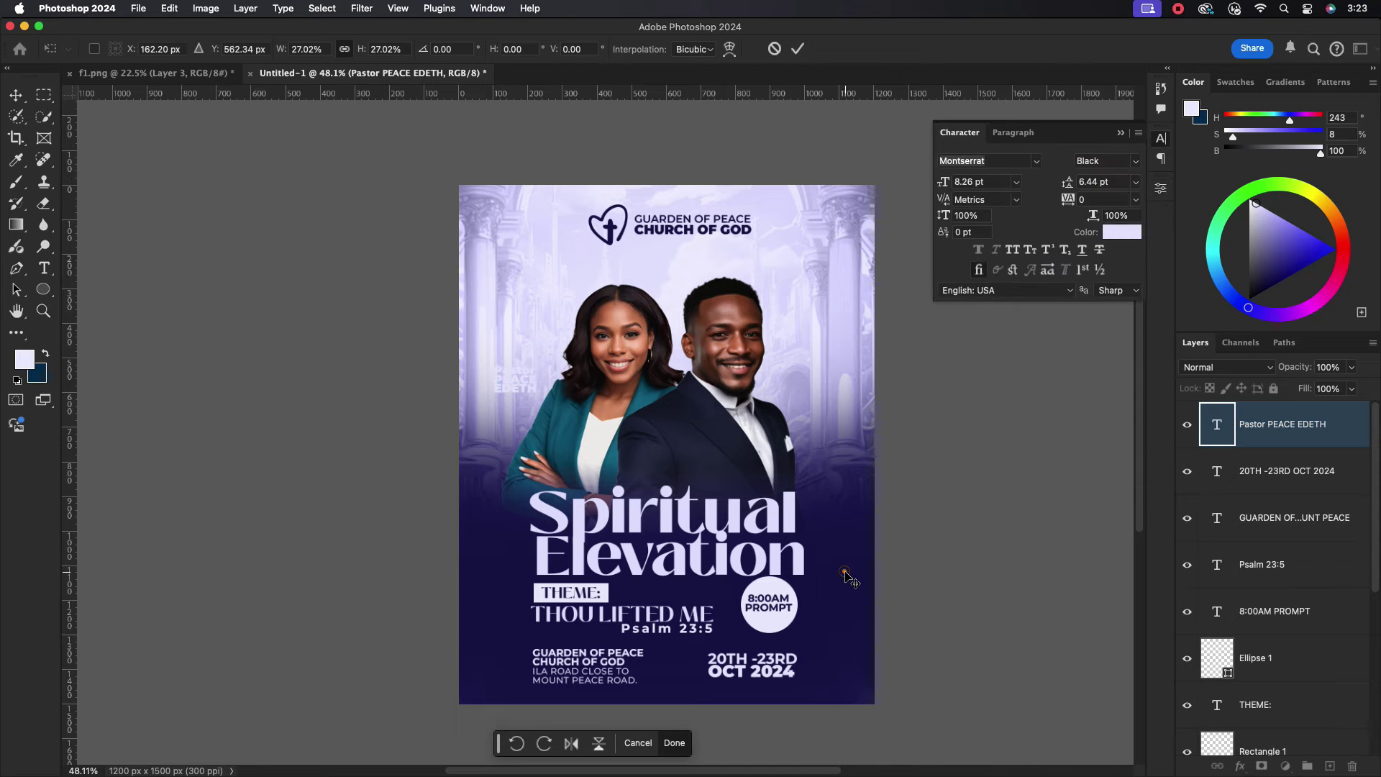
Make the name label dark navy and Bold.
click(1120, 232)
click(822, 619)
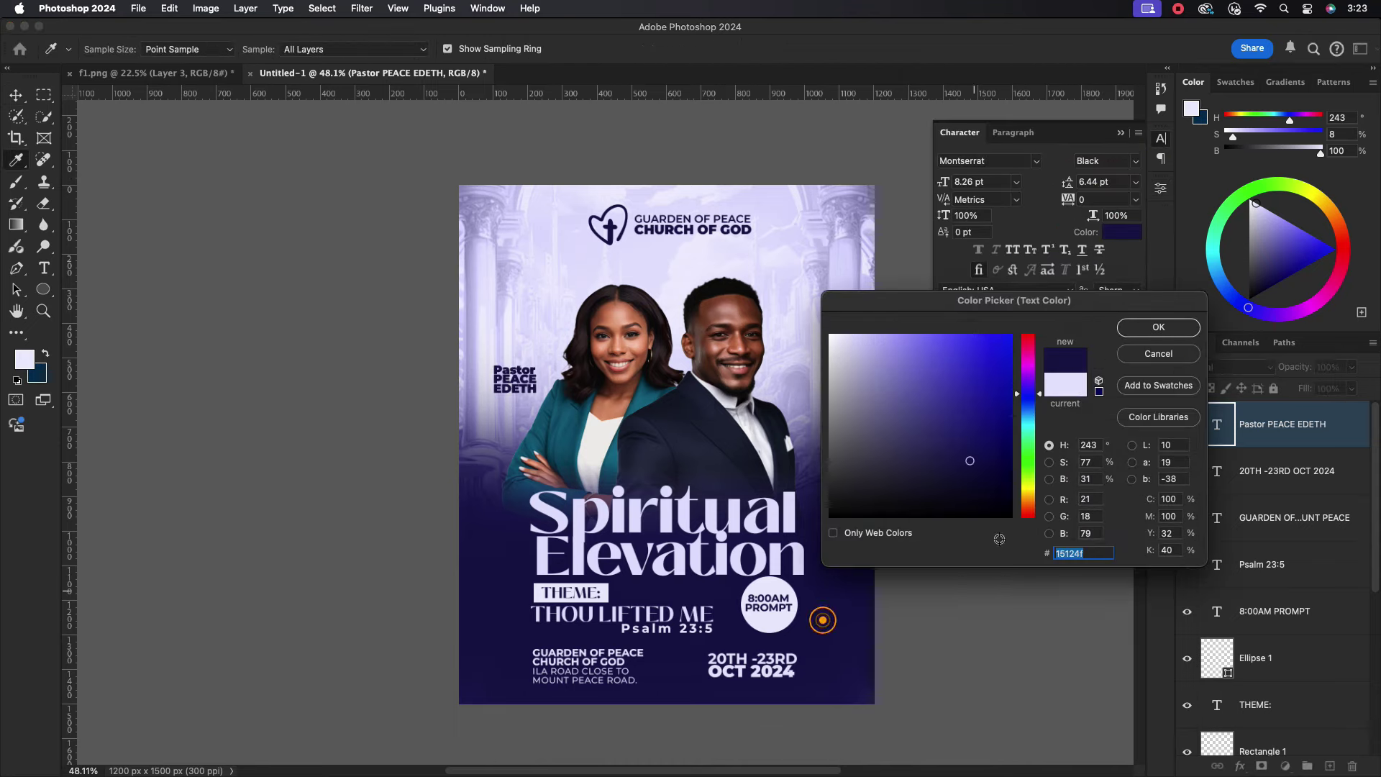
click(1154, 324)
click(1111, 163)
click(1093, 238)
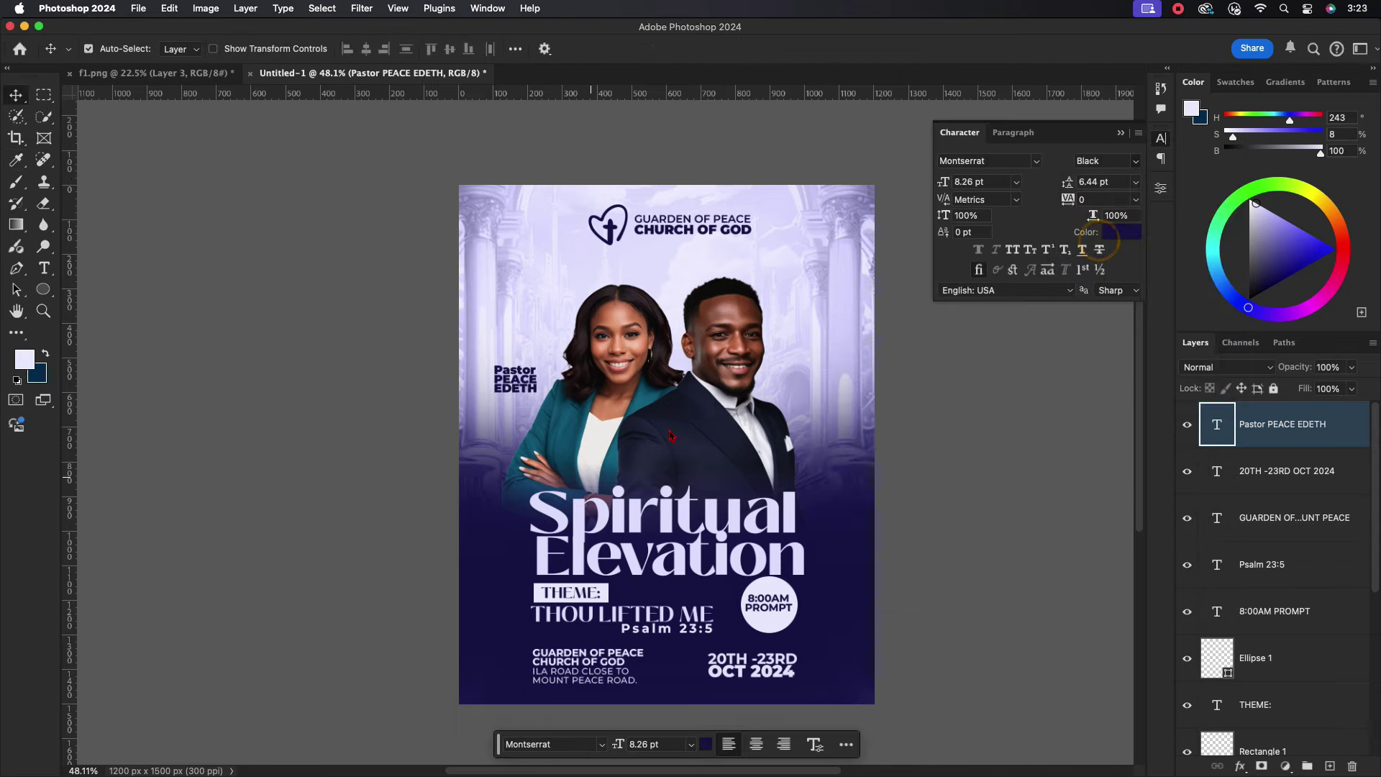
Set the word Pastor in the label to 6 pt.
scroll(533, 394, up, 5)
double_click(509, 340)
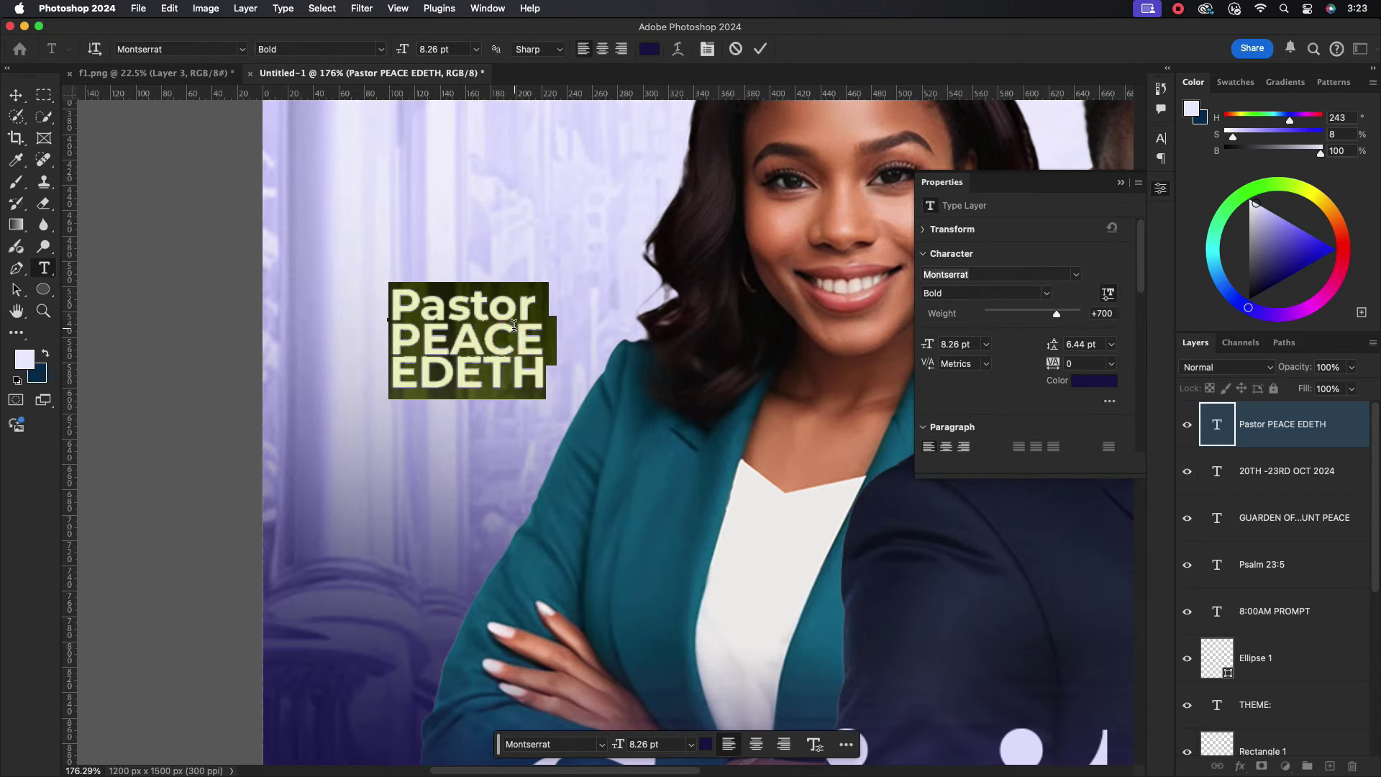
click(512, 342)
drag(538, 305, 323, 281)
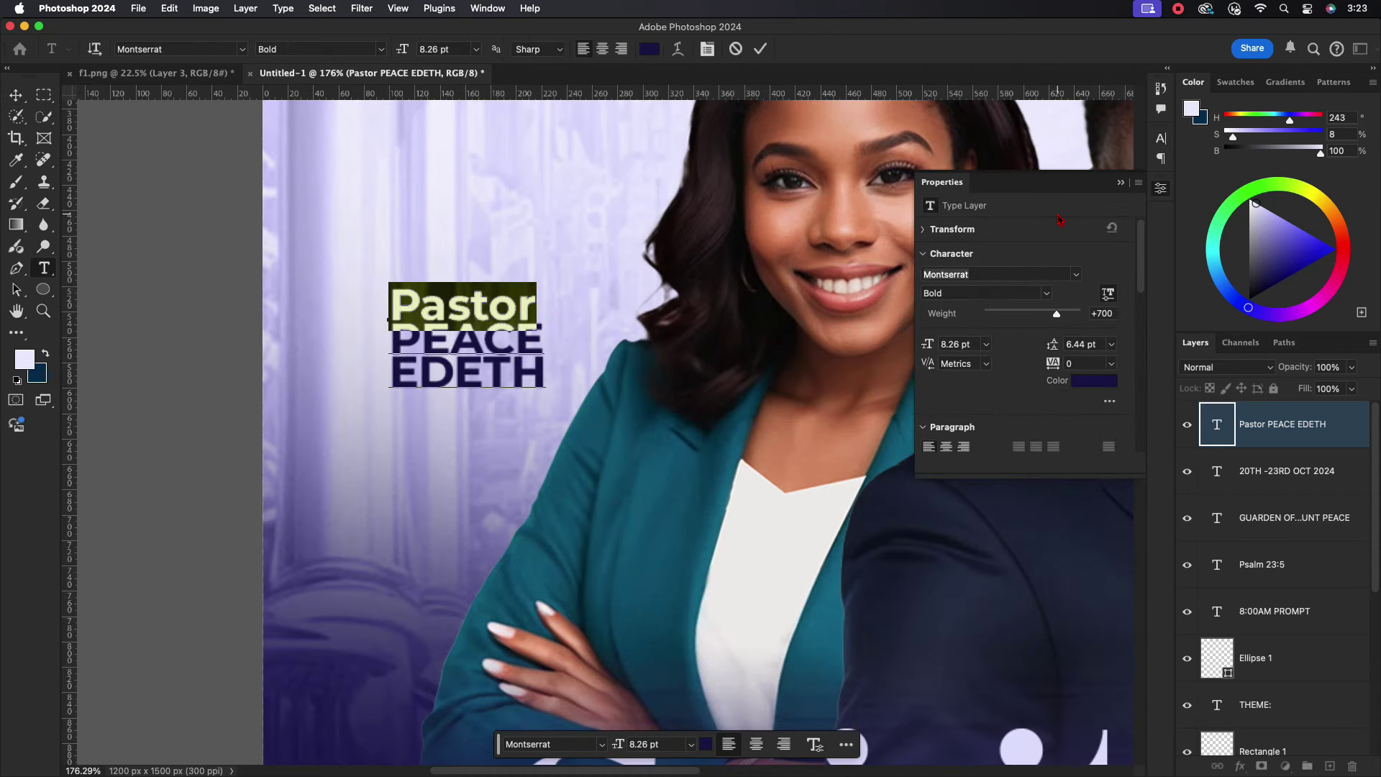
click(1157, 139)
click(992, 182)
text(7)
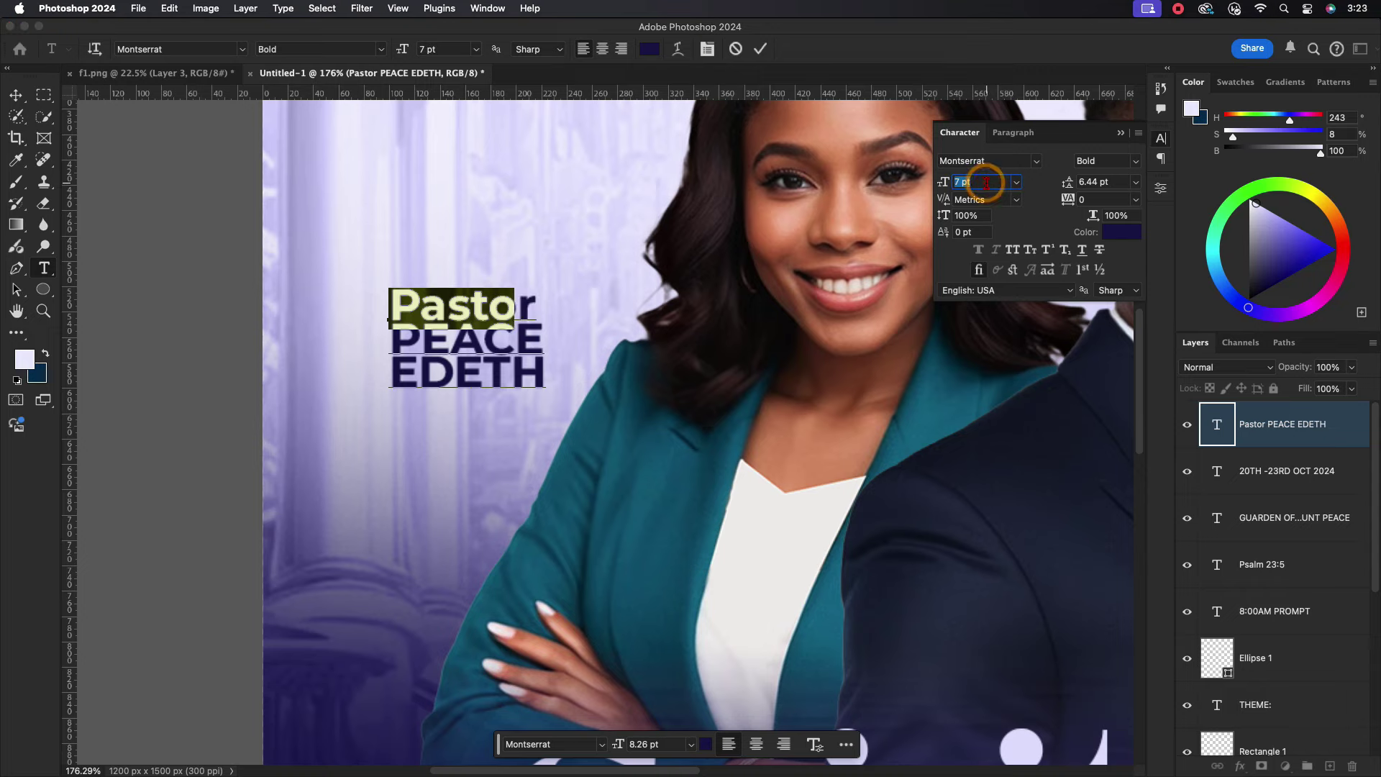
text(6)
key(Return)
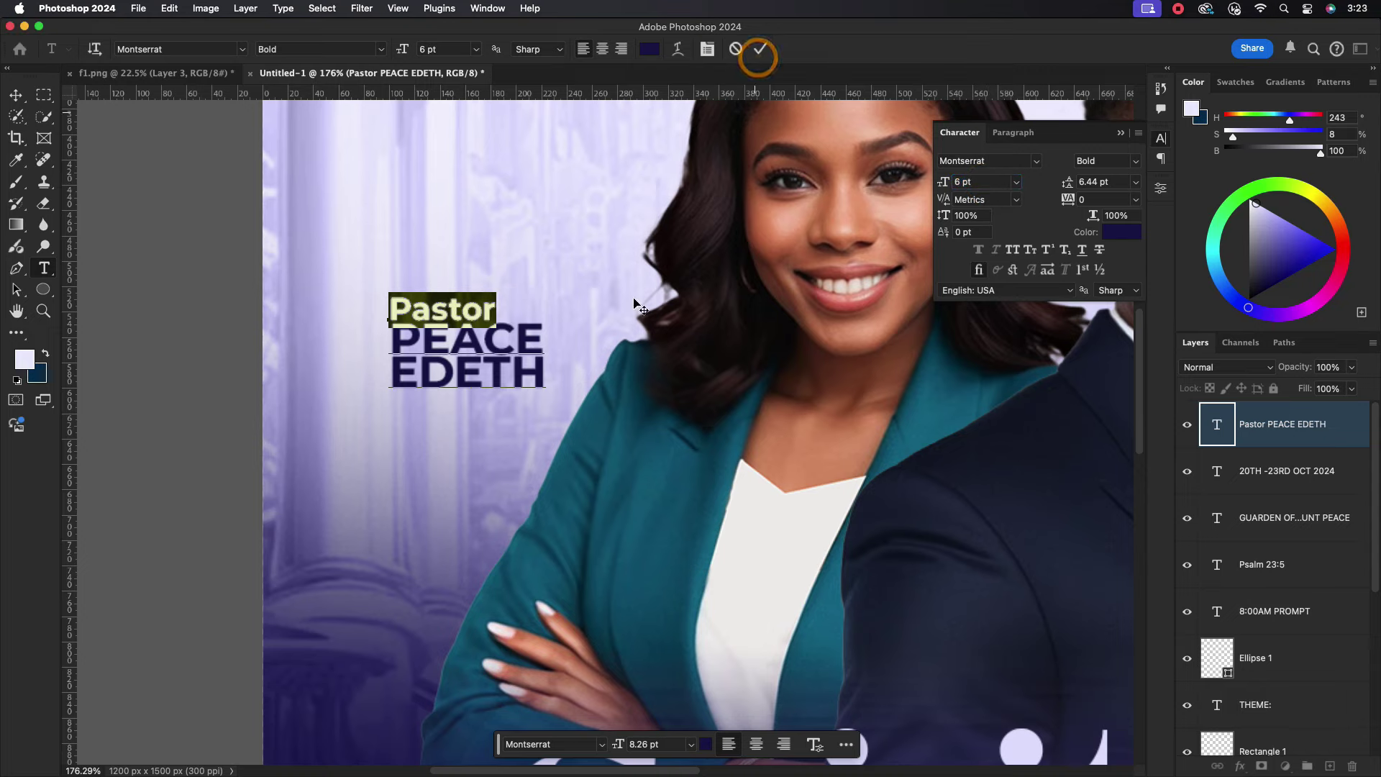
click(760, 49)
Place a copy of the name label beside the man.
scroll(462, 360, down, 5)
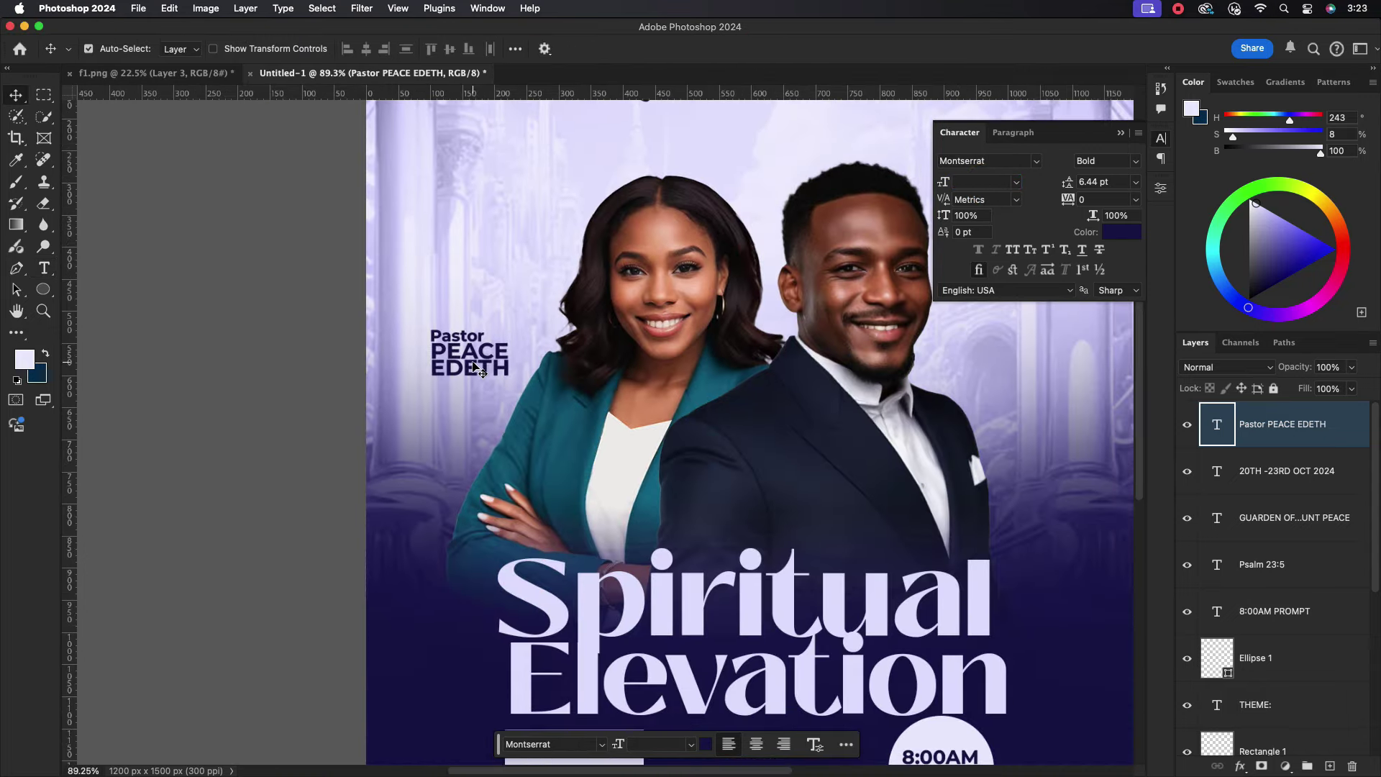
drag(463, 360, 719, 366)
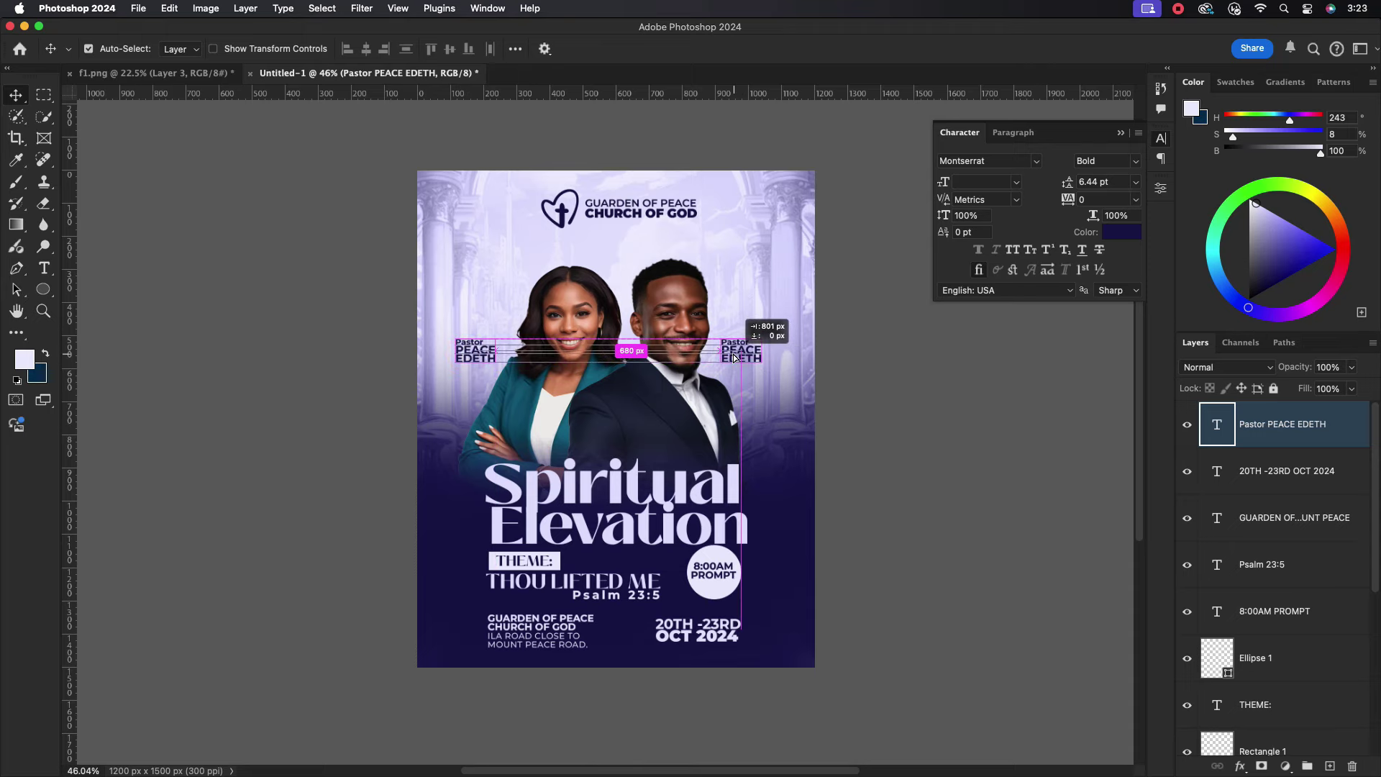
scroll(488, 341, up, 5)
Insert 'Mrs' after Pastor in the woman's name label.
double_click(454, 361)
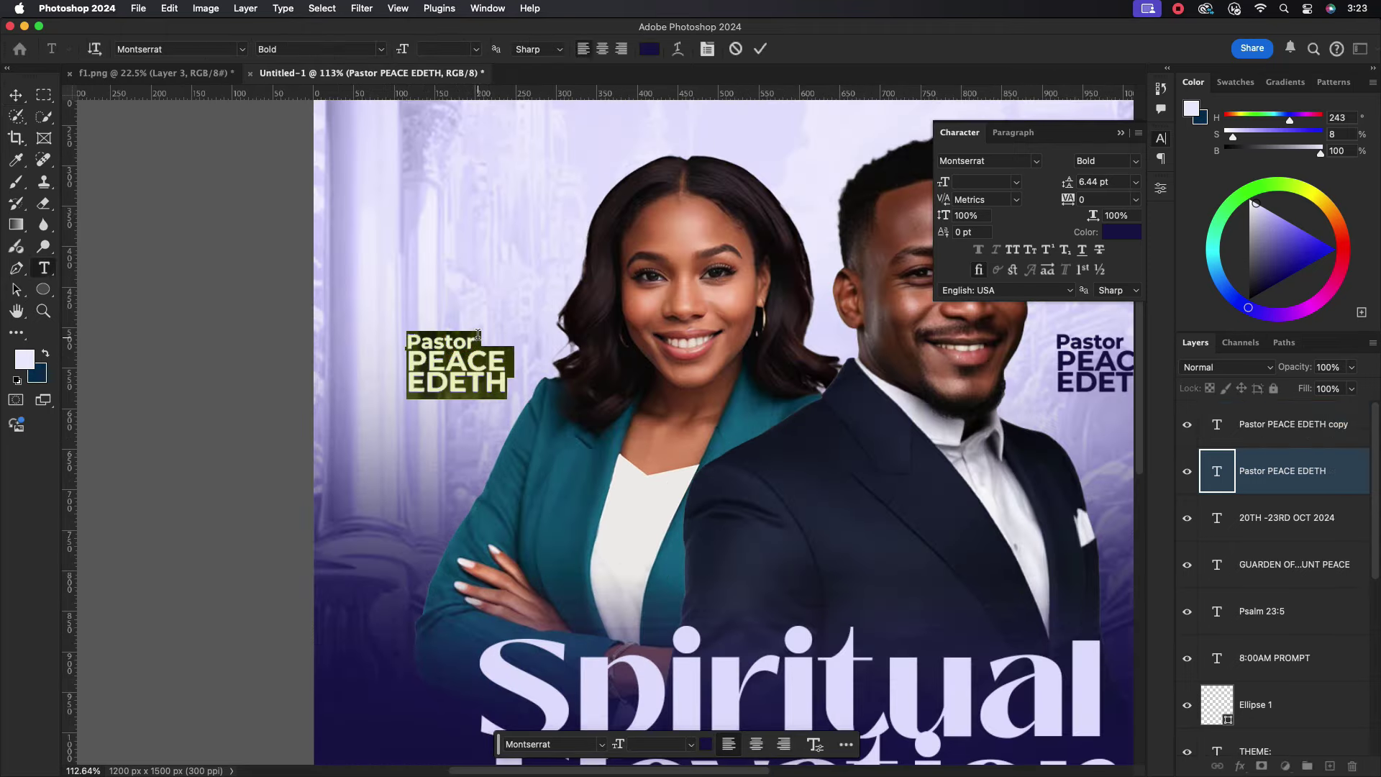
click(480, 341)
text(Mrs)
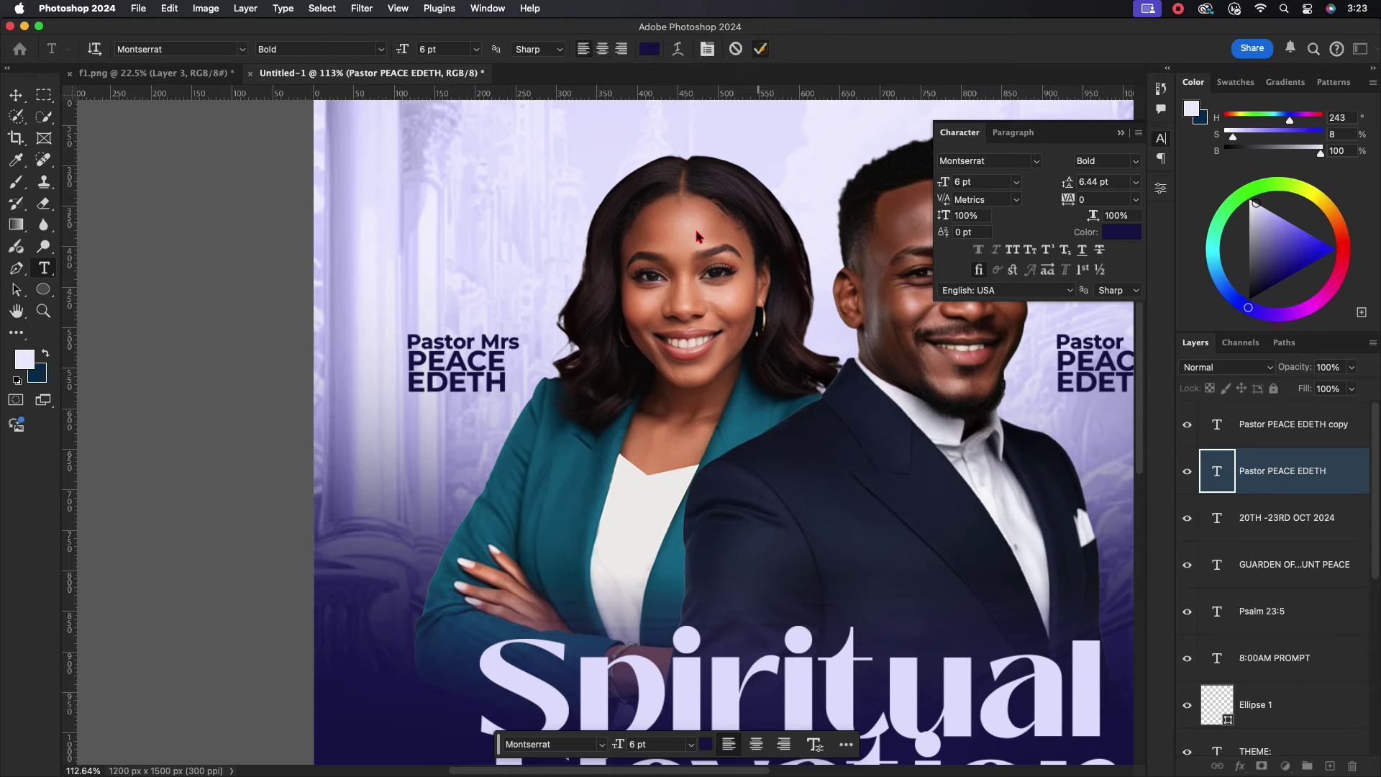
key(Escape)
key(v)
Nudge the right label into place and retype it with the male pastor's name.
scroll(663, 388, down, 2)
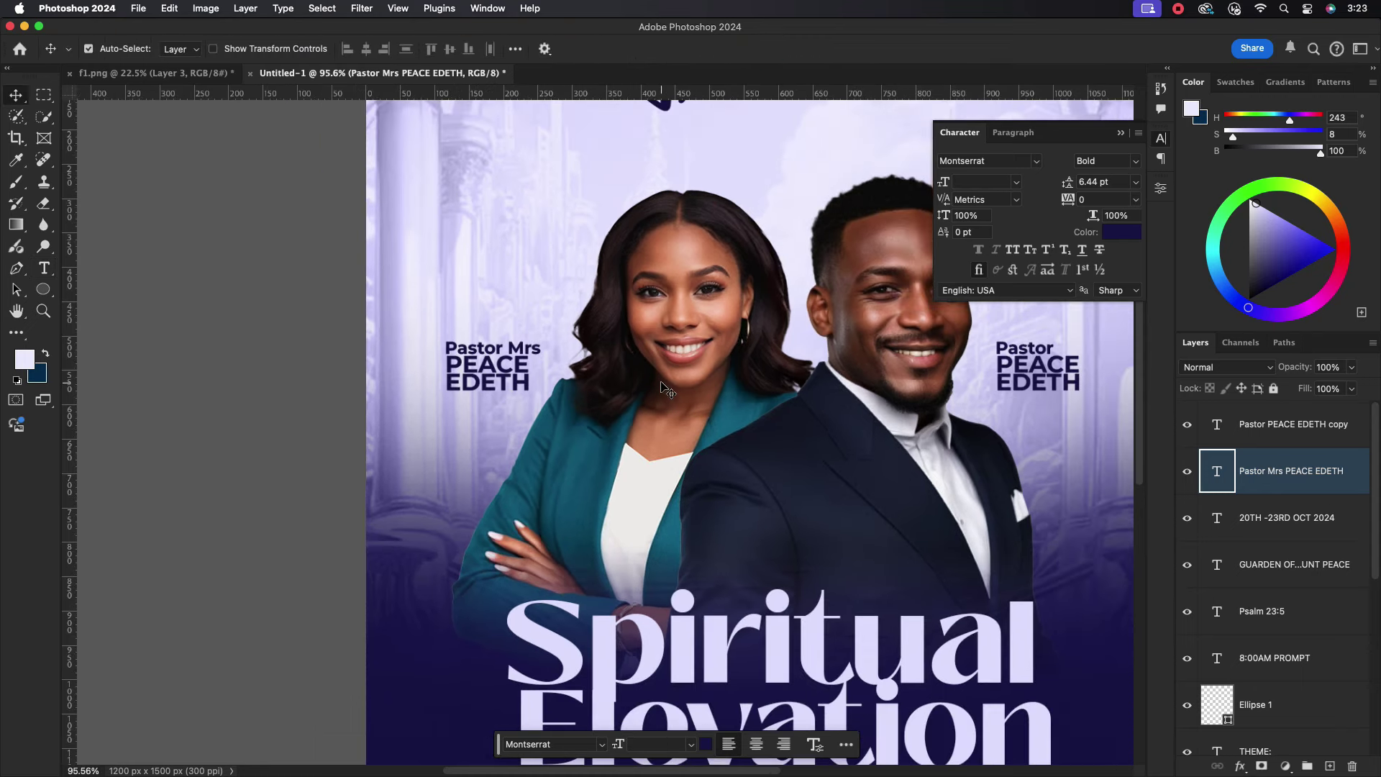
scroll(719, 366, right, 5)
drag(783, 337, 778, 330)
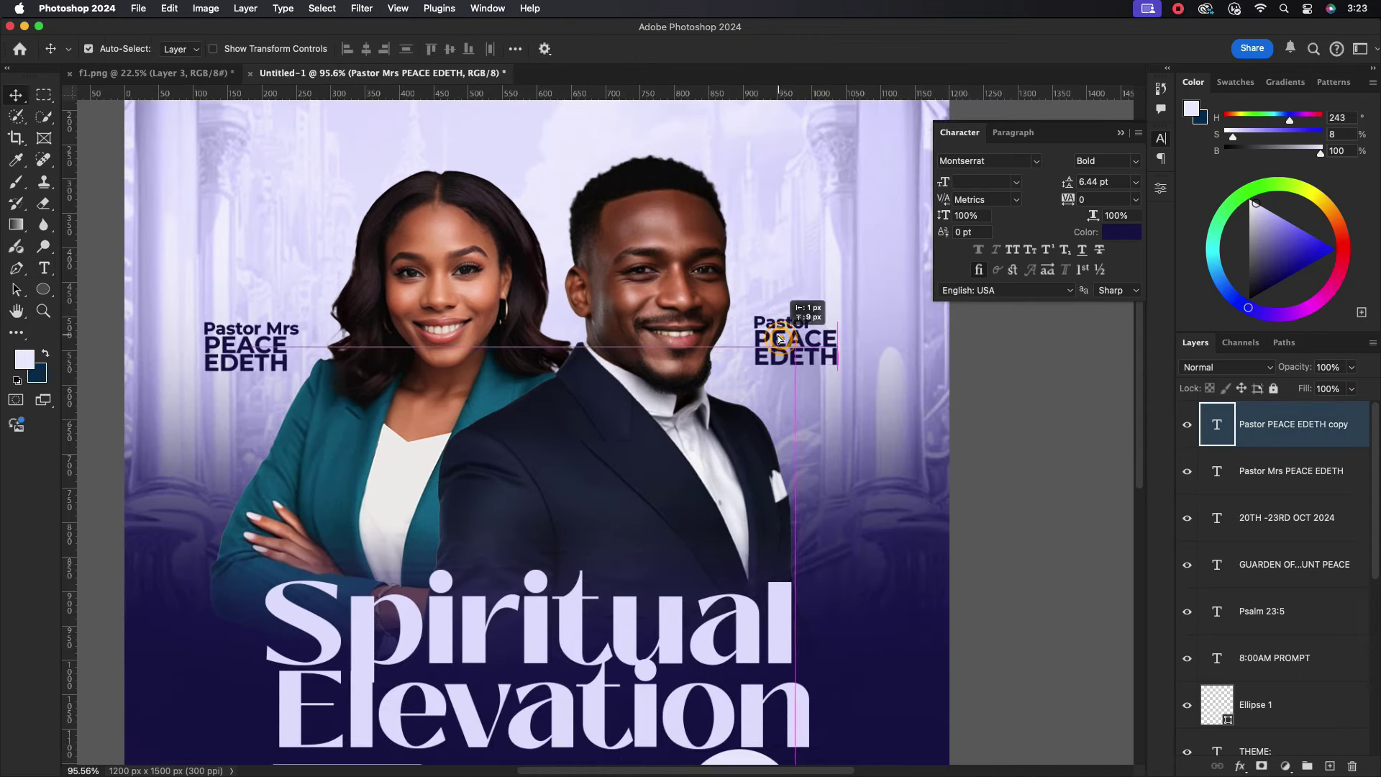
double_click(834, 341)
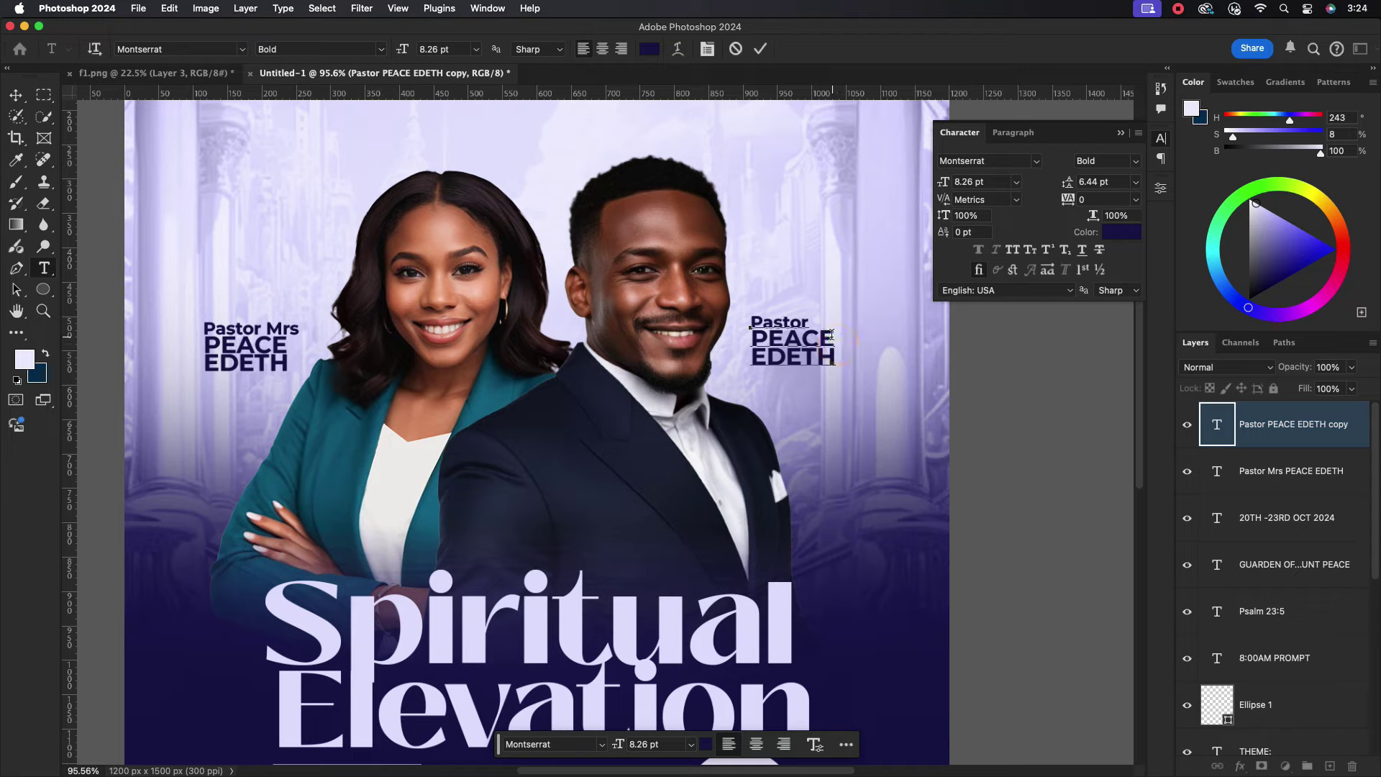
key(shift+Left)
key(shift+Left)
key(shift+Left)
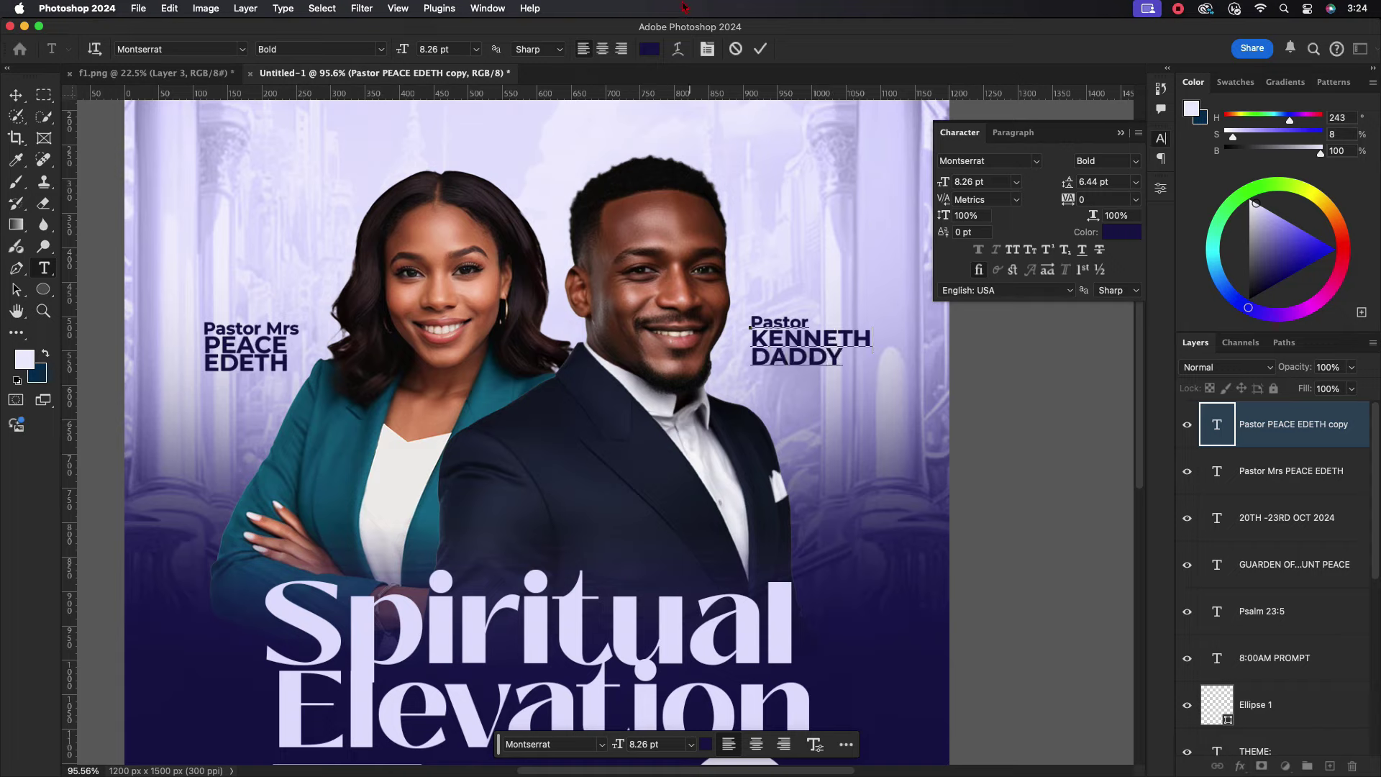
click(759, 48)
key(super+0)
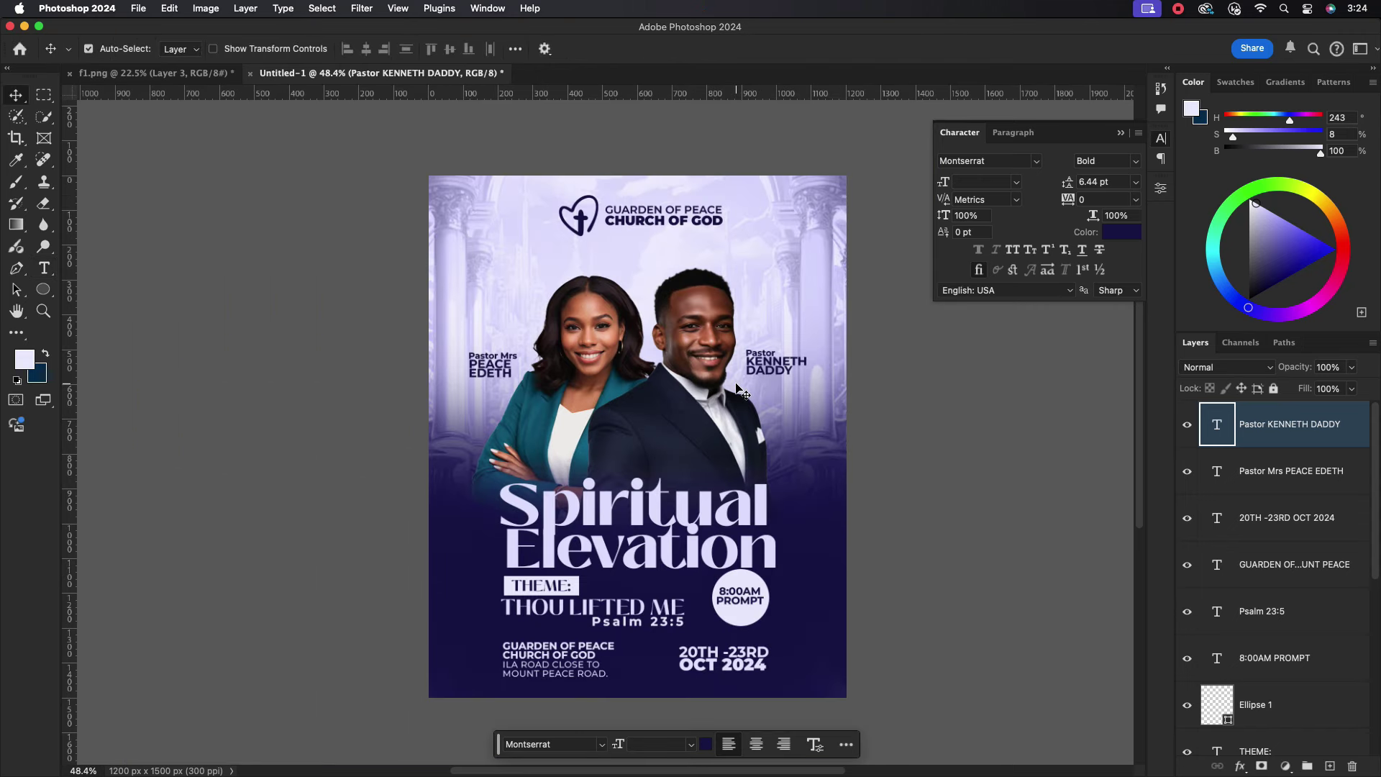
Select the address and date text layers together and shift them slightly right.
click(568, 660)
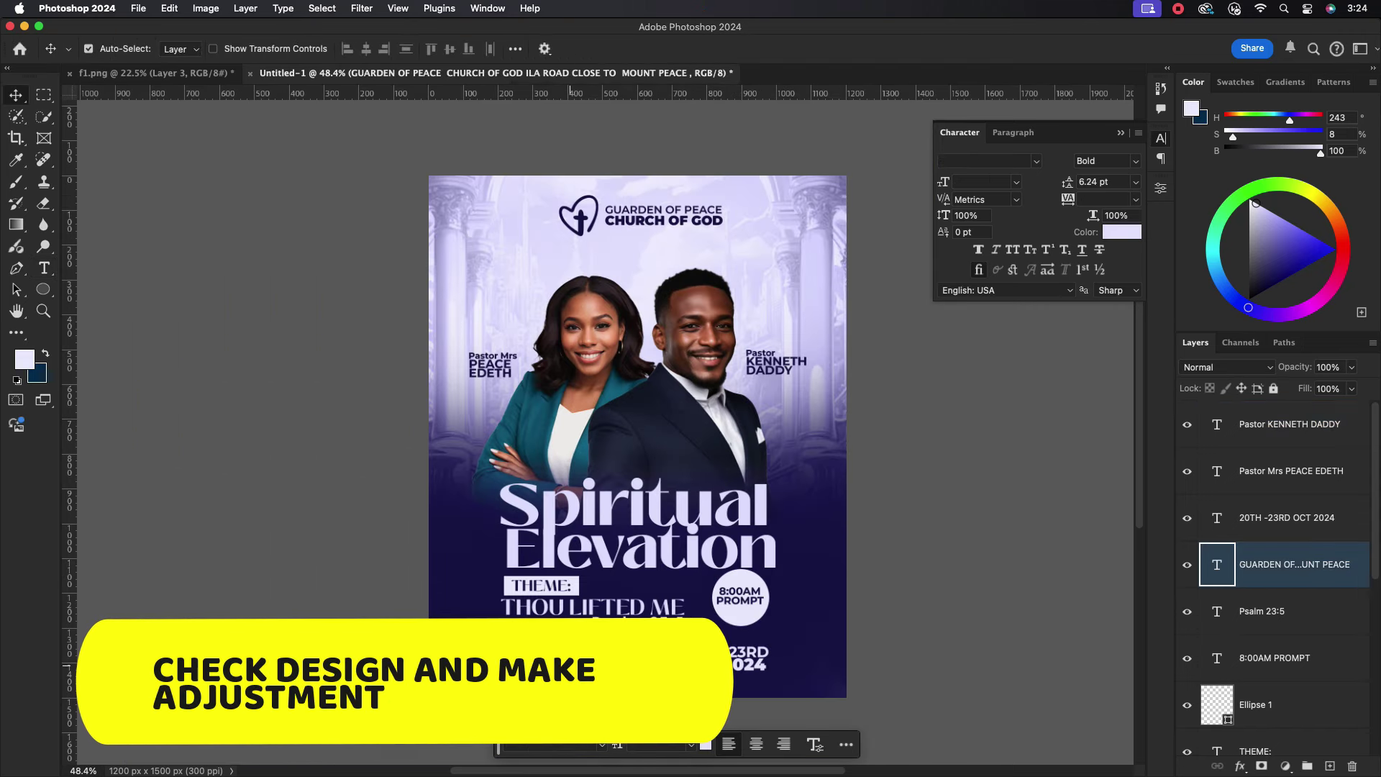
click(723, 653)
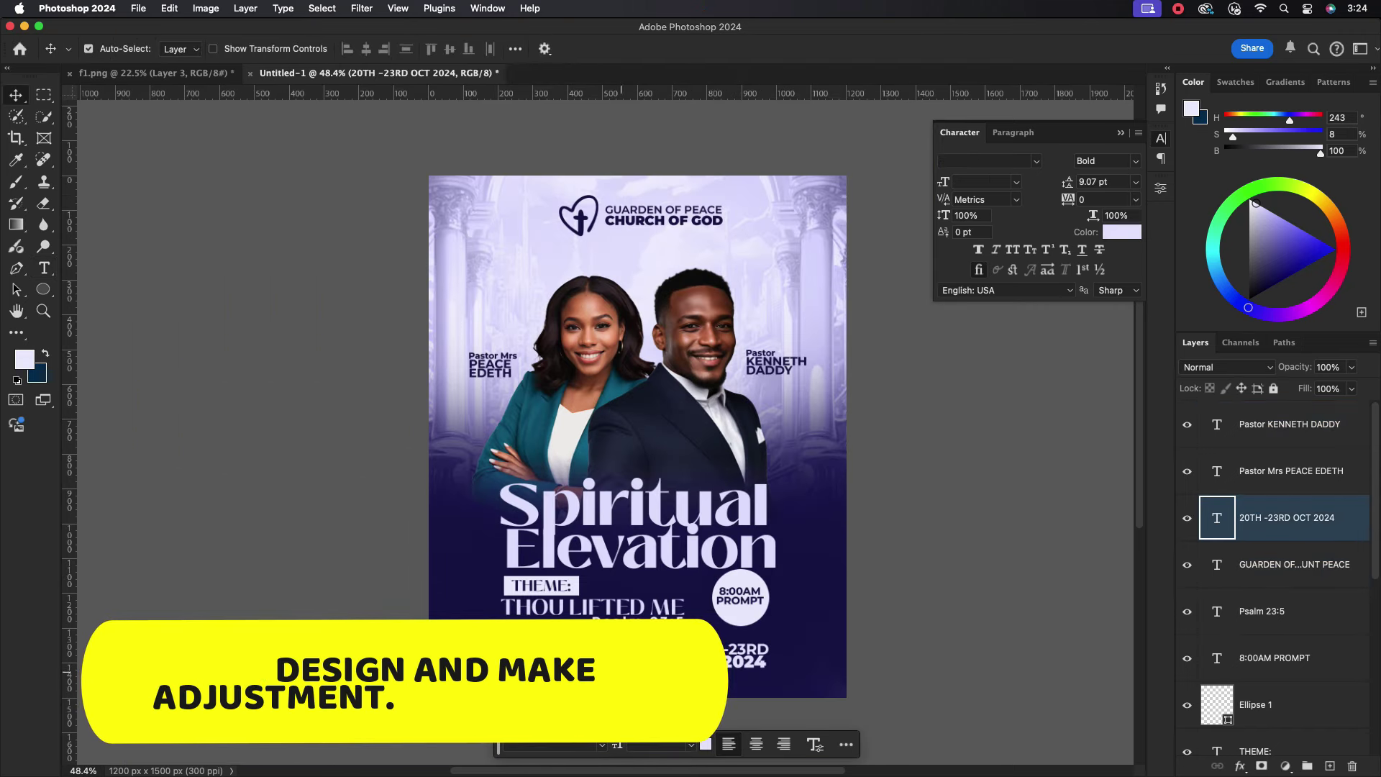
click(594, 663)
click(694, 669)
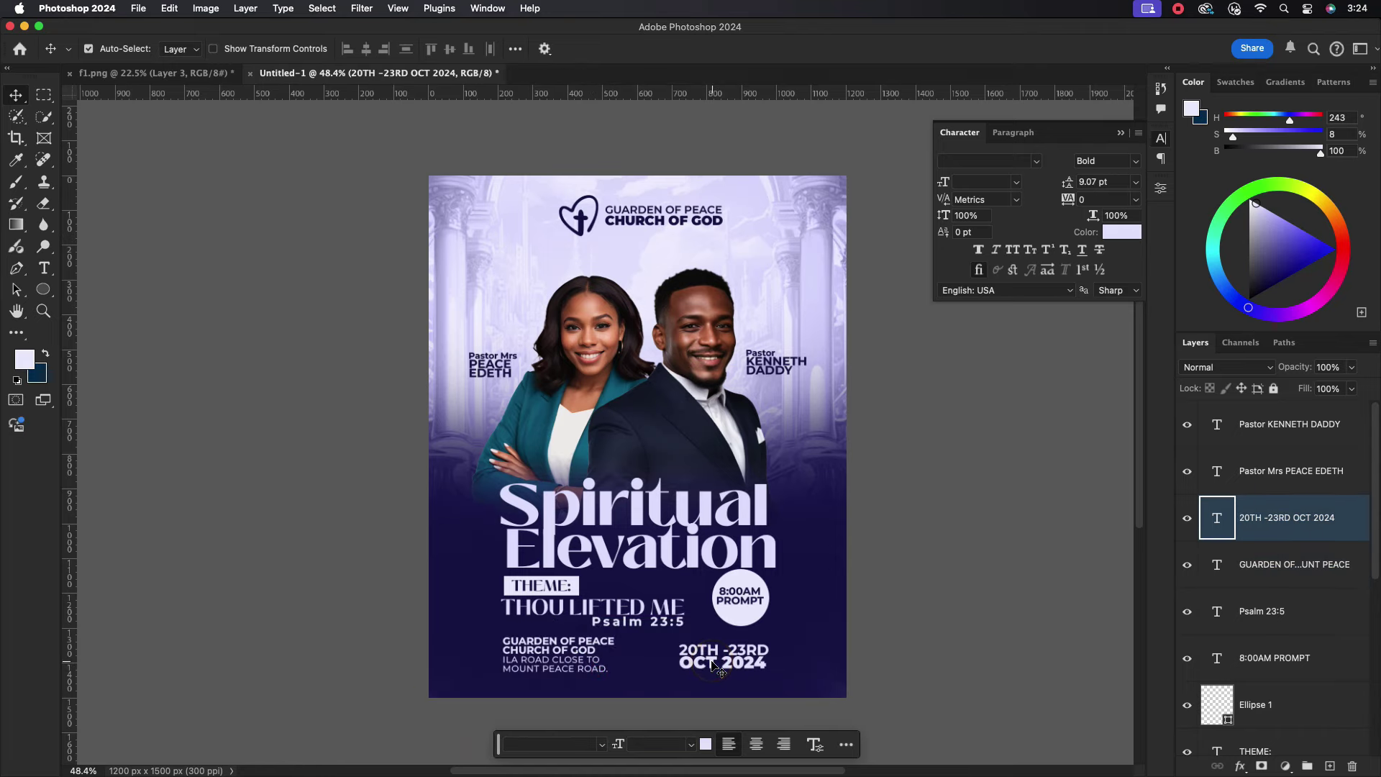
drag(478, 492, 831, 651)
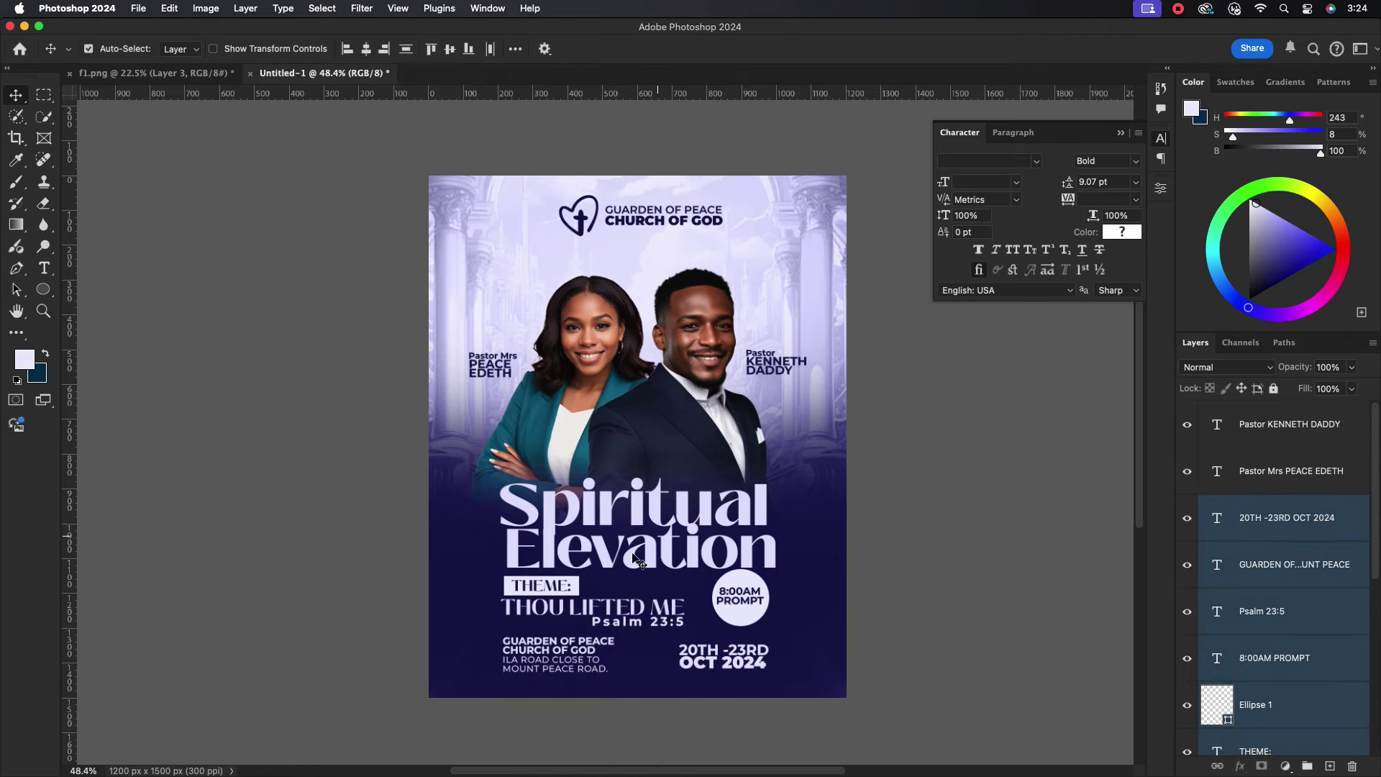
drag(631, 556, 633, 560)
click(866, 432)
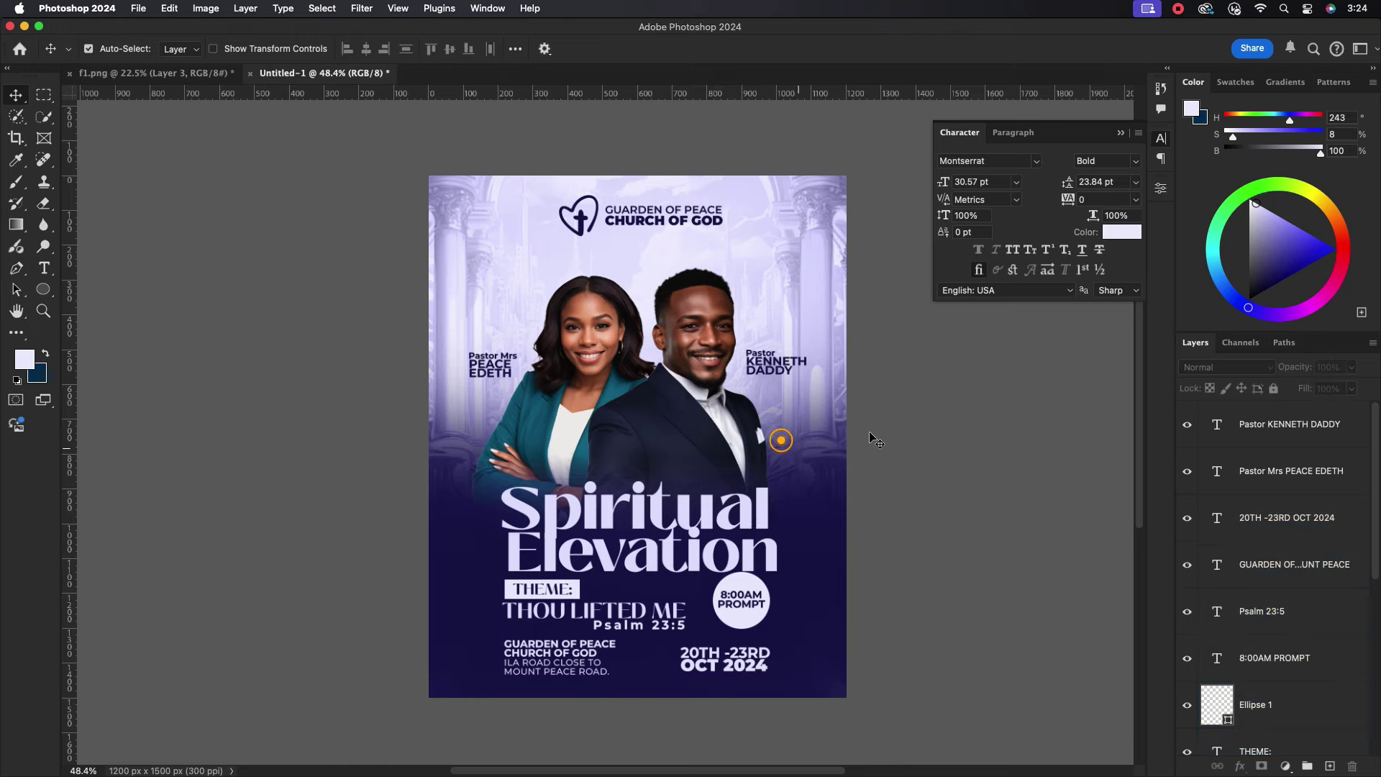
scroll(734, 417, up, 1)
scroll(1287, 503, down, 5)
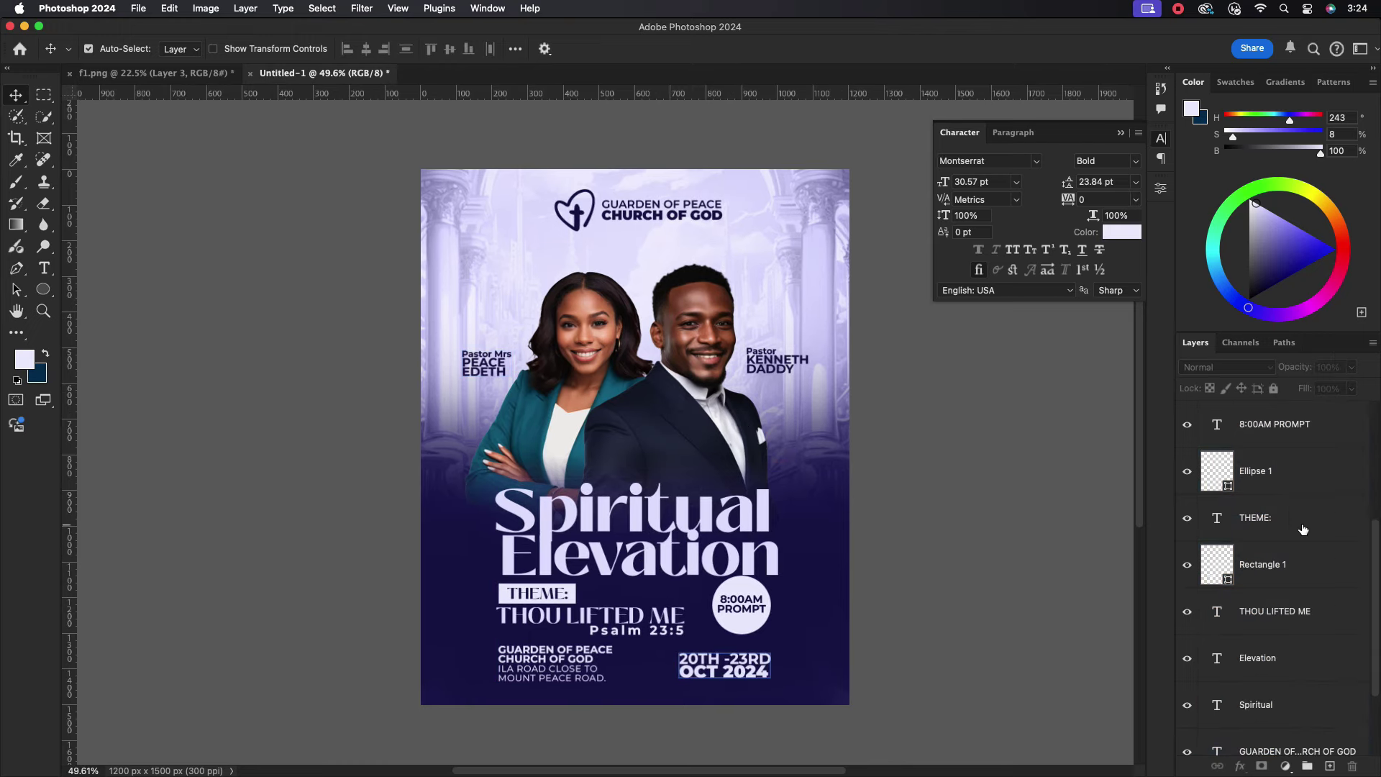
scroll(1301, 521, up, 2)
scroll(1304, 526, up, 3)
scroll(1302, 532, down, 7)
click(1293, 692)
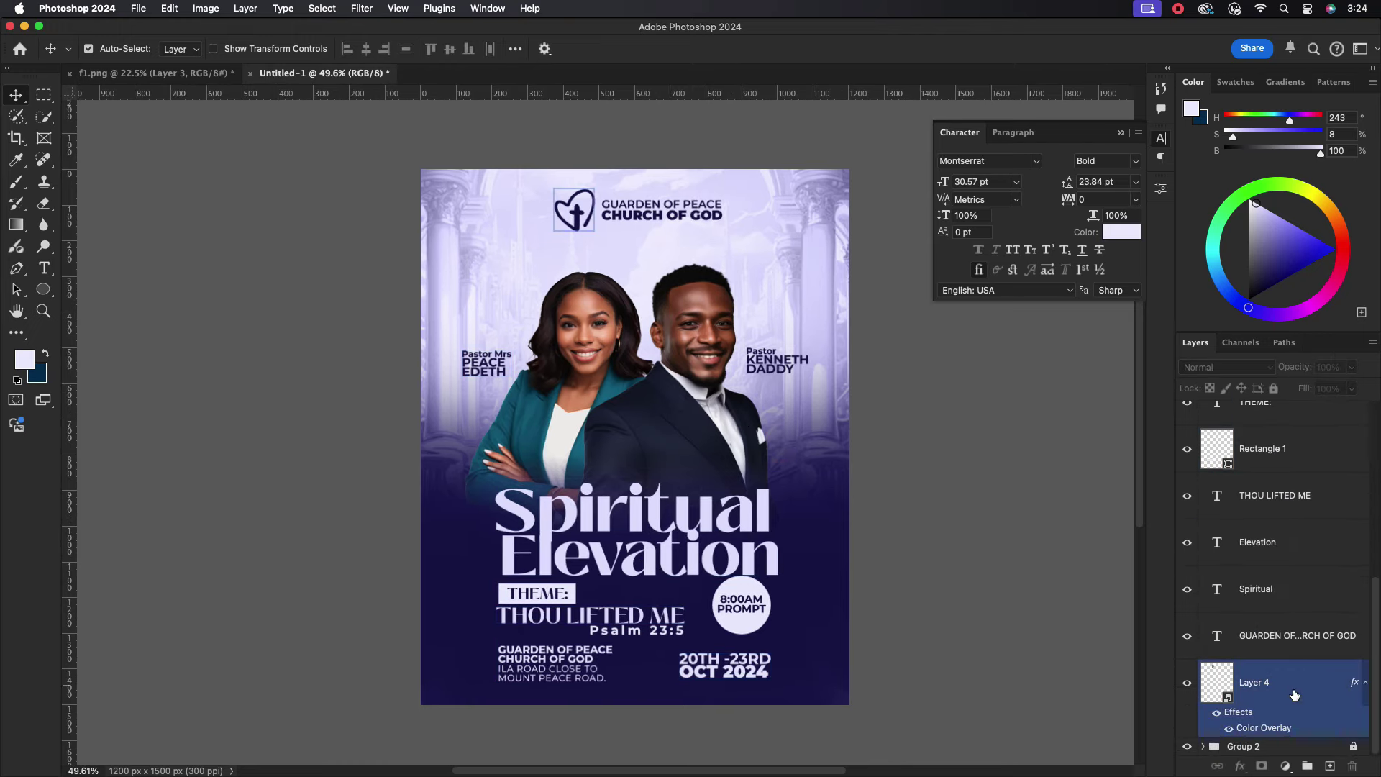
Group all the text layers into a locked group named TEXT.
click(1365, 683)
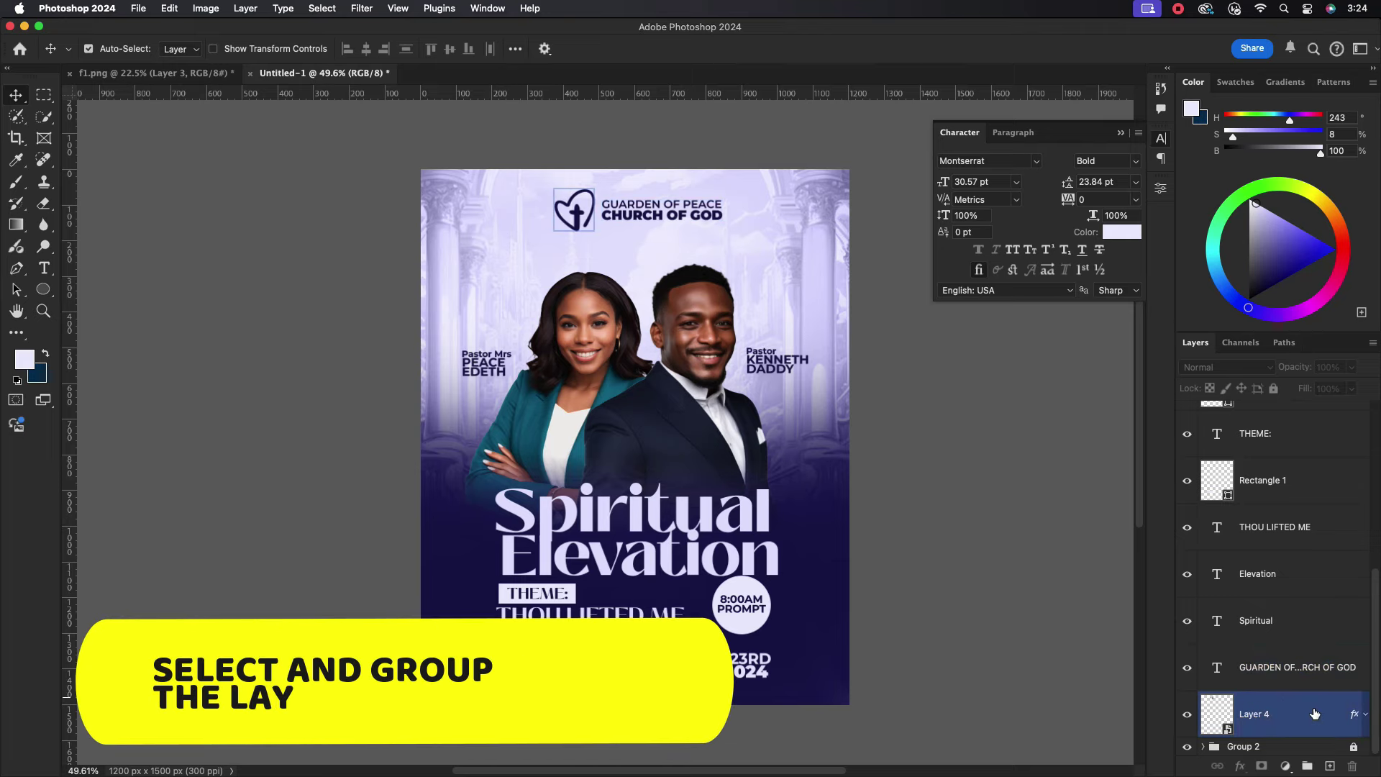
click(1287, 573)
click(1294, 712)
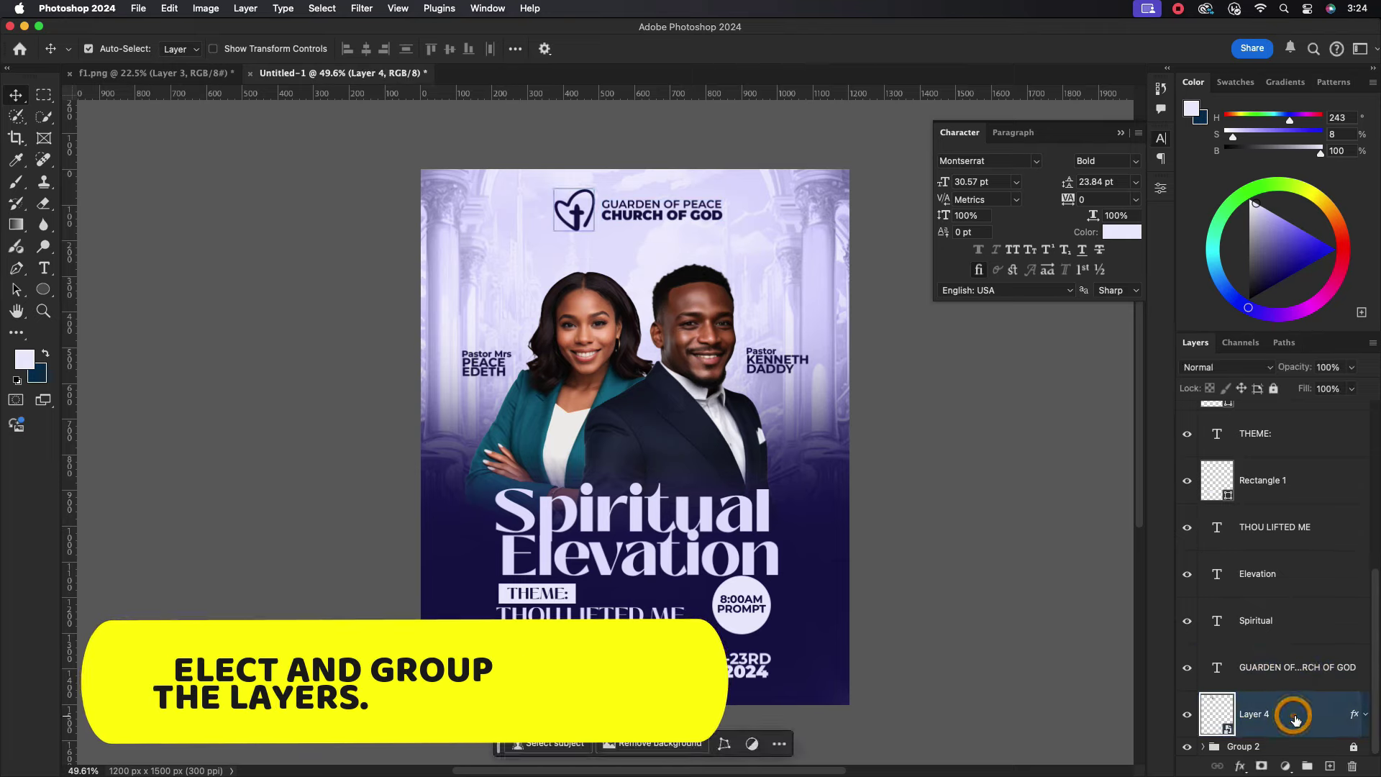
super+click(1287, 573)
scroll(1288, 532, up, 5)
shift+click(1254, 423)
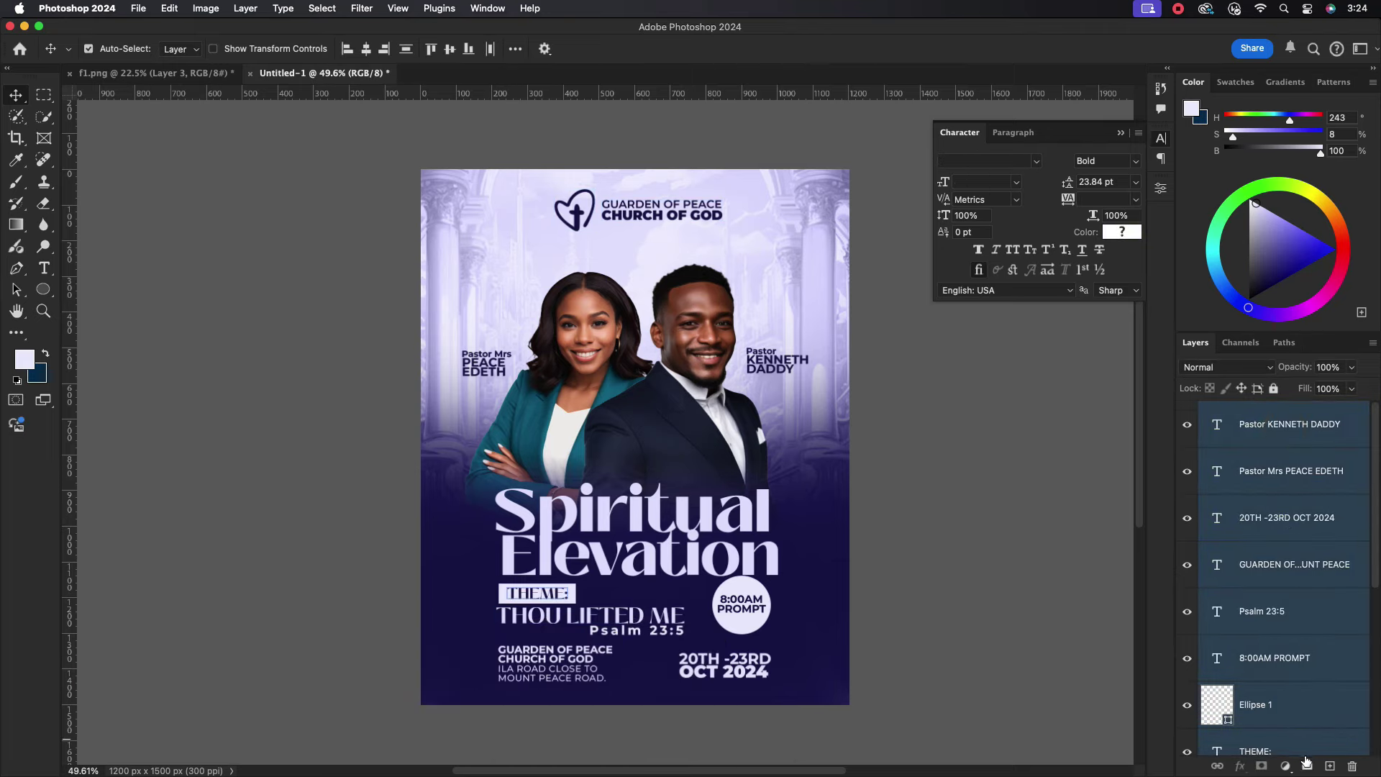
click(1307, 764)
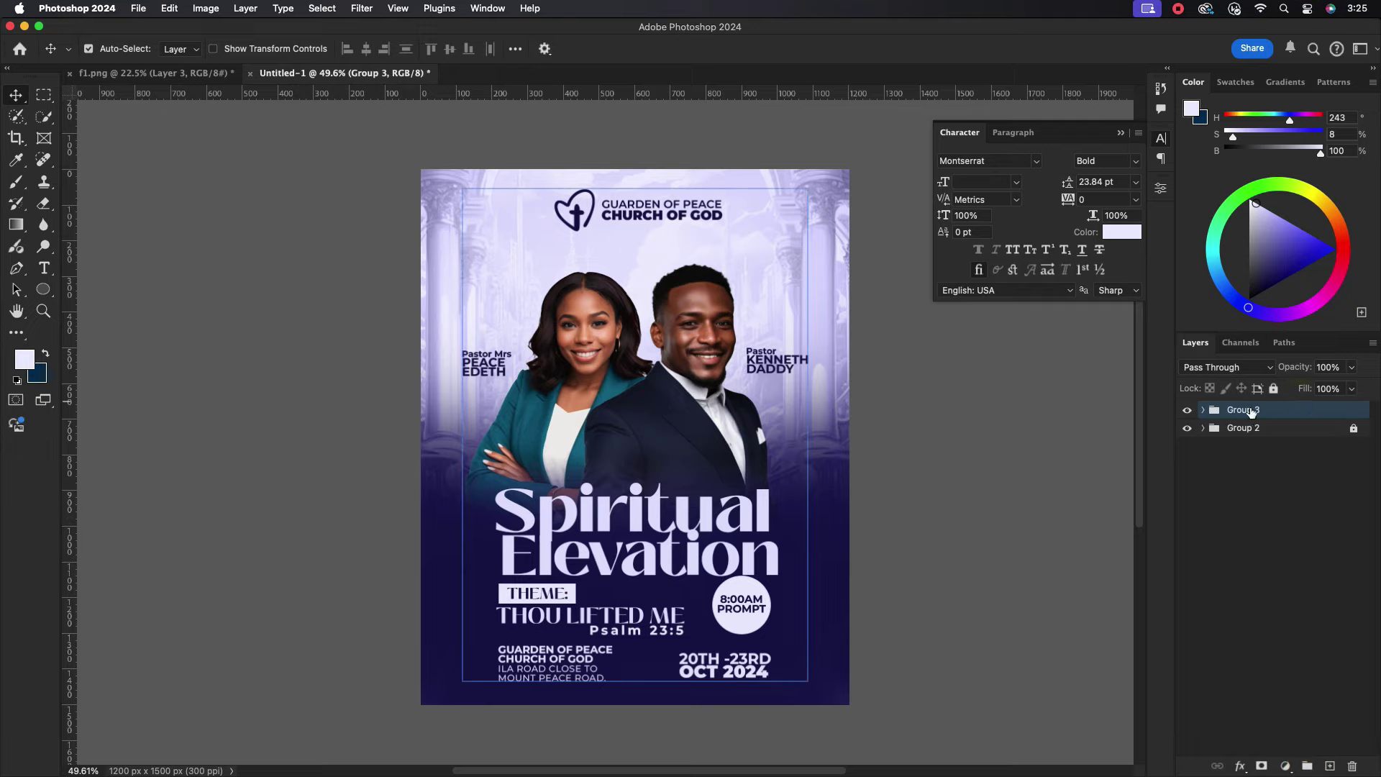
shift+click(1309, 425)
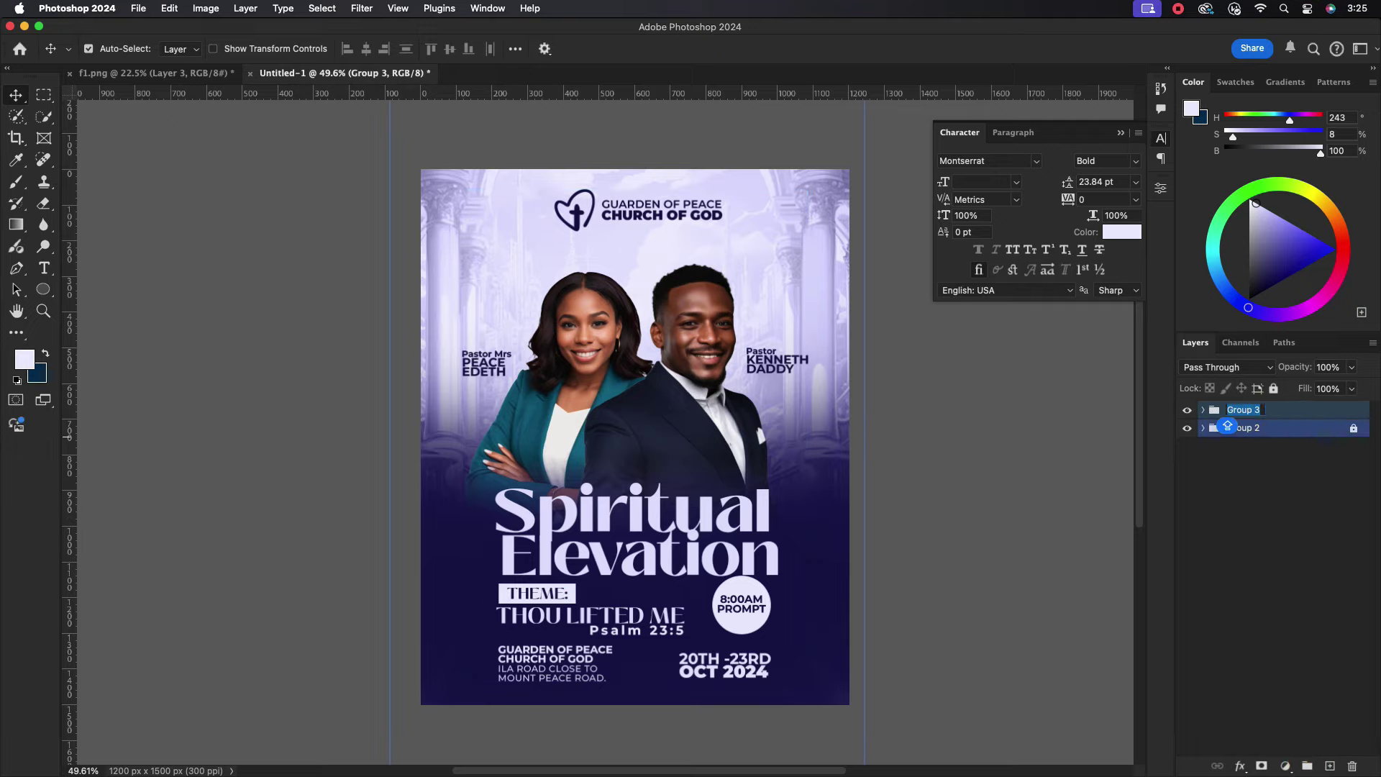
text(TEXT)
key(Return)
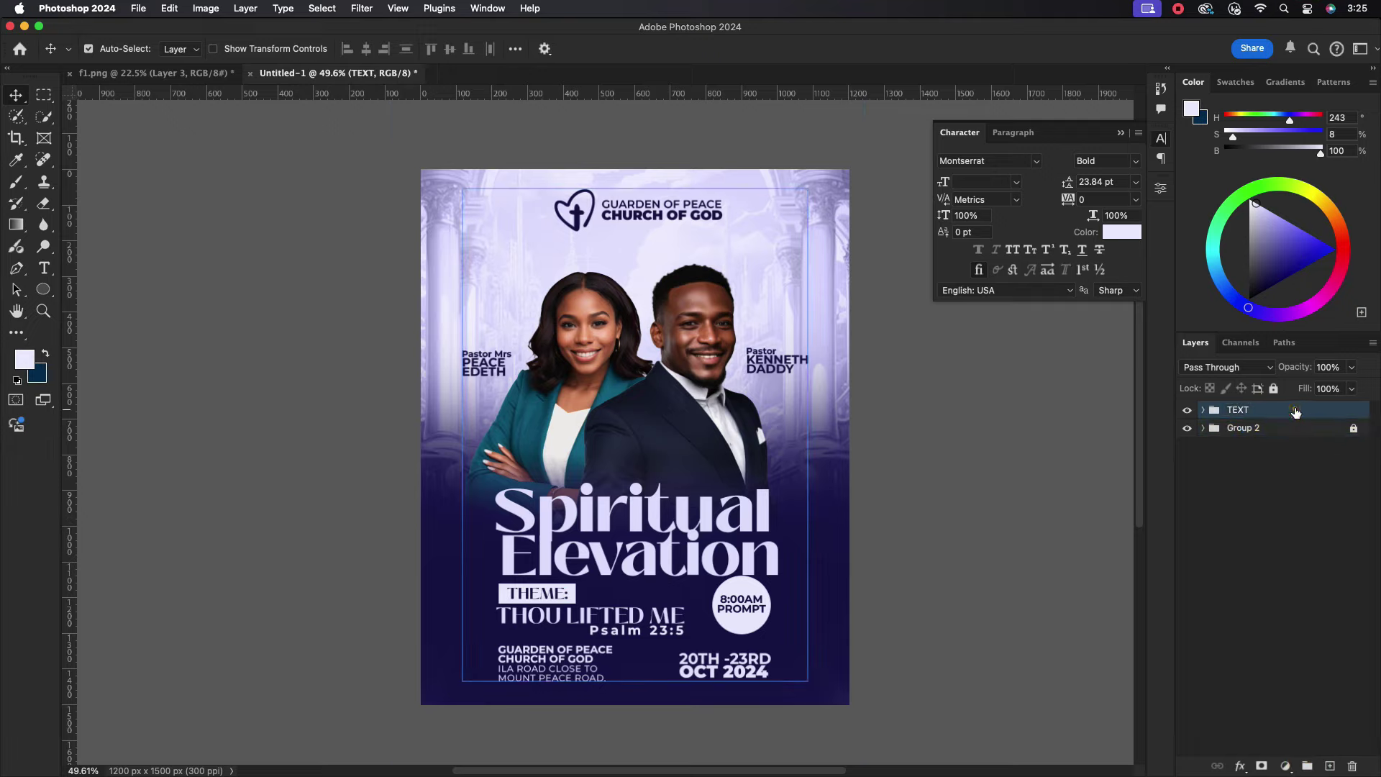
click(1273, 389)
Toggle Group 2's visibility, then expand Group 2 and Group 1.
click(1334, 432)
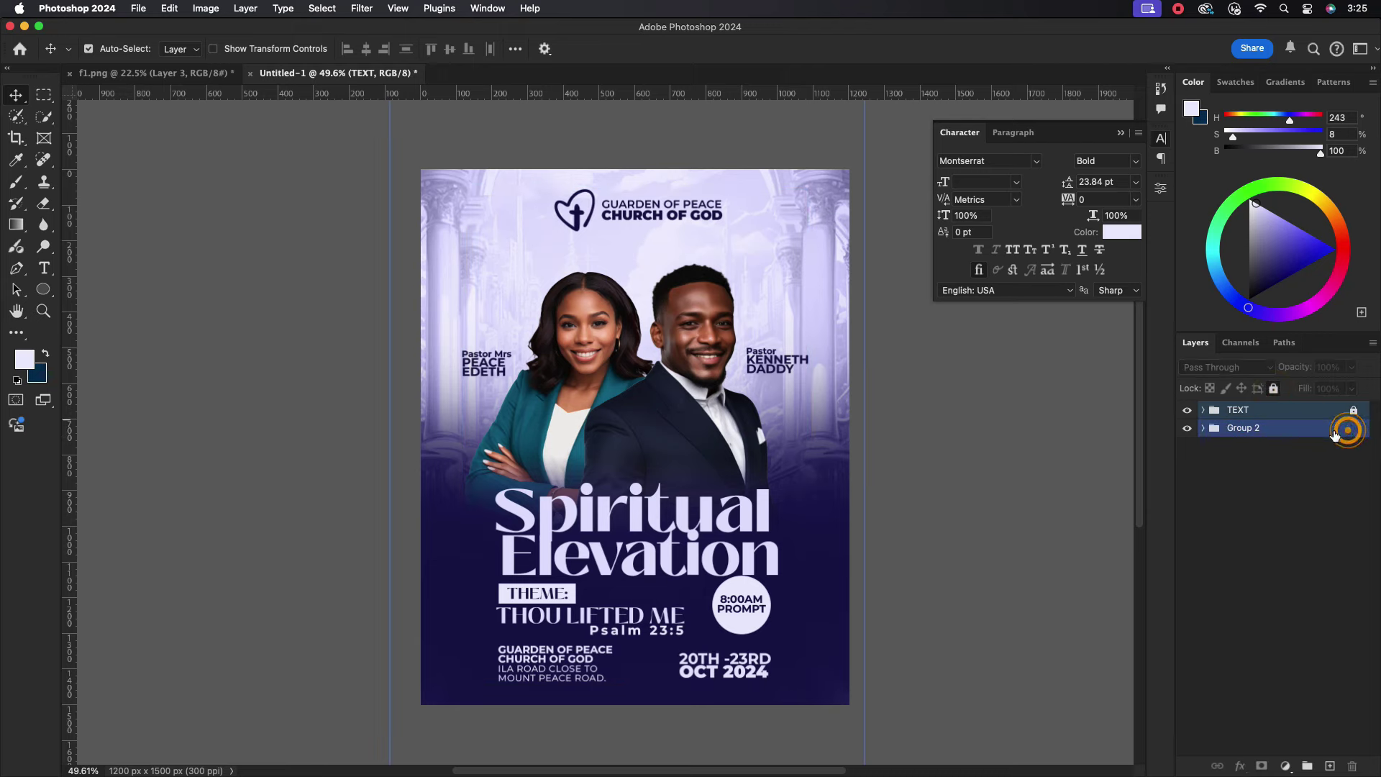
click(1194, 430)
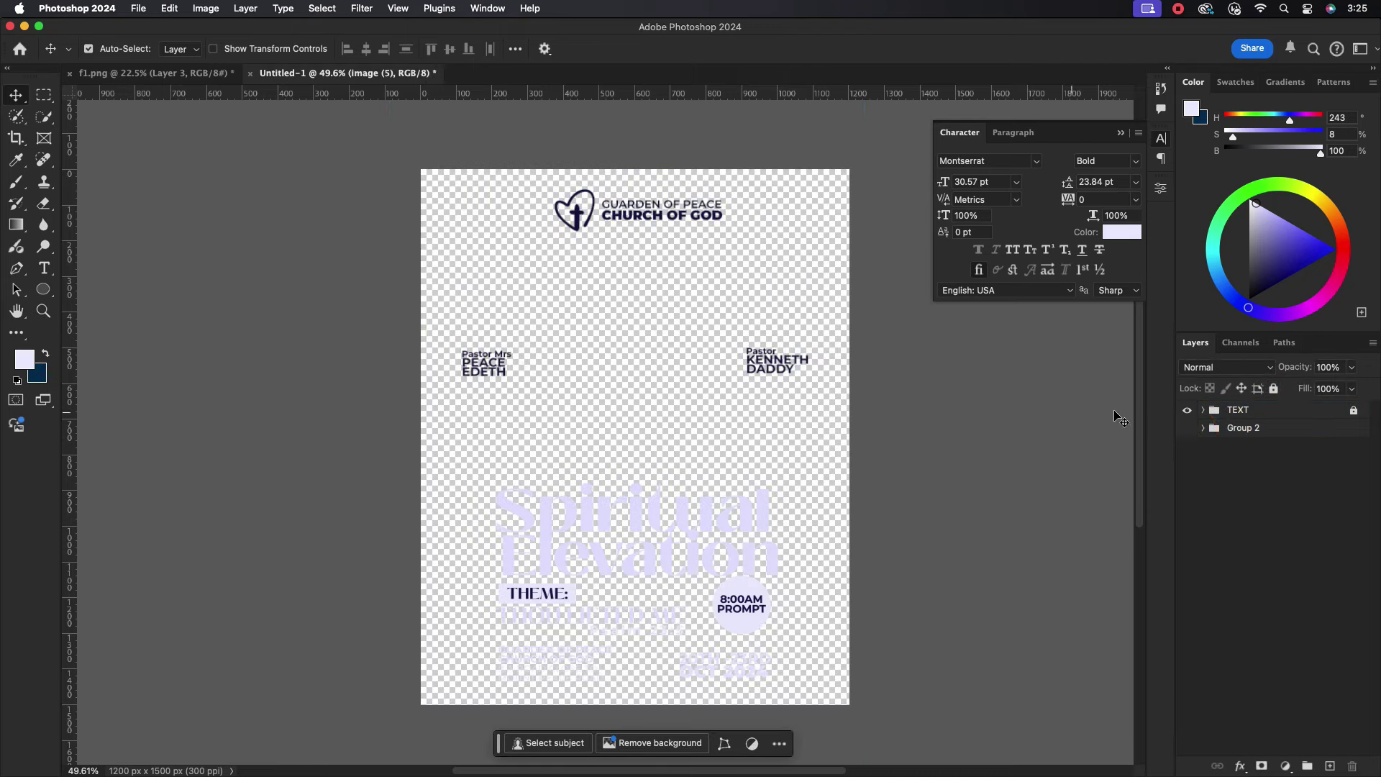
click(1187, 429)
click(1202, 429)
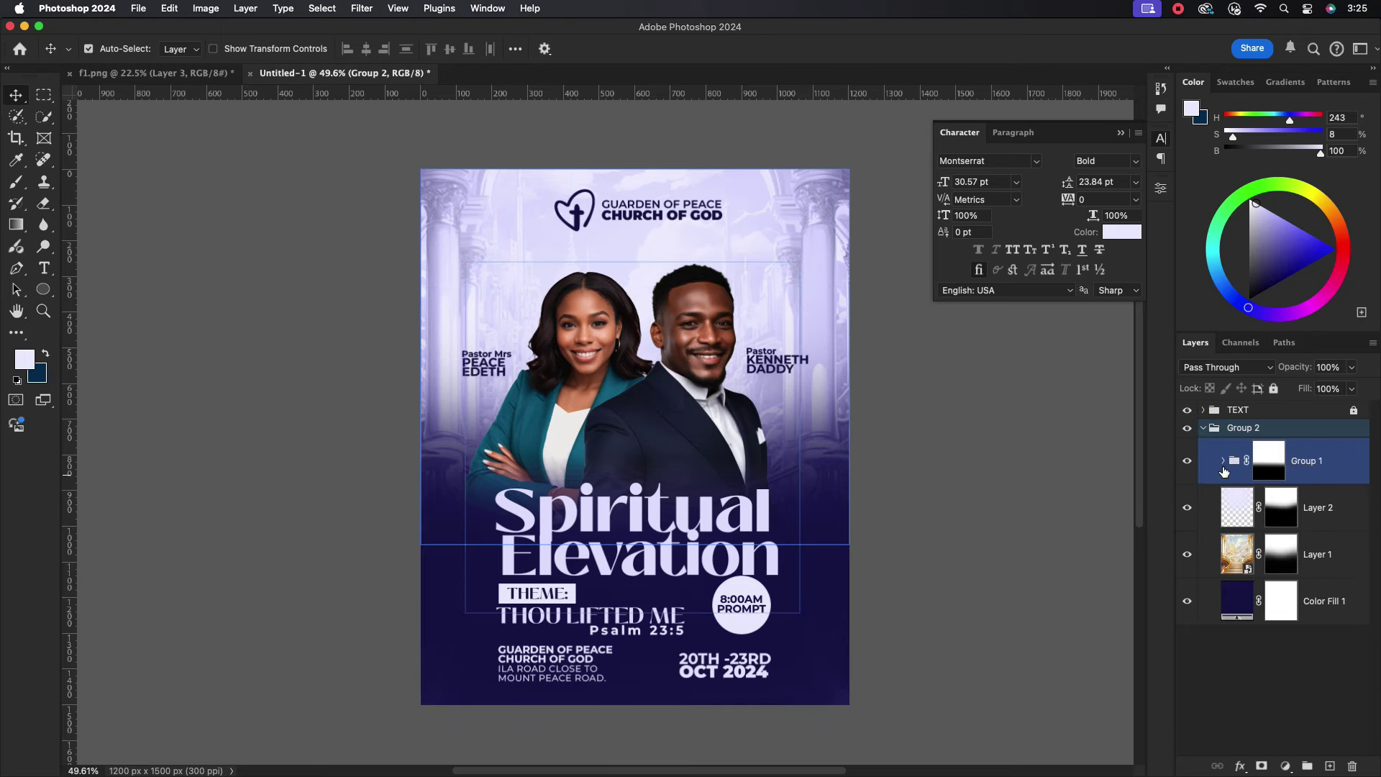
click(1222, 460)
click(1295, 507)
Camera Raw the man's portrait: contrast +30, stronger whites, blacks, texture and clarity.
click(355, 8)
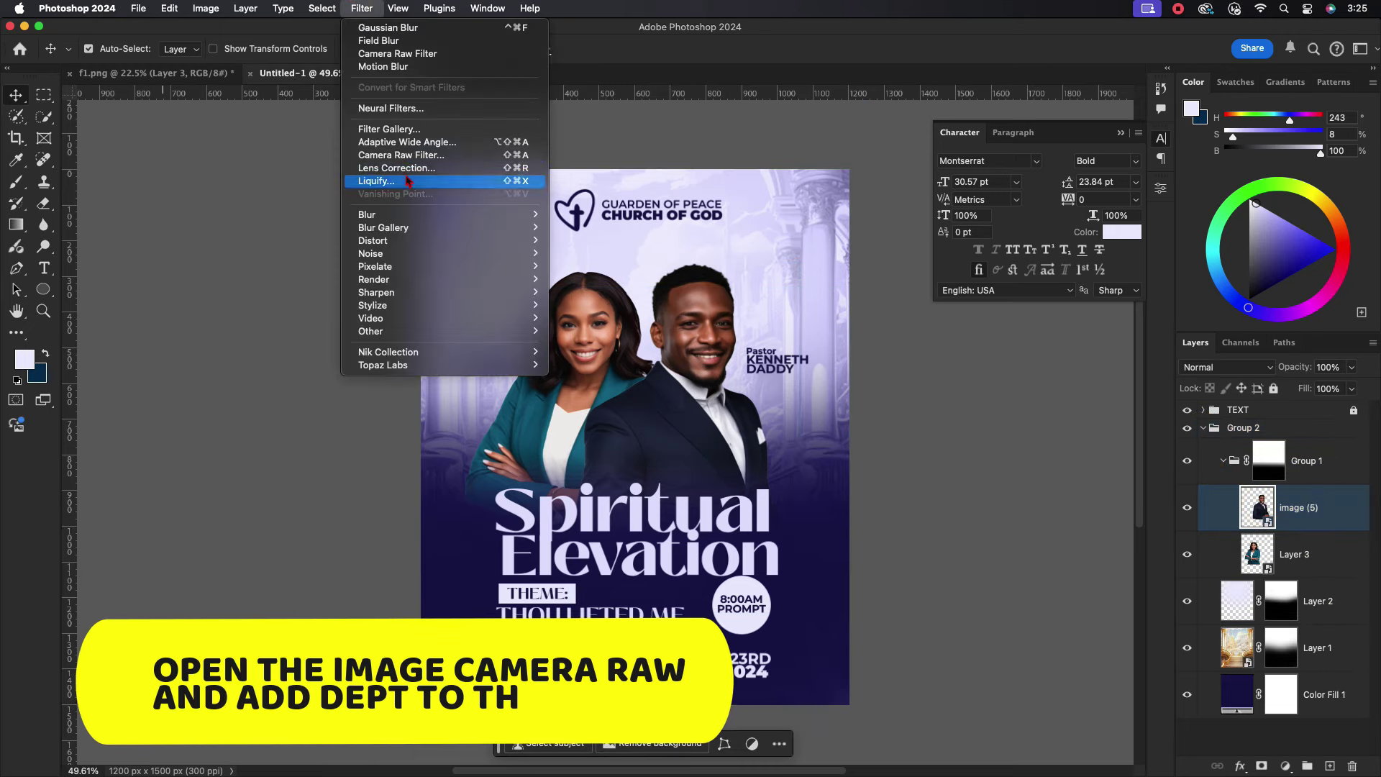
click(398, 157)
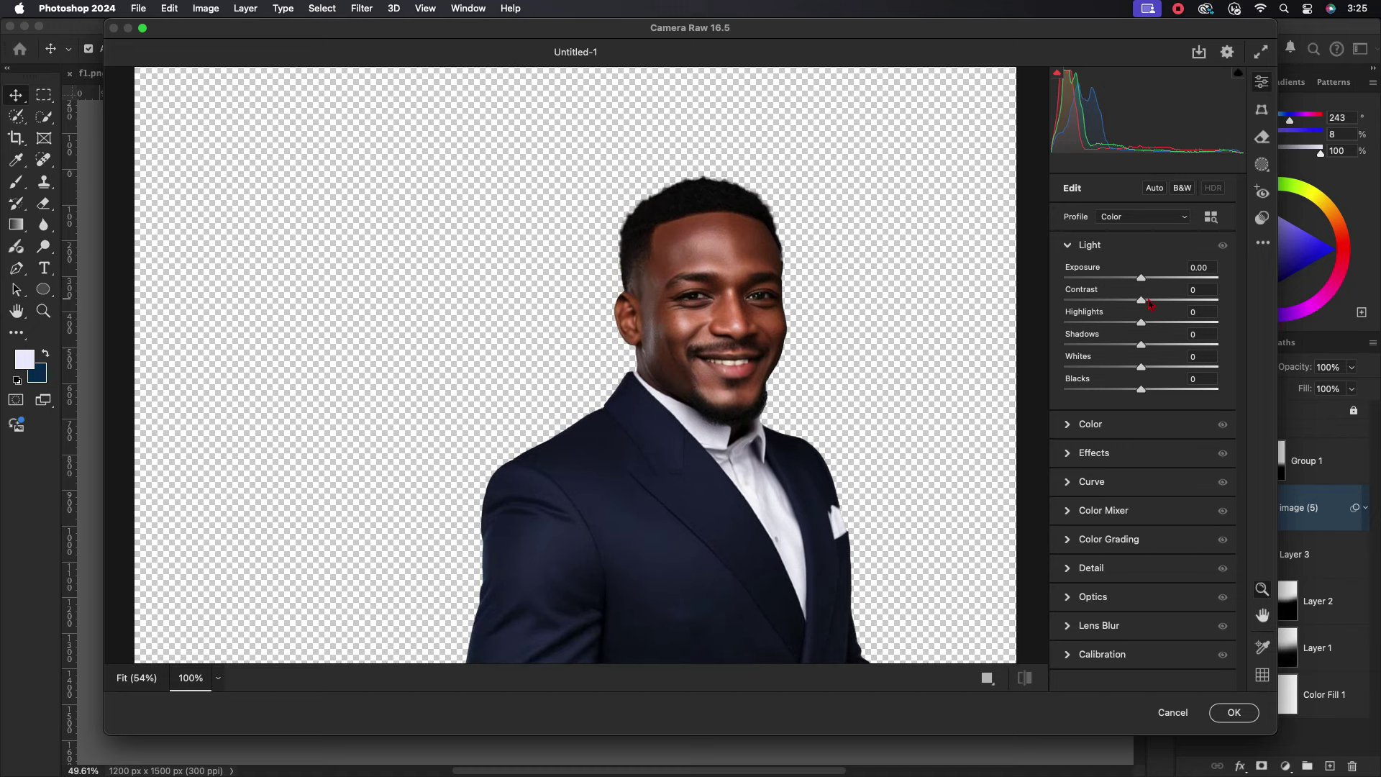
drag(1149, 305, 1160, 306)
mouse_move(1139, 365)
mouse_down()
mouse_move(1173, 367)
mouse_move(1190, 388)
mouse_up()
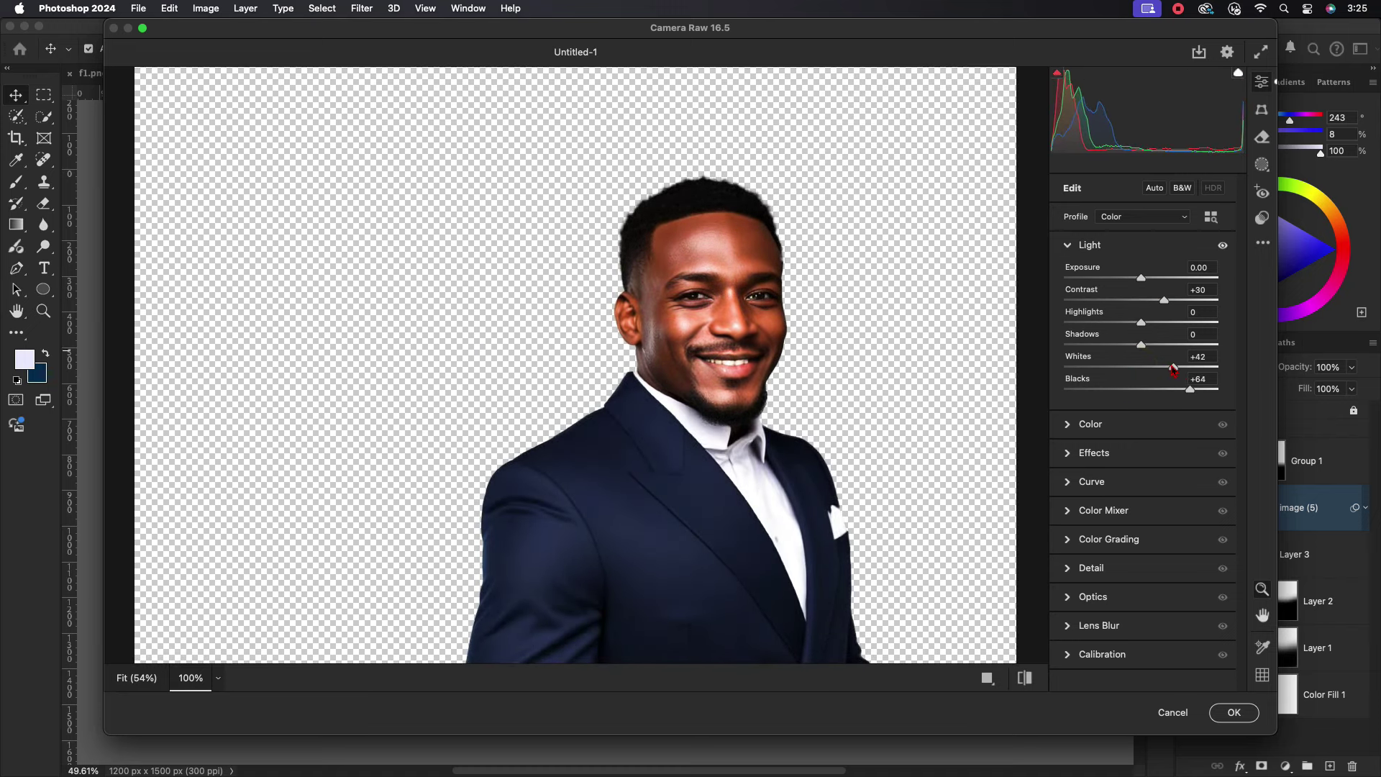
click(1068, 244)
click(1067, 302)
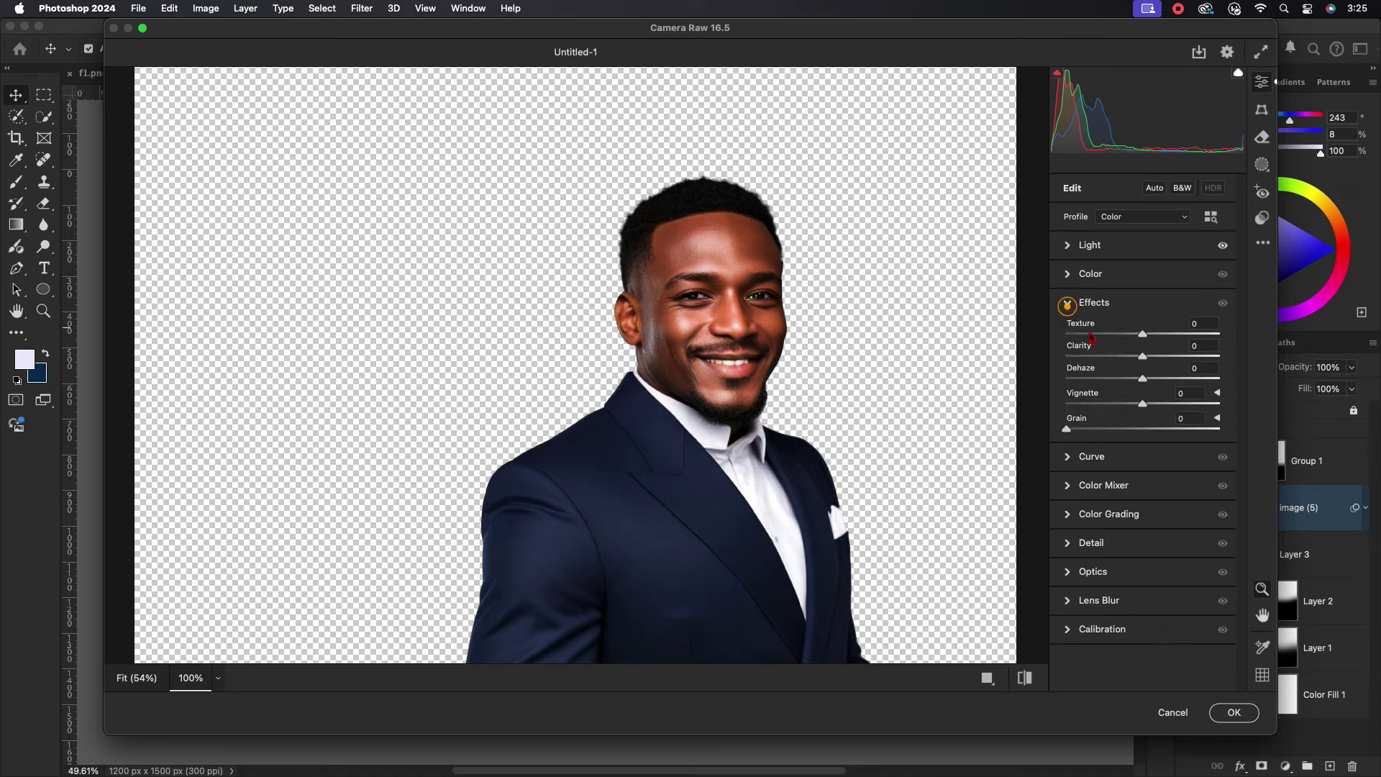
mouse_move(1167, 332)
mouse_down()
mouse_move(1185, 333)
mouse_move(1177, 355)
mouse_up()
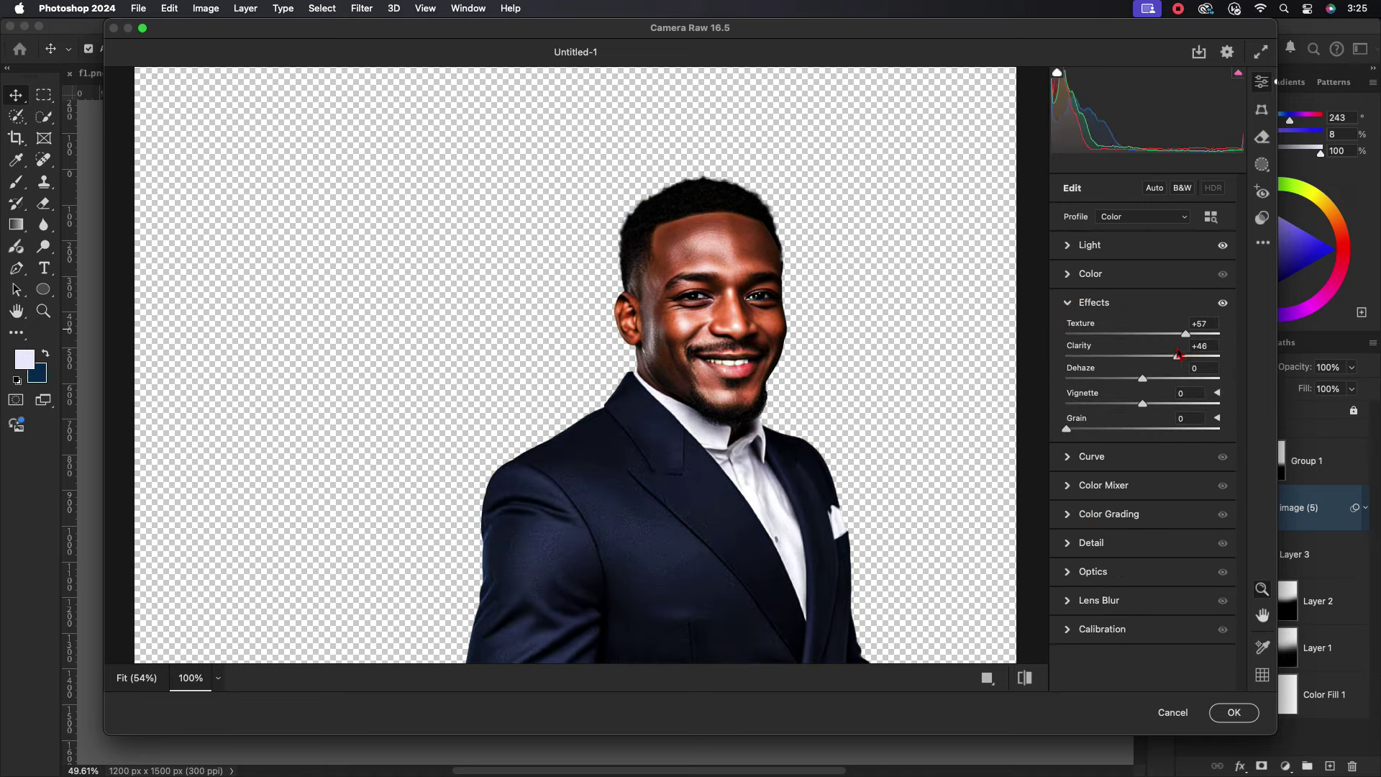
Lift the shadows to +53 and apply the Camera Raw filter.
click(1067, 303)
click(1067, 417)
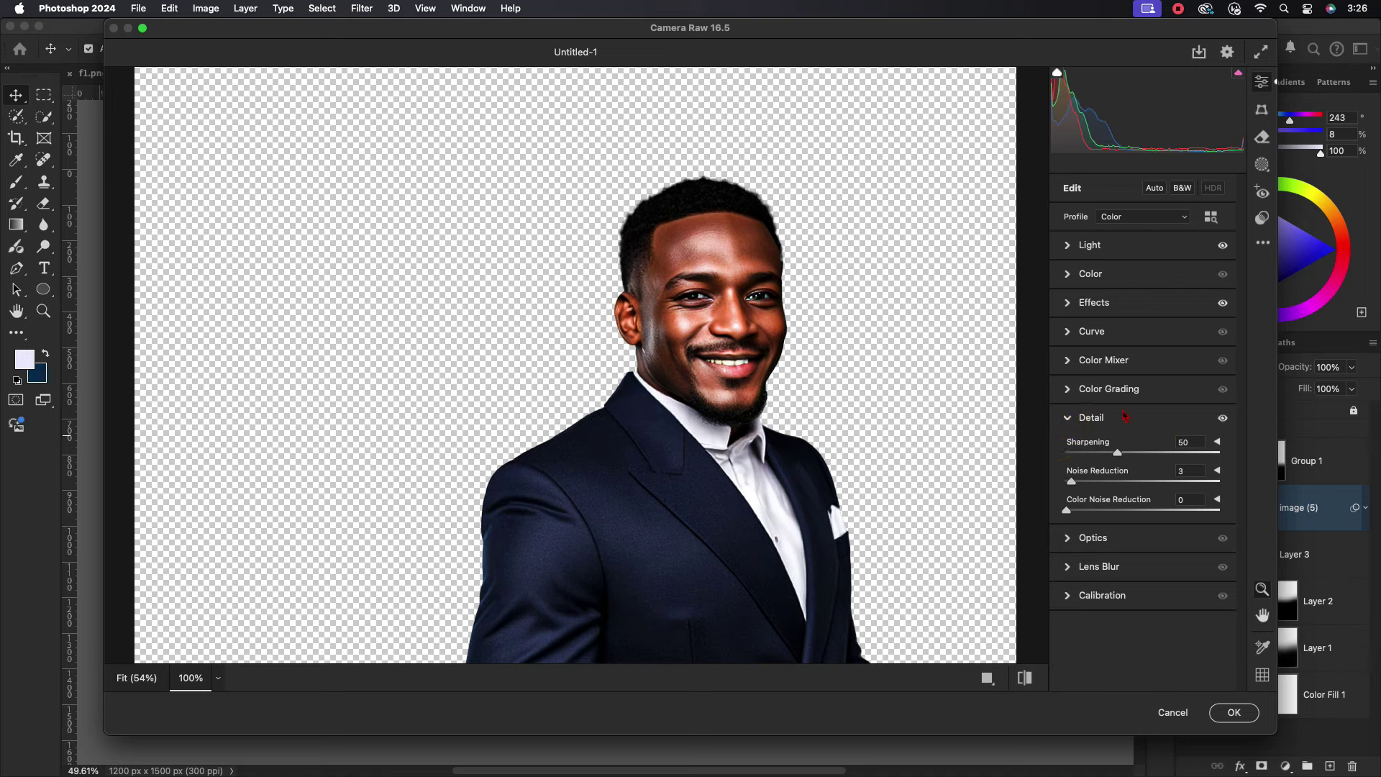
click(1067, 416)
click(1067, 245)
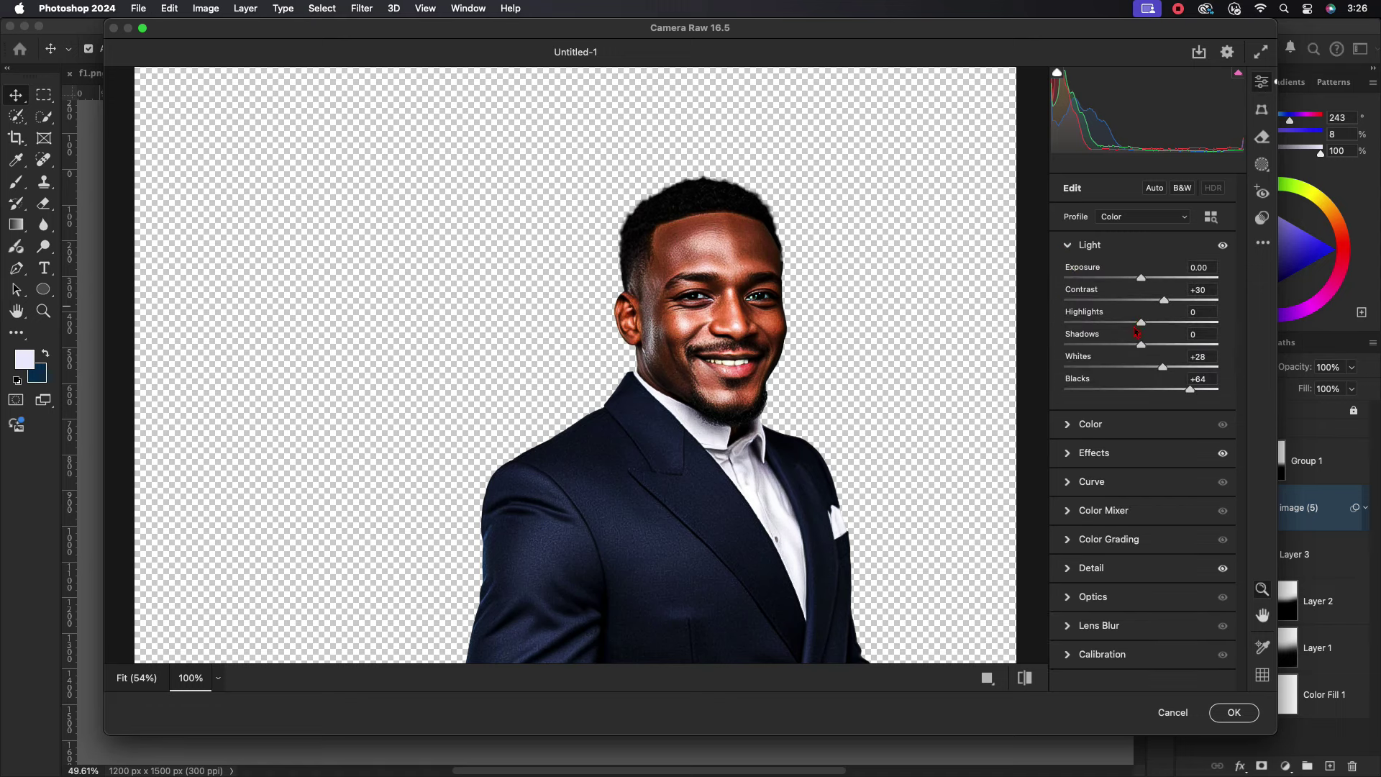
drag(1140, 345, 1181, 344)
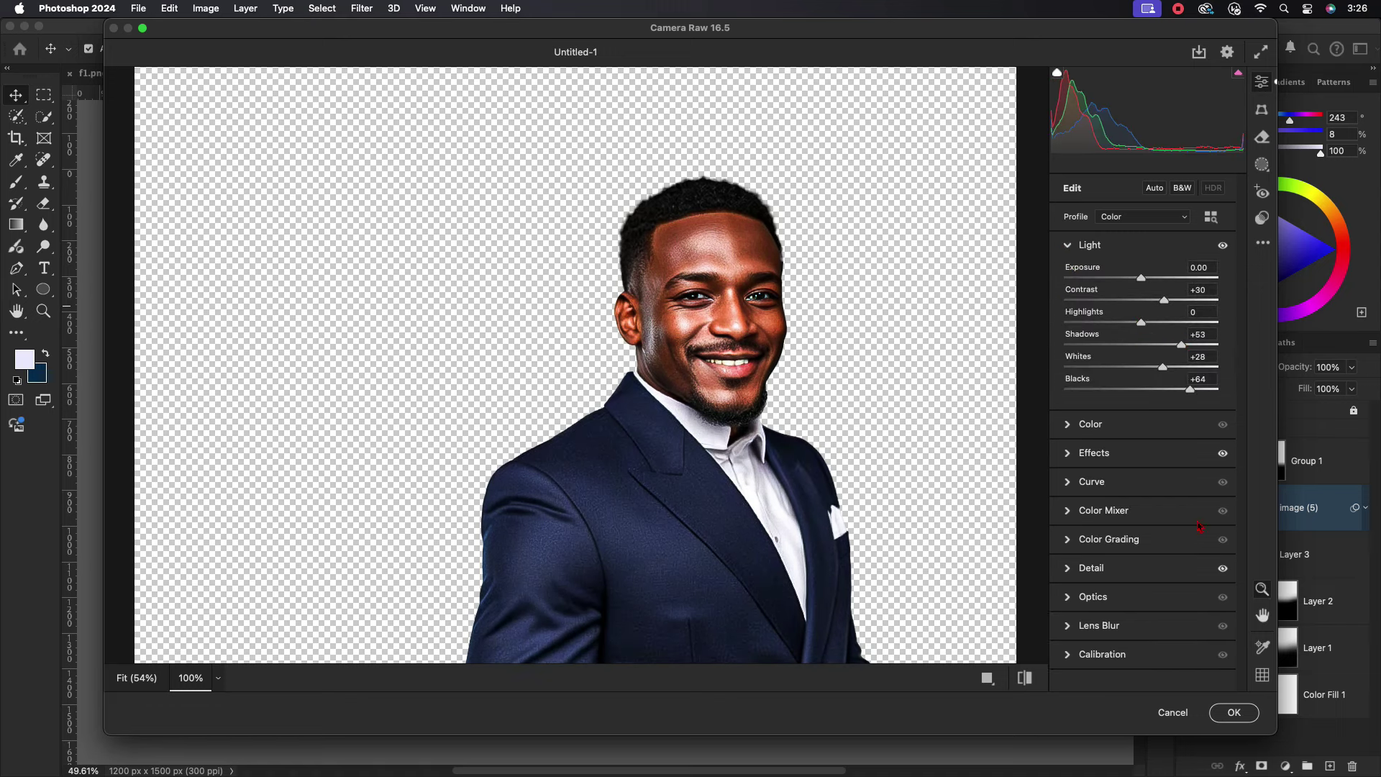
click(1234, 712)
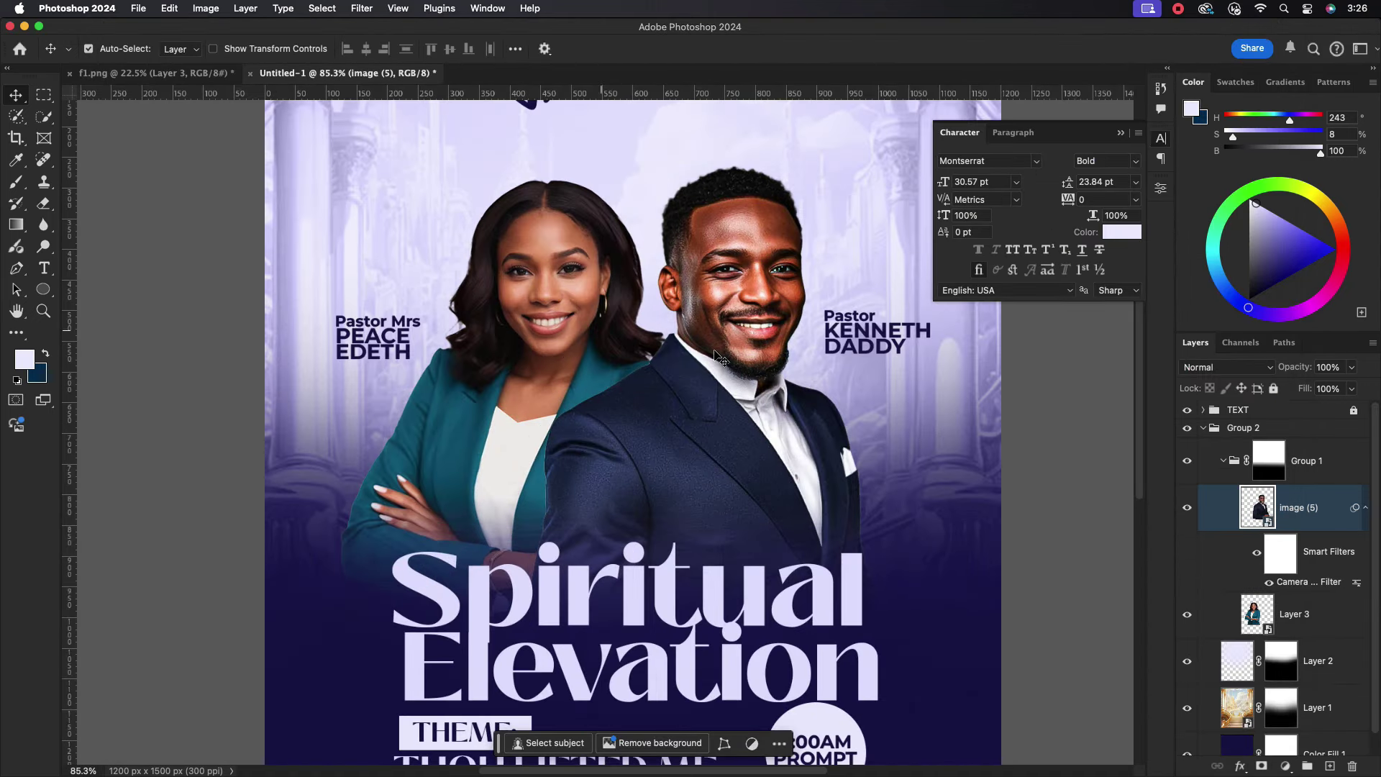
In Camera Raw, nudge the woman's portrait exposure up and increase sharpening.
click(361, 7)
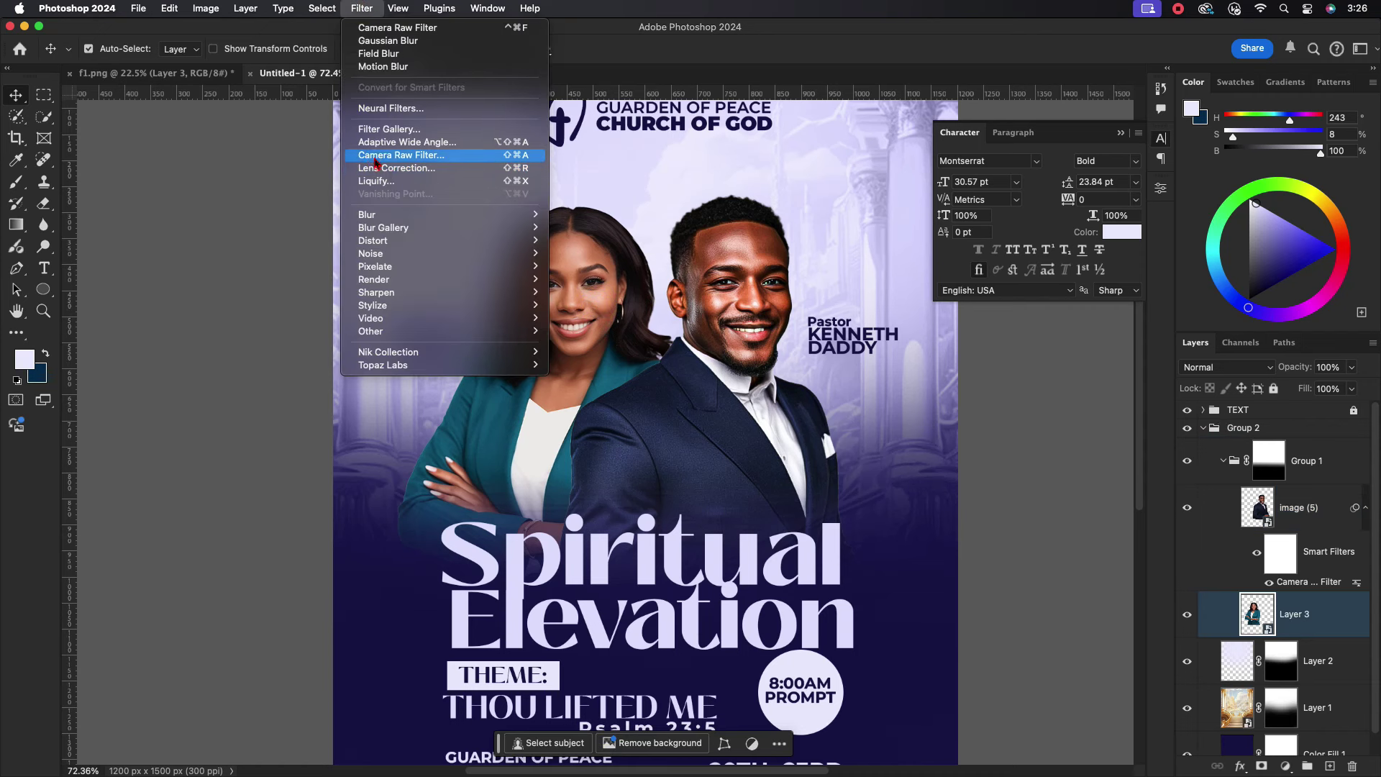
click(373, 159)
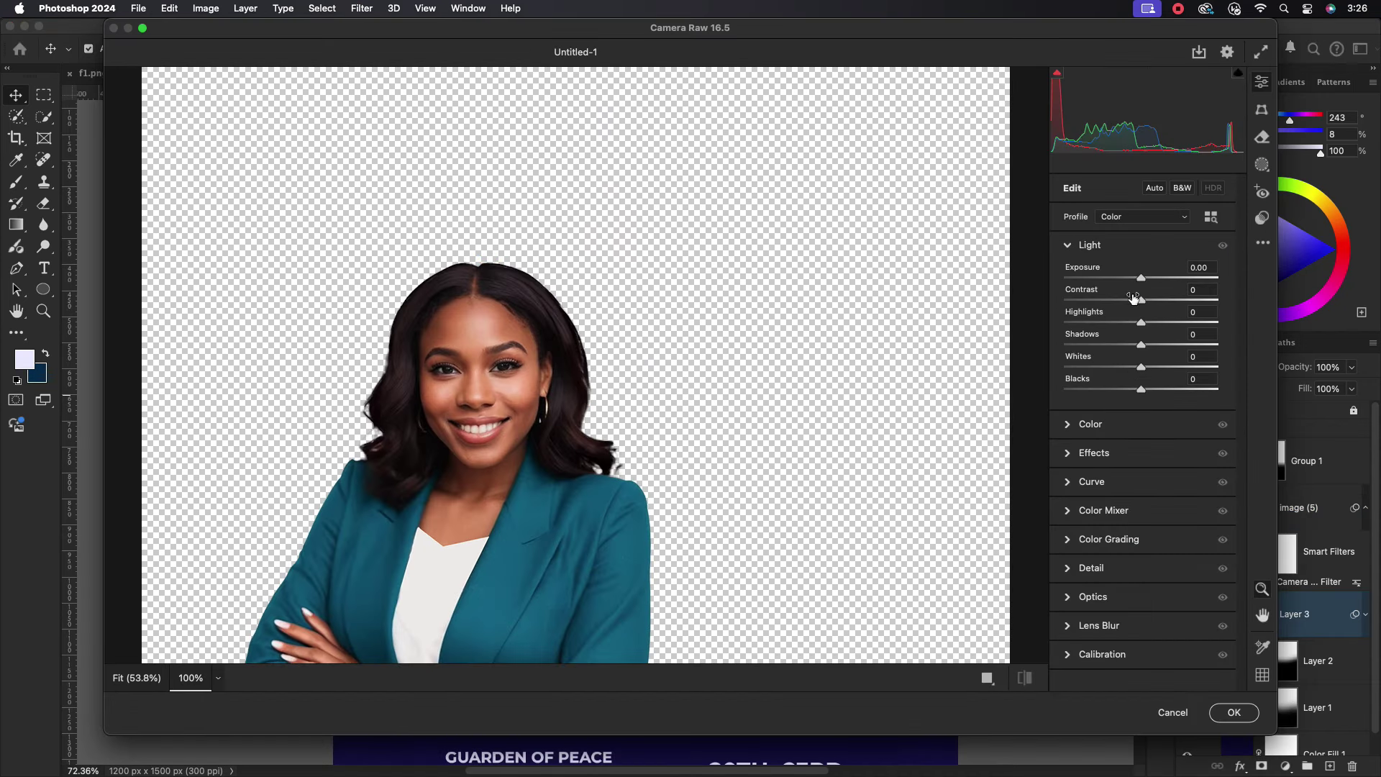
mouse_move(1141, 280)
mouse_down()
mouse_move(1174, 335)
mouse_move(1192, 334)
mouse_move(1163, 356)
mouse_move(1208, 336)
mouse_up()
click(1066, 245)
click(1066, 302)
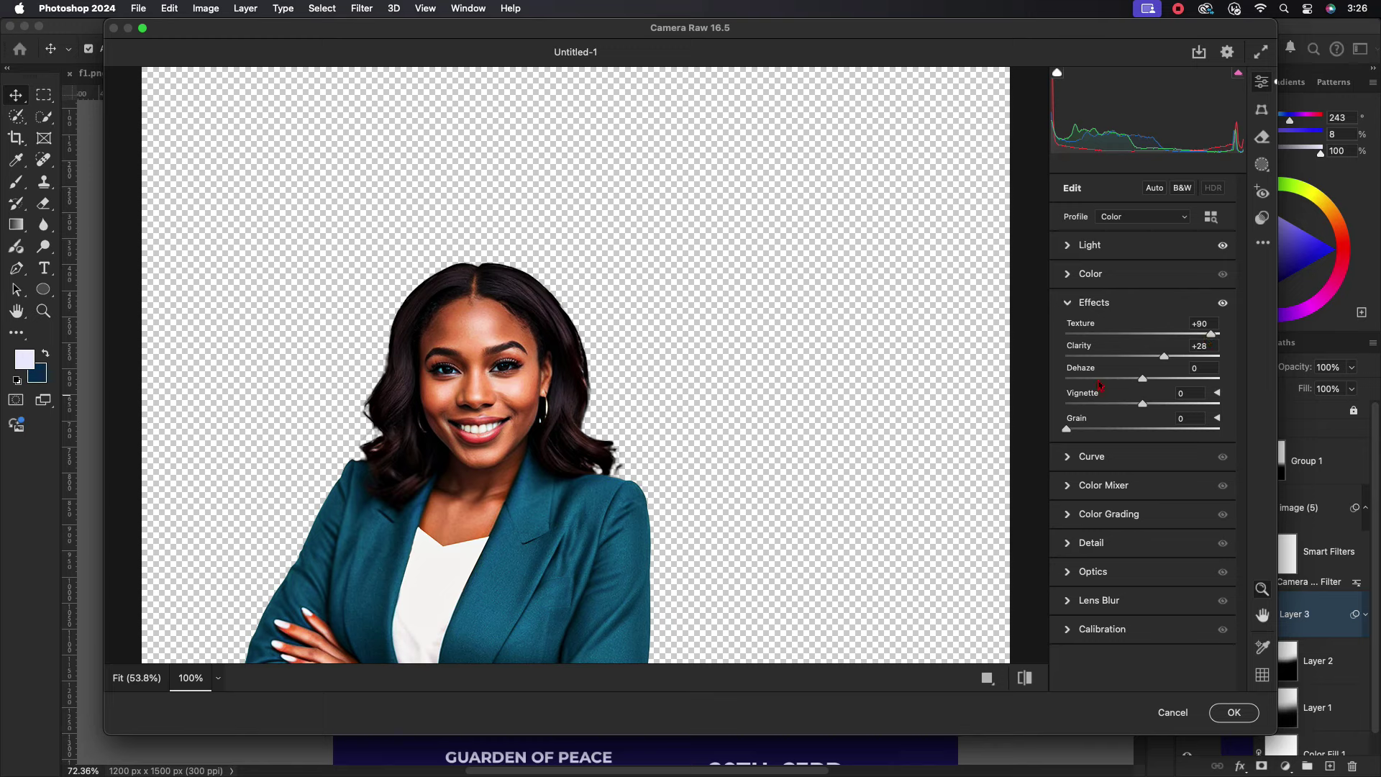
click(1070, 303)
click(1068, 418)
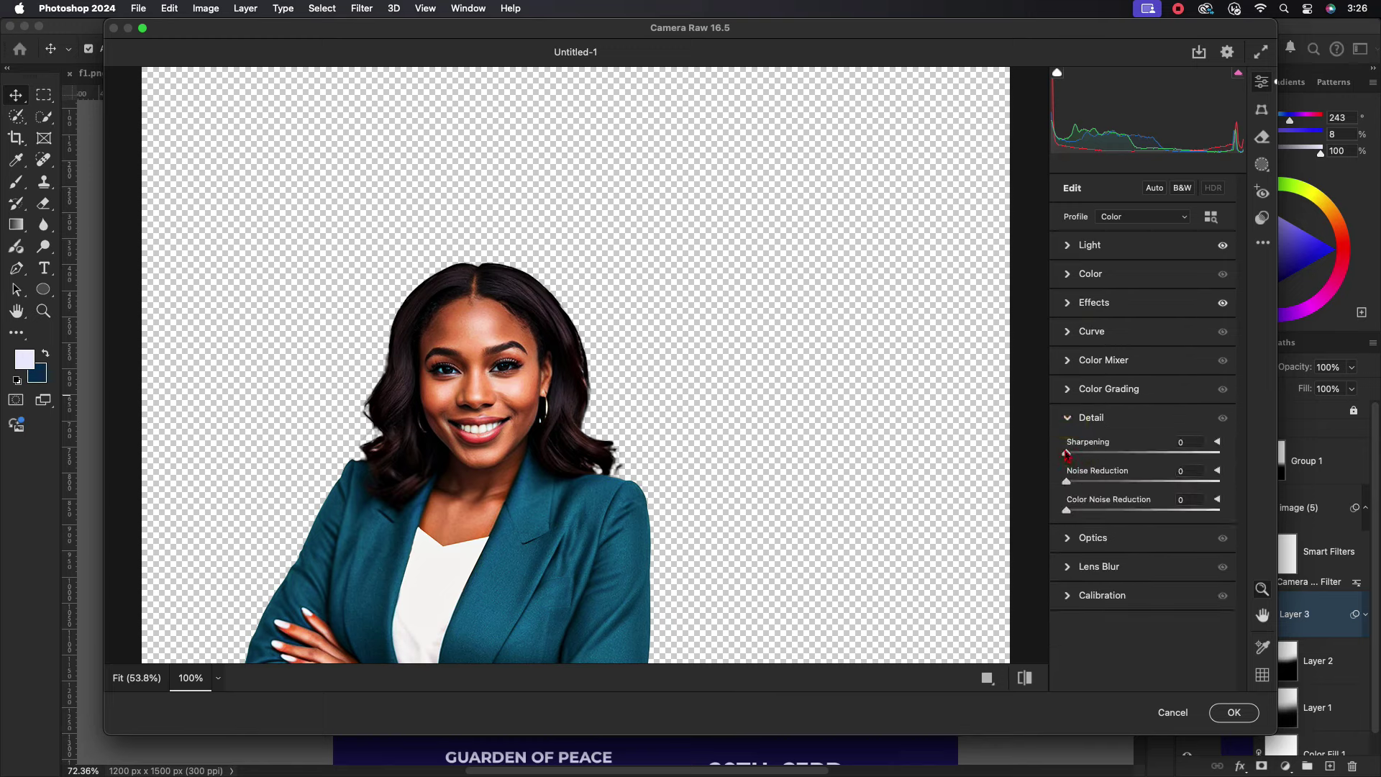
drag(1072, 452, 1134, 453)
Raise her portrait's contrast and apply the Camera Raw filter.
click(1068, 417)
click(1069, 253)
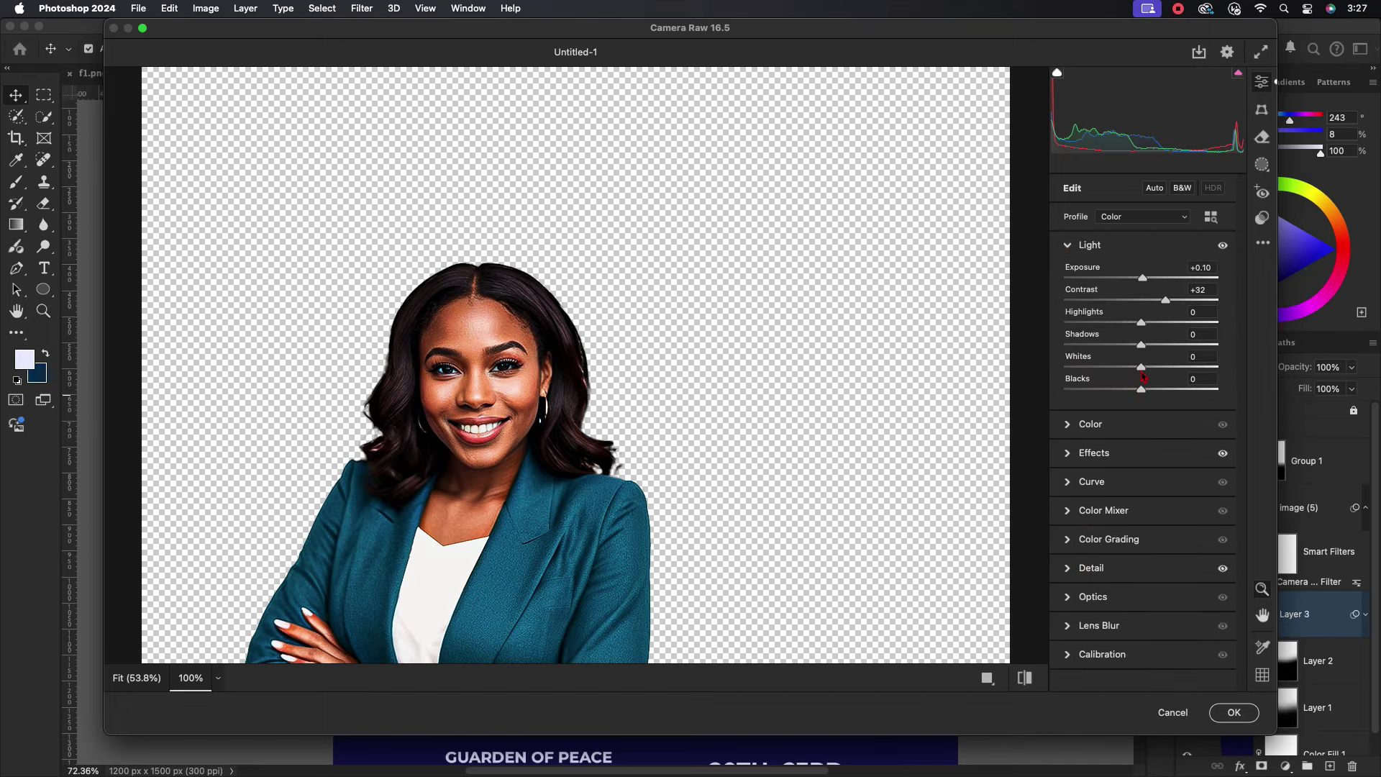
drag(1142, 367, 1175, 347)
click(1234, 712)
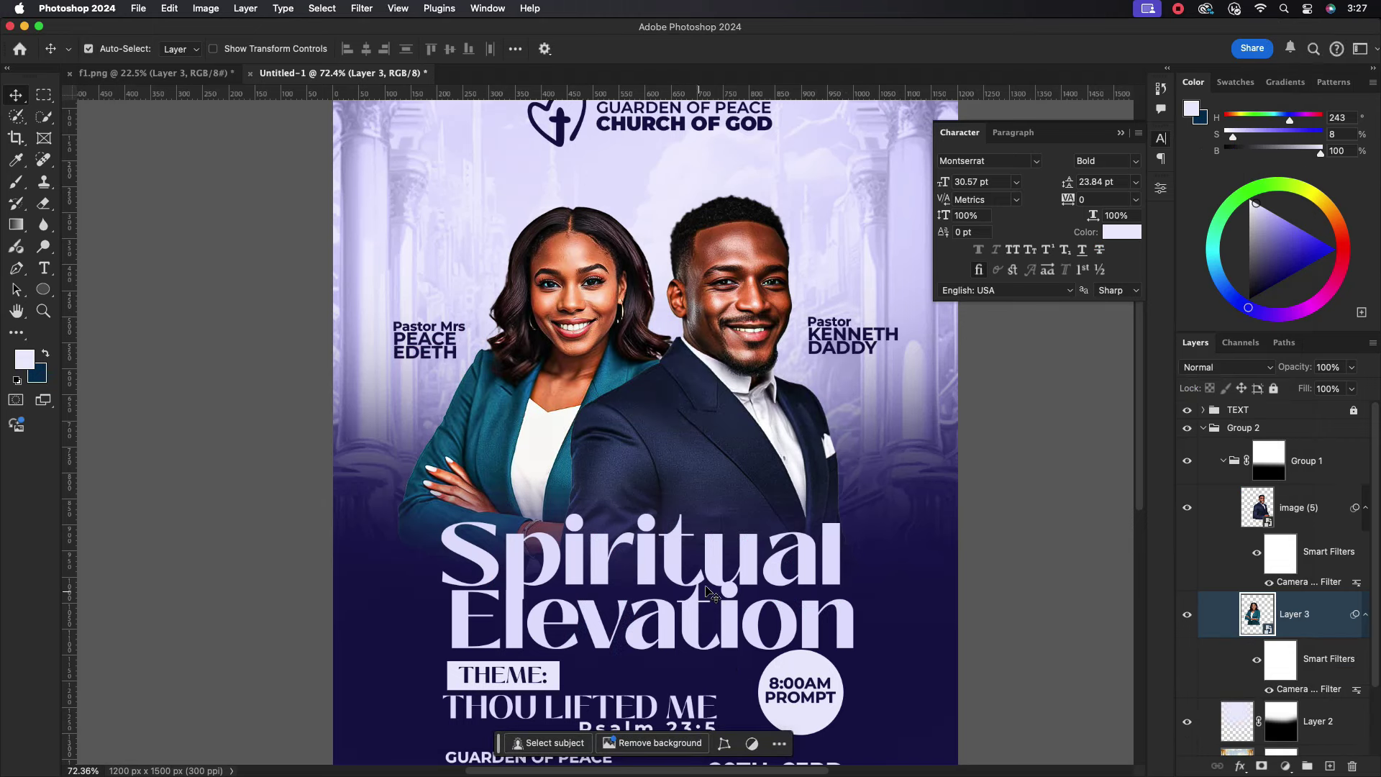
Collapse the Character settings panel and select Group 2.
scroll(730, 453, down, 2)
scroll(726, 478, down, 2)
scroll(726, 478, down, 2)
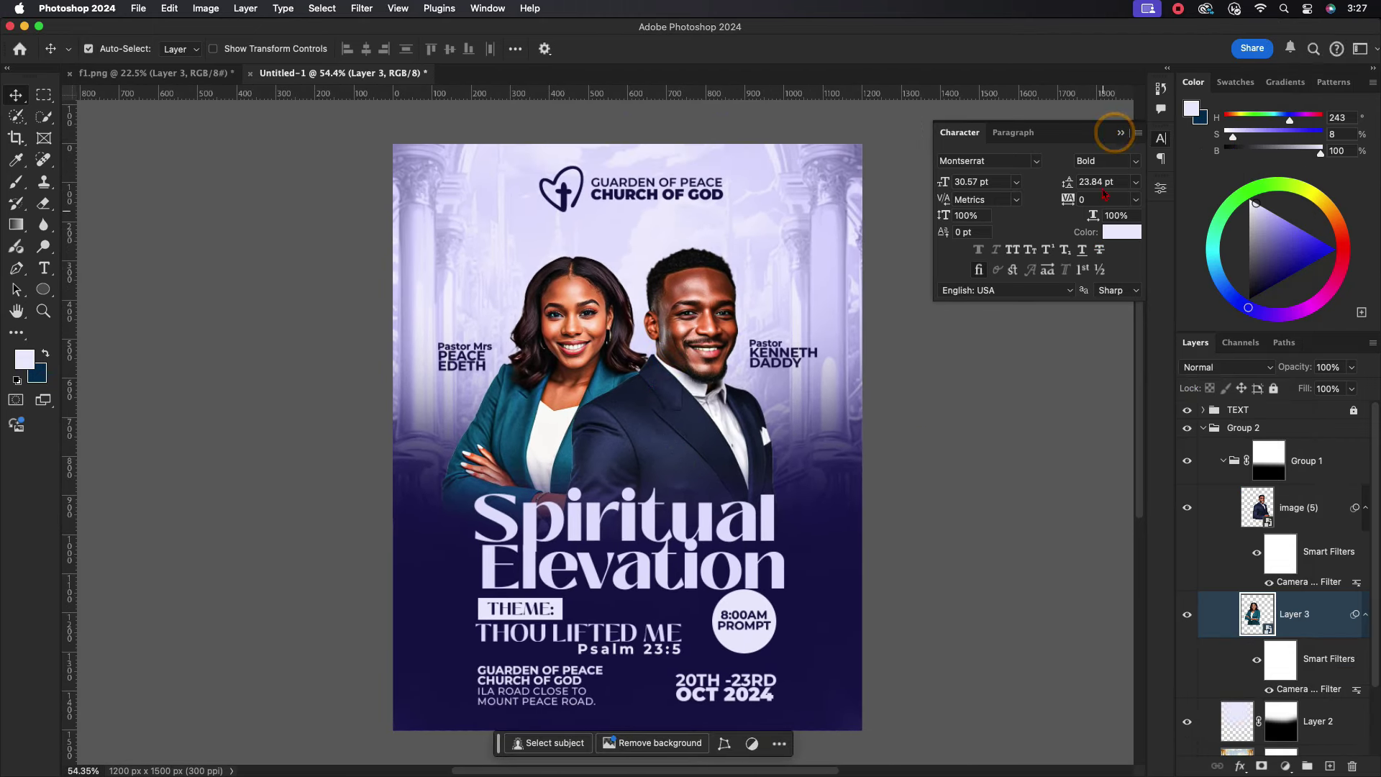
click(1119, 133)
click(1266, 428)
Lock Group 2, stamp all visible layers into Layer 5, and convert it to a smart object.
click(1203, 428)
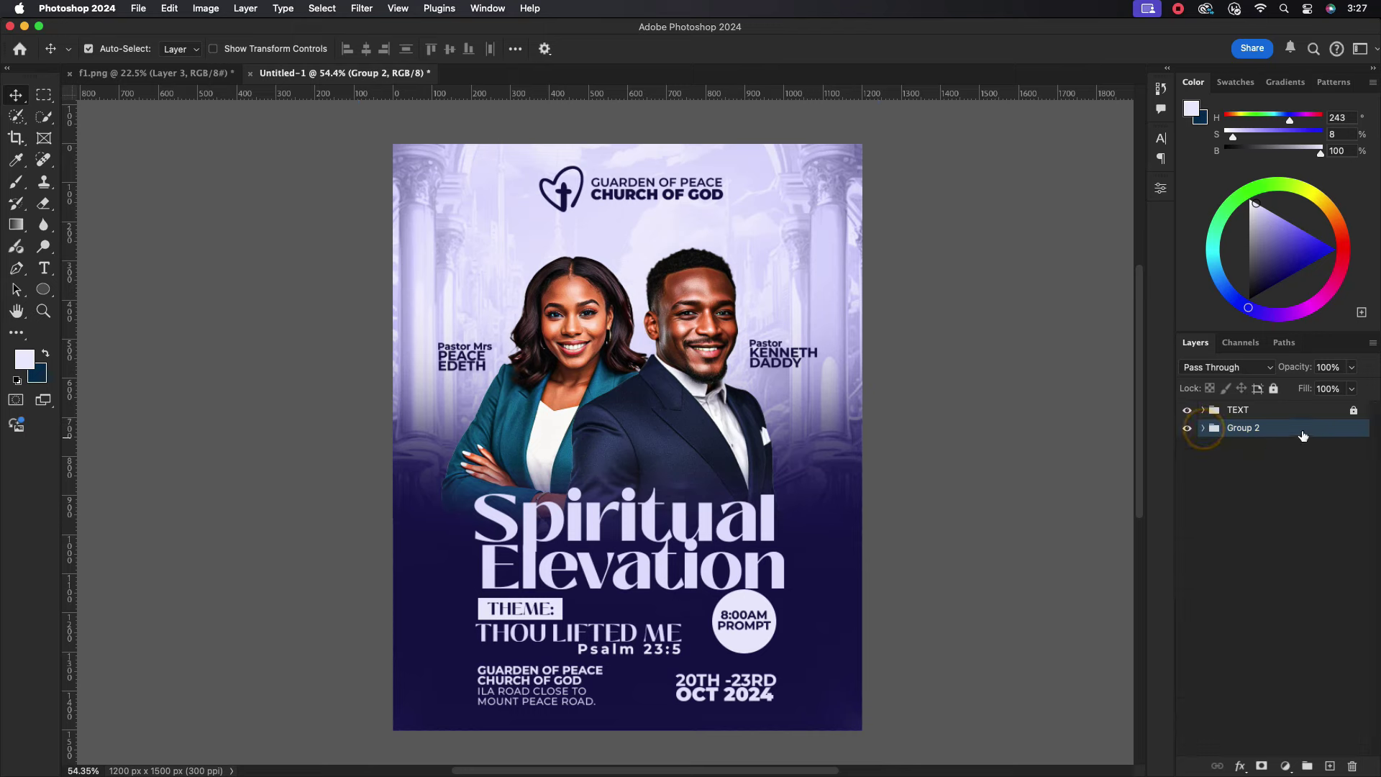
key(super+slash)
key(super+alt+shift+e)
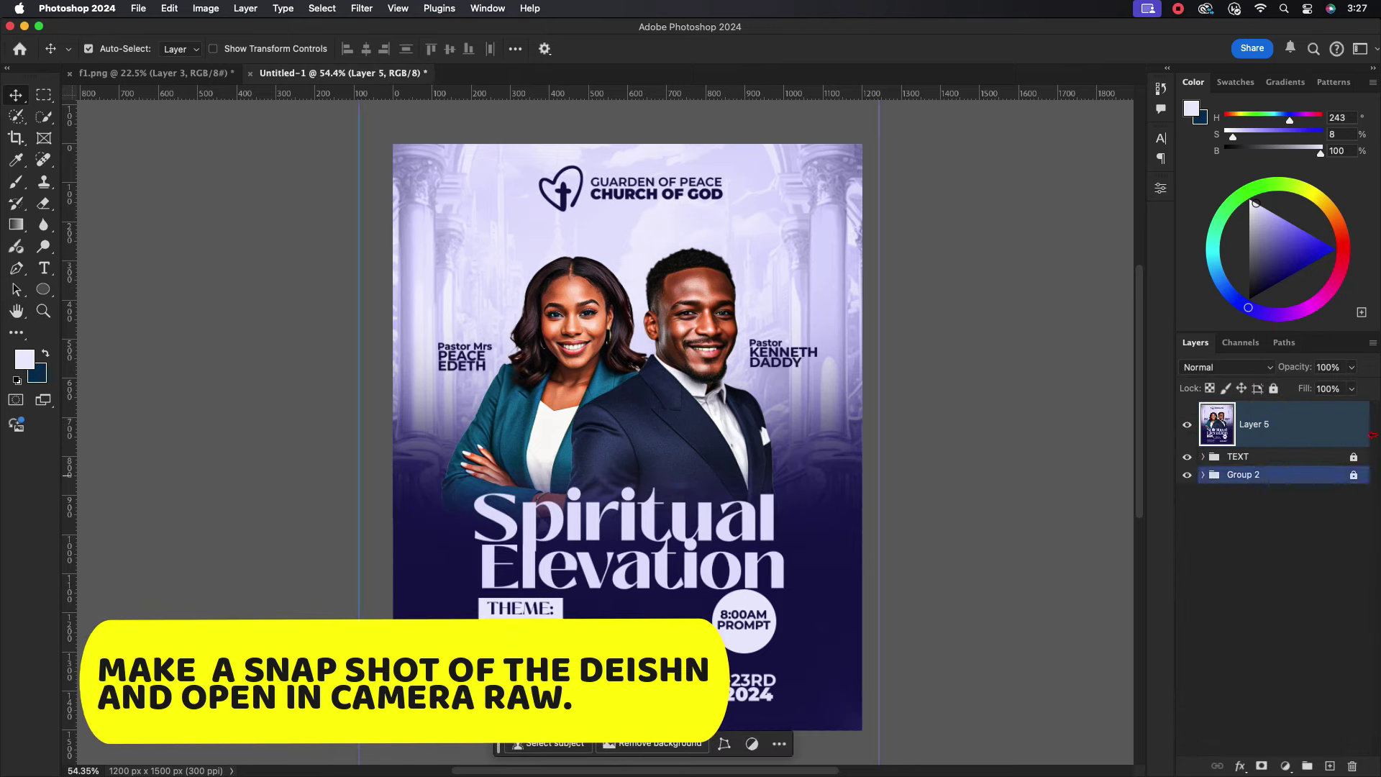
right_click(1294, 441)
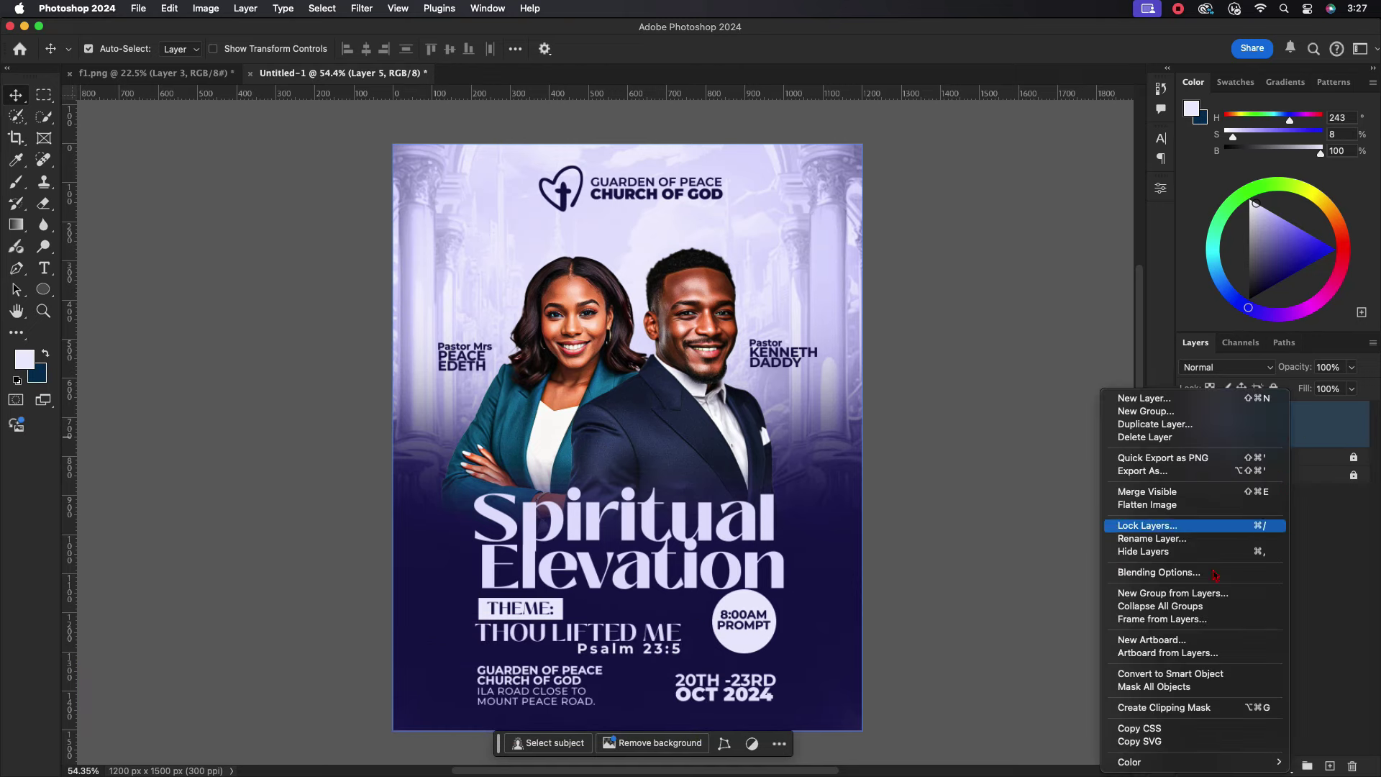
click(1174, 666)
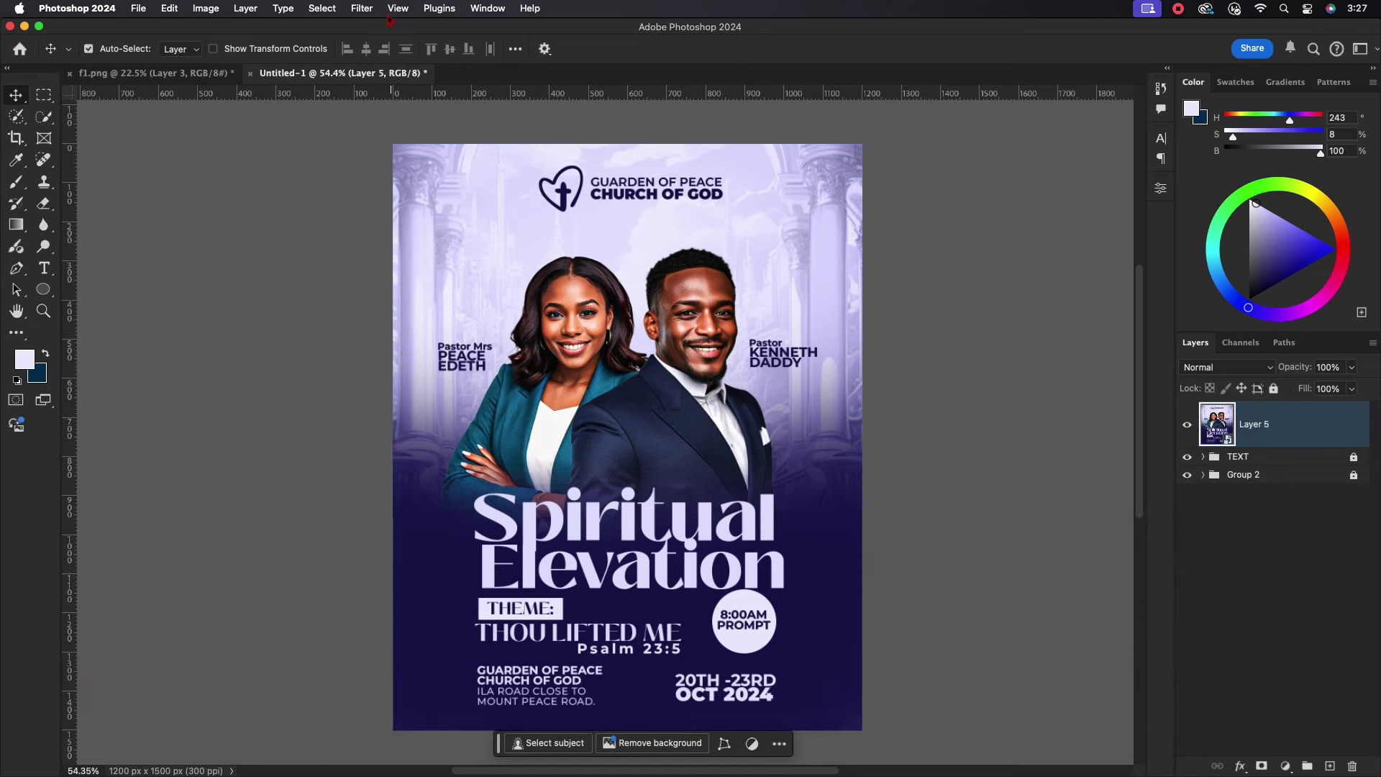
click(361, 8)
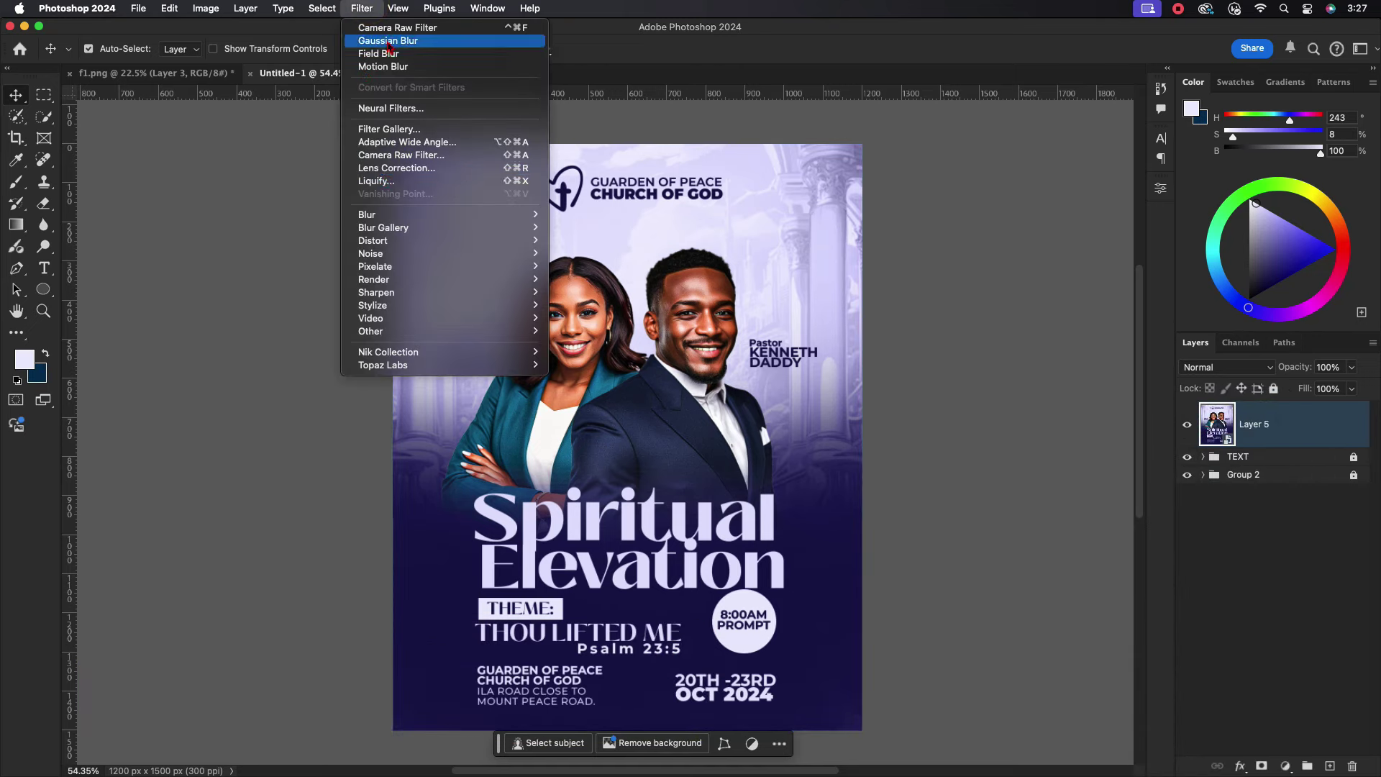
Apply Camera Raw to Layer 5: Whites +25, Blacks -44, Contrast -21, Highlights -5, Texture +42, Clarity -6.
click(391, 154)
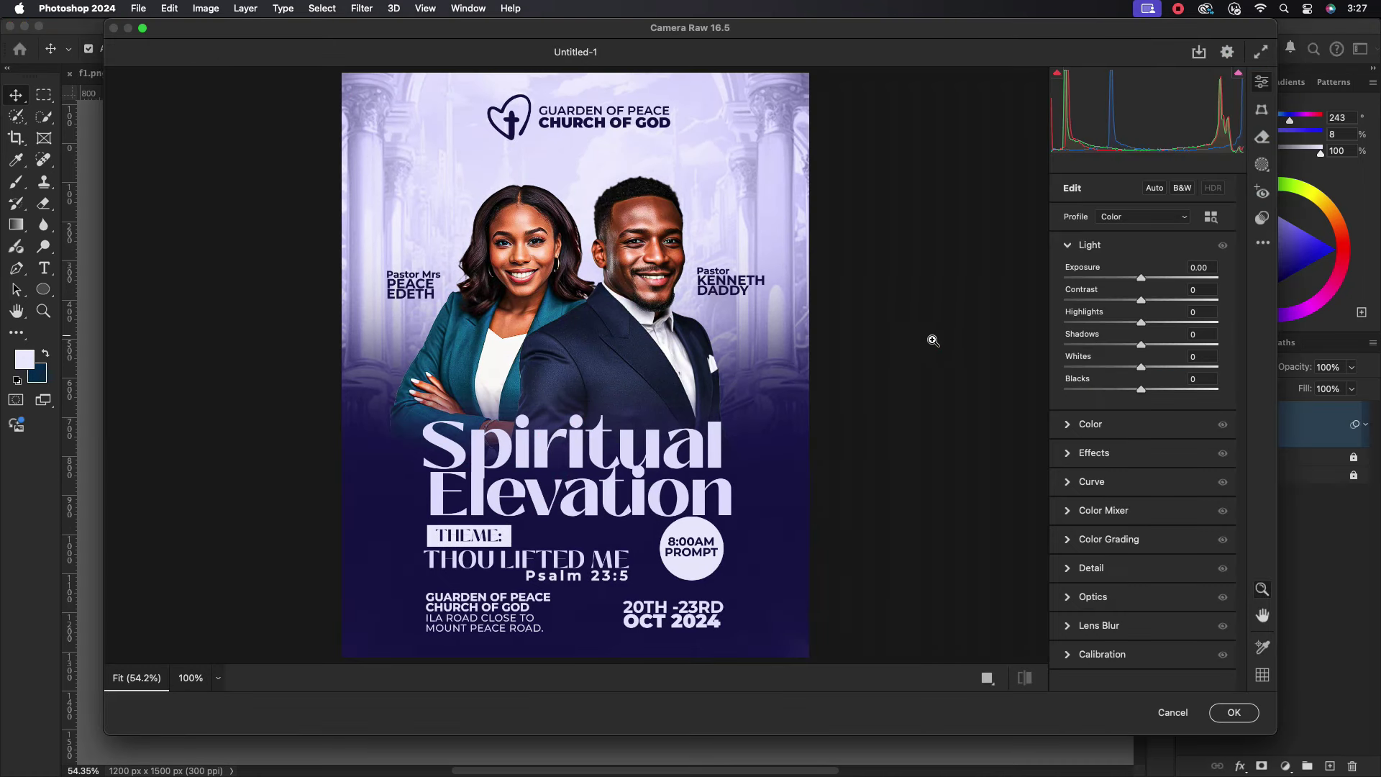
mouse_move(1145, 372)
mouse_down()
mouse_move(1162, 379)
mouse_move(1108, 390)
mouse_up()
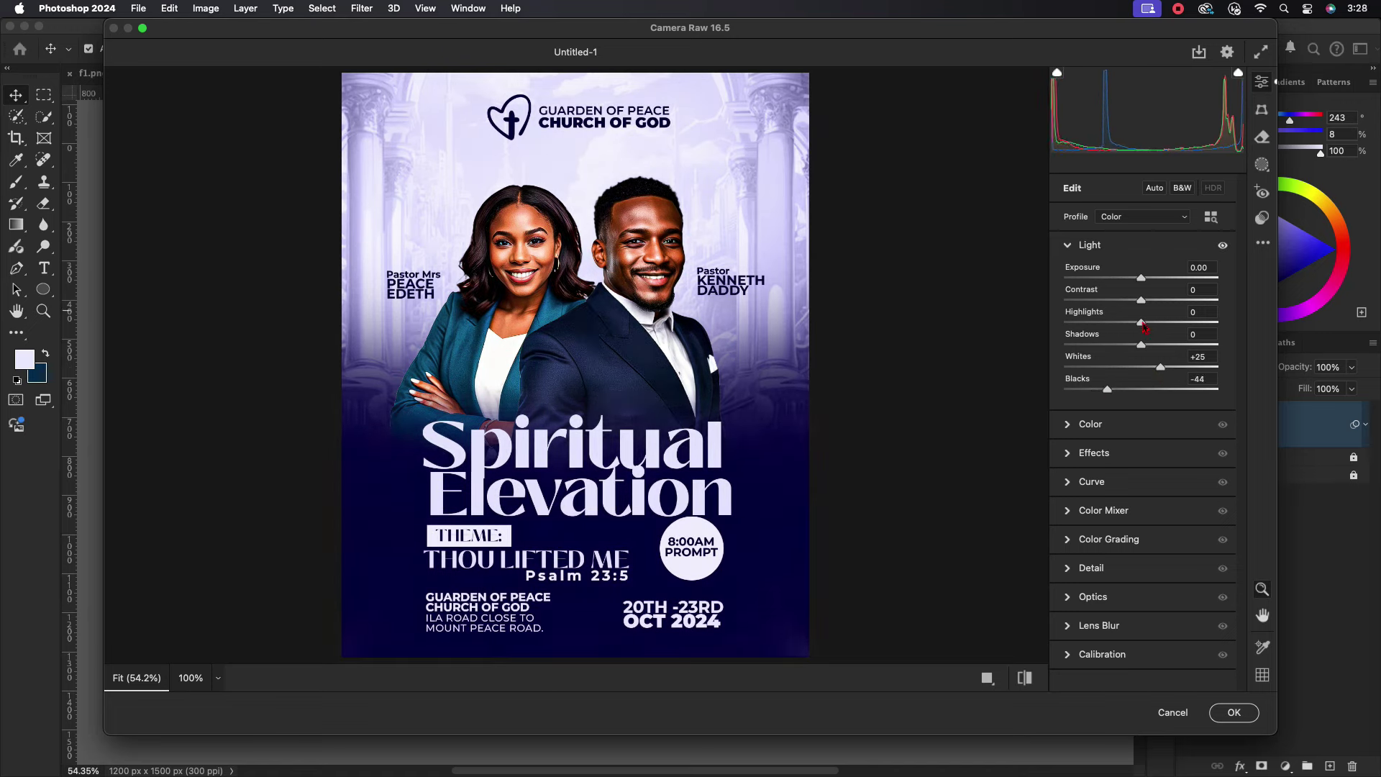
drag(1142, 323, 1126, 302)
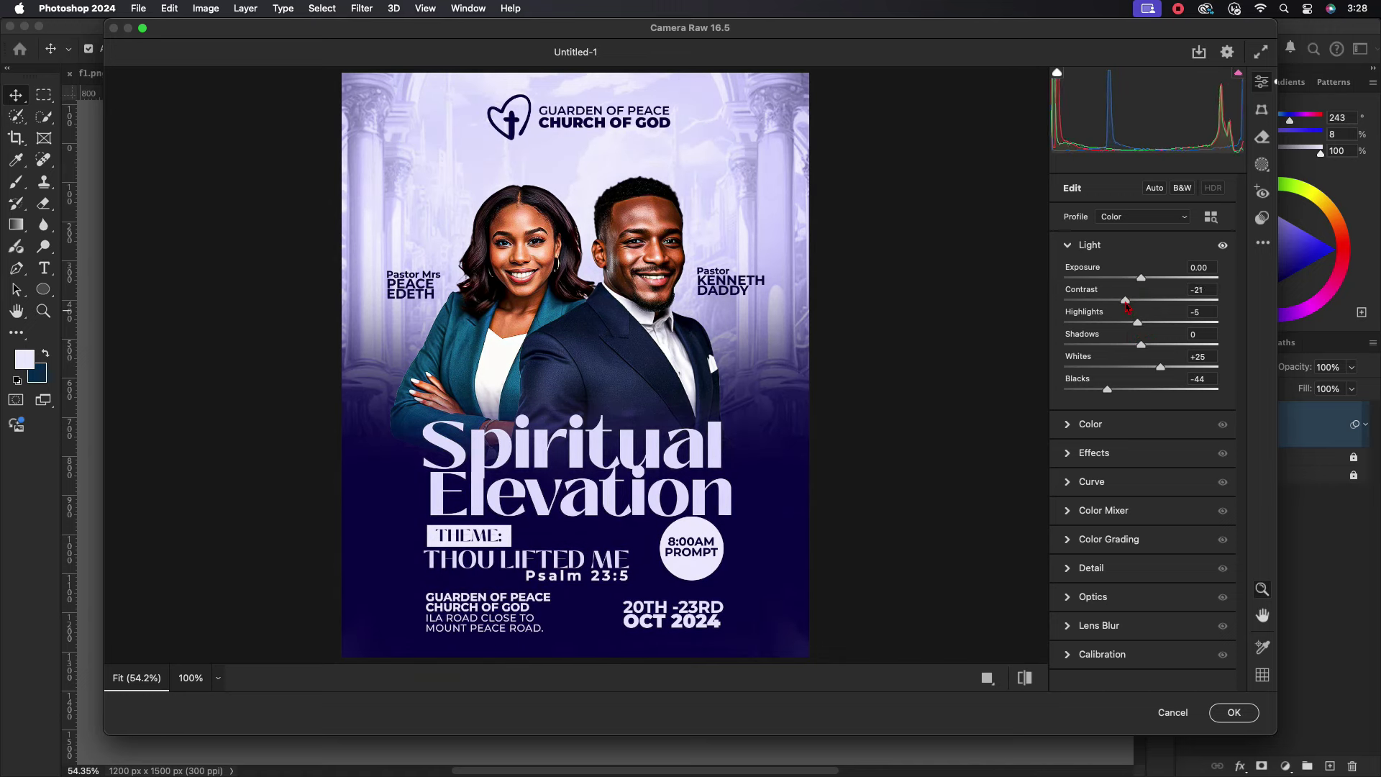
click(1067, 246)
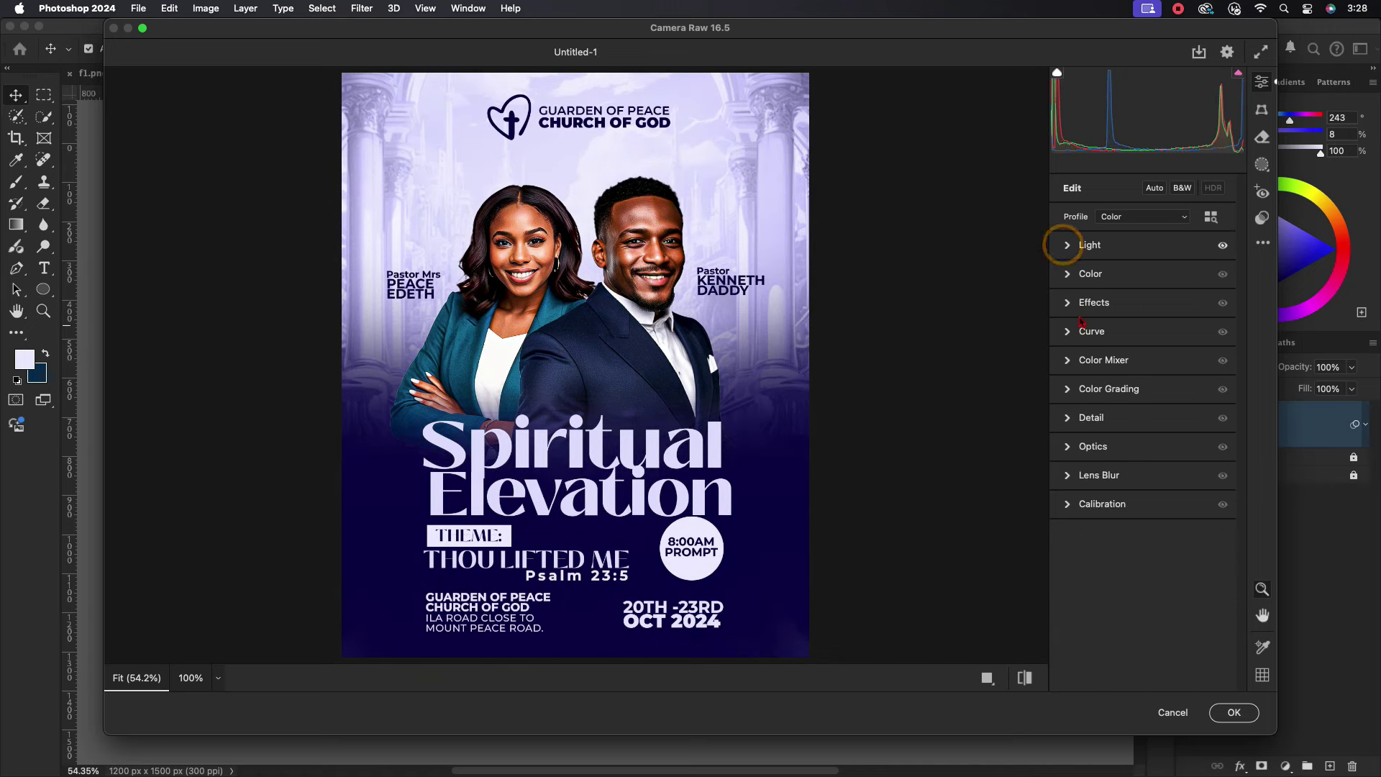
click(1067, 303)
mouse_move(1141, 334)
mouse_down()
mouse_move(1181, 334)
mouse_move(1148, 357)
mouse_up()
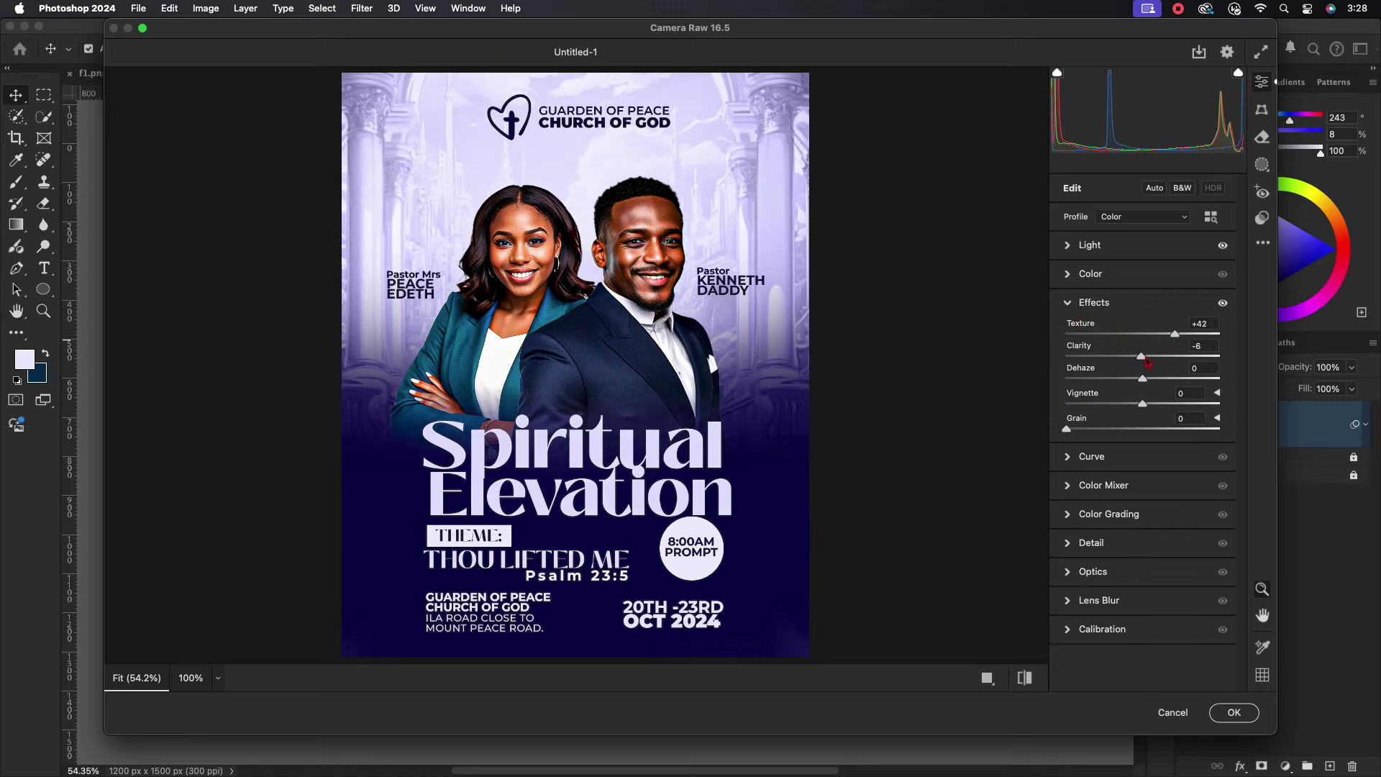
click(1232, 713)
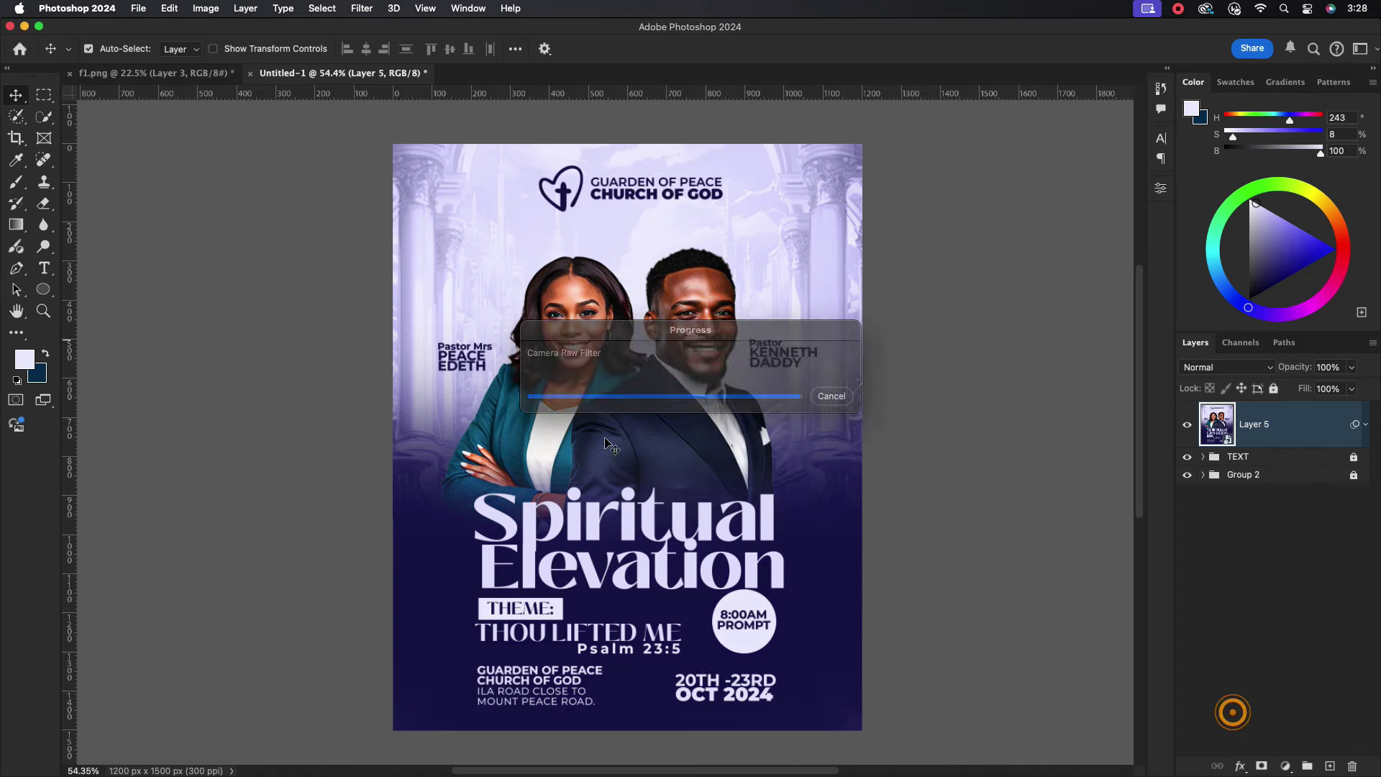
Compare Layer 5 with and without its filter, then hide all panels to view the flyer.
double_click(1188, 425)
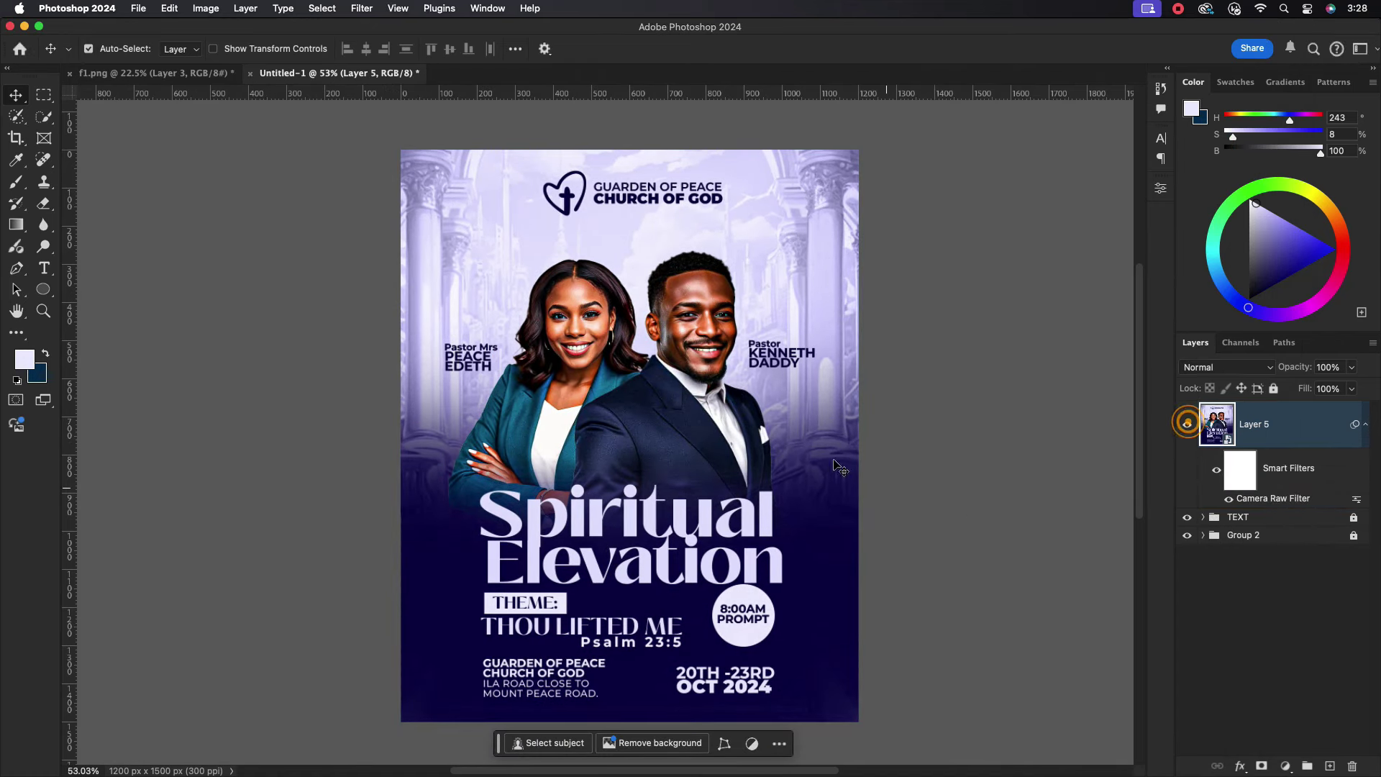
scroll(744, 399, up, 1)
key(Tab)
scroll(749, 401, up, 2)
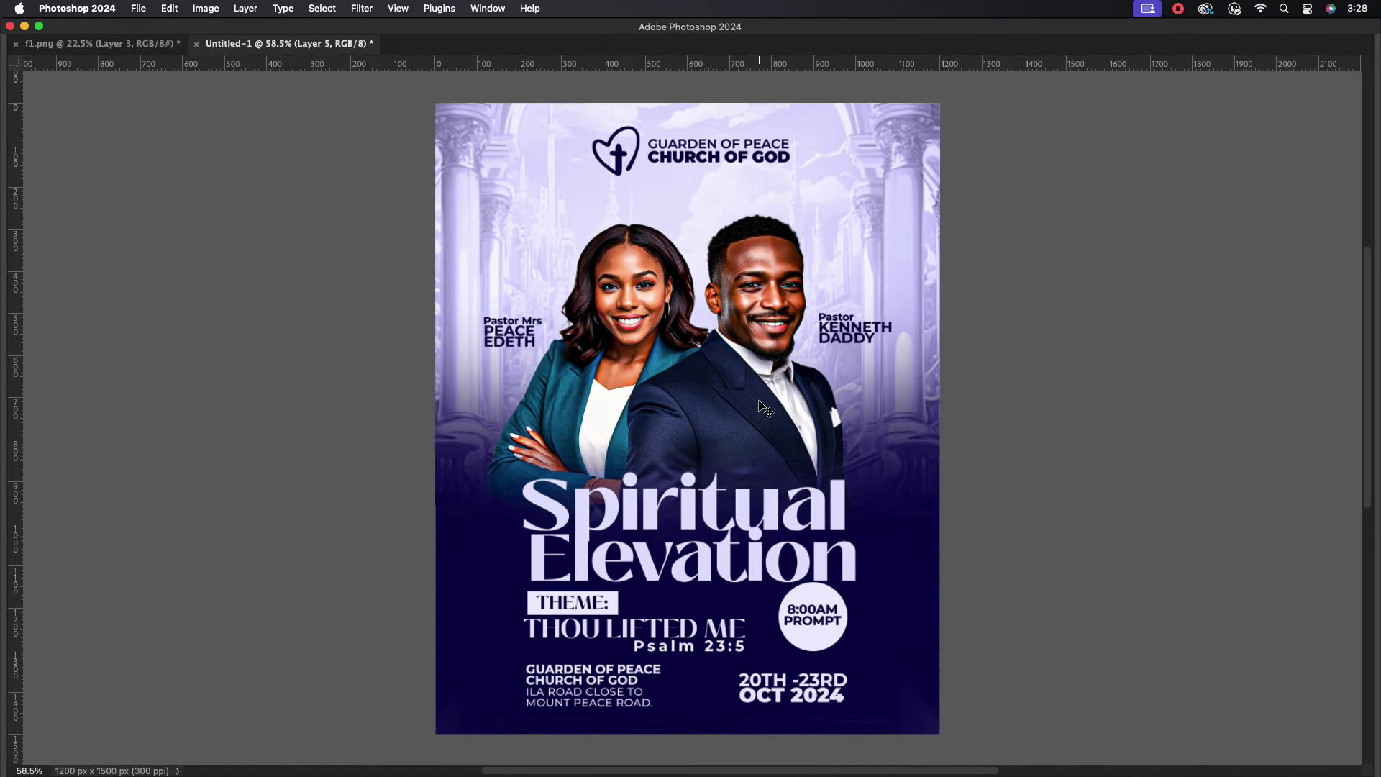
scroll(768, 406, up, 2)
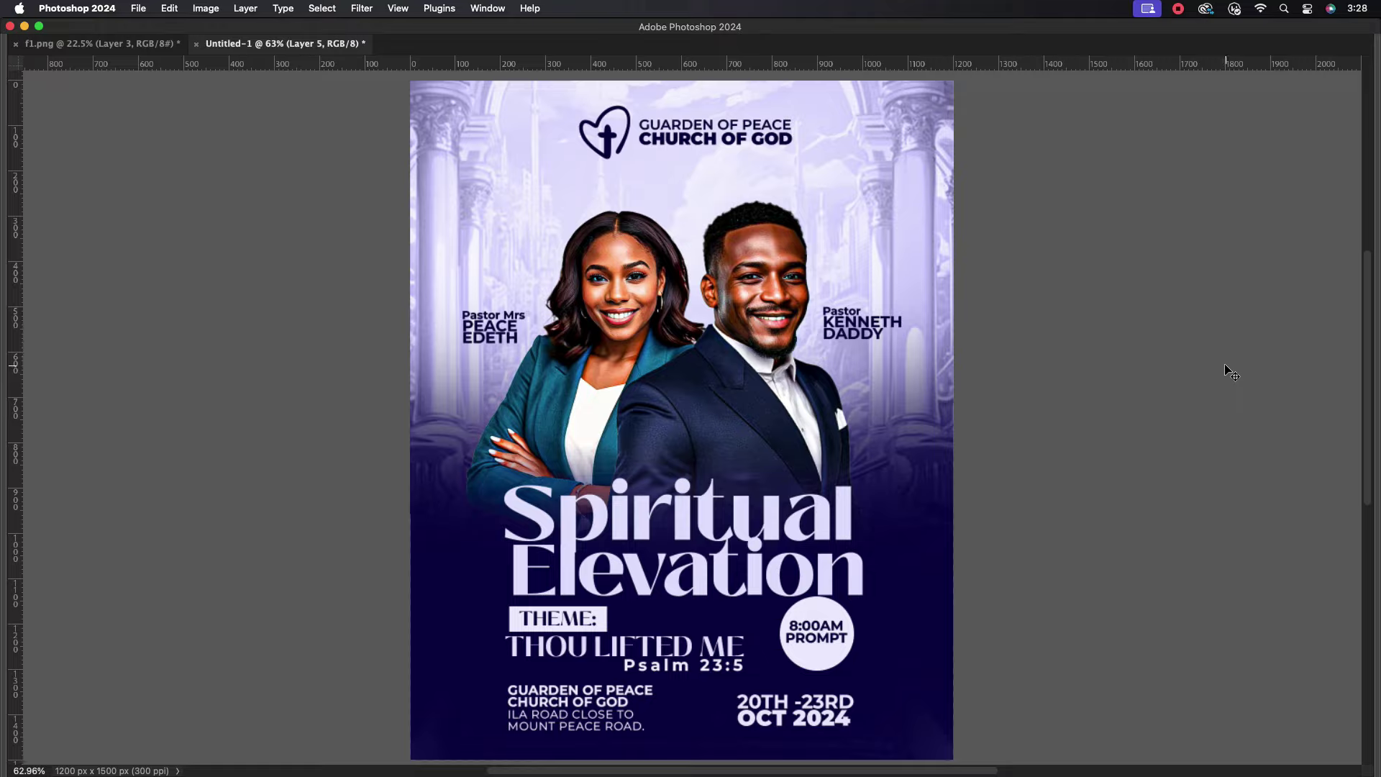